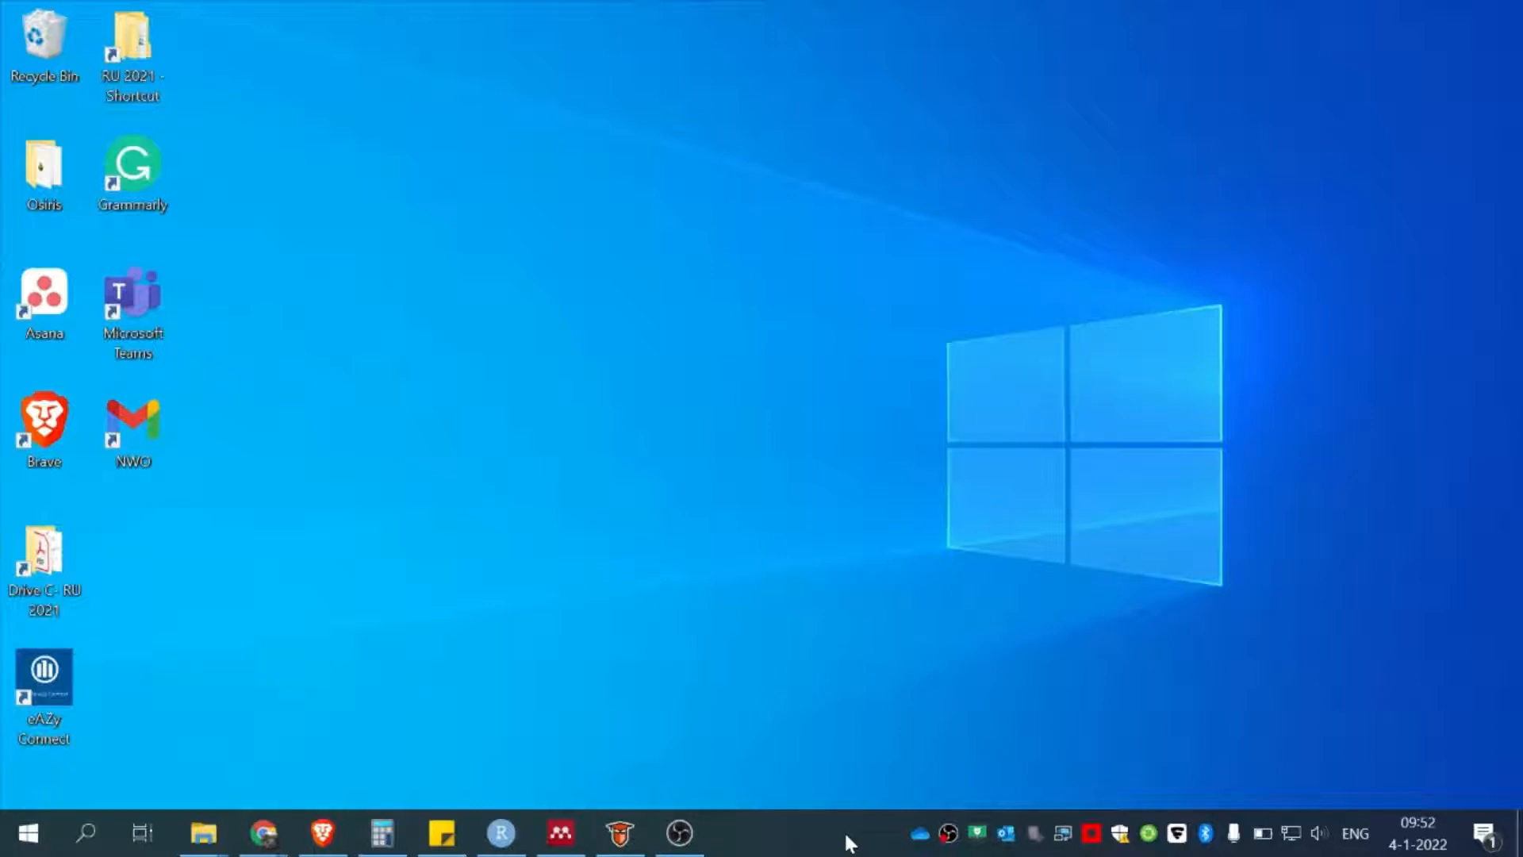
Launch IBM SPSS Statistics and create a new empty dataset
click(79, 842)
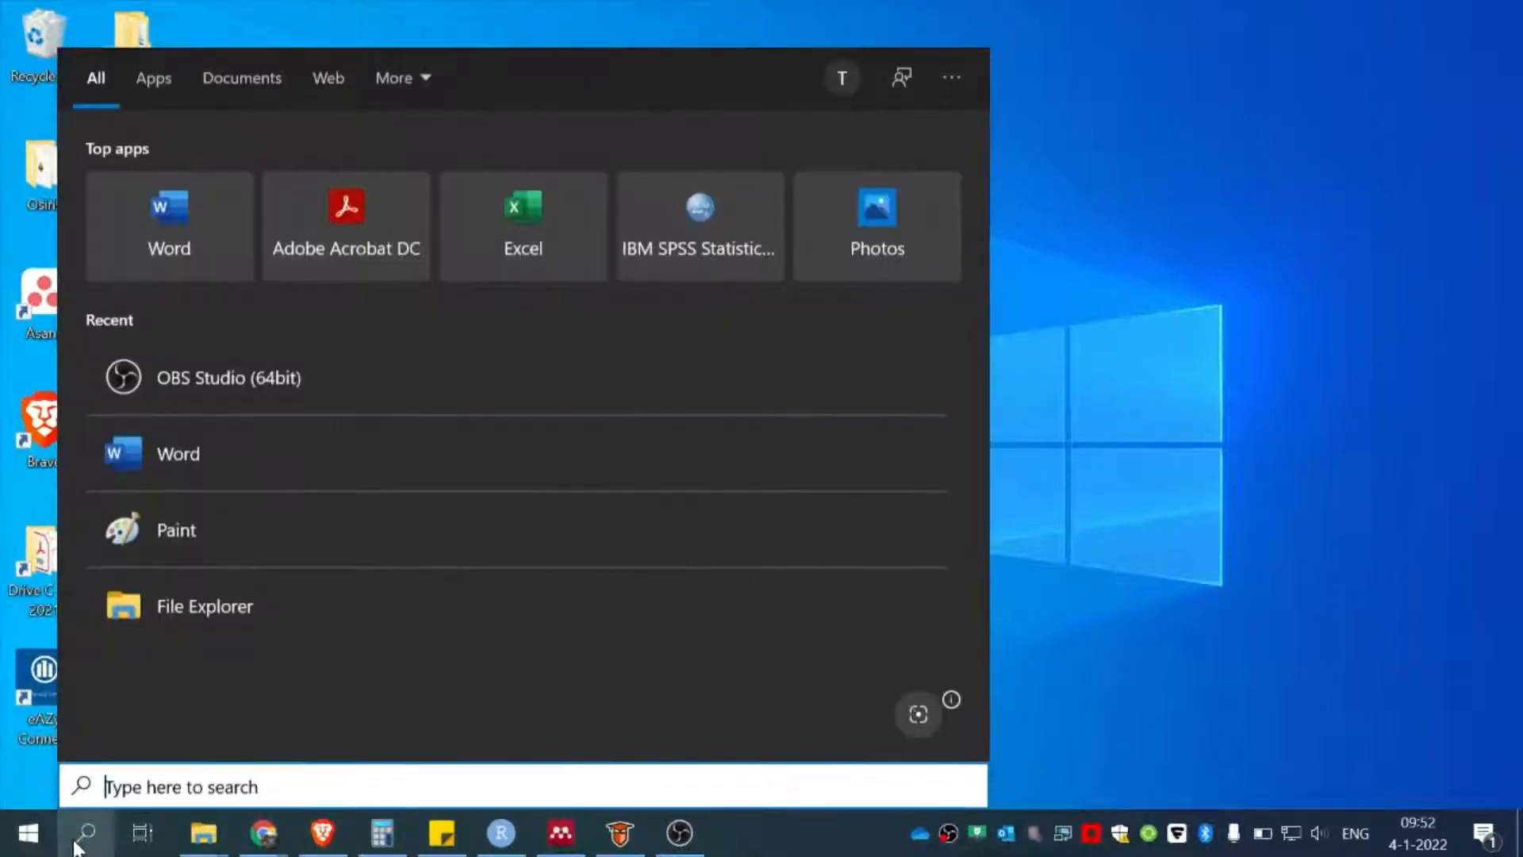
text(spss)
key(Return)
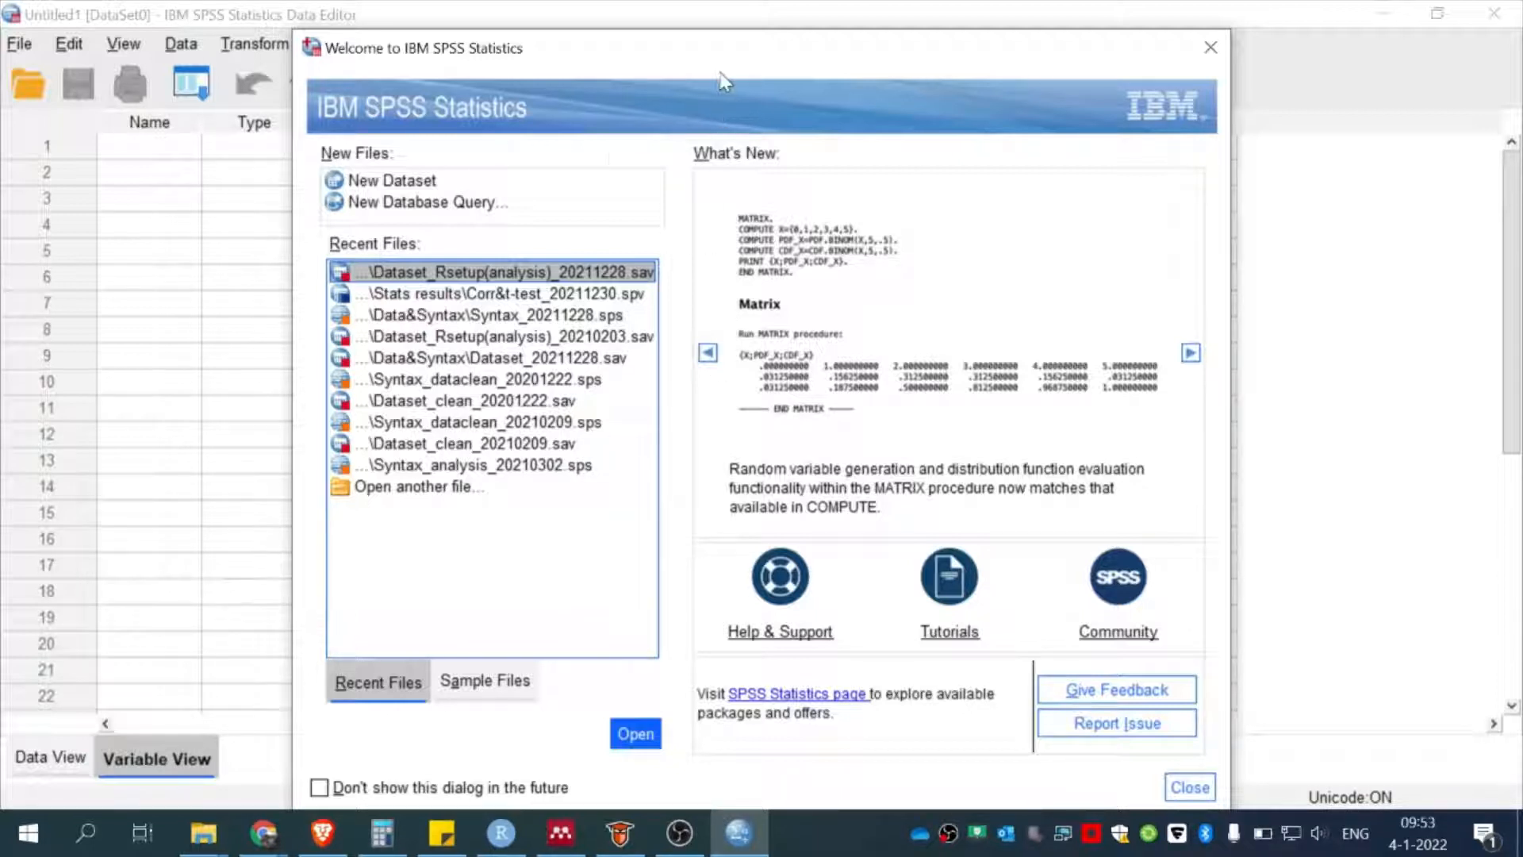
click(421, 180)
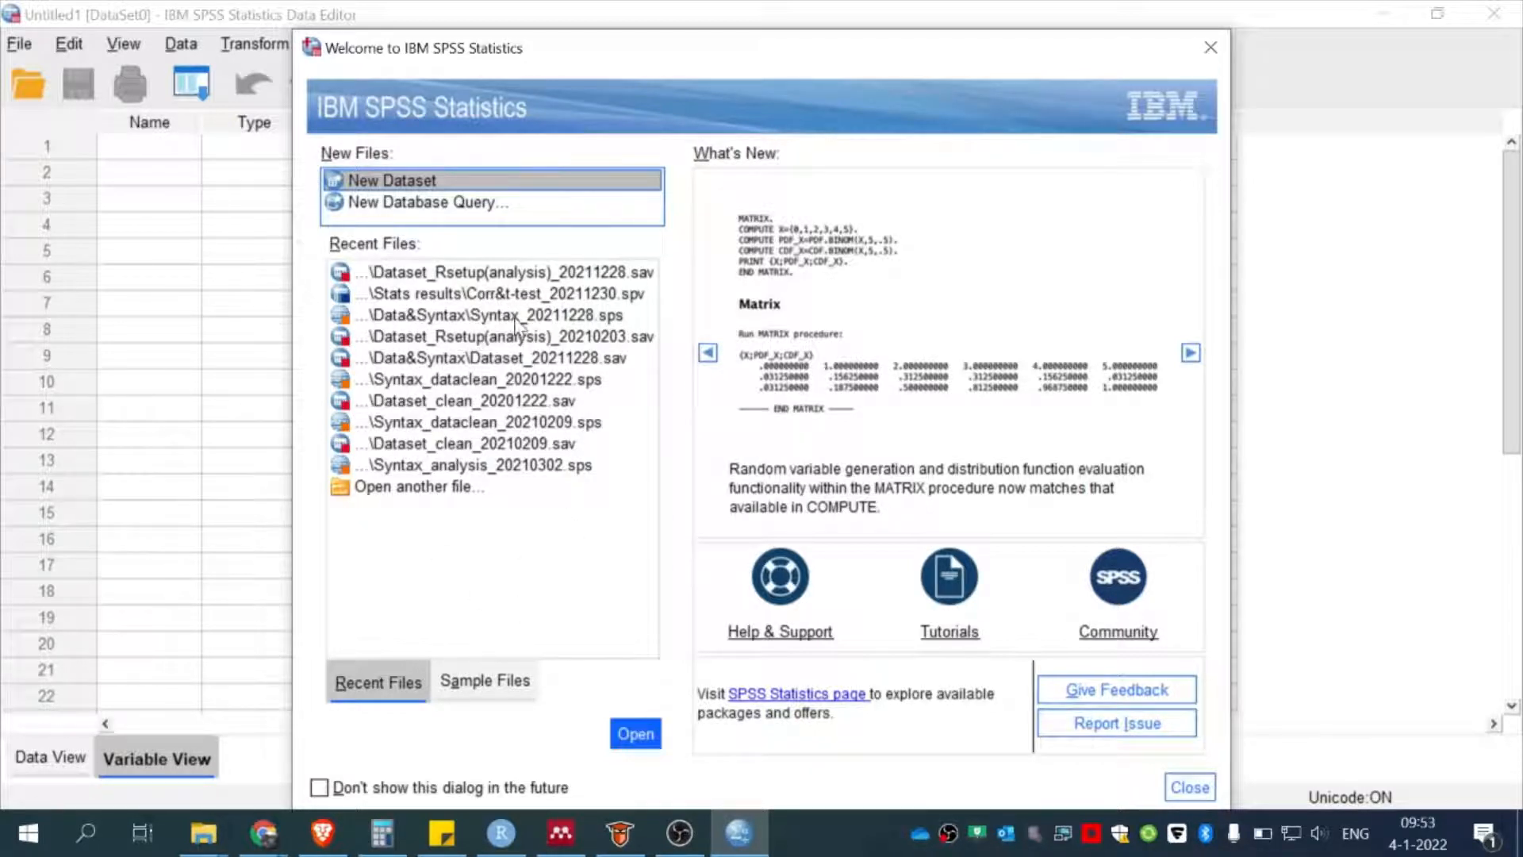
double_click(410, 184)
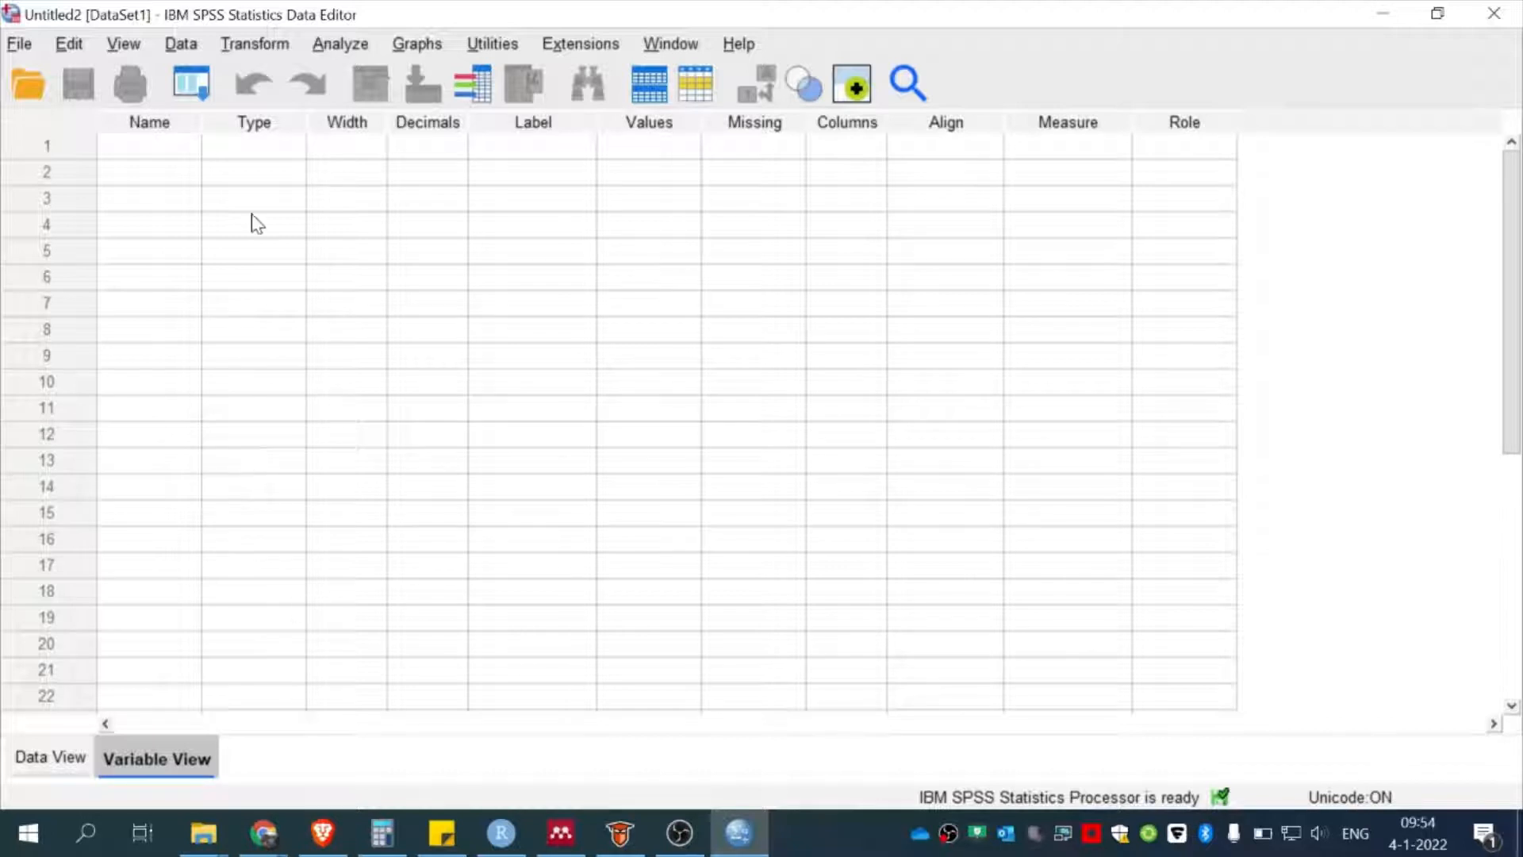
Enter the values 1, 2, 3, 4 and 5 in rows 1 to 5 of the first Data View column
click(182, 150)
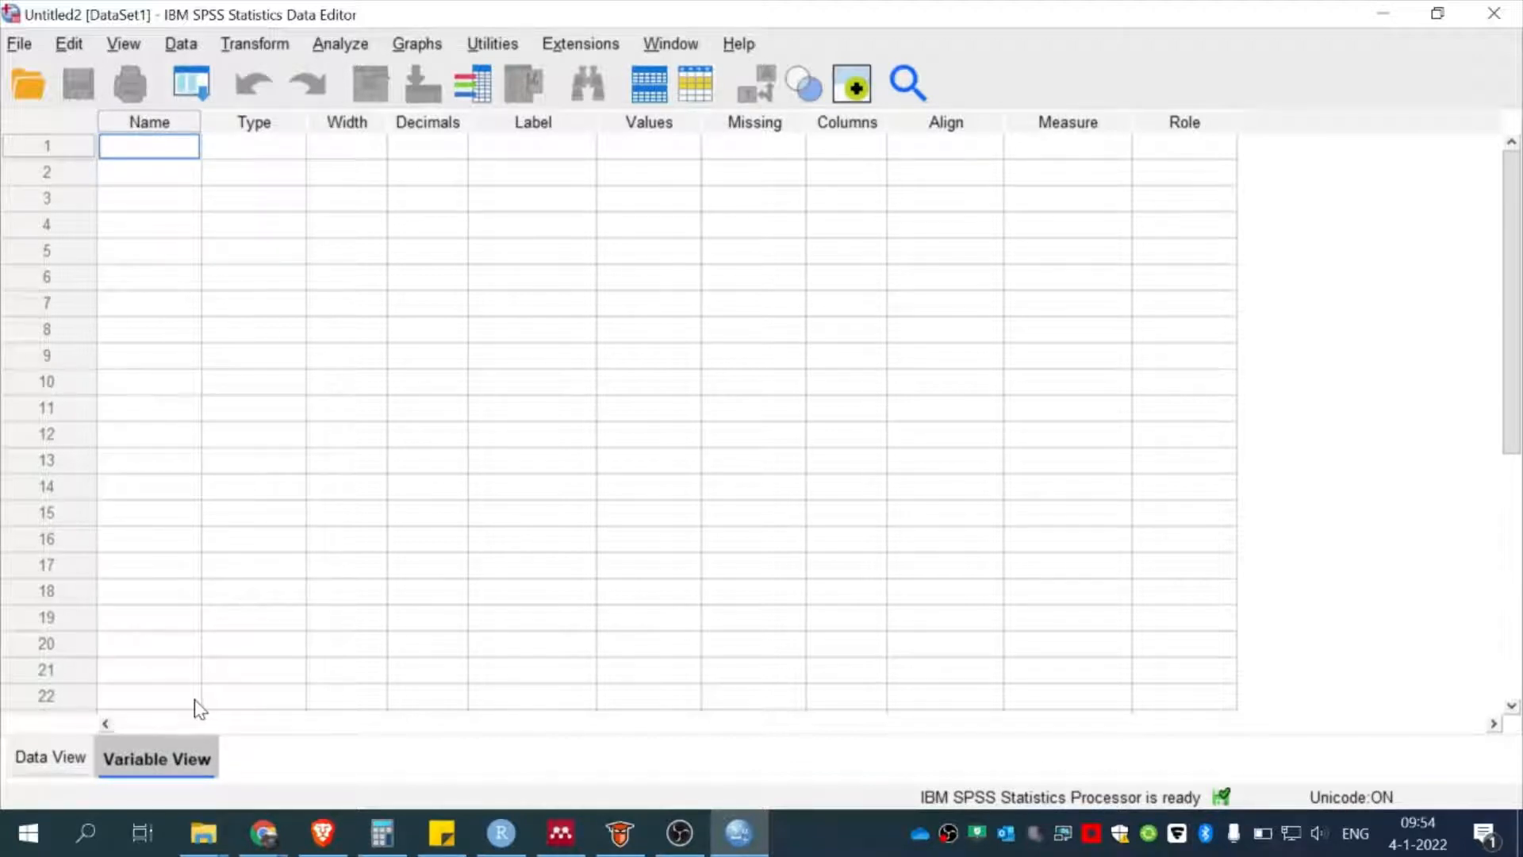
click(61, 756)
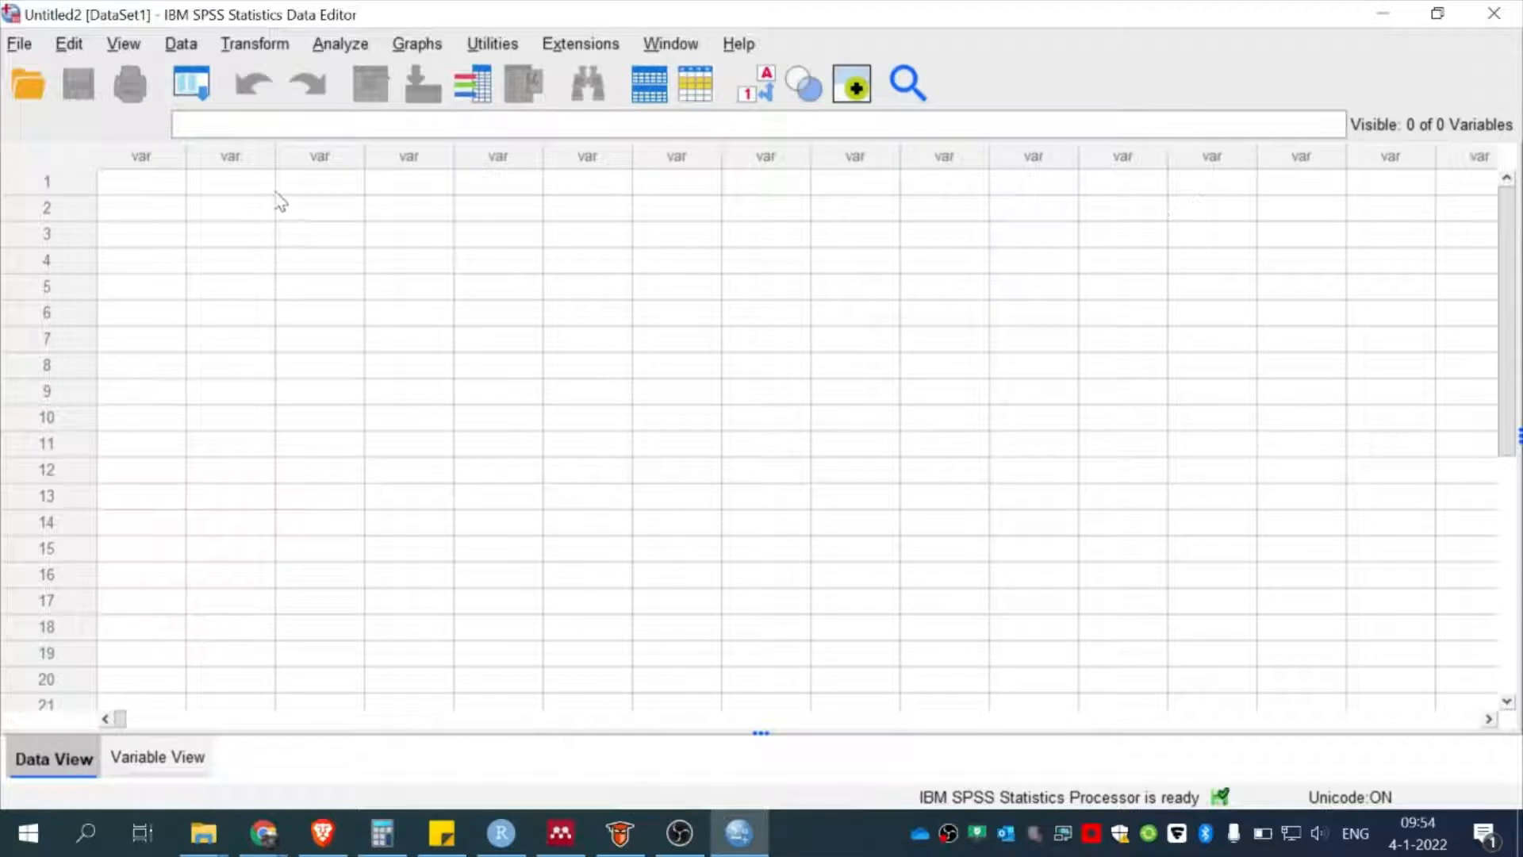
click(155, 191)
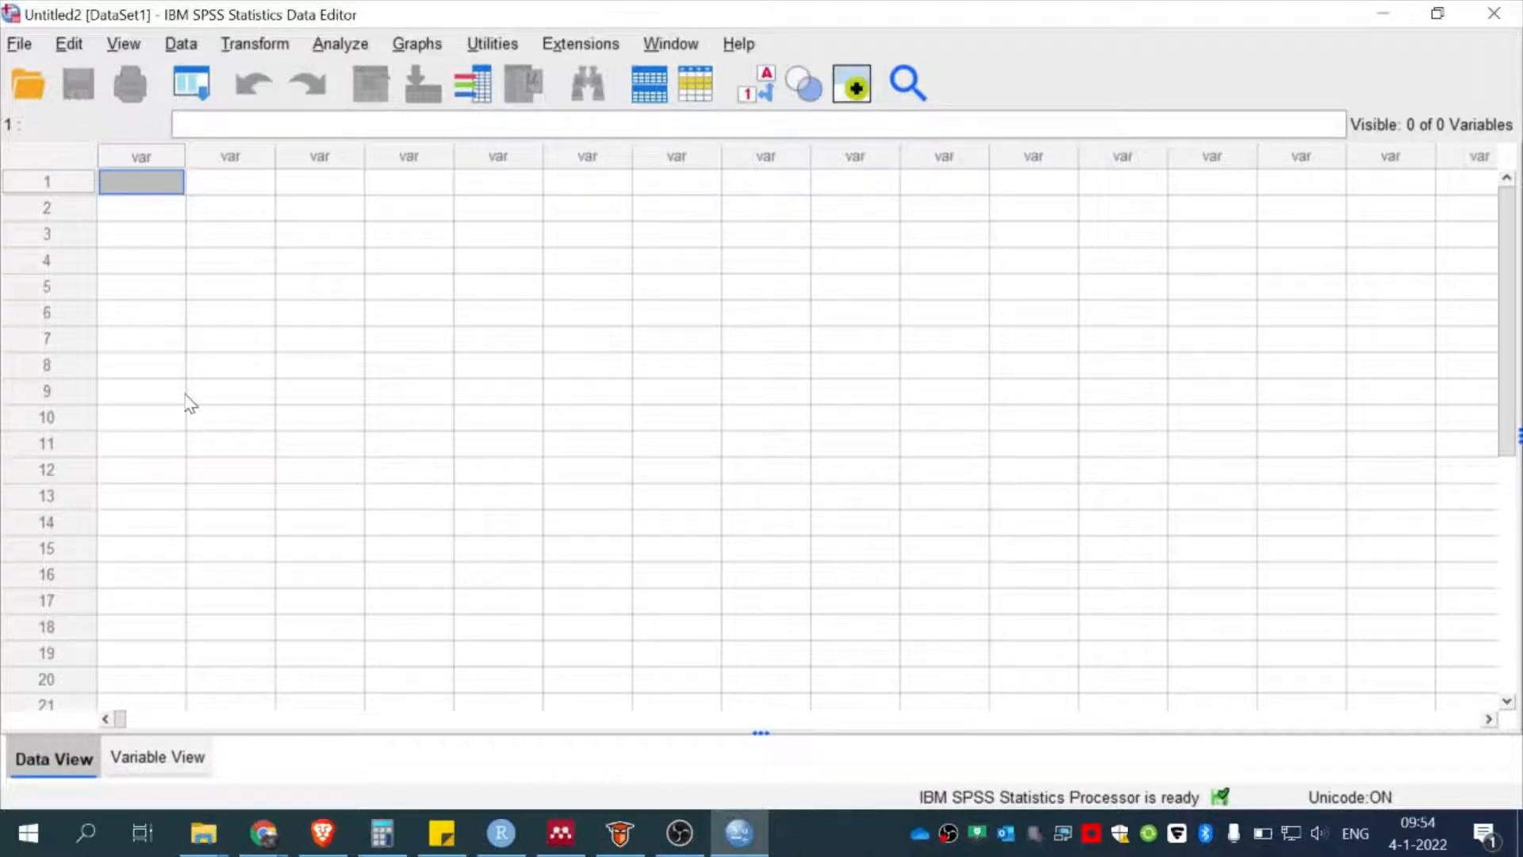
text(1 2 3 4 5)
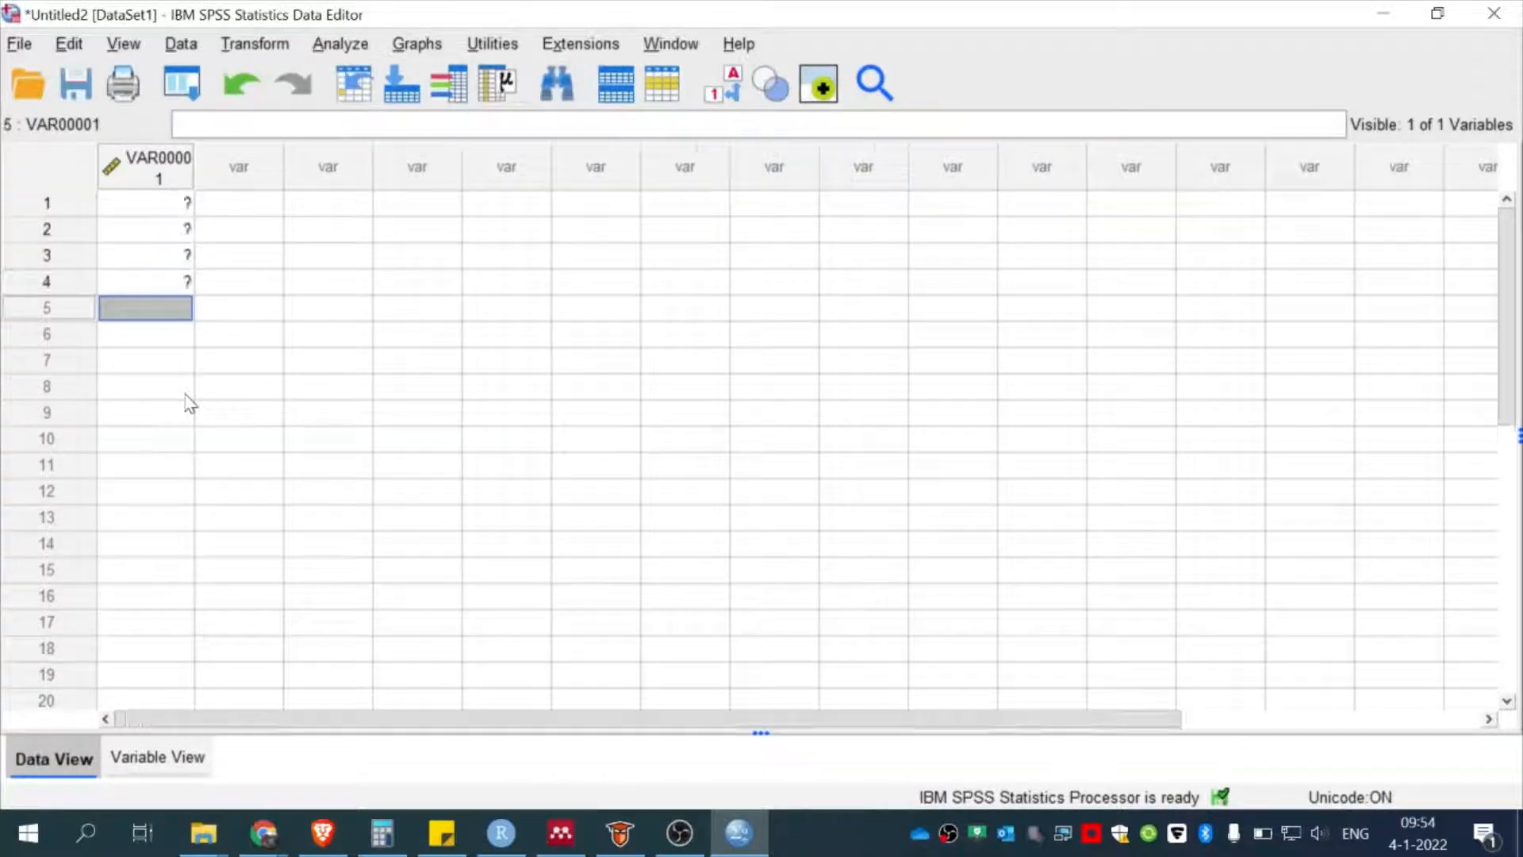
key(Up)
key(Up)
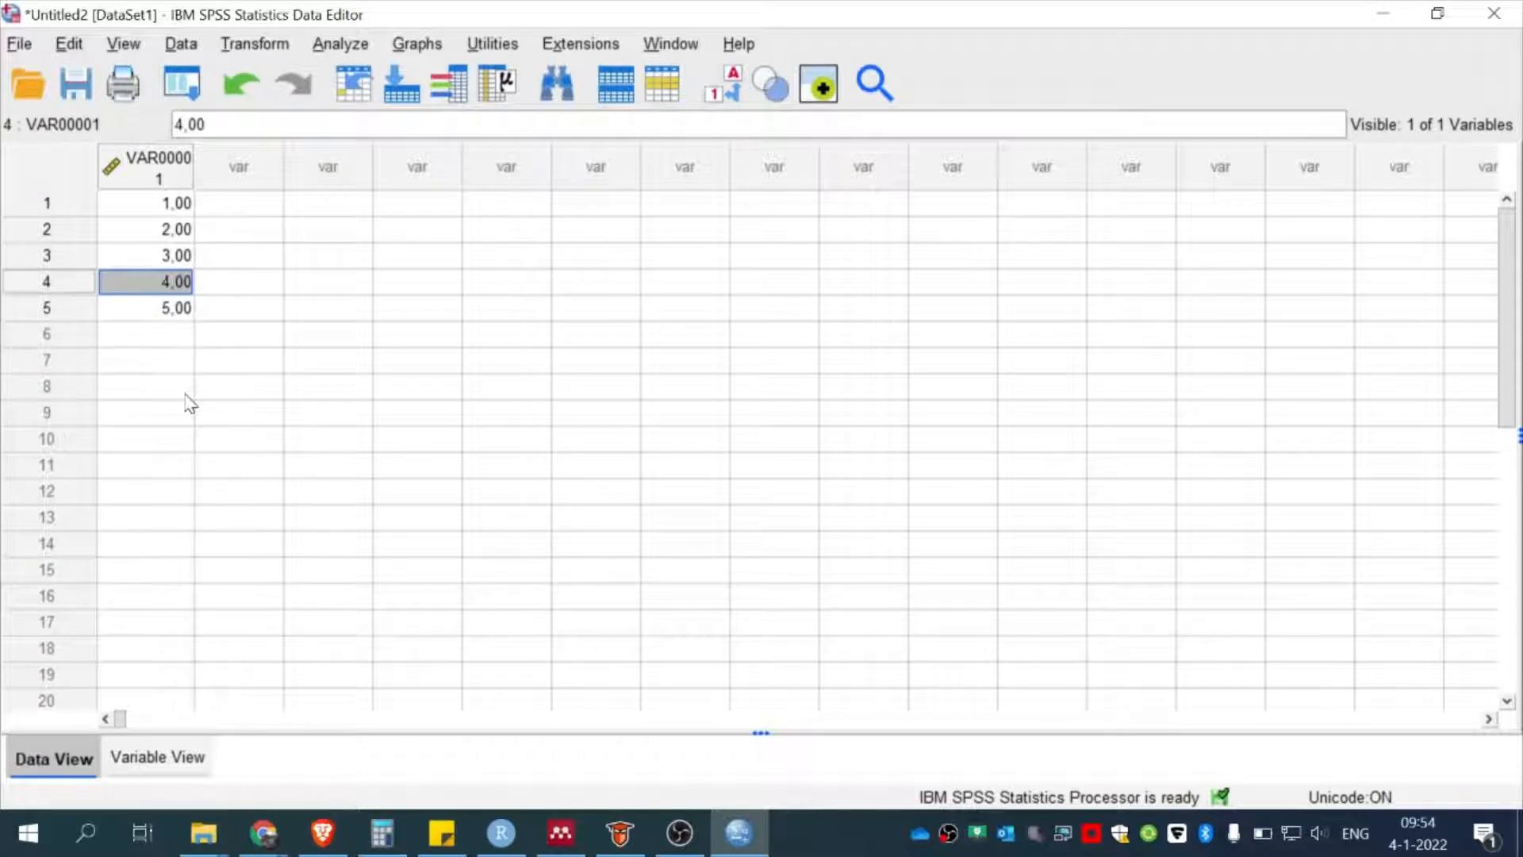
Go through the five values entered in the first column to review them row by row
key(Up)
key(Up)
key(Up)
key(Down)
key(Down)
key(Down)
key(Up)
key(Up)
key(Up)
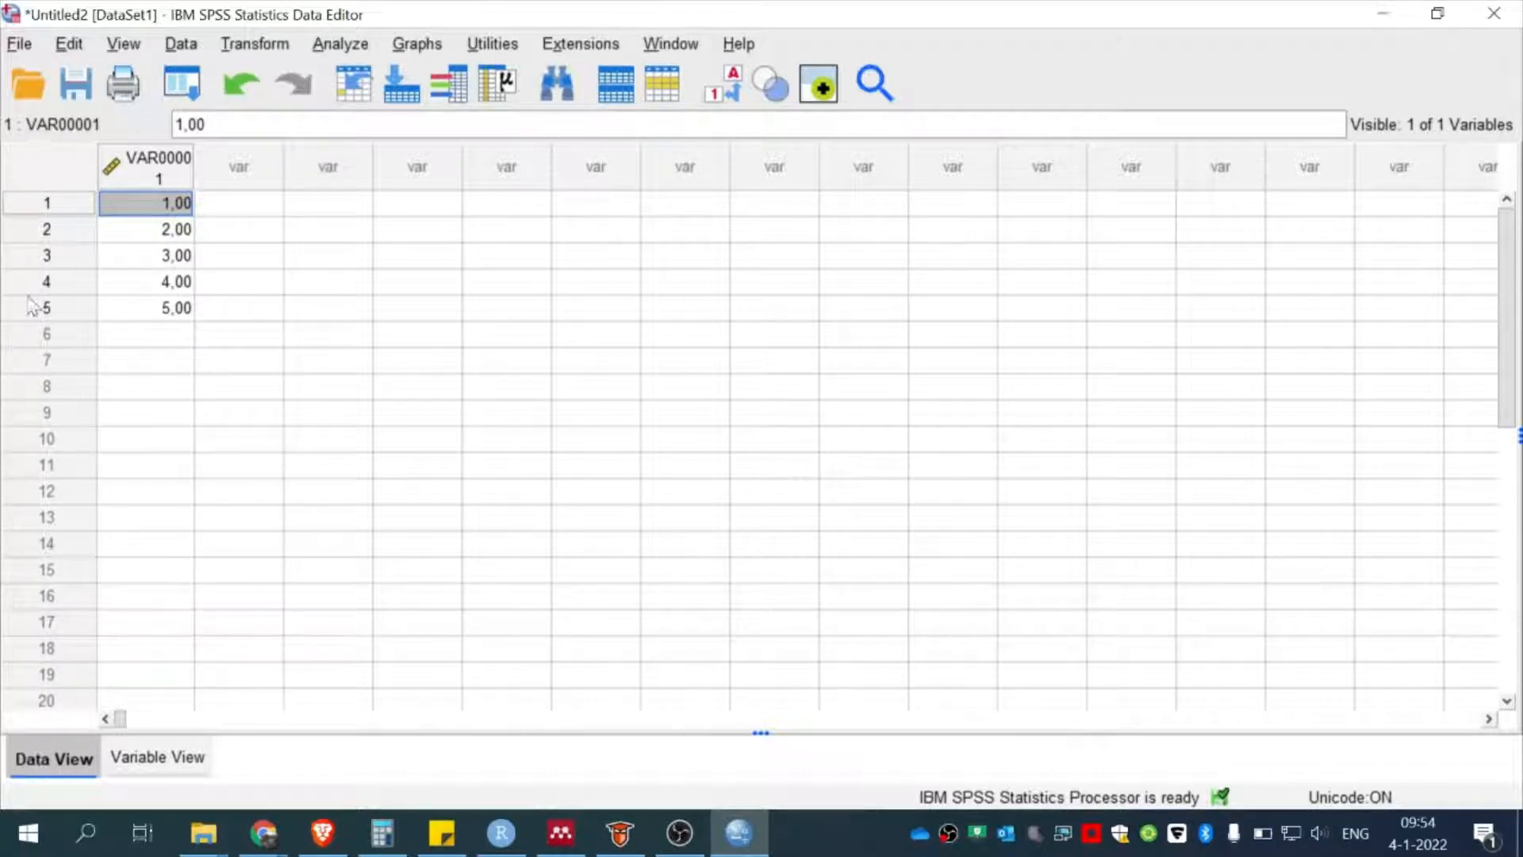
Clear the first column with its five values and check the variable list in Variable View
click(168, 178)
right_click(169, 178)
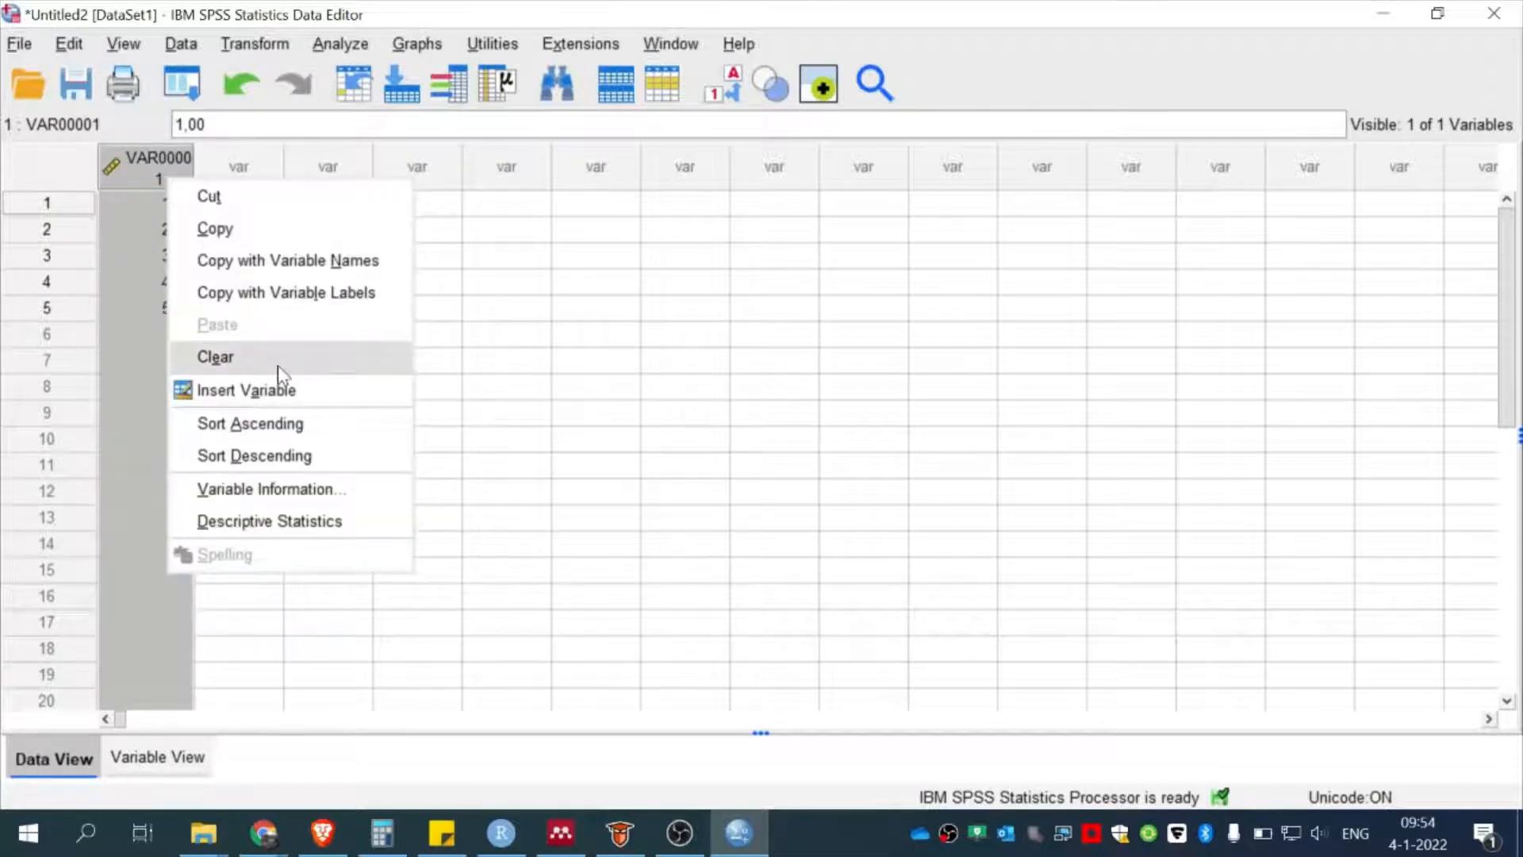
click(279, 364)
click(203, 294)
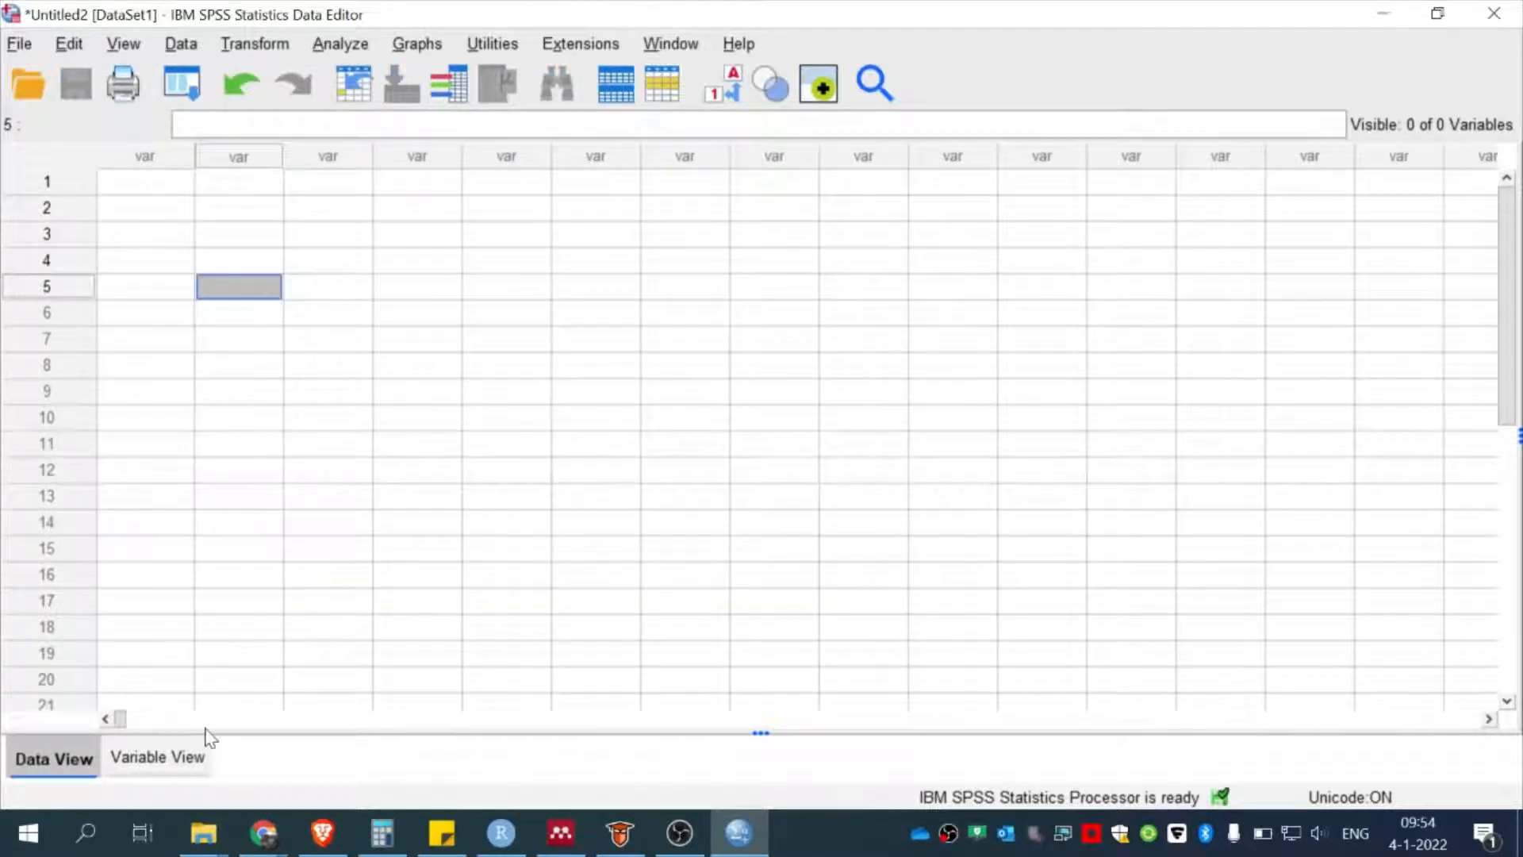
click(129, 771)
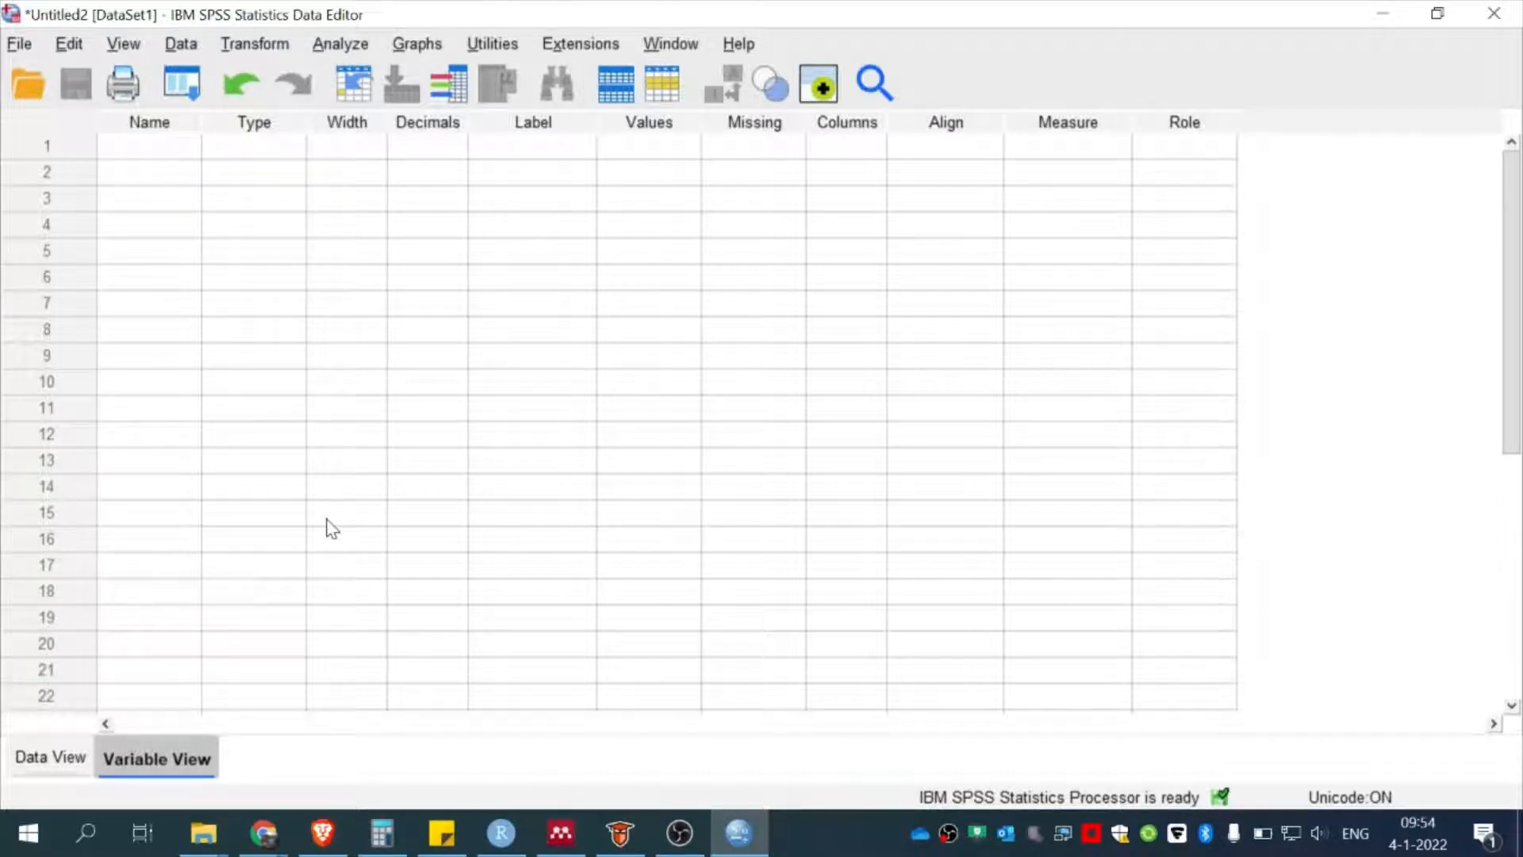
Enter the values 1 through 5 again in the first five rows of the first column in Data View
click(47, 762)
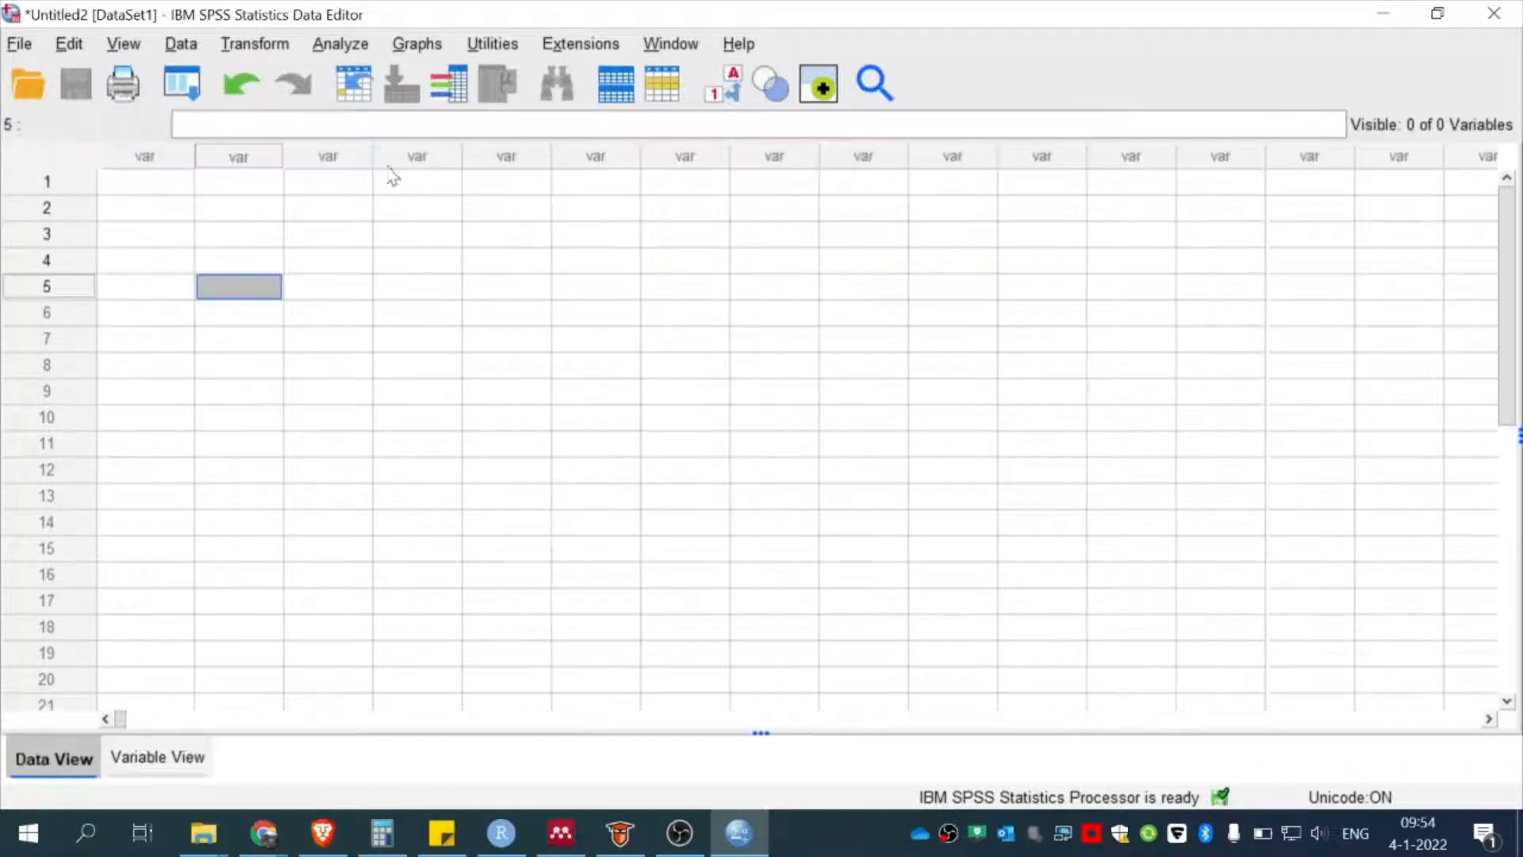
click(181, 190)
text(1)
key(Return)
text(2)
key(Return)
text(3)
key(Return)
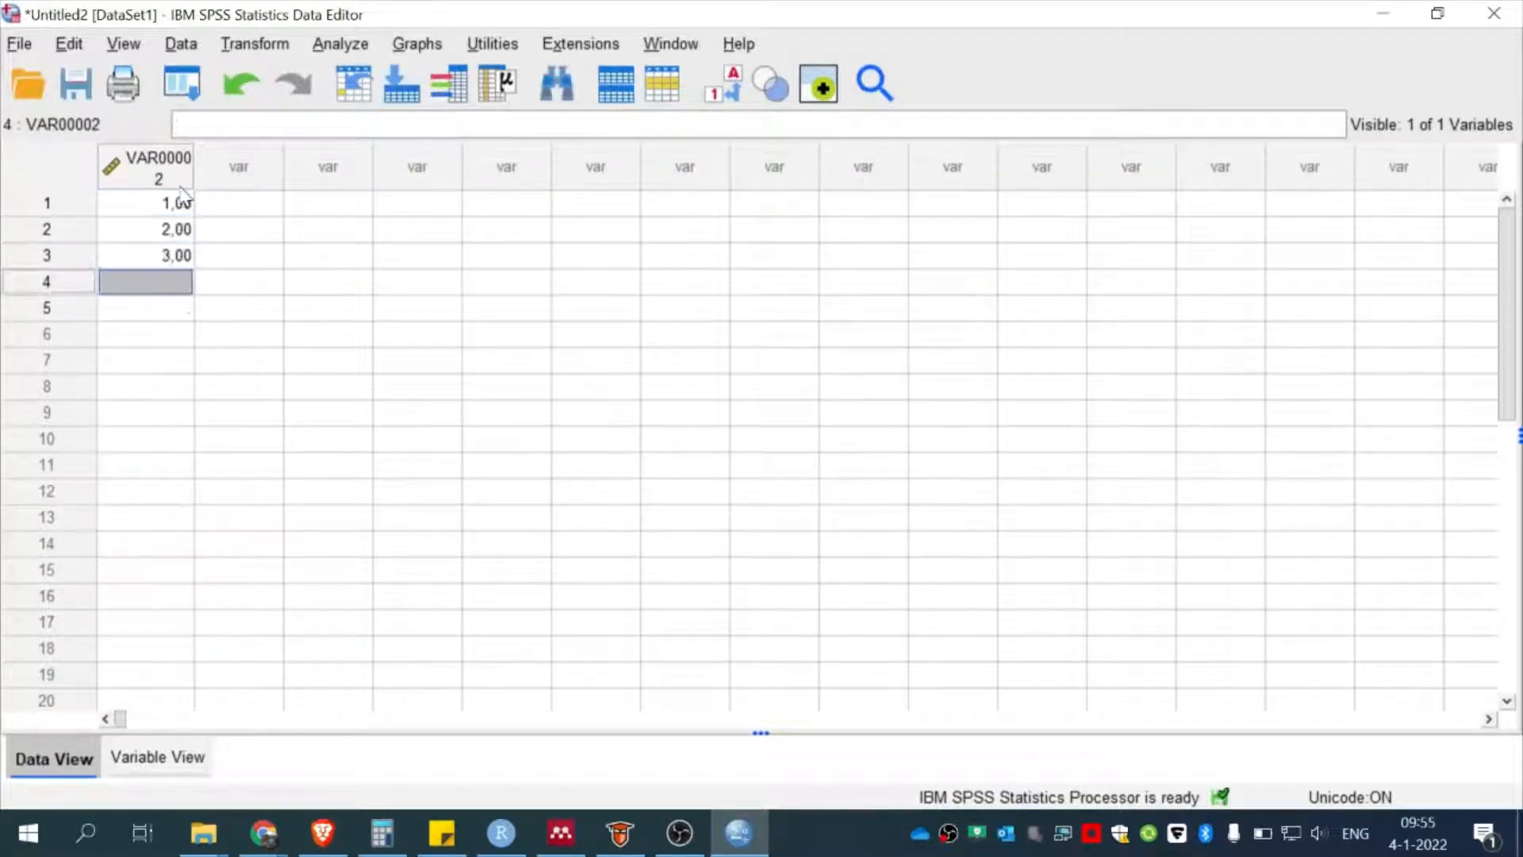
text(4)
key(Return)
text(5)
key(Return)
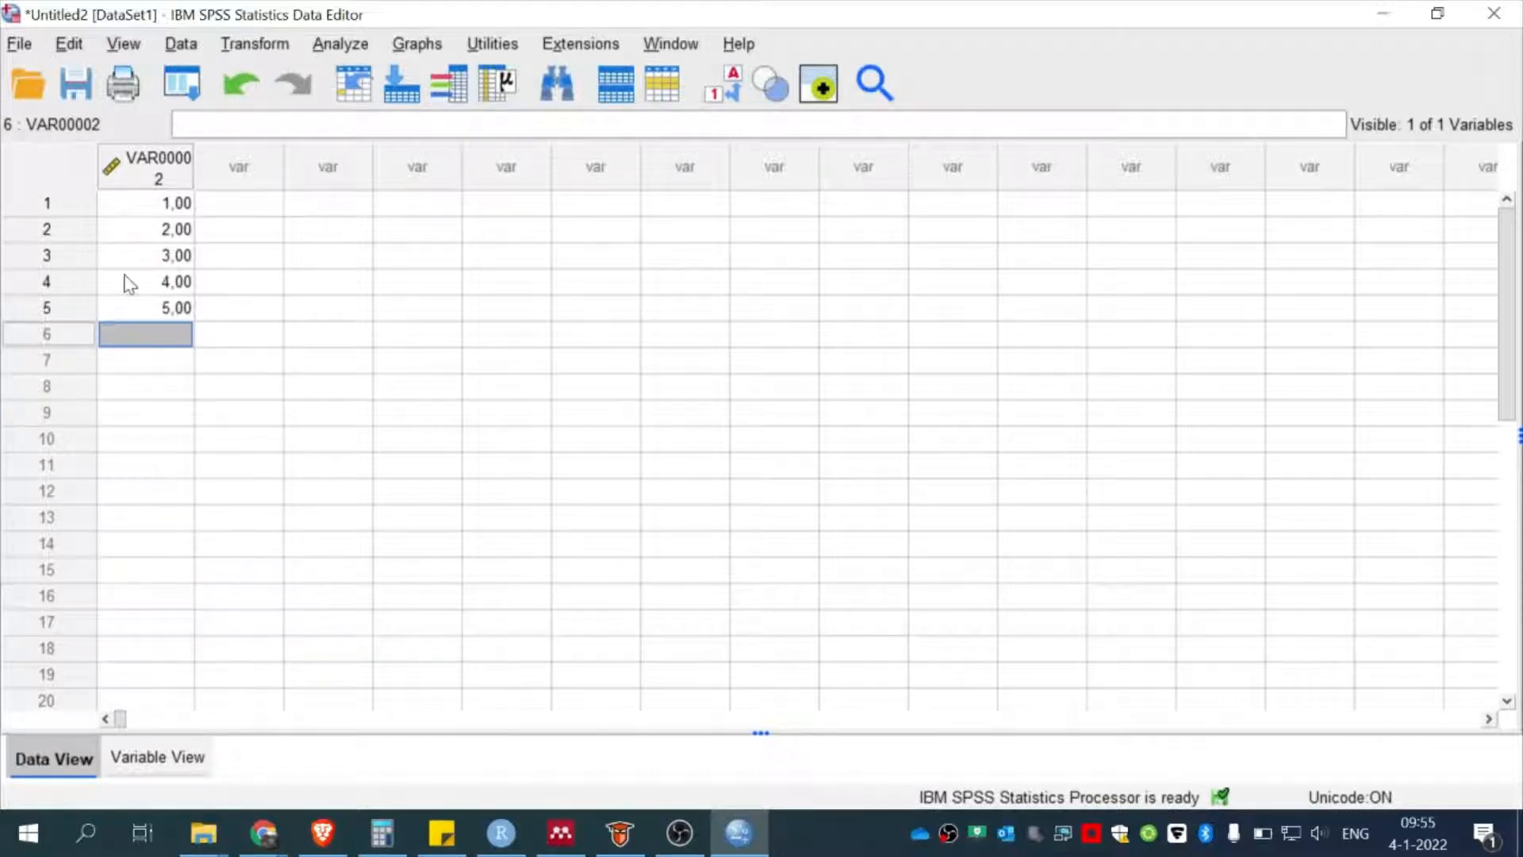
Review the first and last values of the filled column and clear the whole variable from the data grid
click(164, 200)
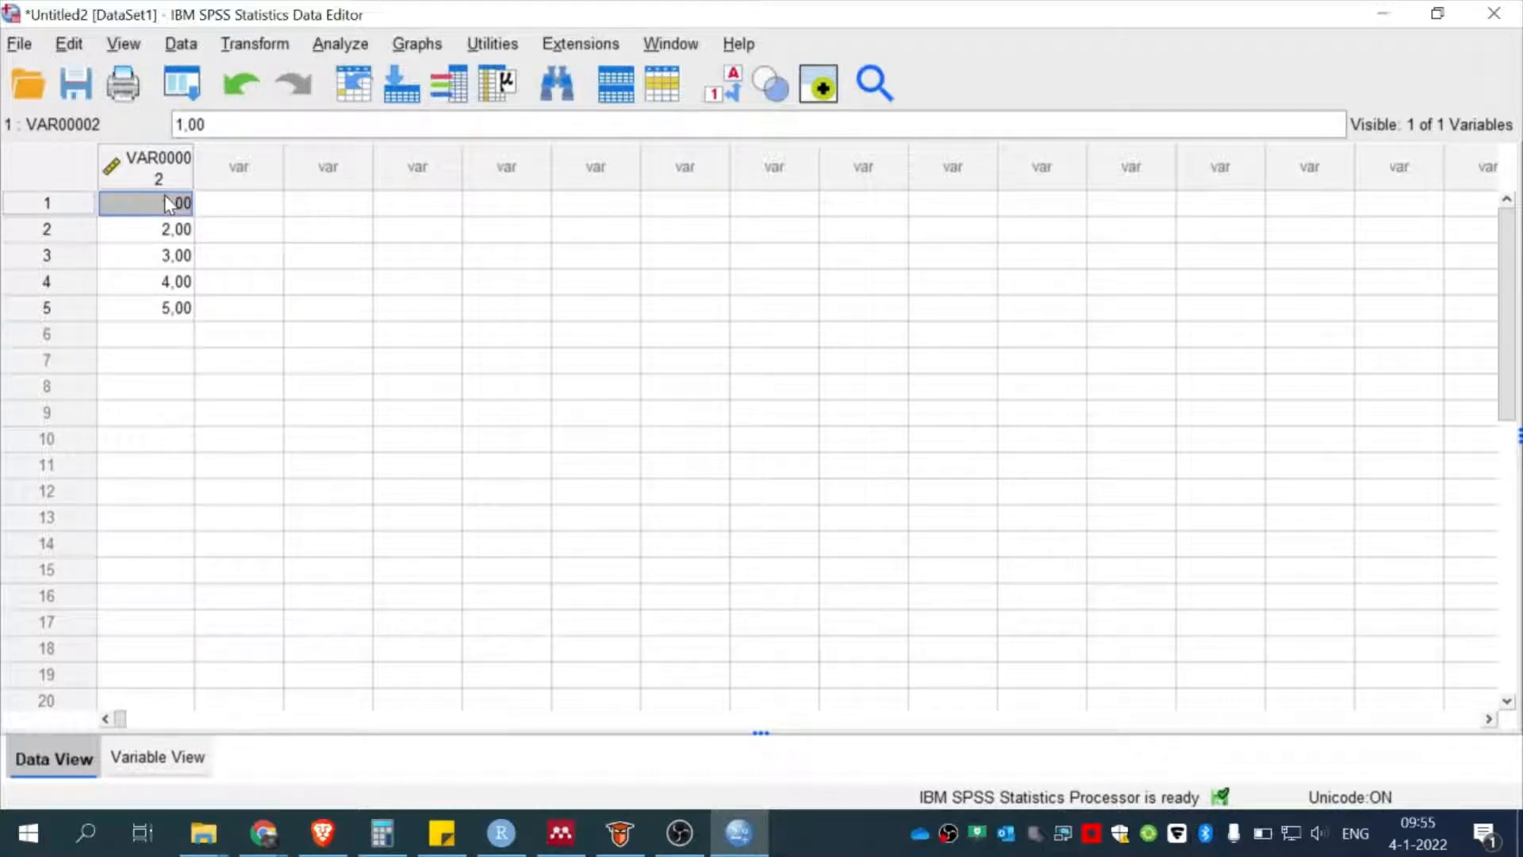
click(156, 316)
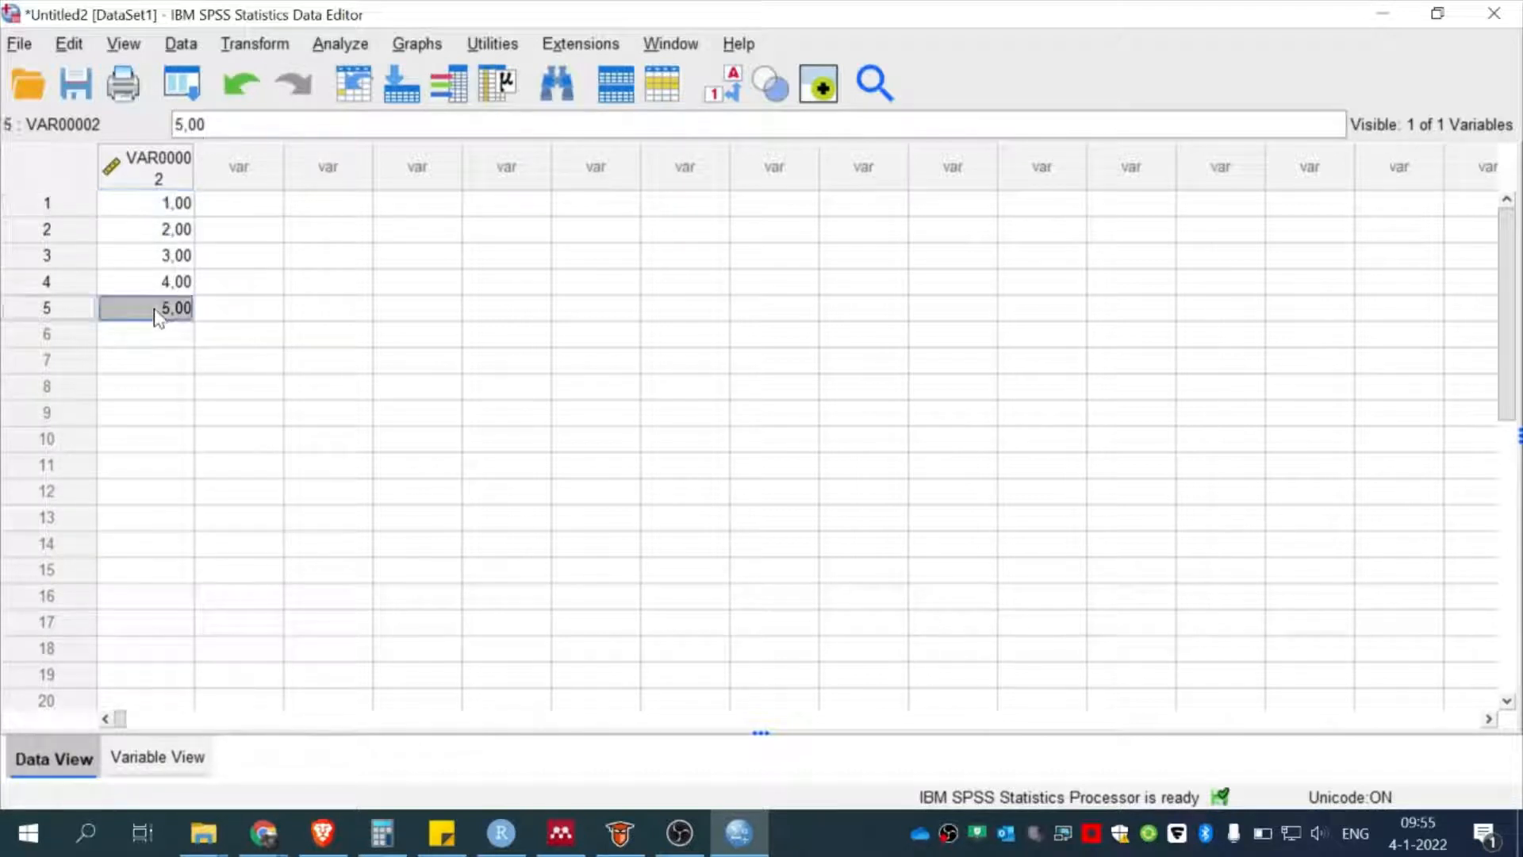
right_click(161, 183)
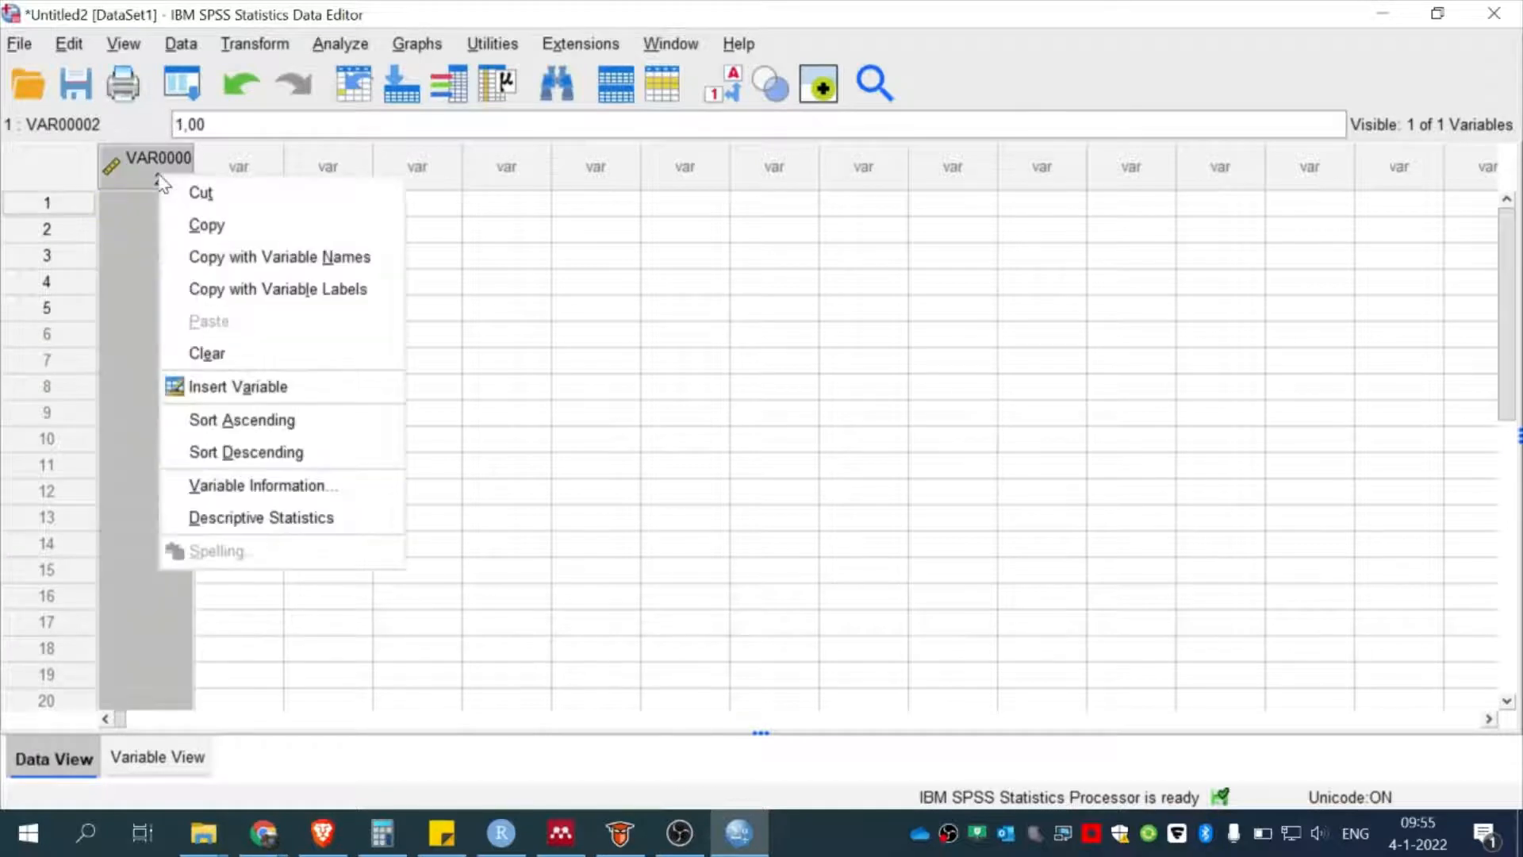
click(260, 354)
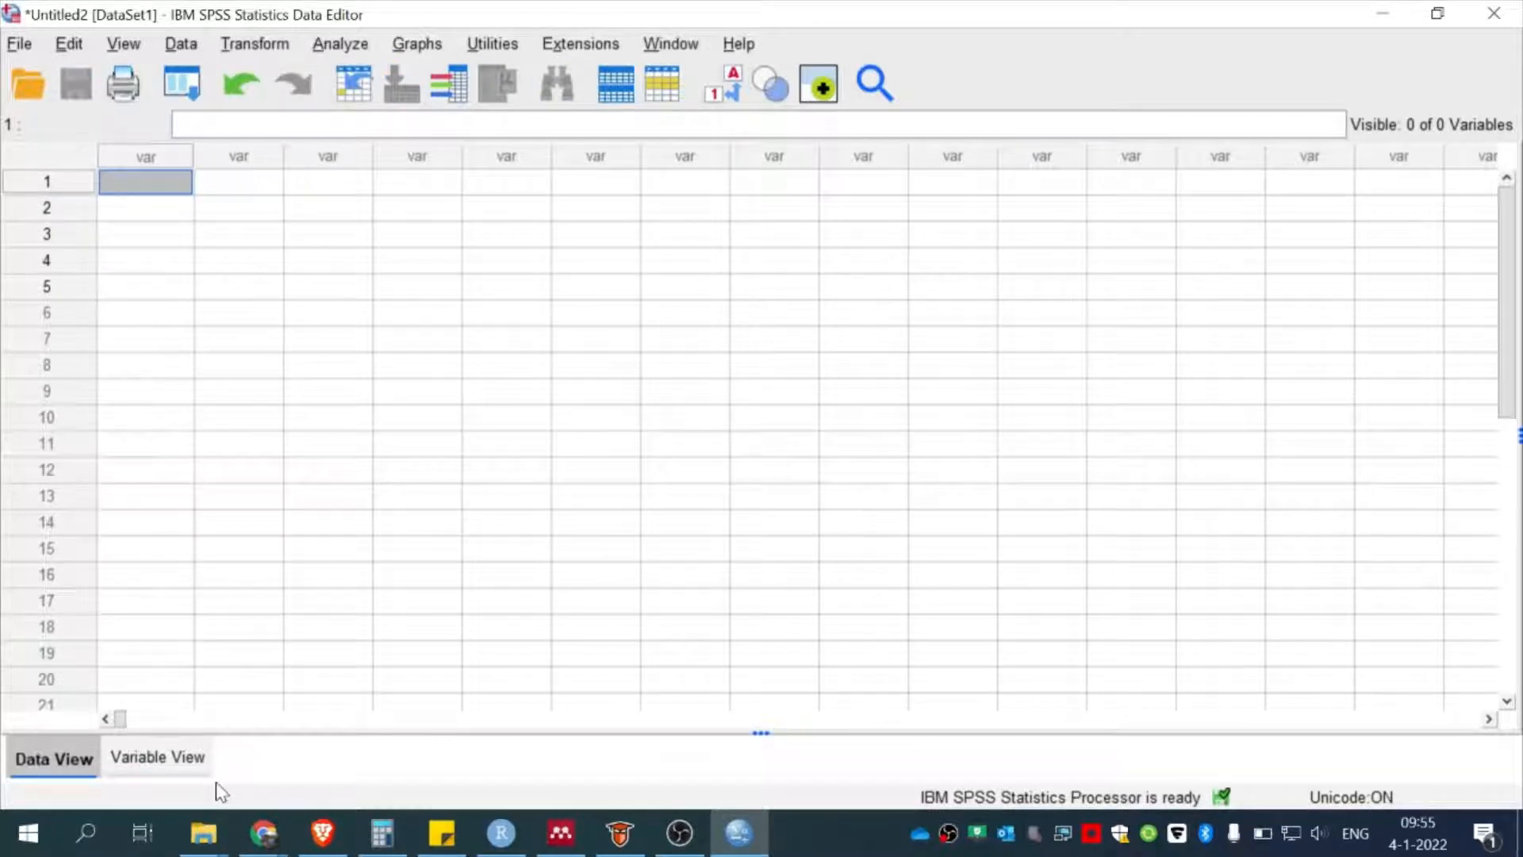
Define two variables in Variable View, named Age in row 1 and Gender in row 2
click(167, 764)
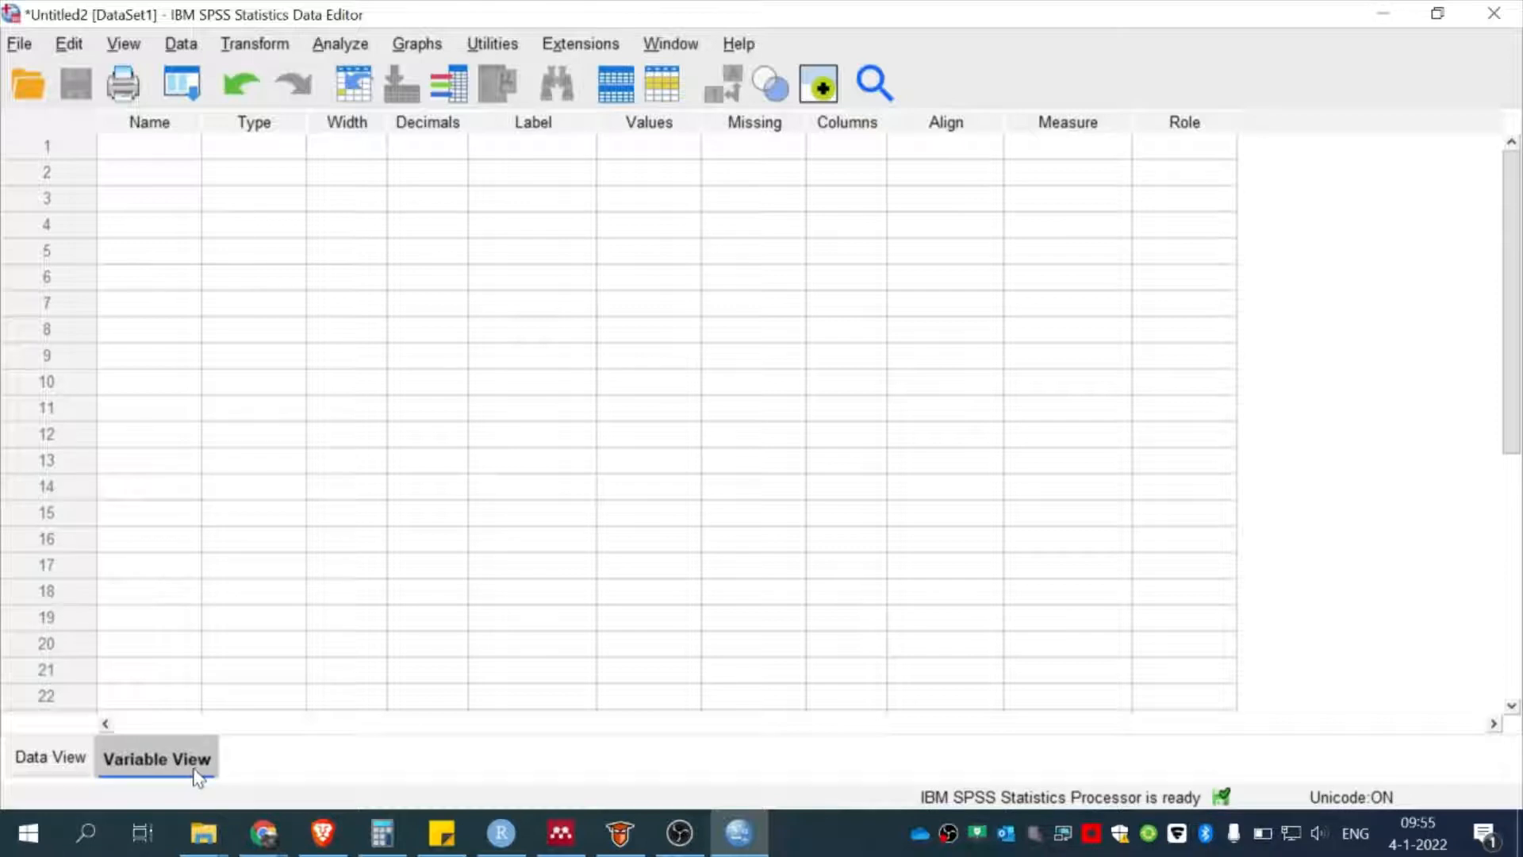
click(187, 146)
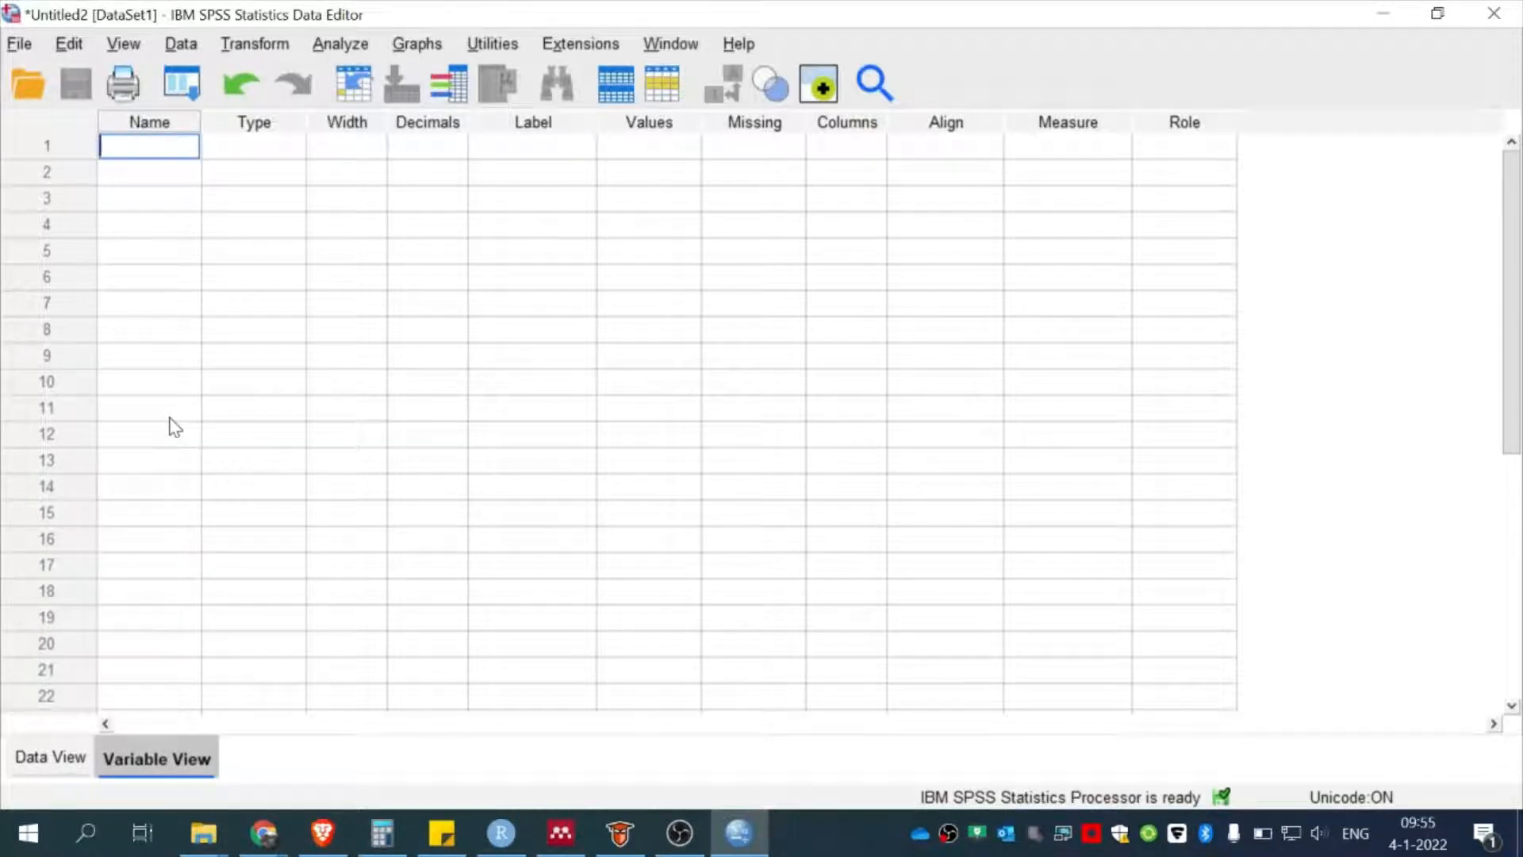
key(Down)
key(Up)
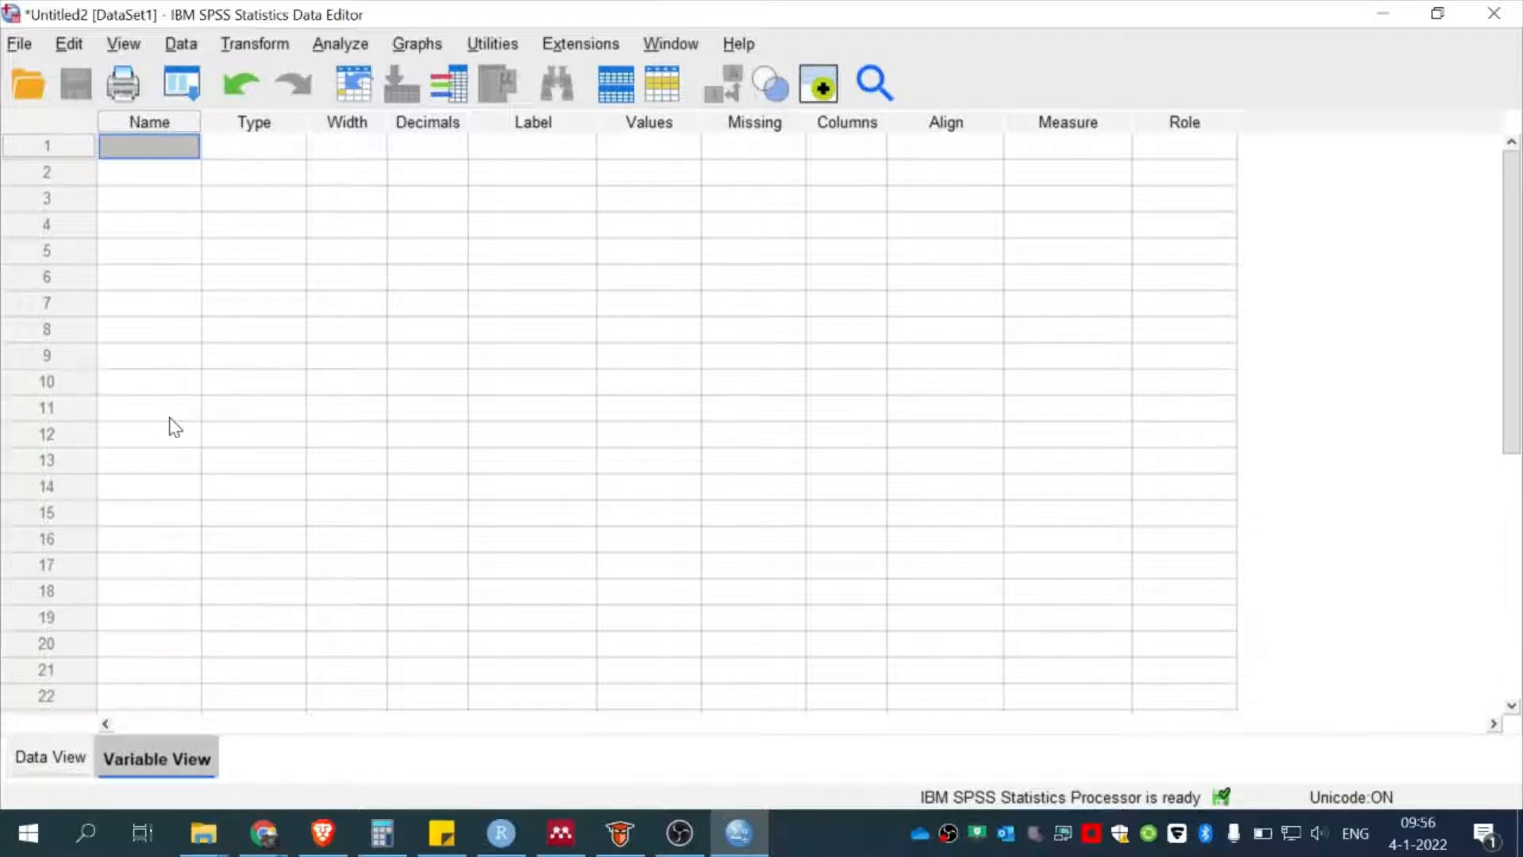
text(Age)
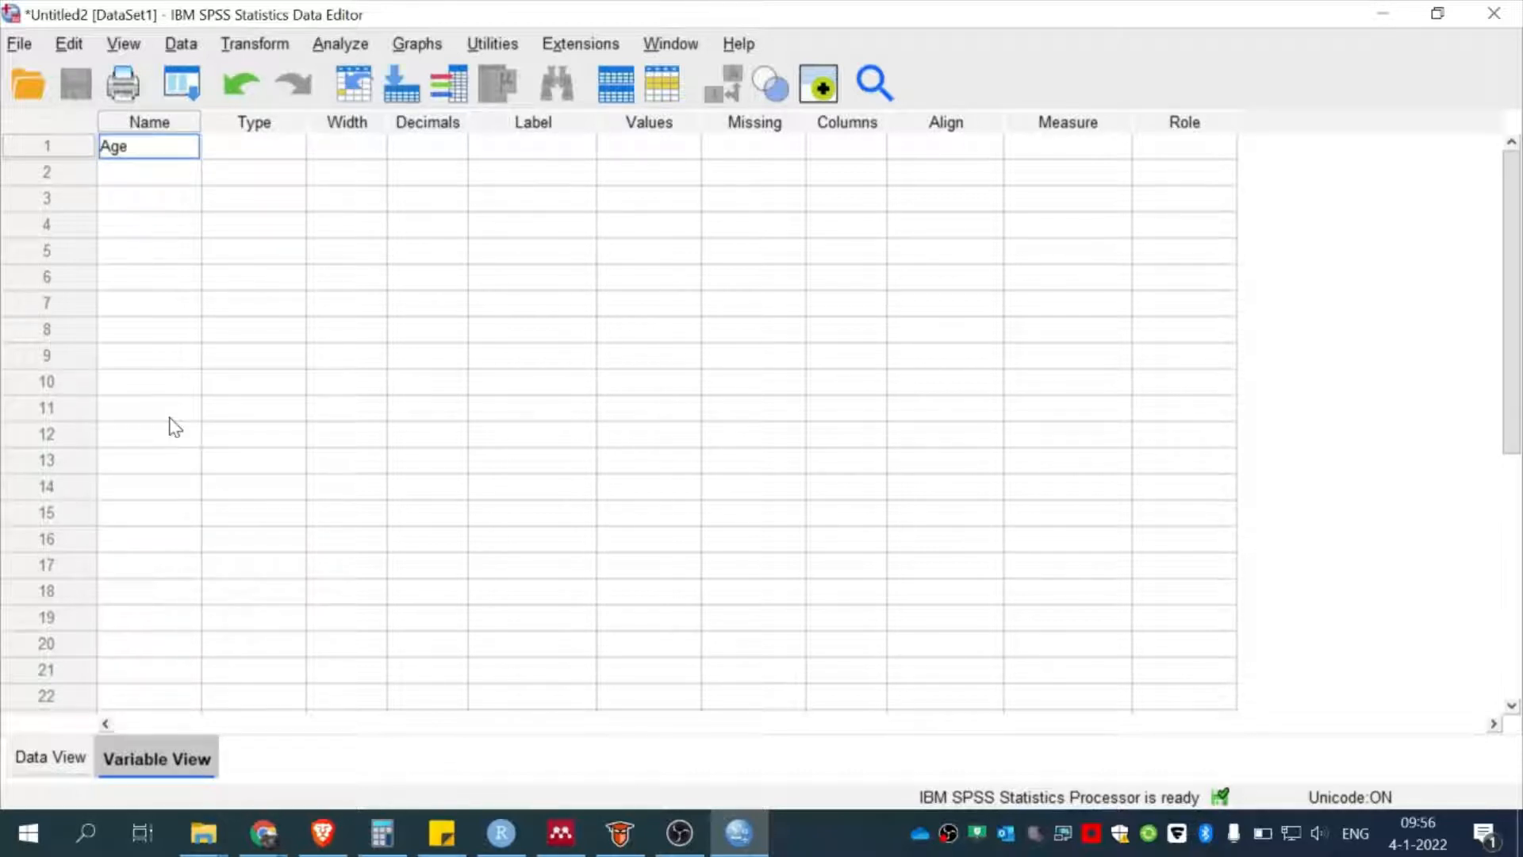
key(Return)
text(Gender)
key(Return)
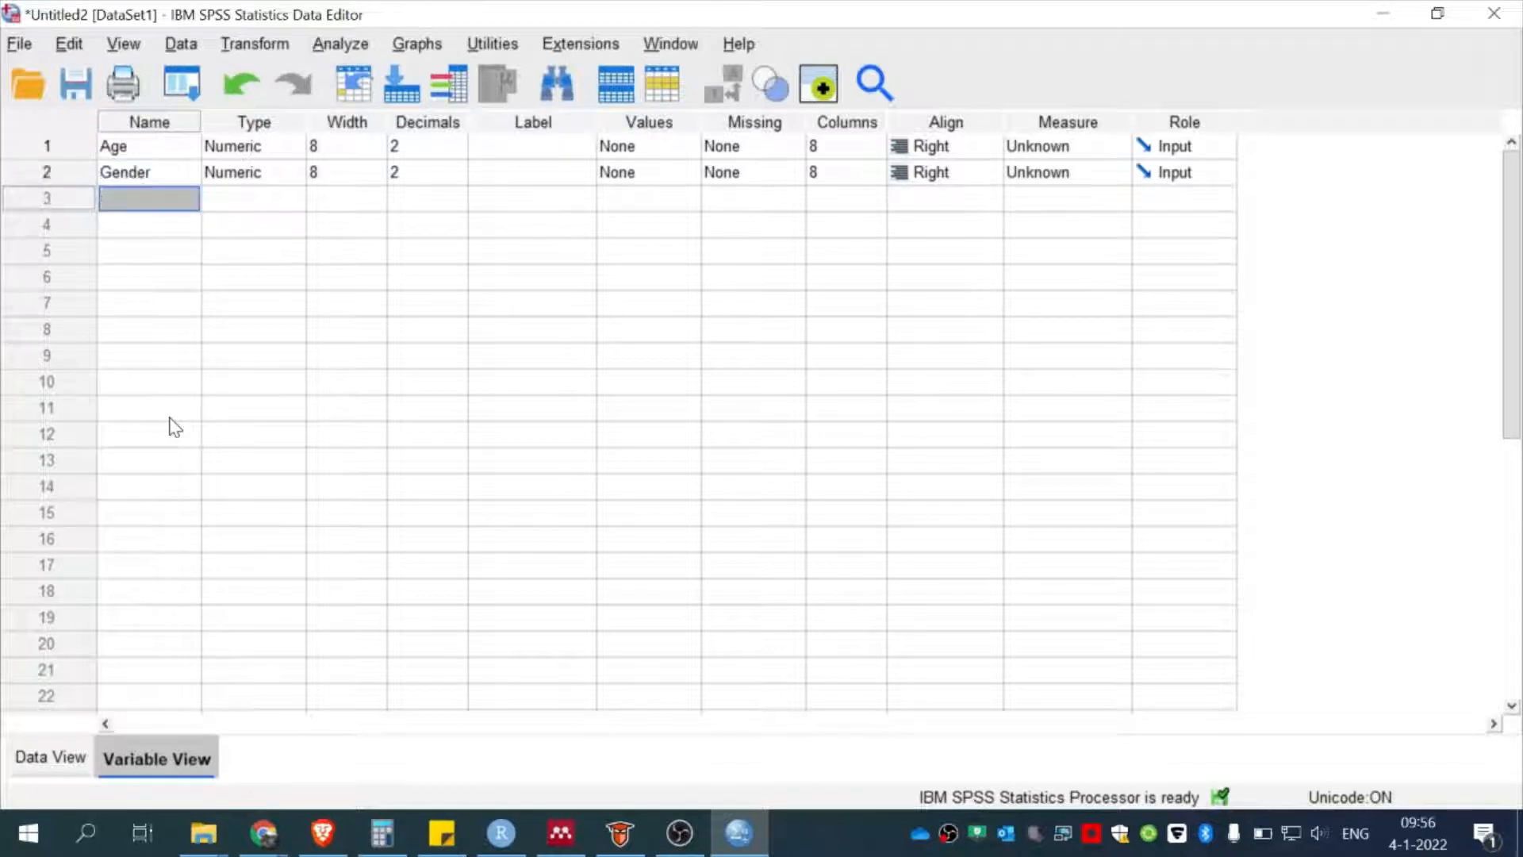
key(Up)
key(Up)
key(Down)
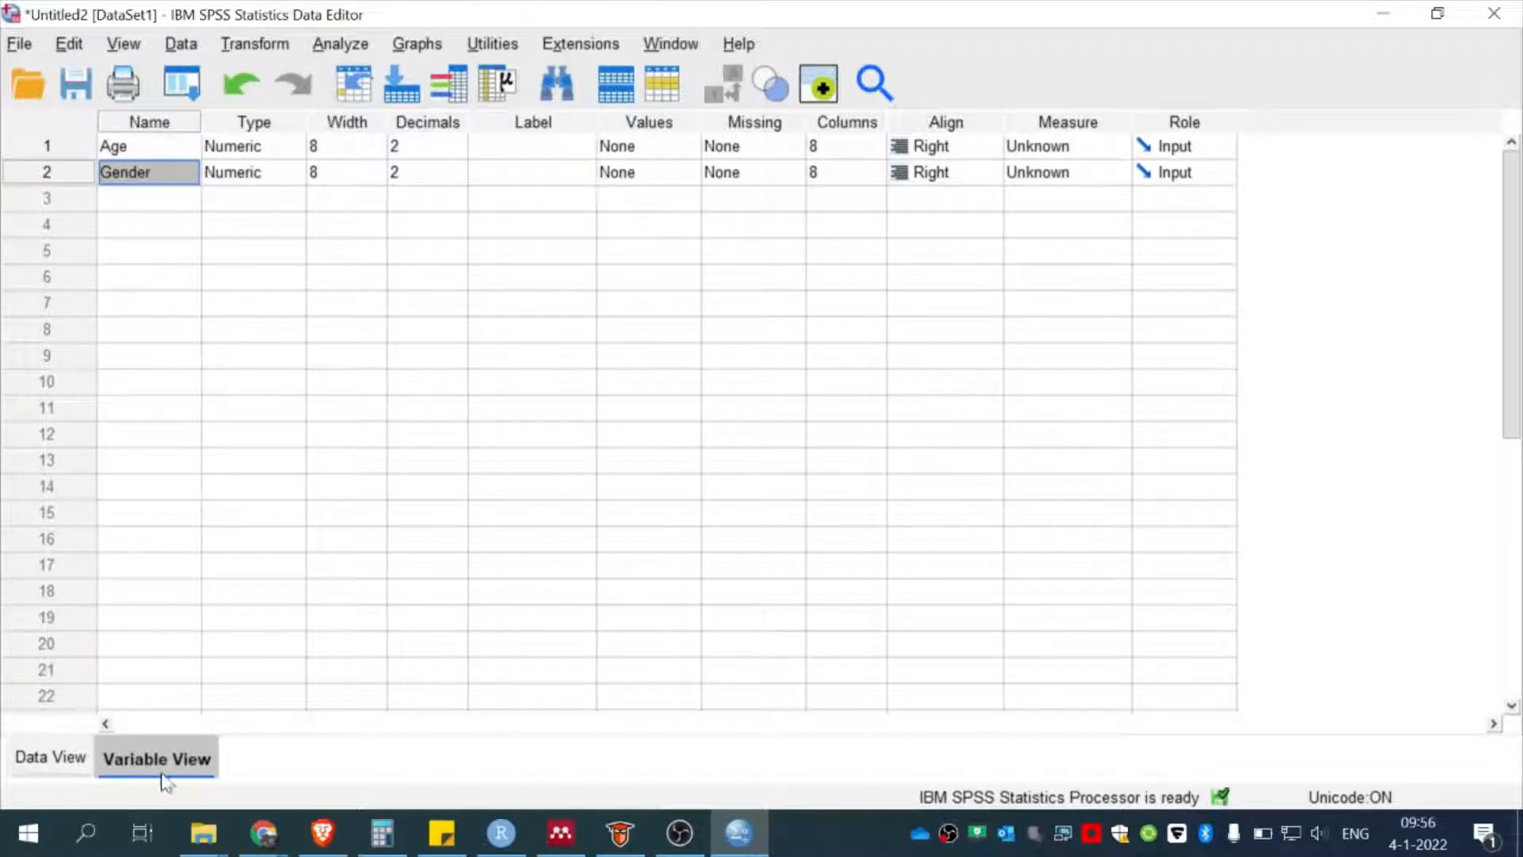
Inspect the Age and Gender columns and their empty cells in Data View
click(58, 757)
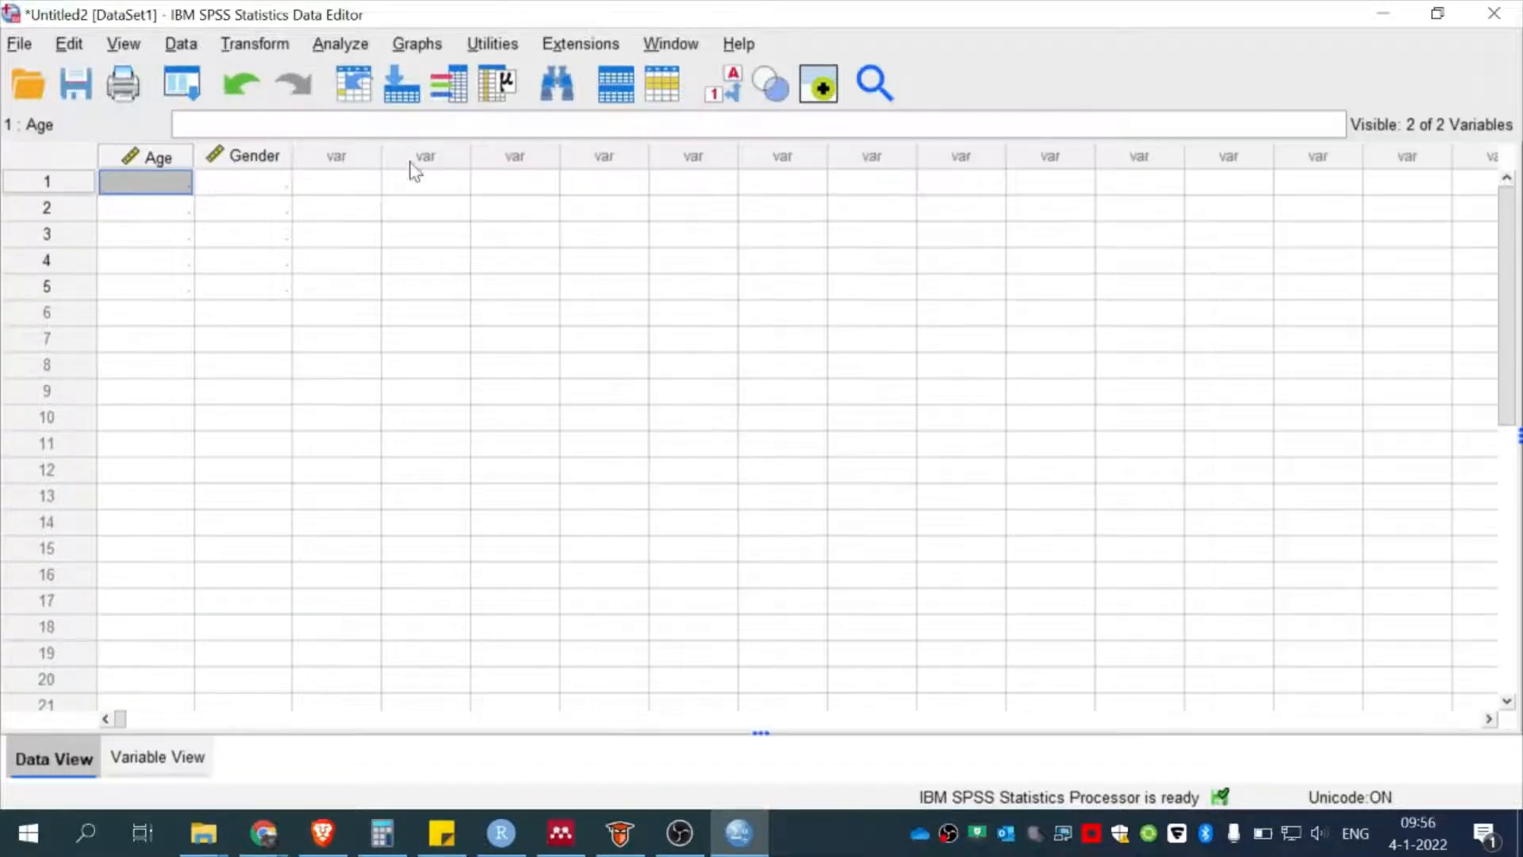
click(134, 160)
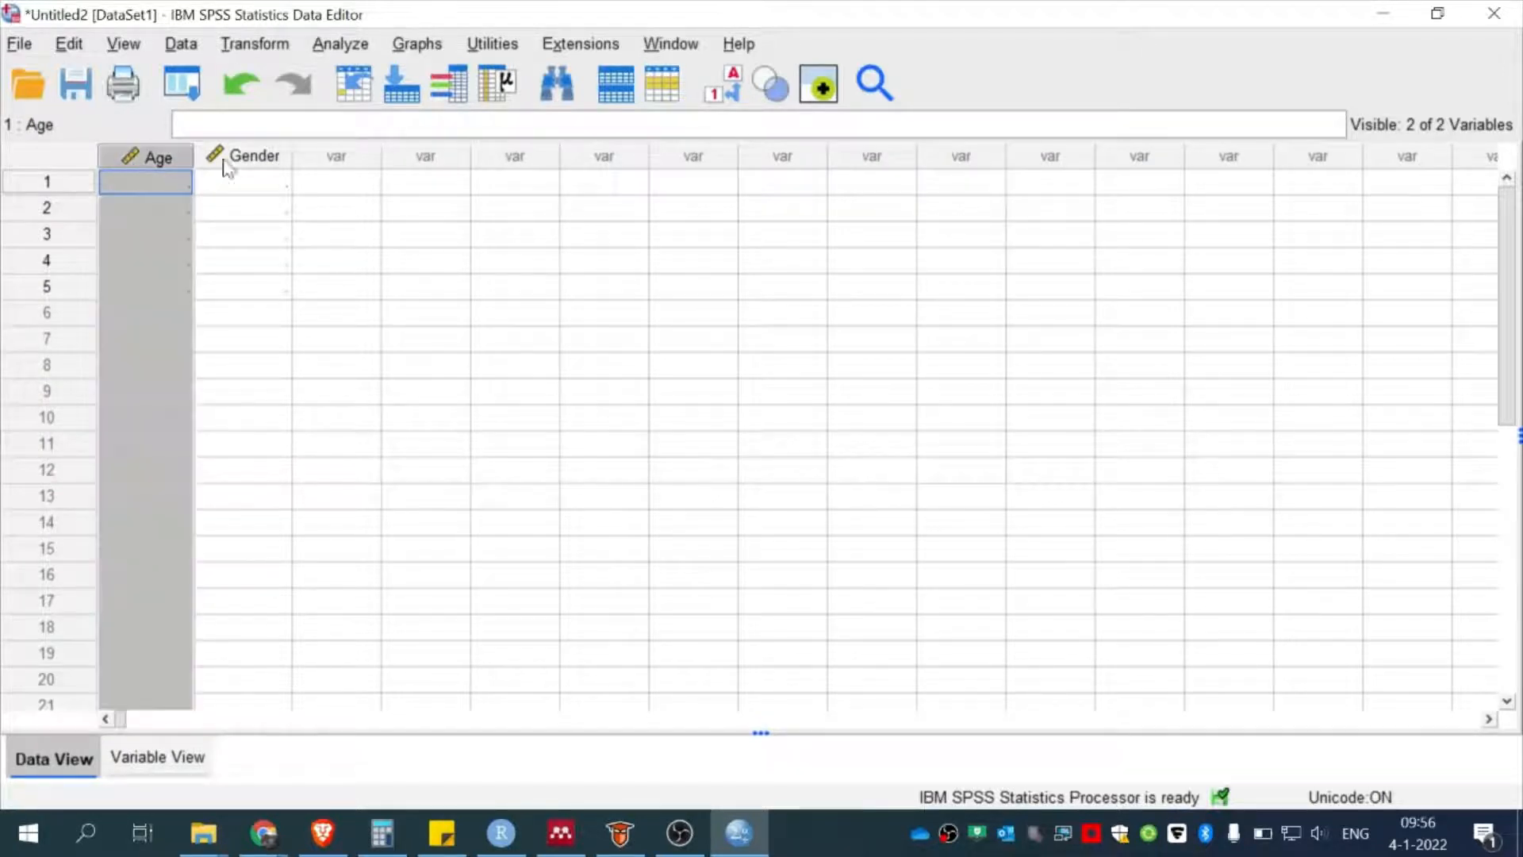
click(248, 161)
click(285, 295)
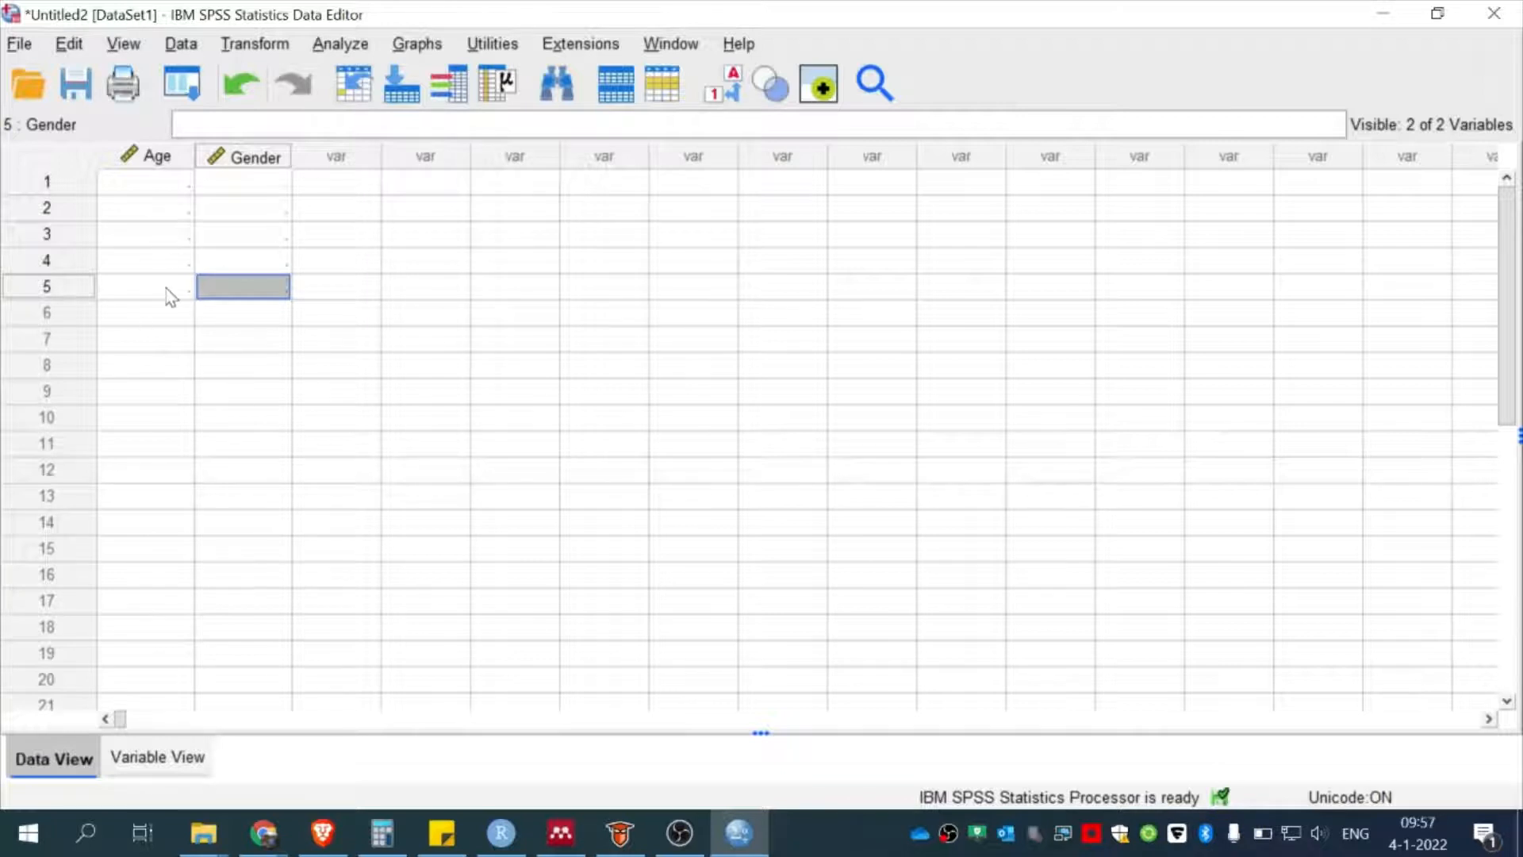
click(179, 189)
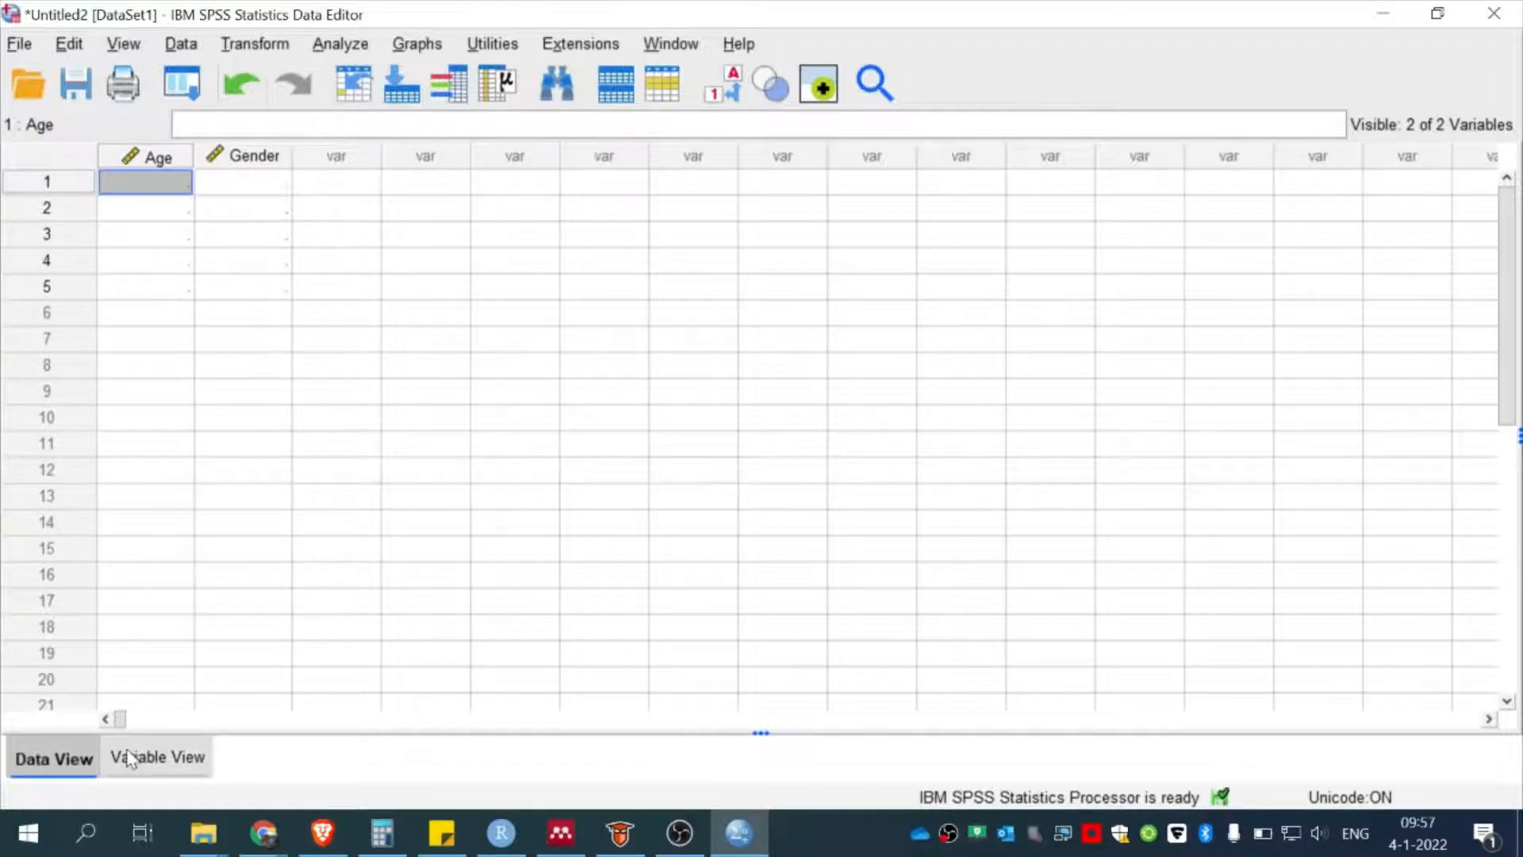
Examine the available variable types for Age and Gender in Variable View and cancel without changing either one
click(182, 763)
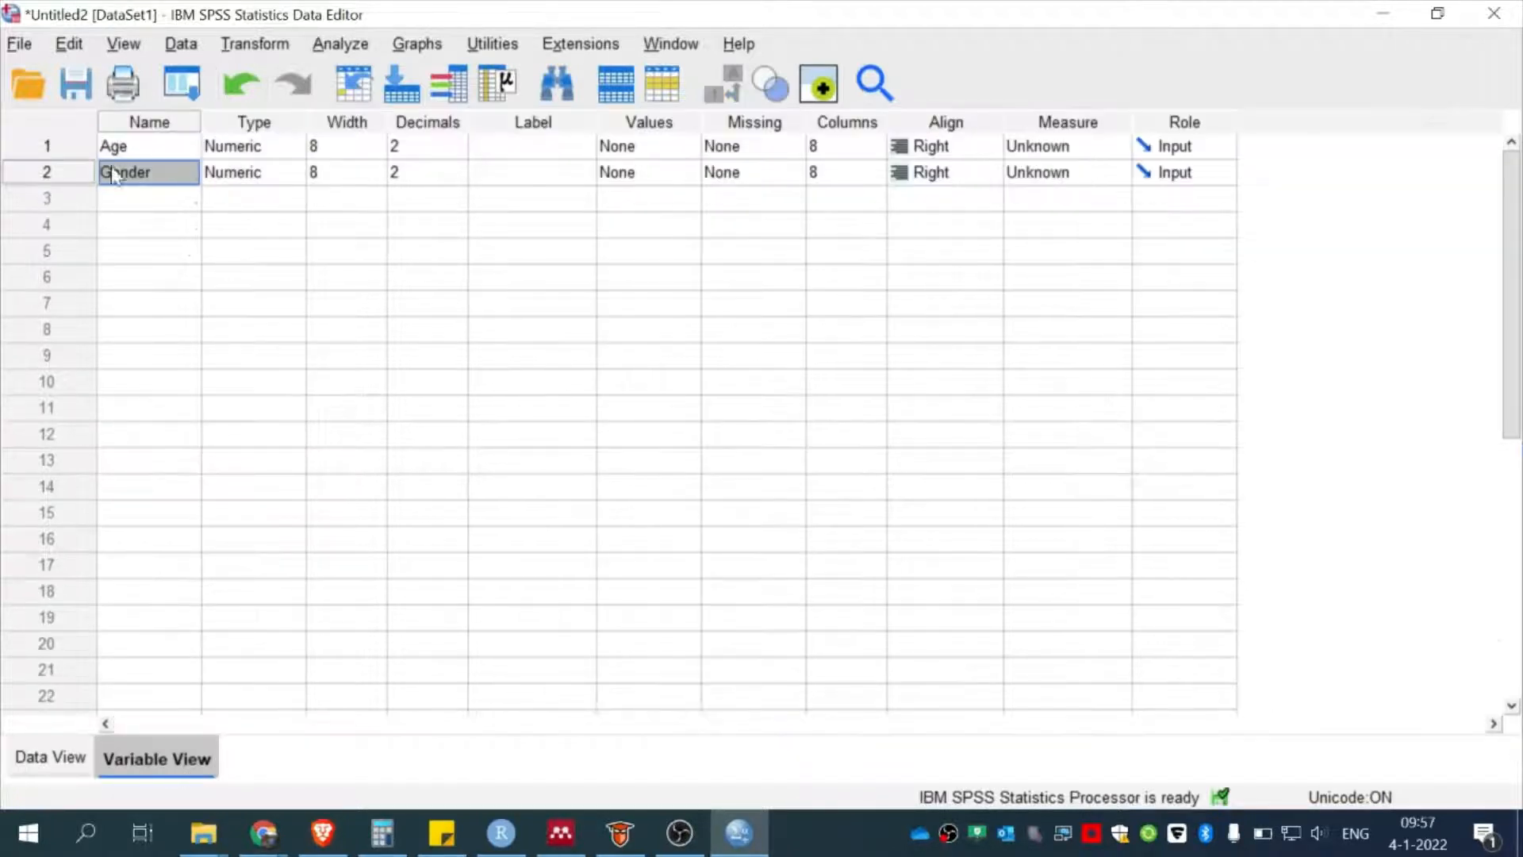
click(190, 176)
key(Up)
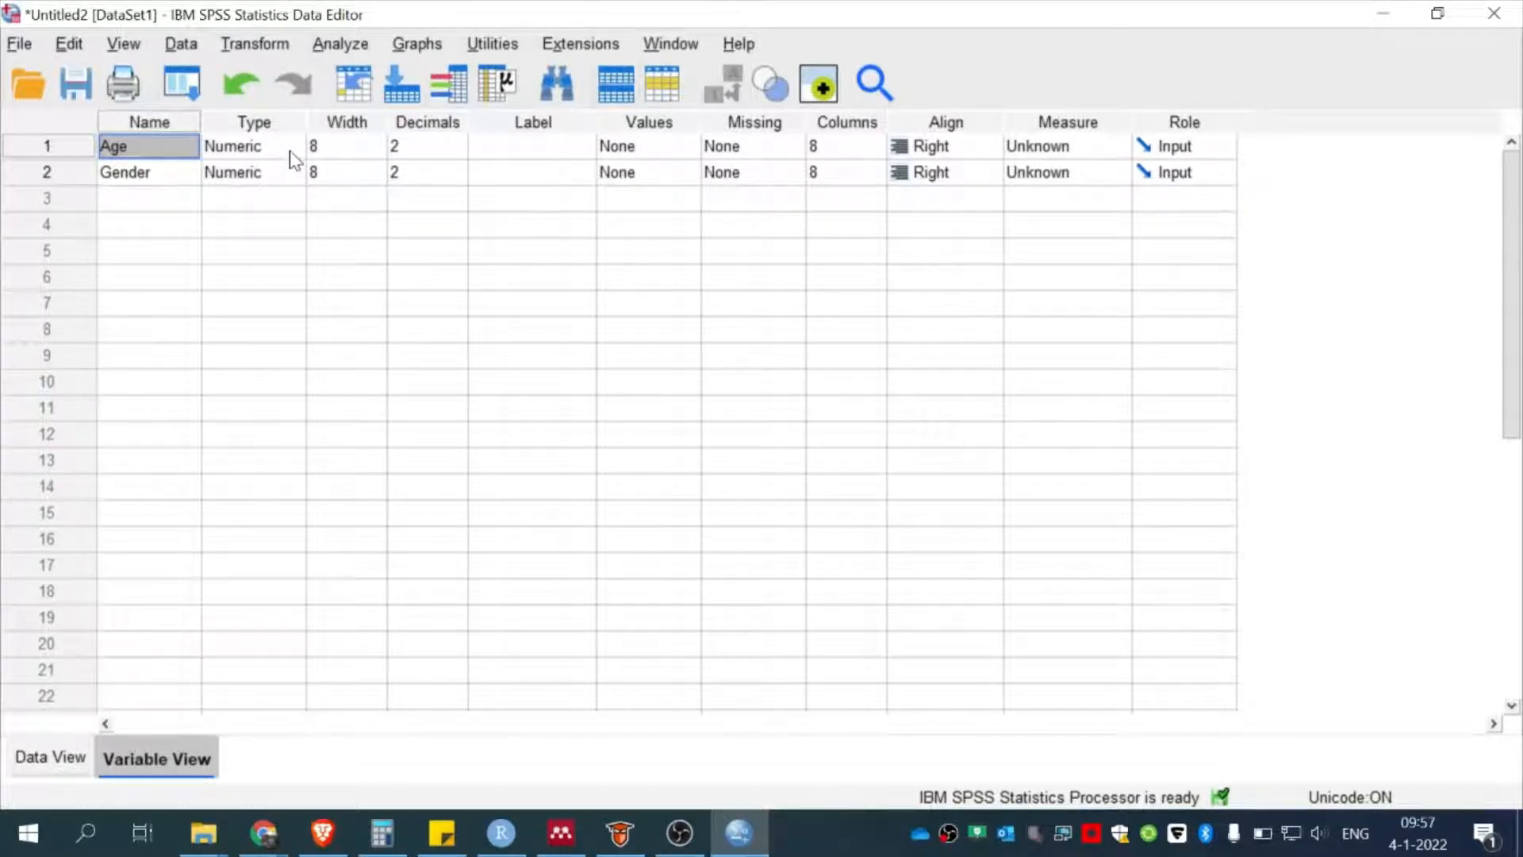
click(269, 124)
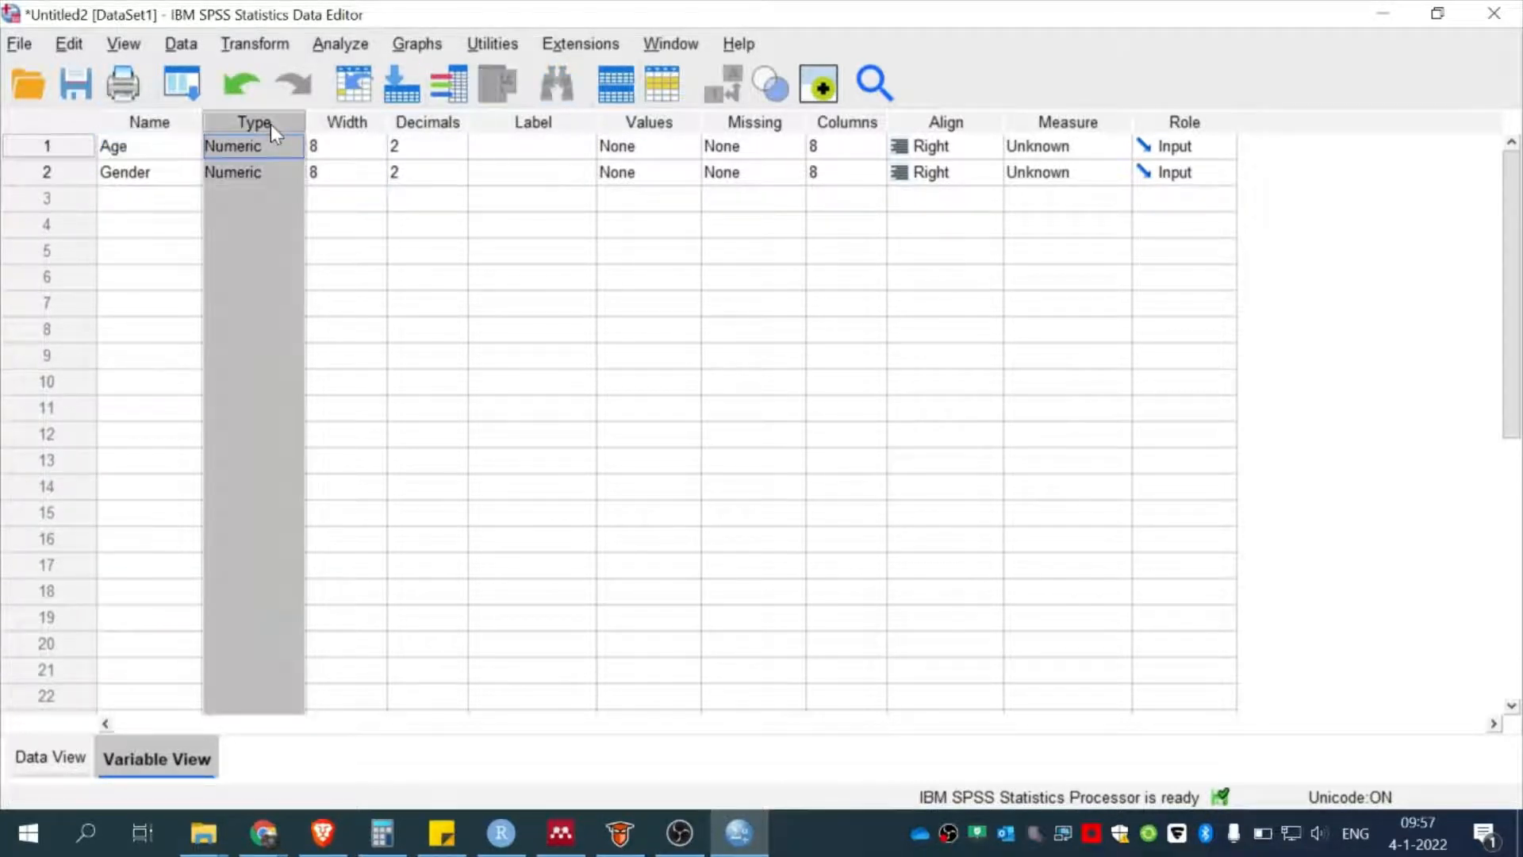
click(279, 285)
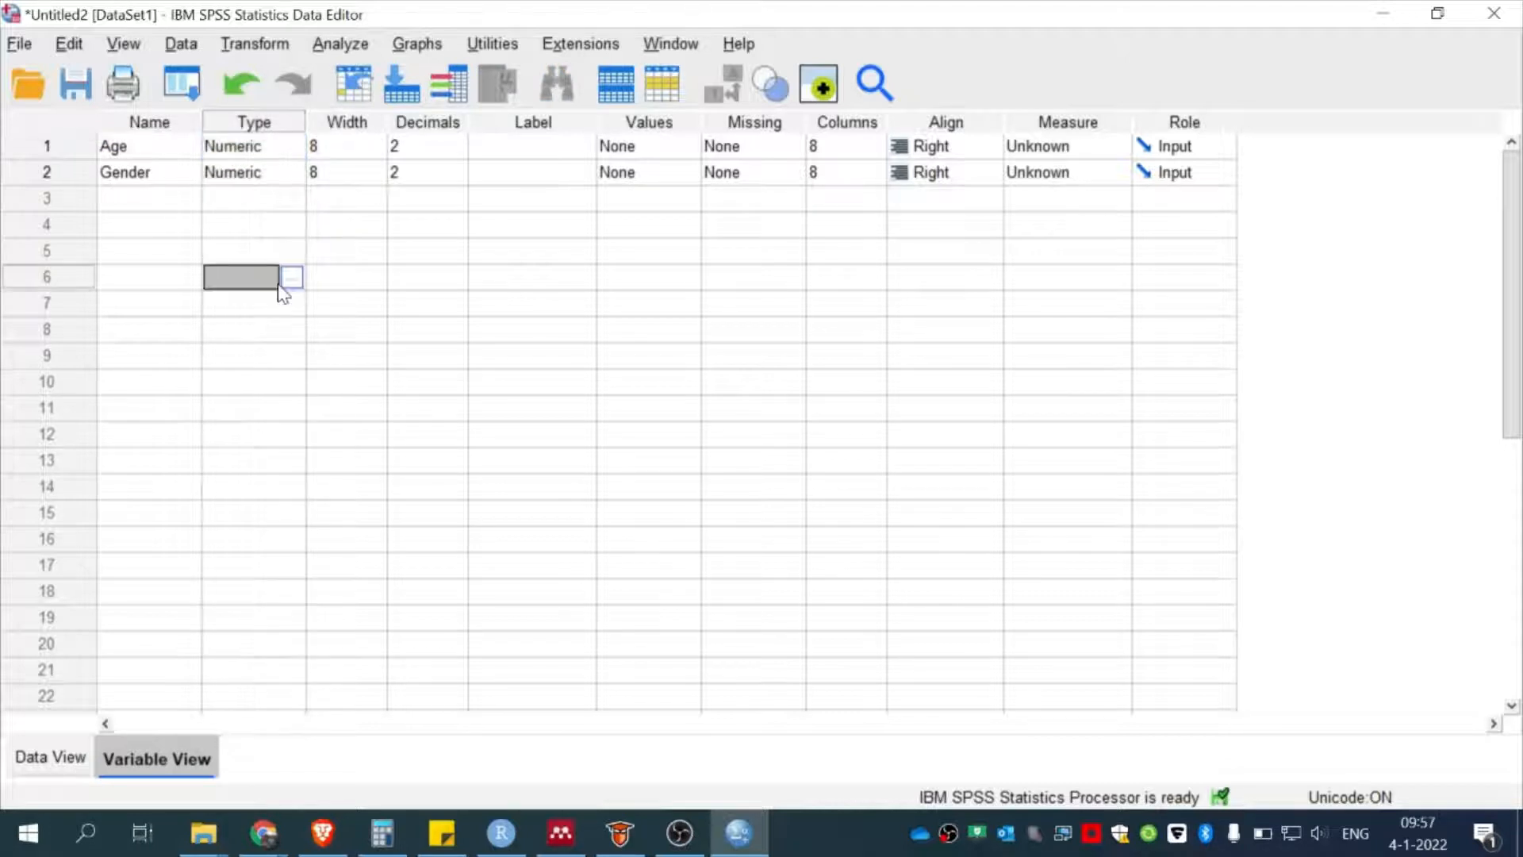
click(270, 157)
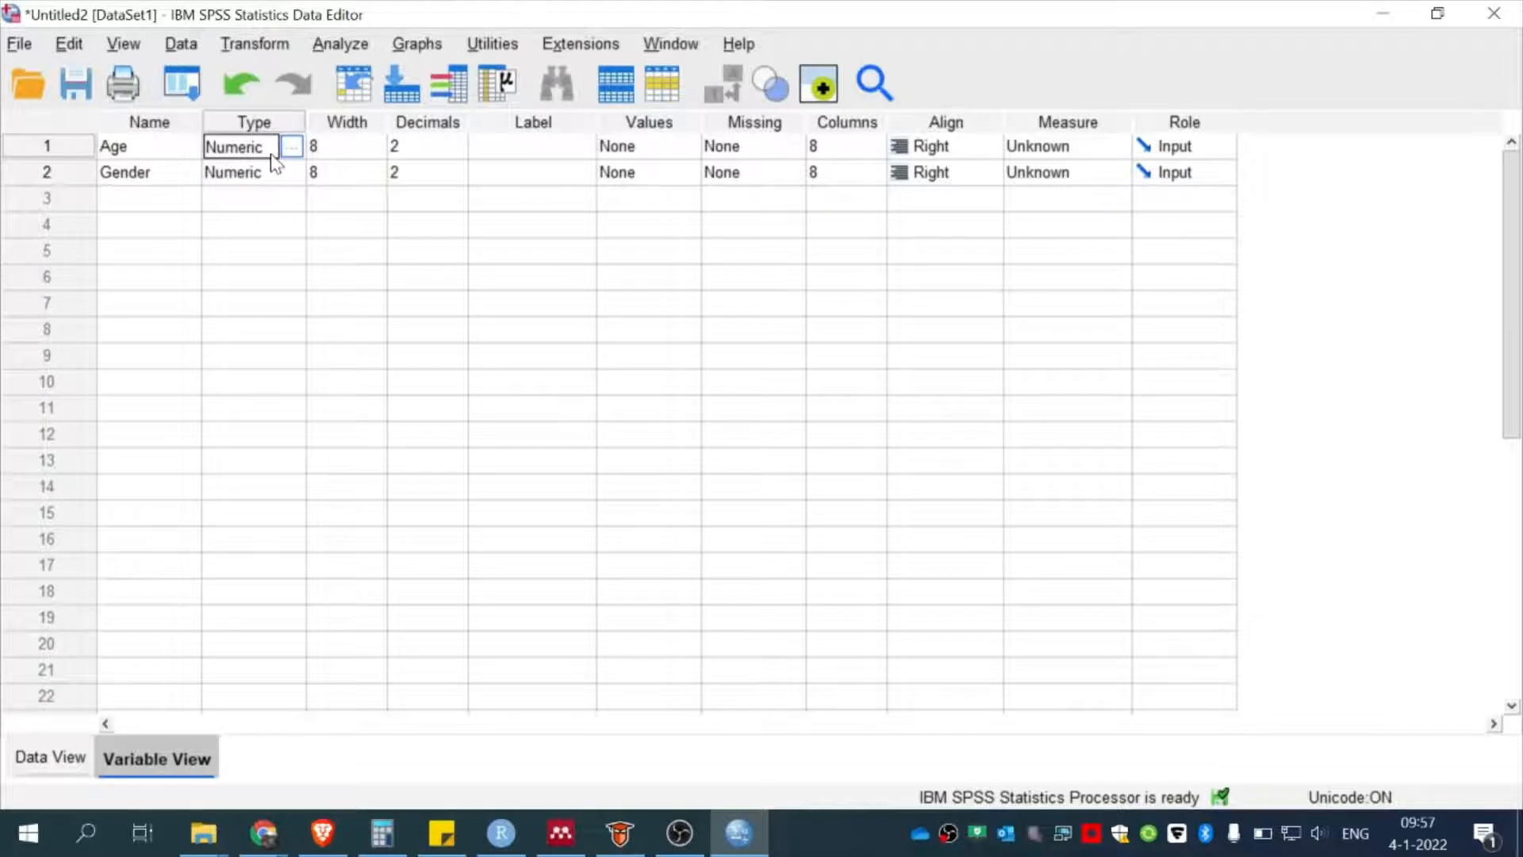
double_click(150, 145)
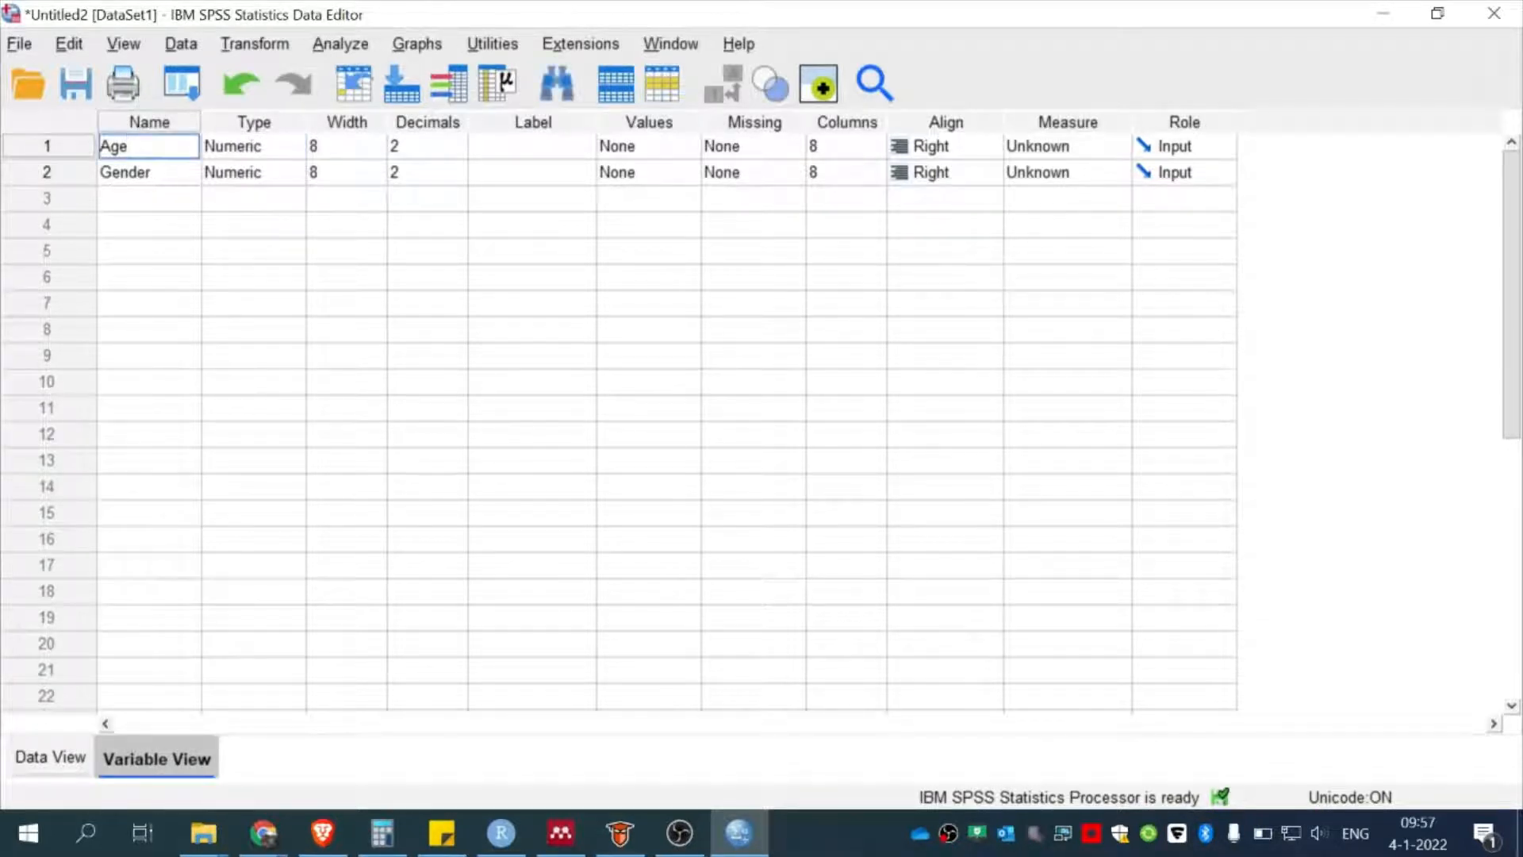
click(279, 153)
click(284, 151)
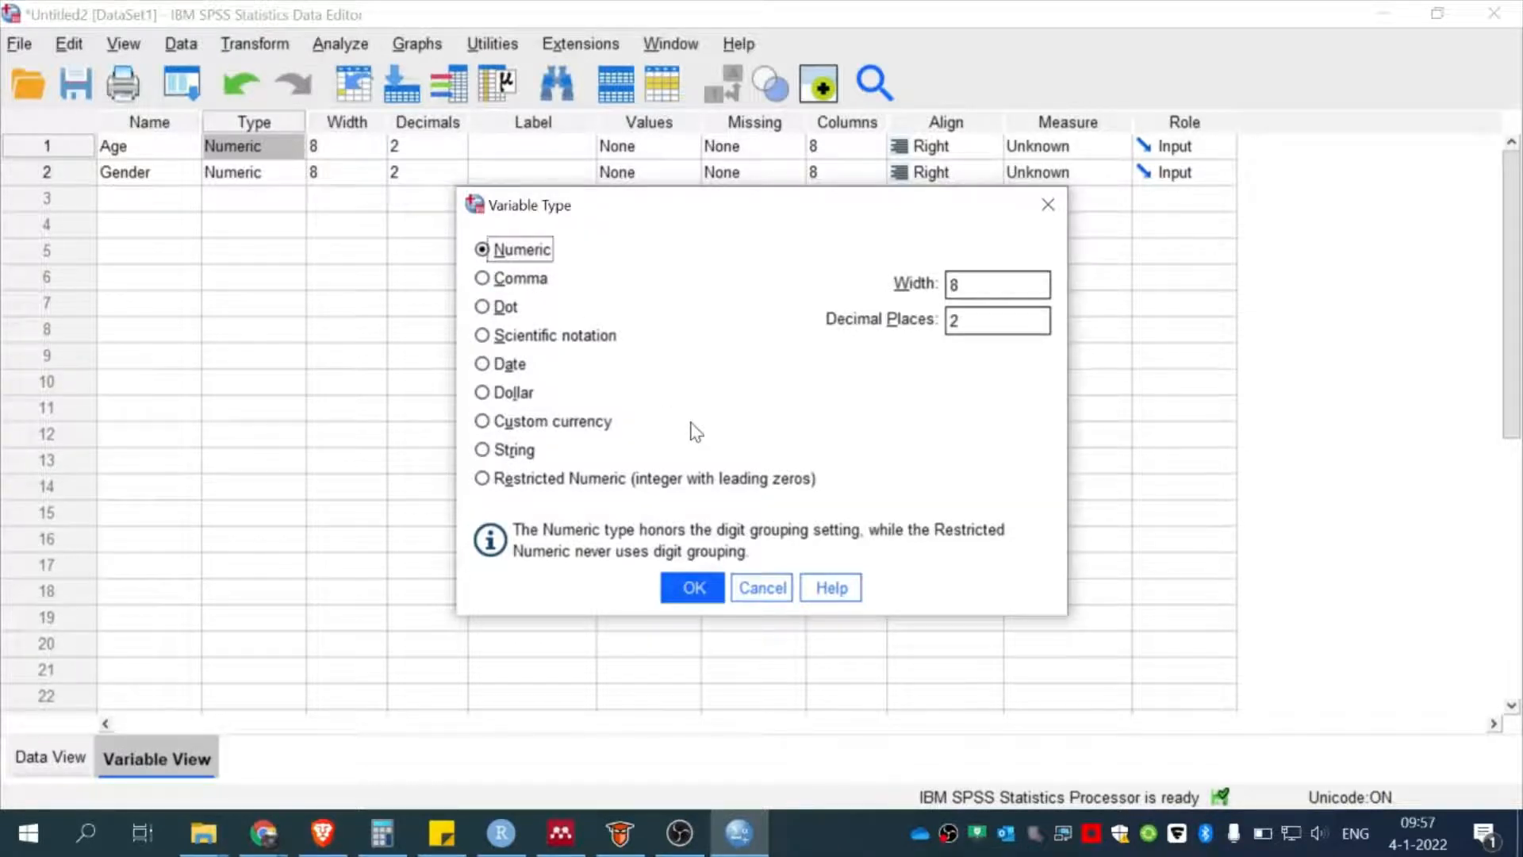
click(750, 591)
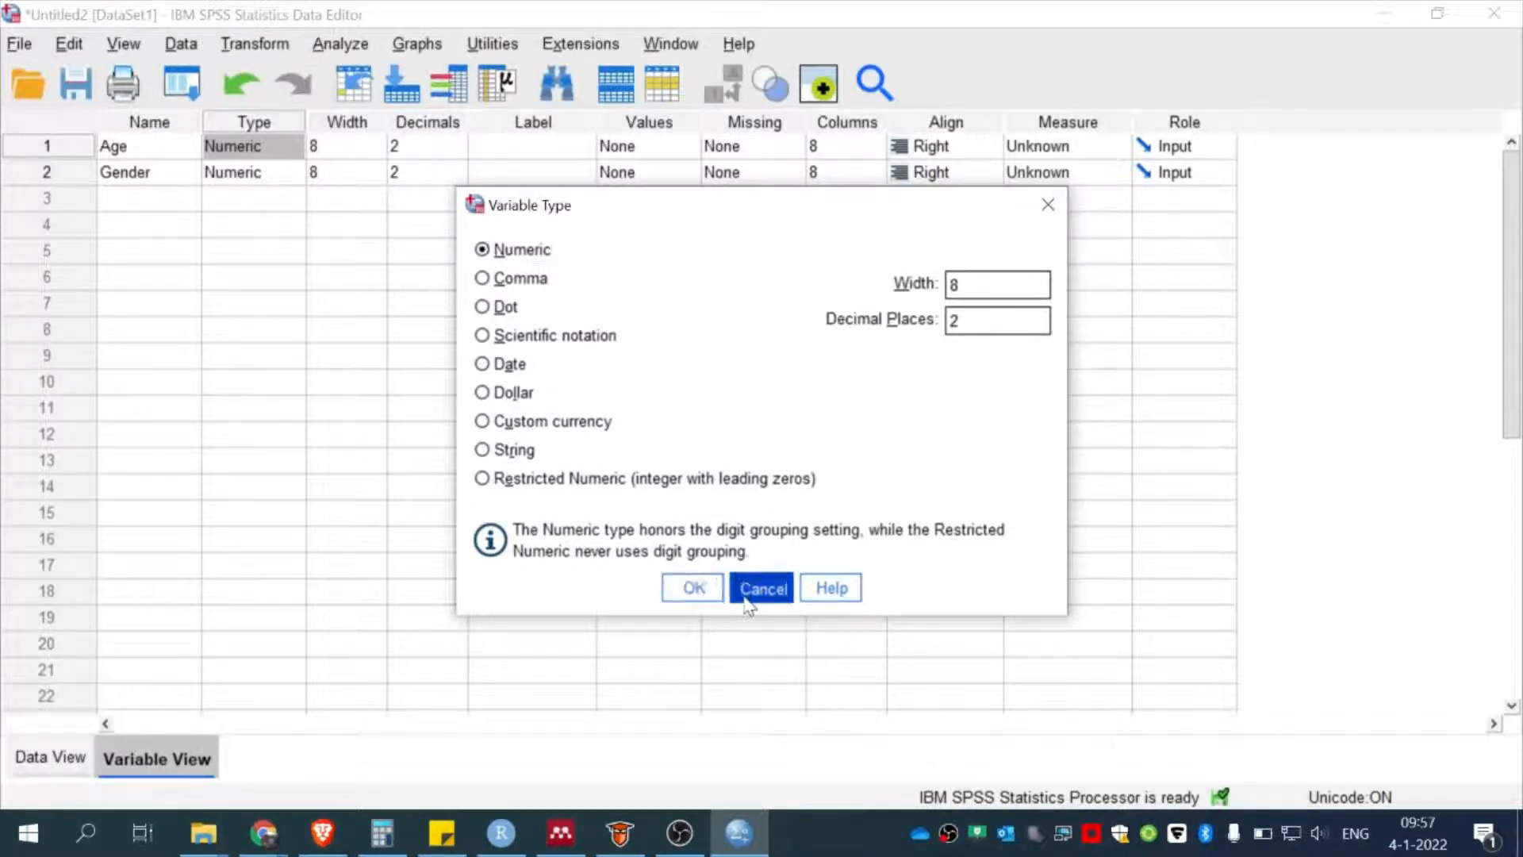
click(303, 179)
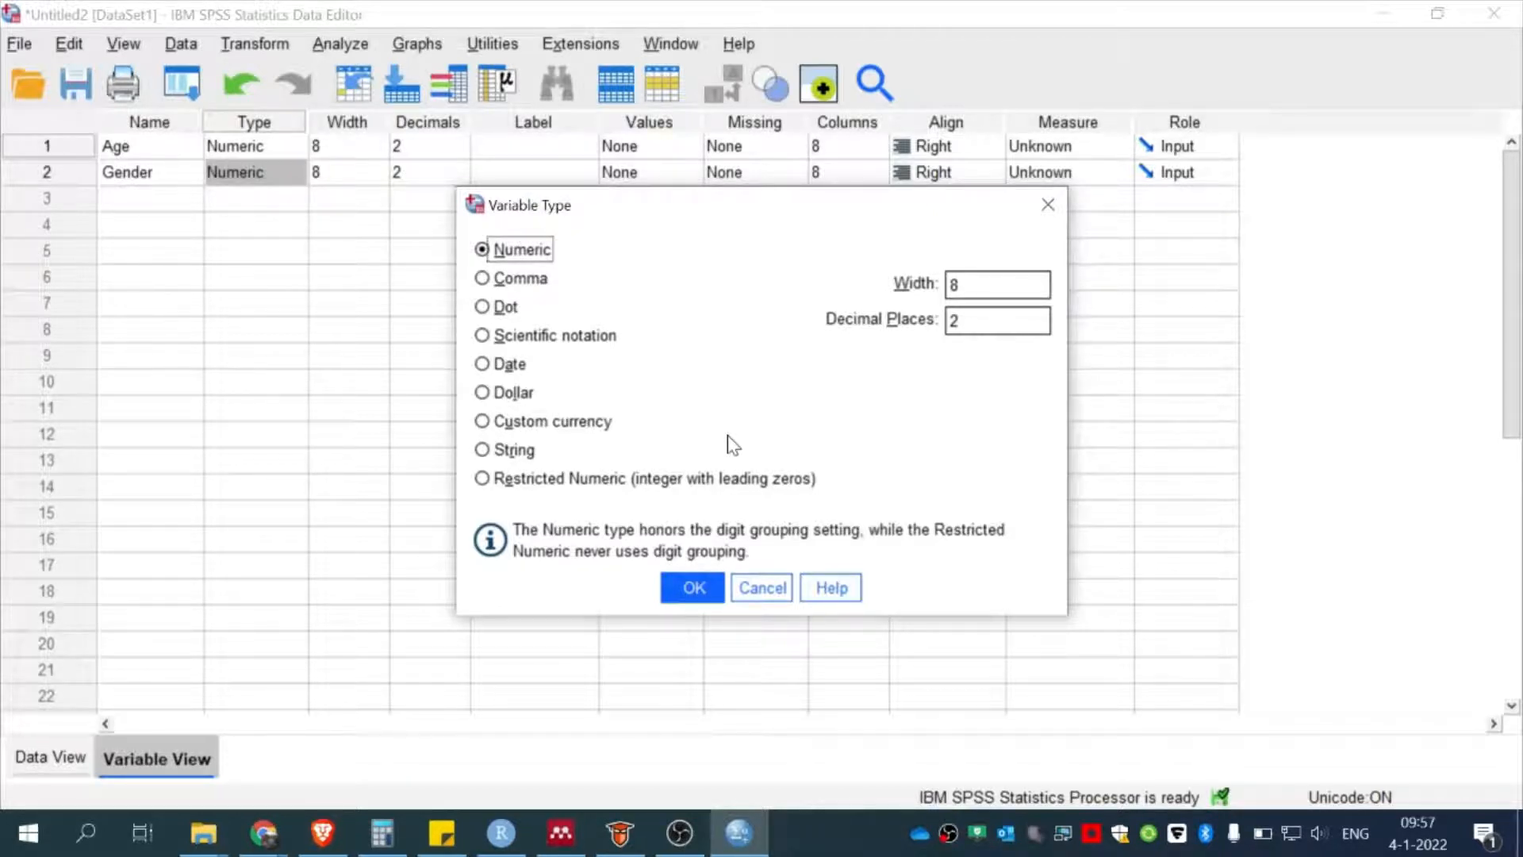
click(774, 600)
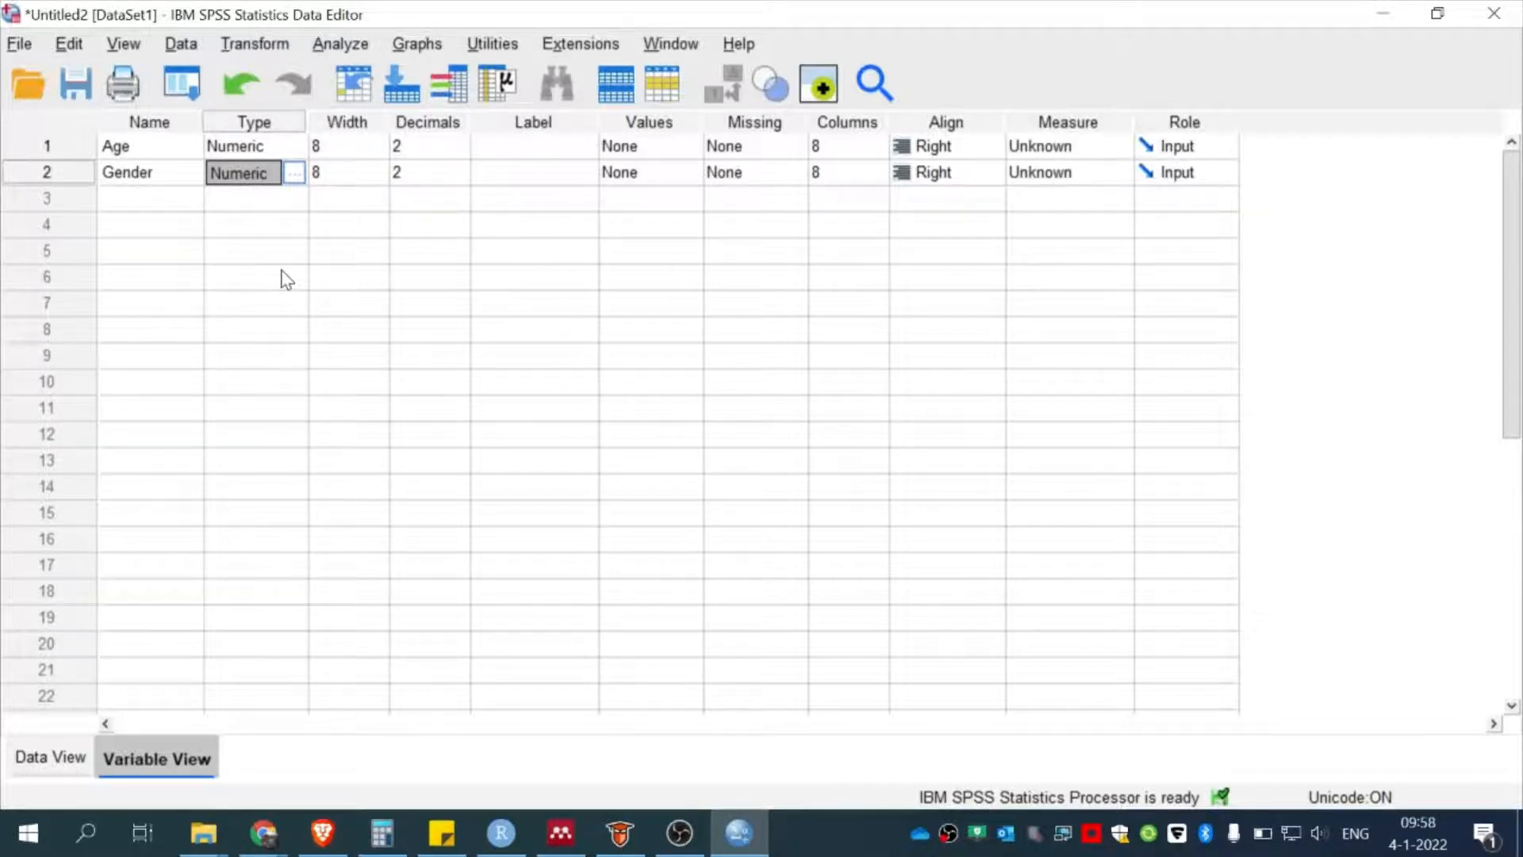
Set the variable type of Gender to String
click(294, 172)
click(523, 452)
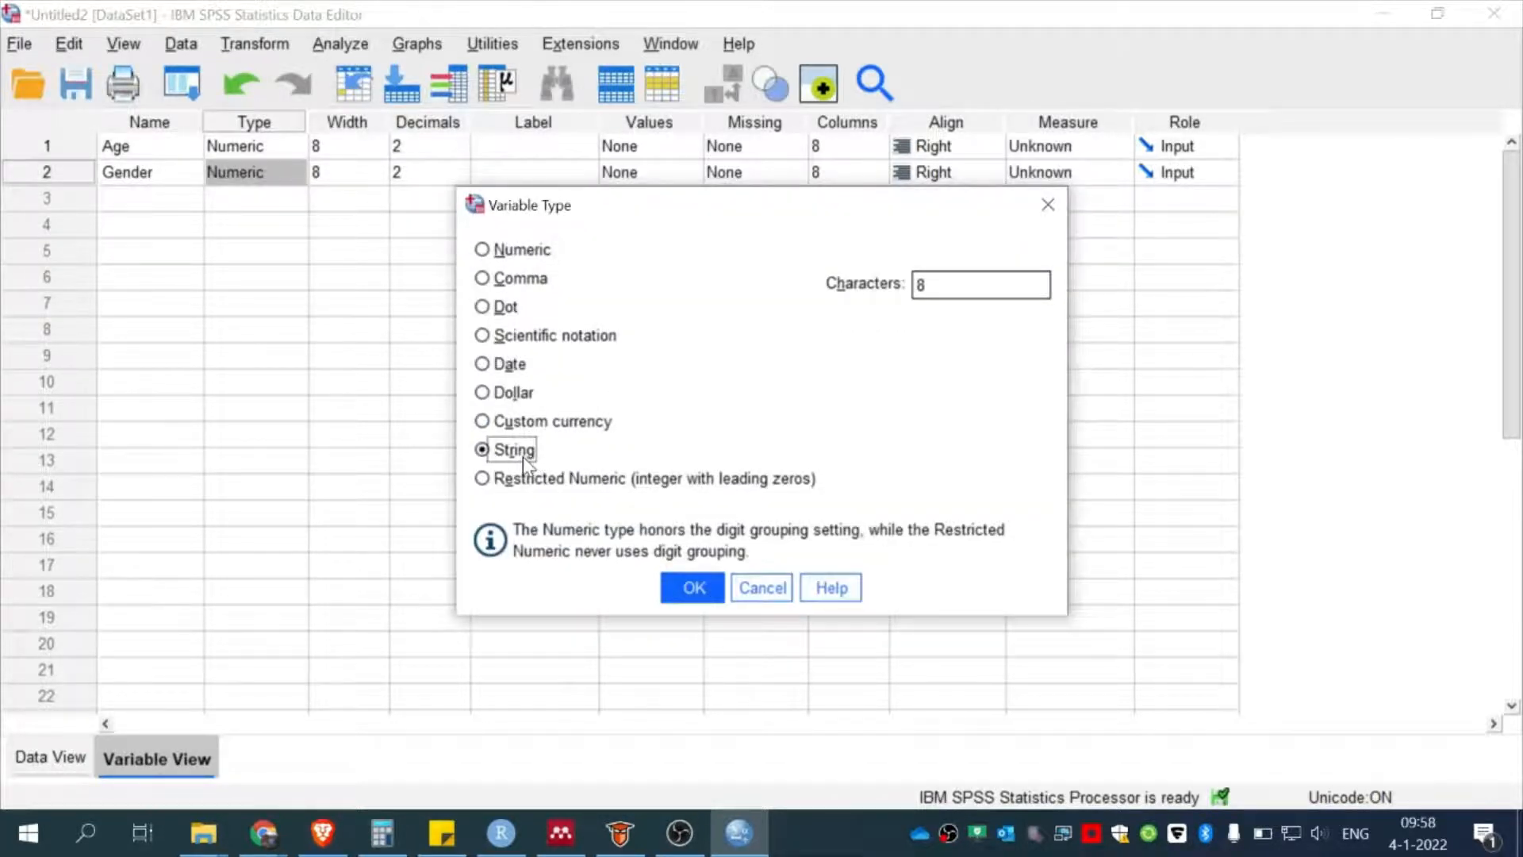
click(976, 286)
click(509, 452)
click(696, 588)
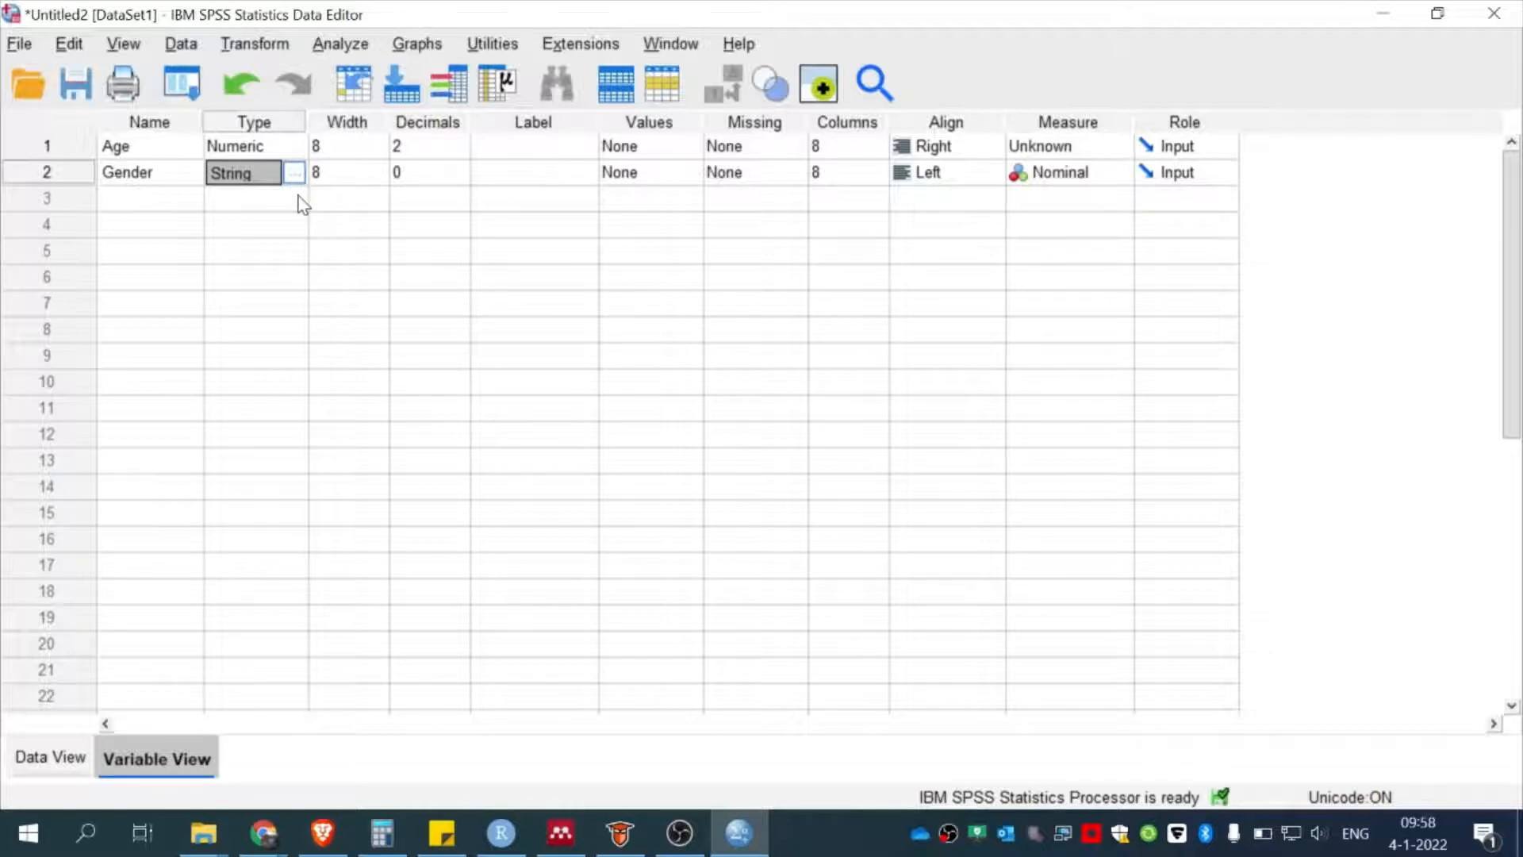
Try raising the number of decimals for Age and lower it back to 2
click(438, 151)
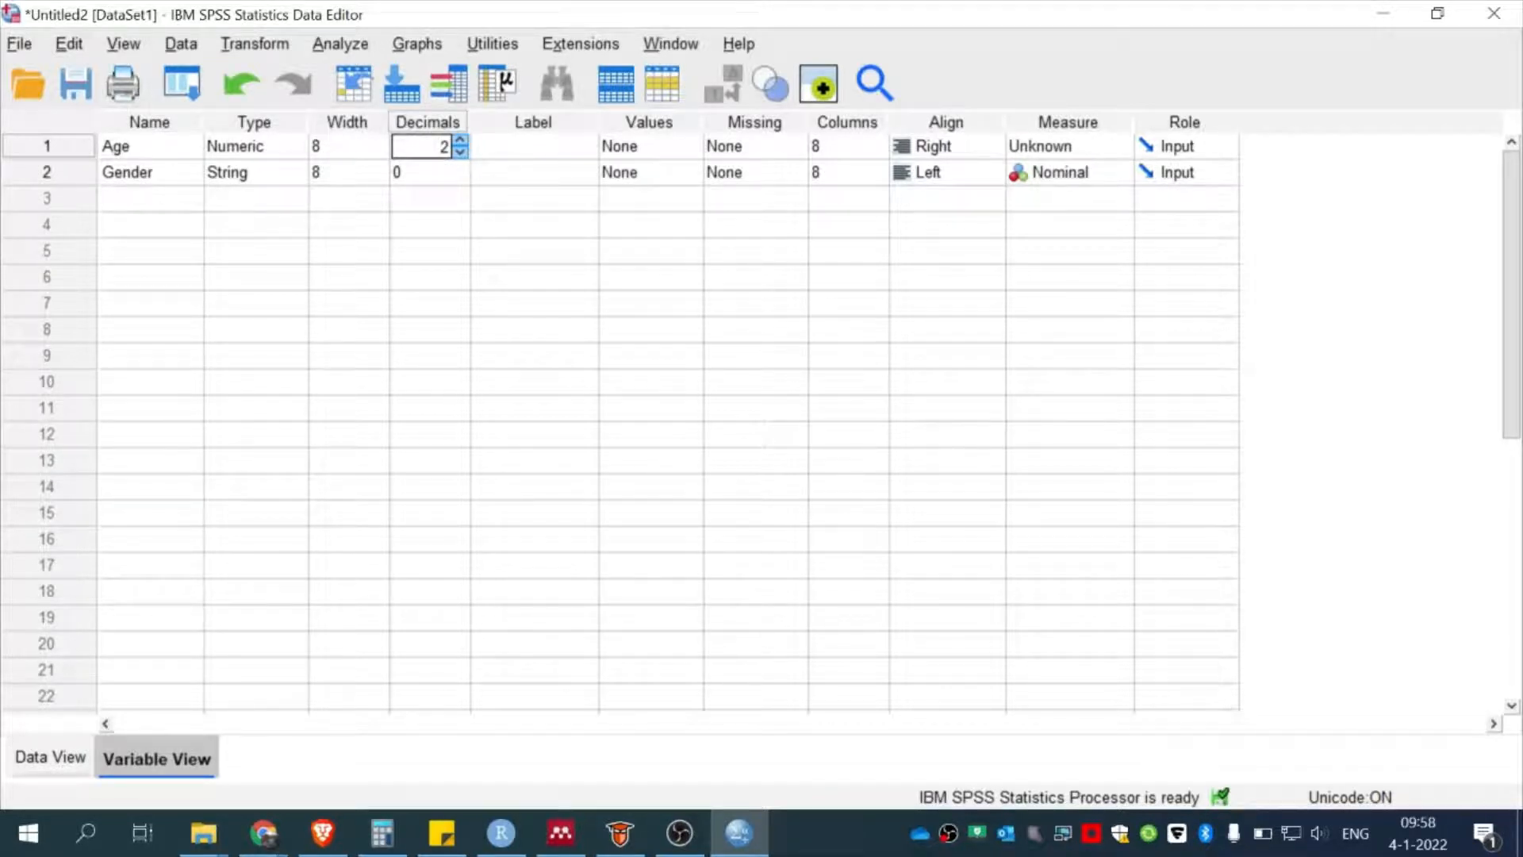
click(460, 143)
click(460, 143)
click(462, 152)
click(462, 152)
click(438, 205)
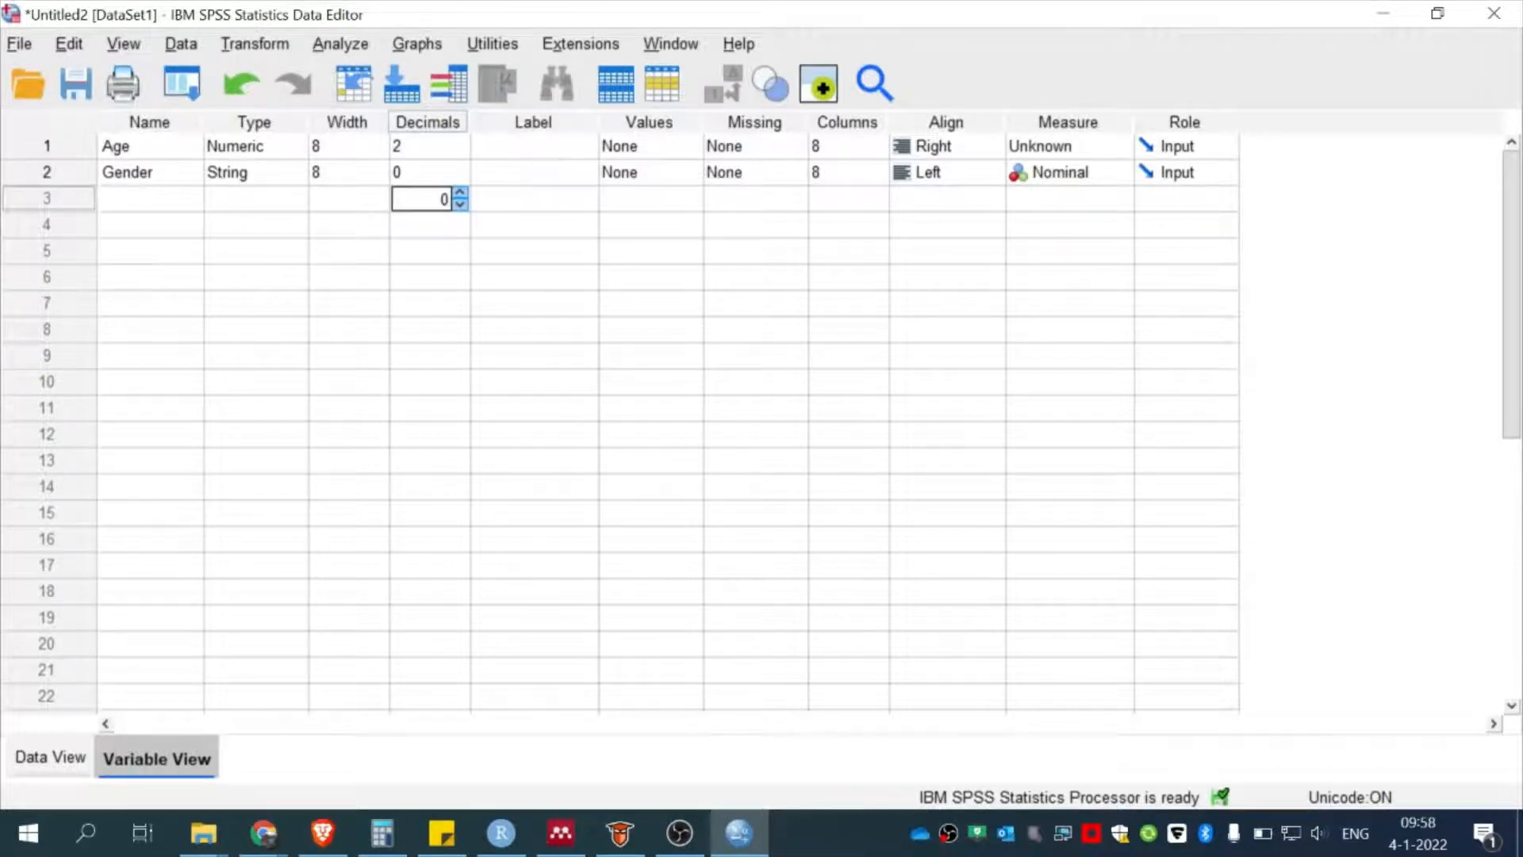
Label the Age variable "Age of respondent" and the Gender variable "Gender of respondent"
click(534, 146)
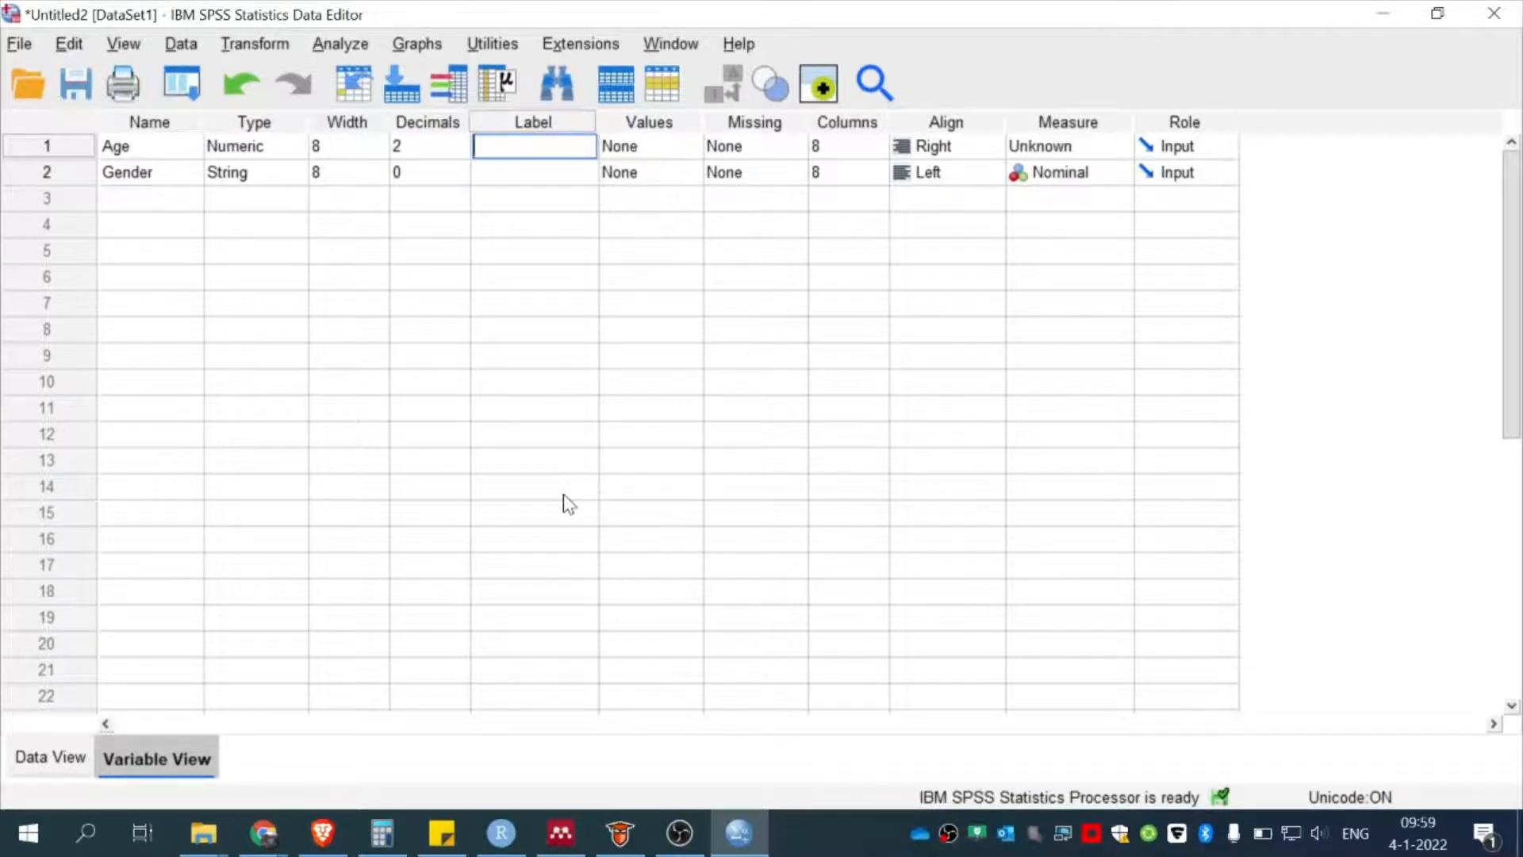
text(Age of respondent)
key(Return)
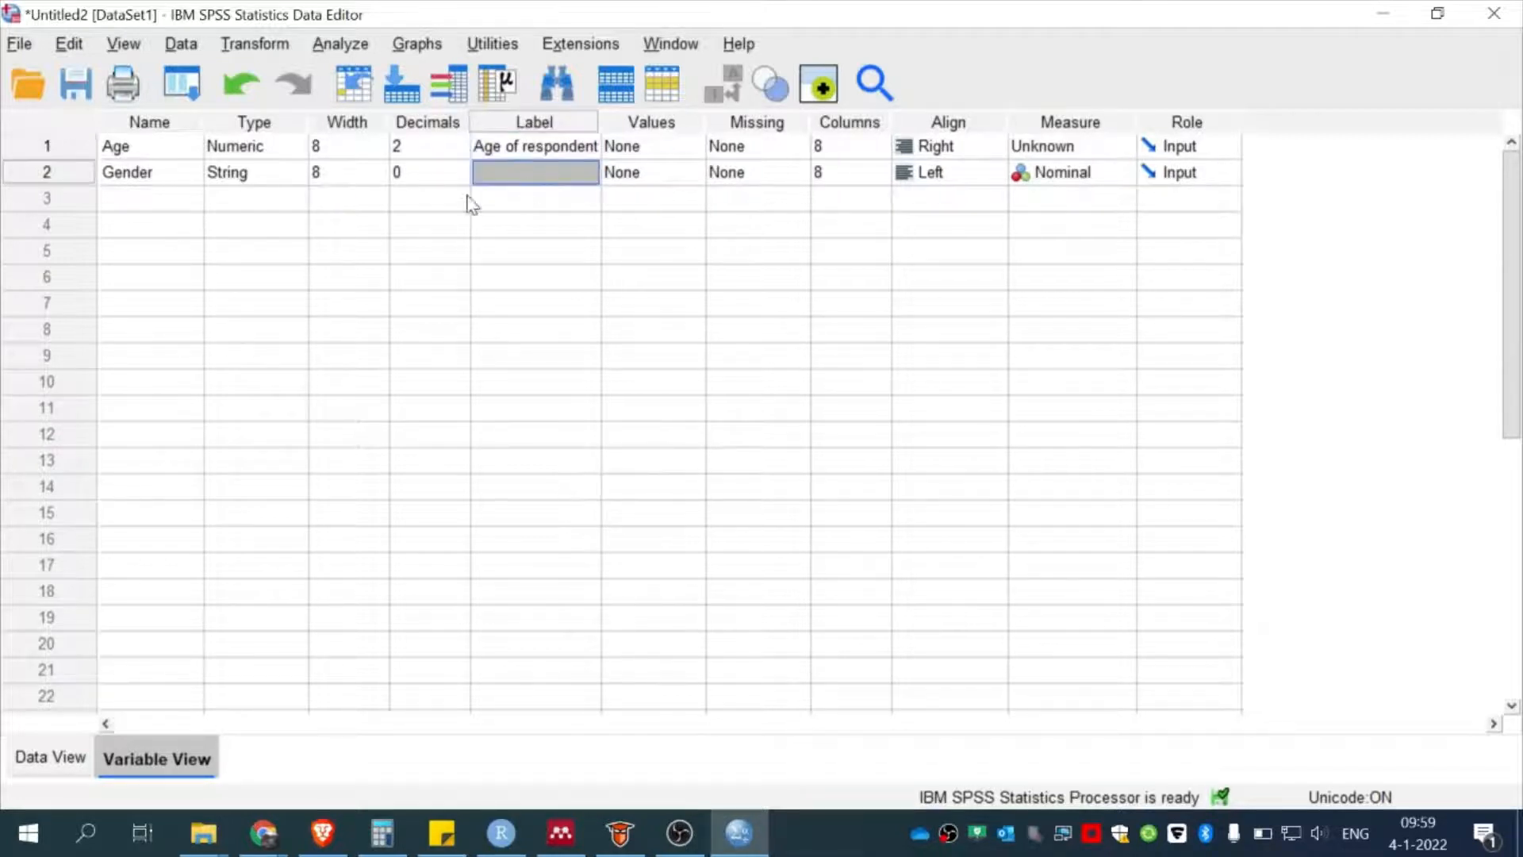
text(Gender of)
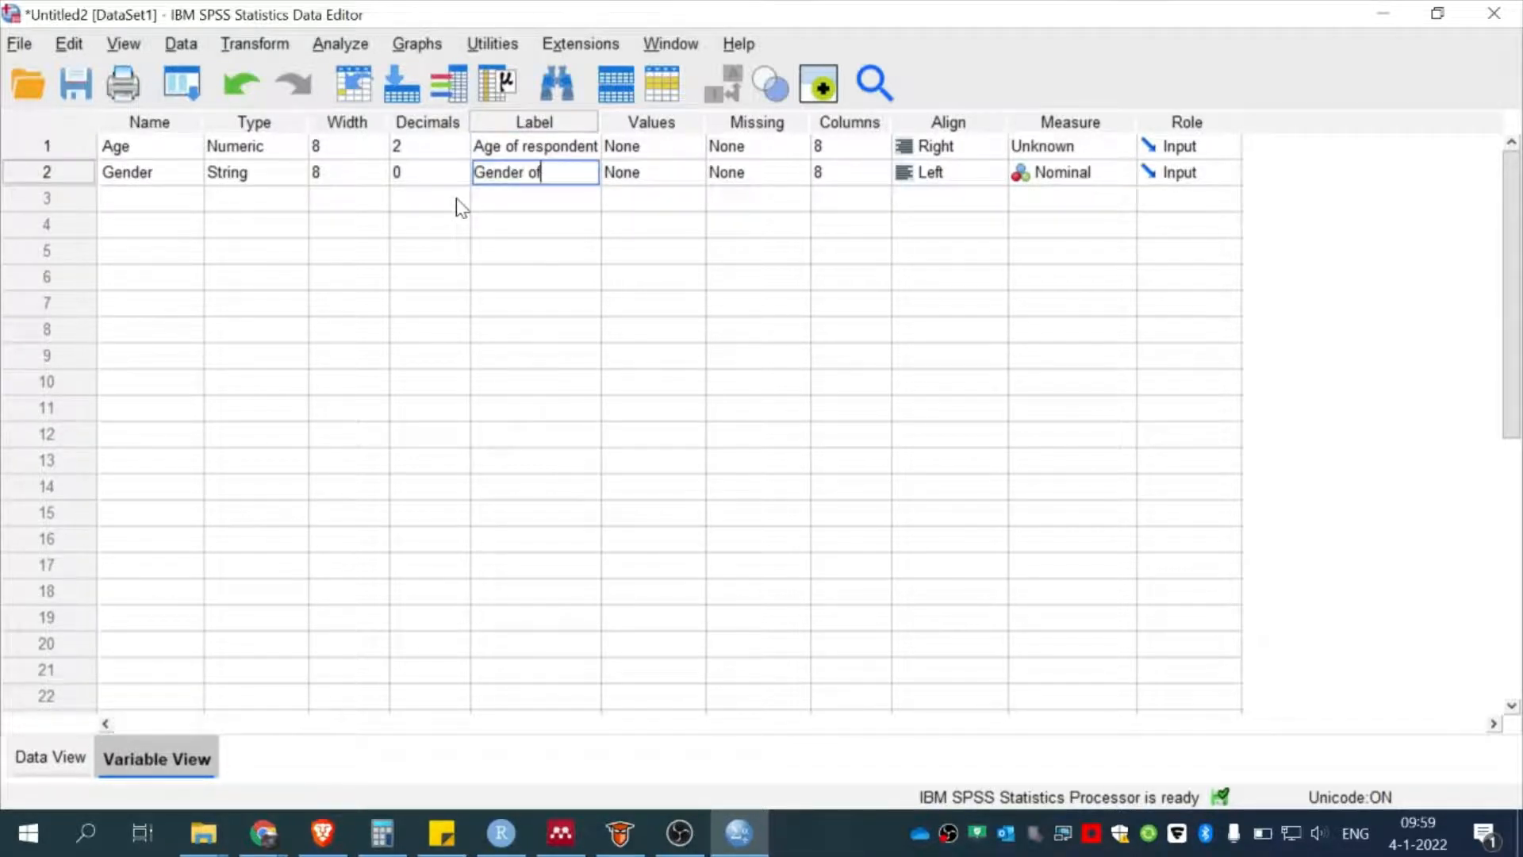
text( respondent)
key(Return)
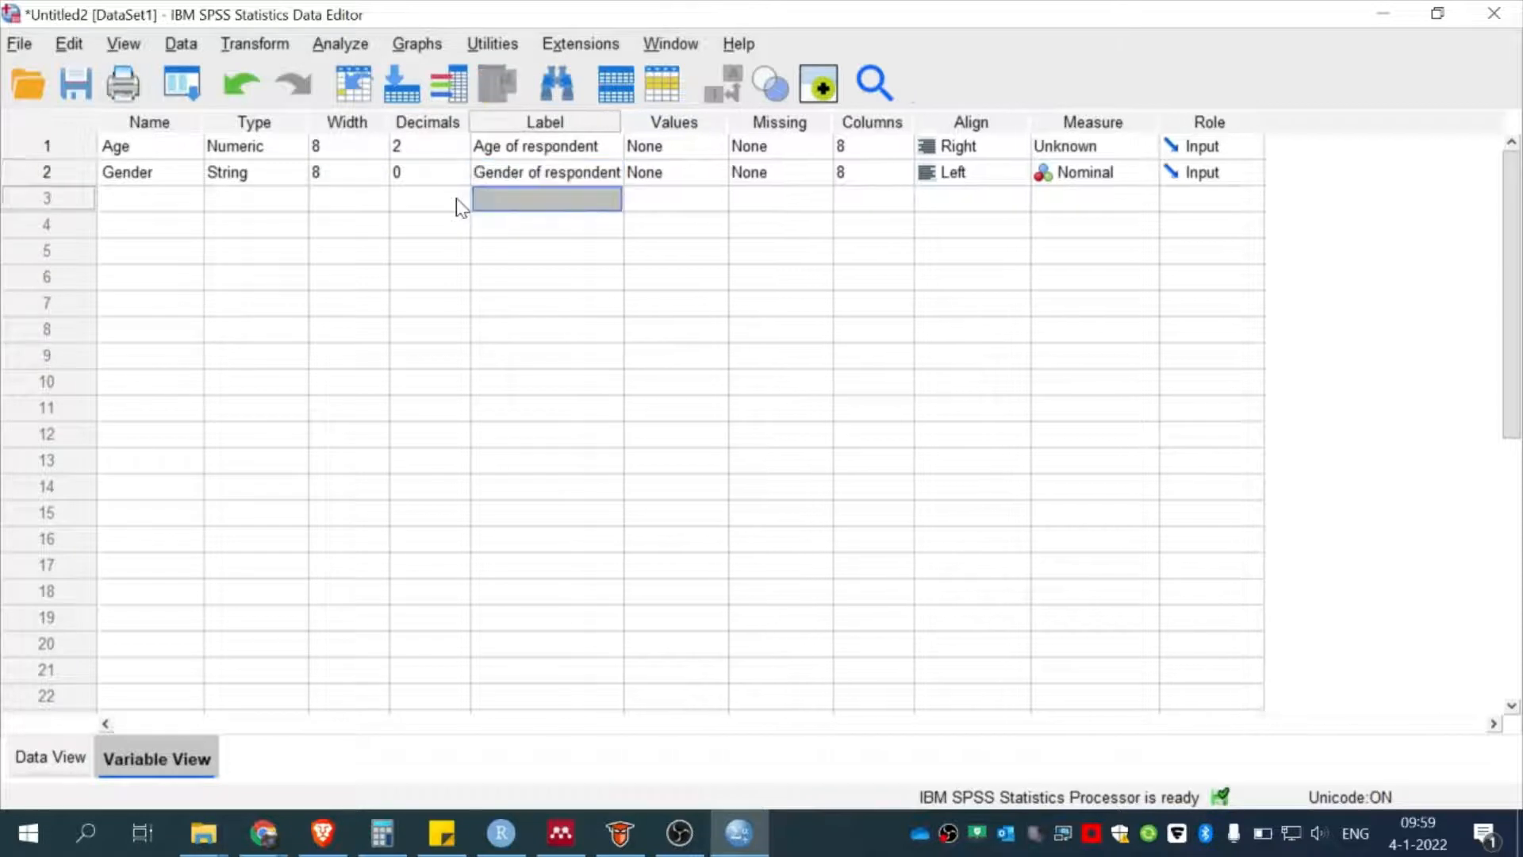
Compare the short name of the Age variable with its descriptive label
key(Up)
key(Up)
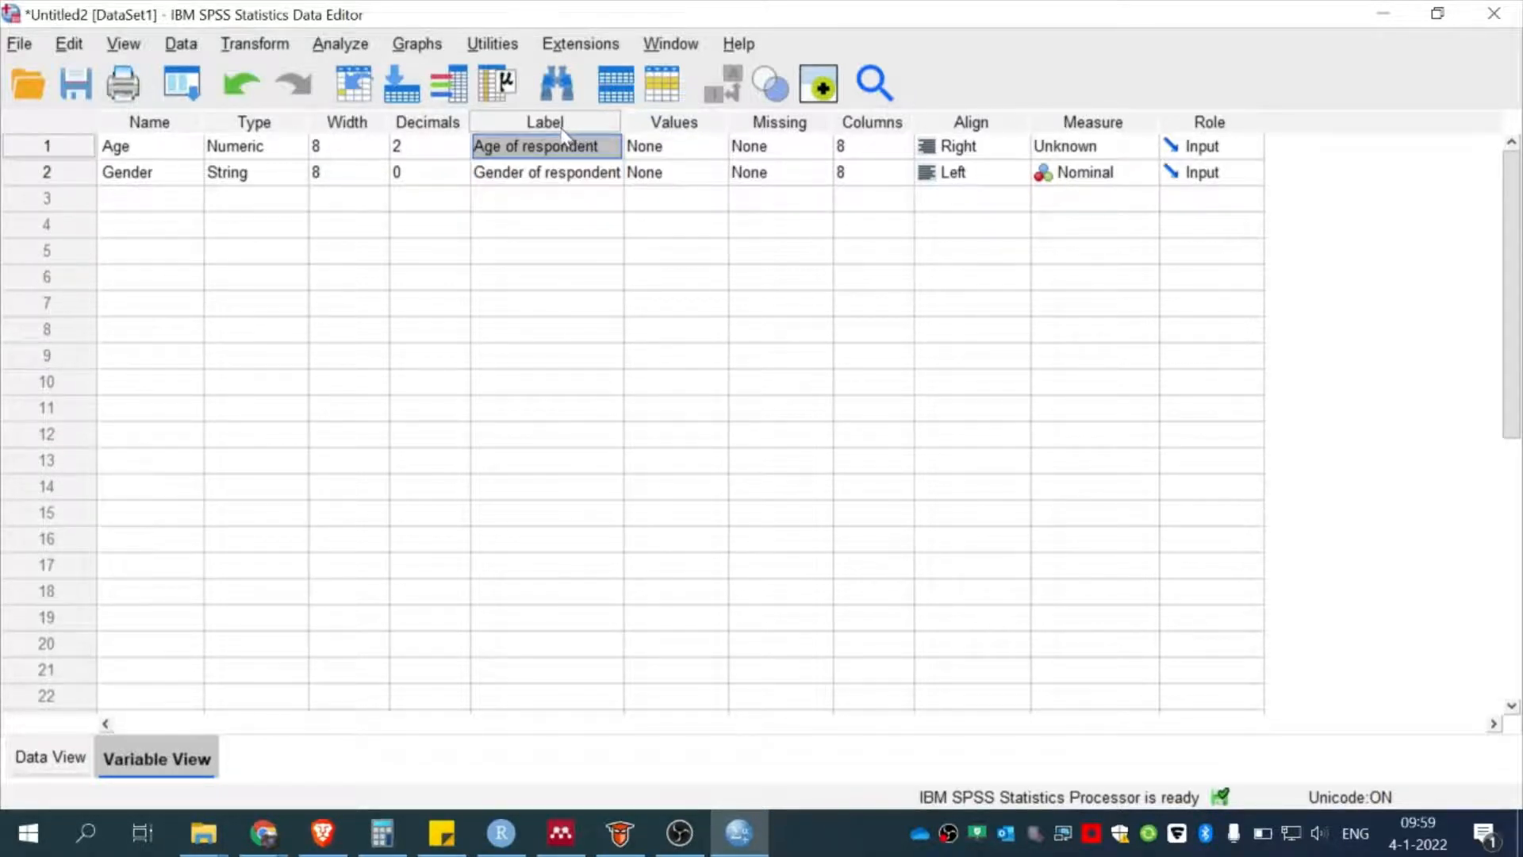
click(164, 151)
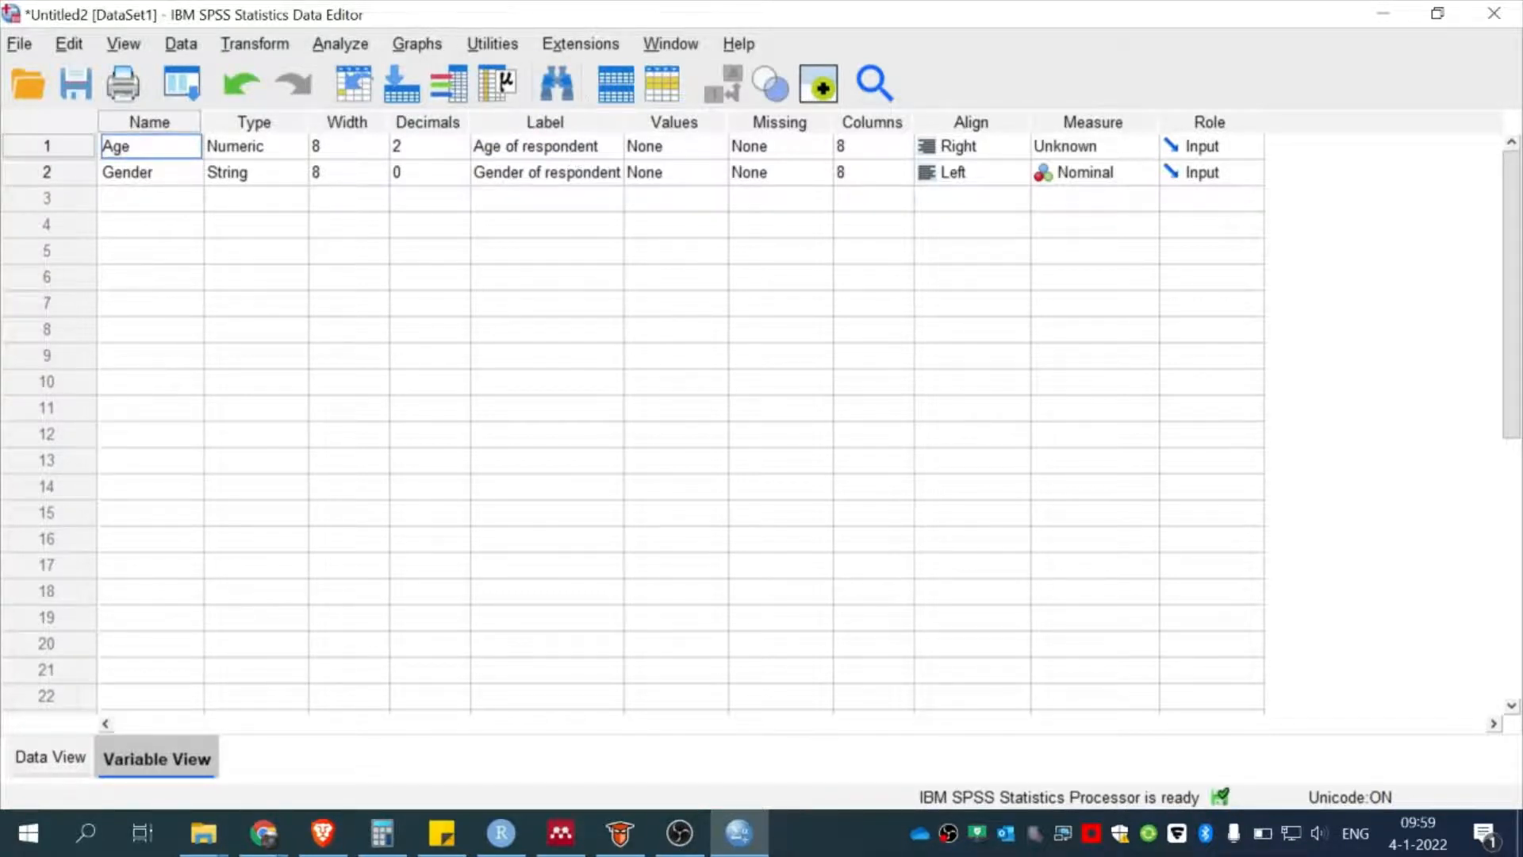
click(569, 146)
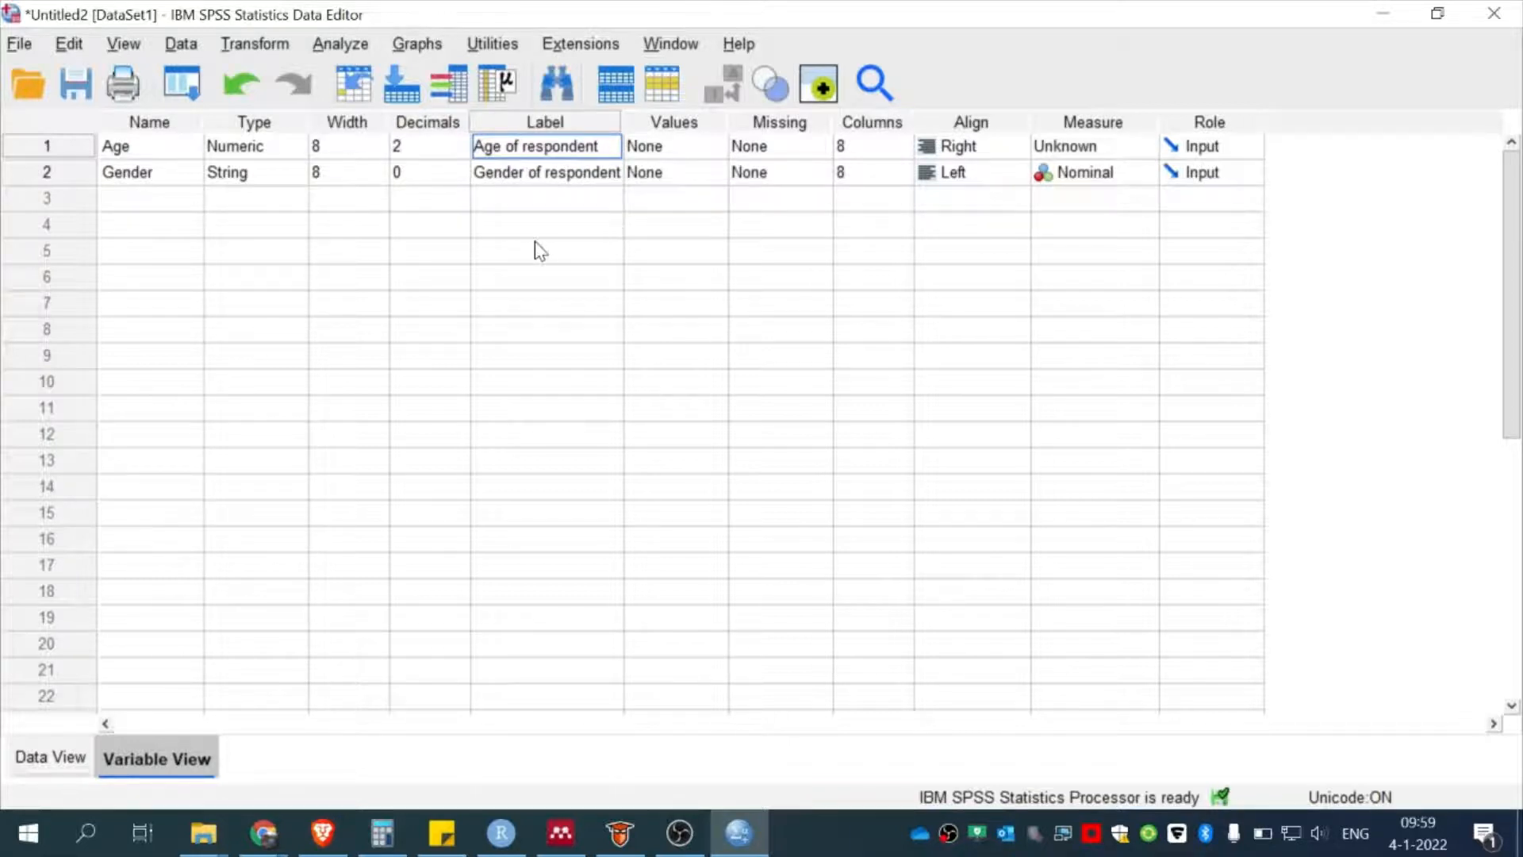
click(578, 144)
Add a third variable named Item1 in row 3 of Variable View
click(157, 200)
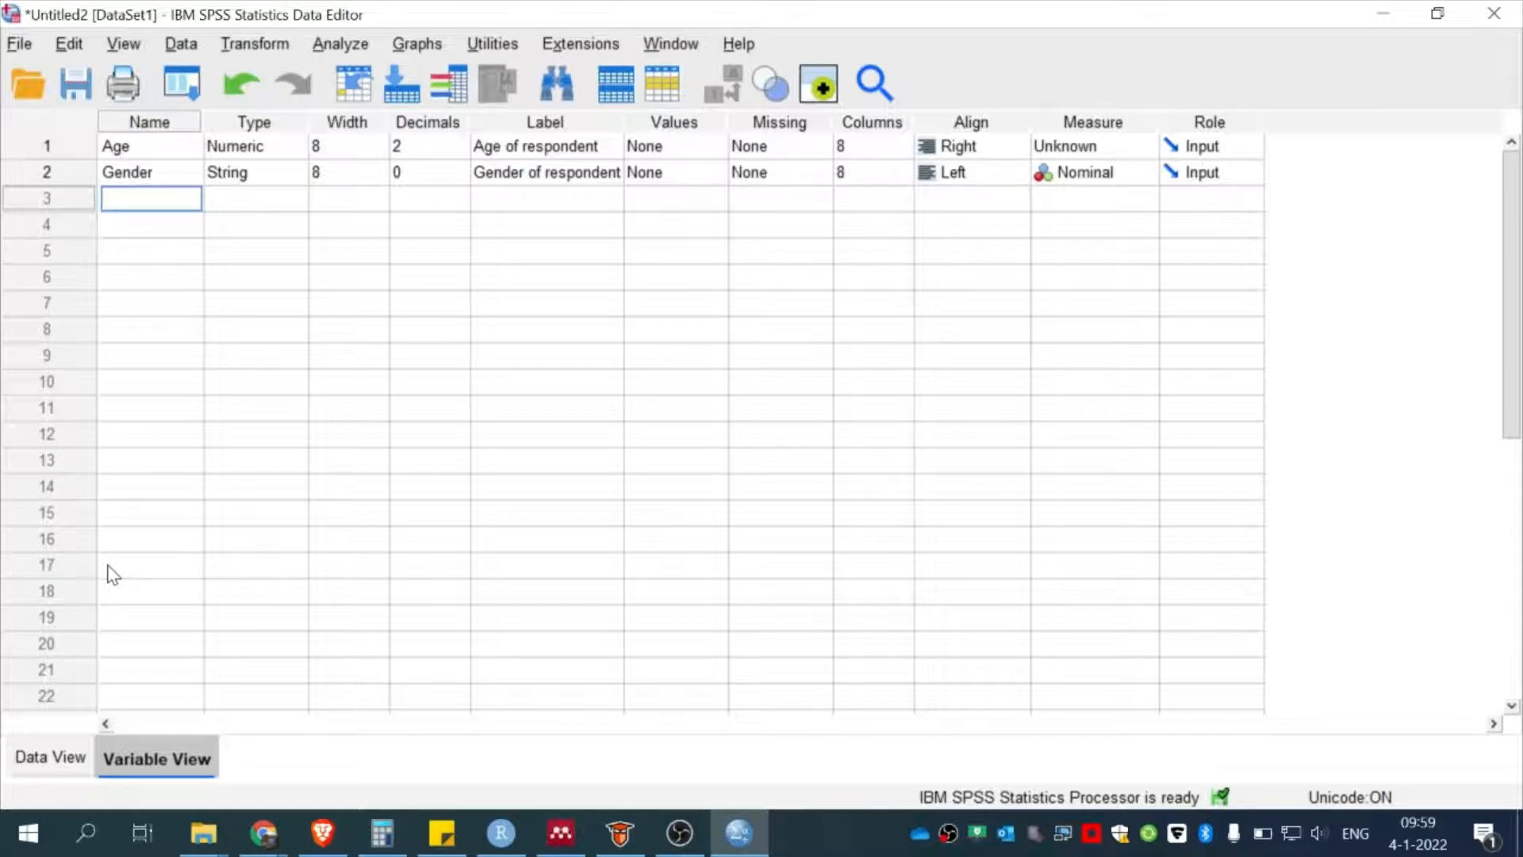
text(Item1)
key(Tab)
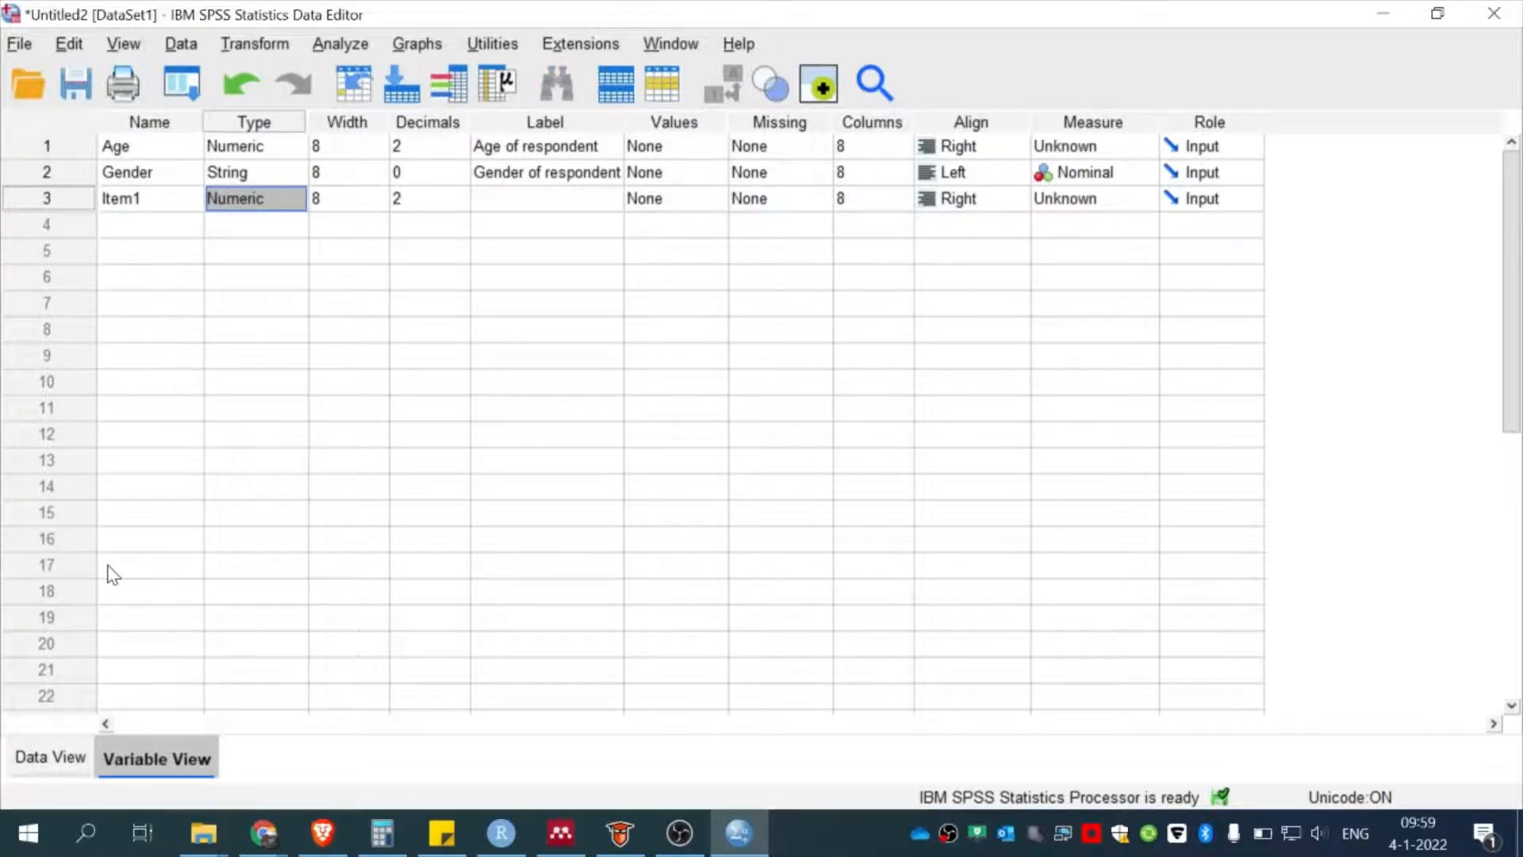
key(Down)
key(Left)
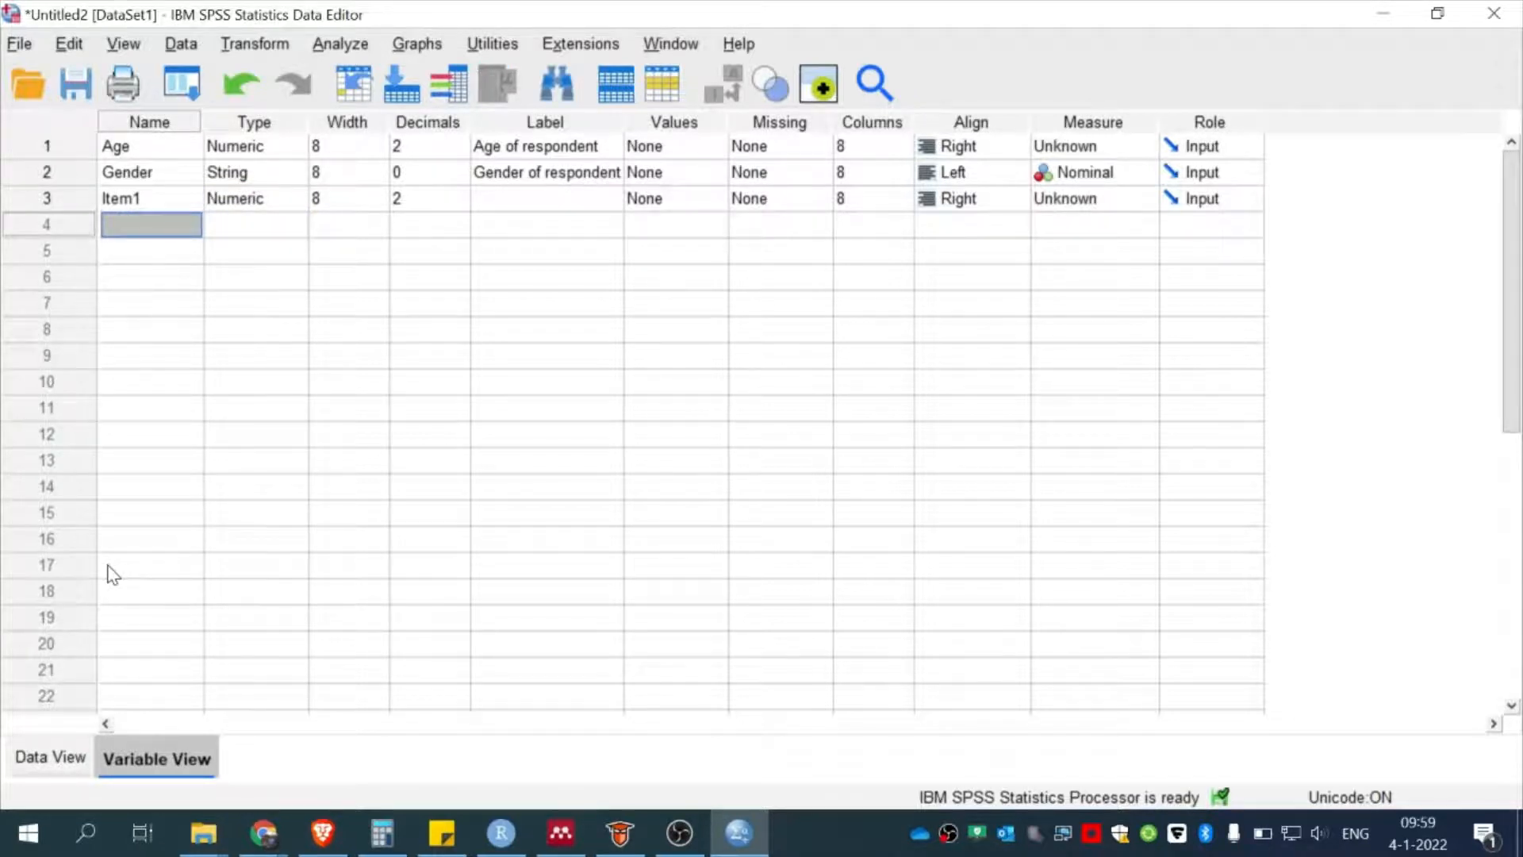
Review the attributes of Item1 up to its label cell and compare it with the label of Gender
key(Up)
key(Right)
key(Right)
key(Right)
key(Right)
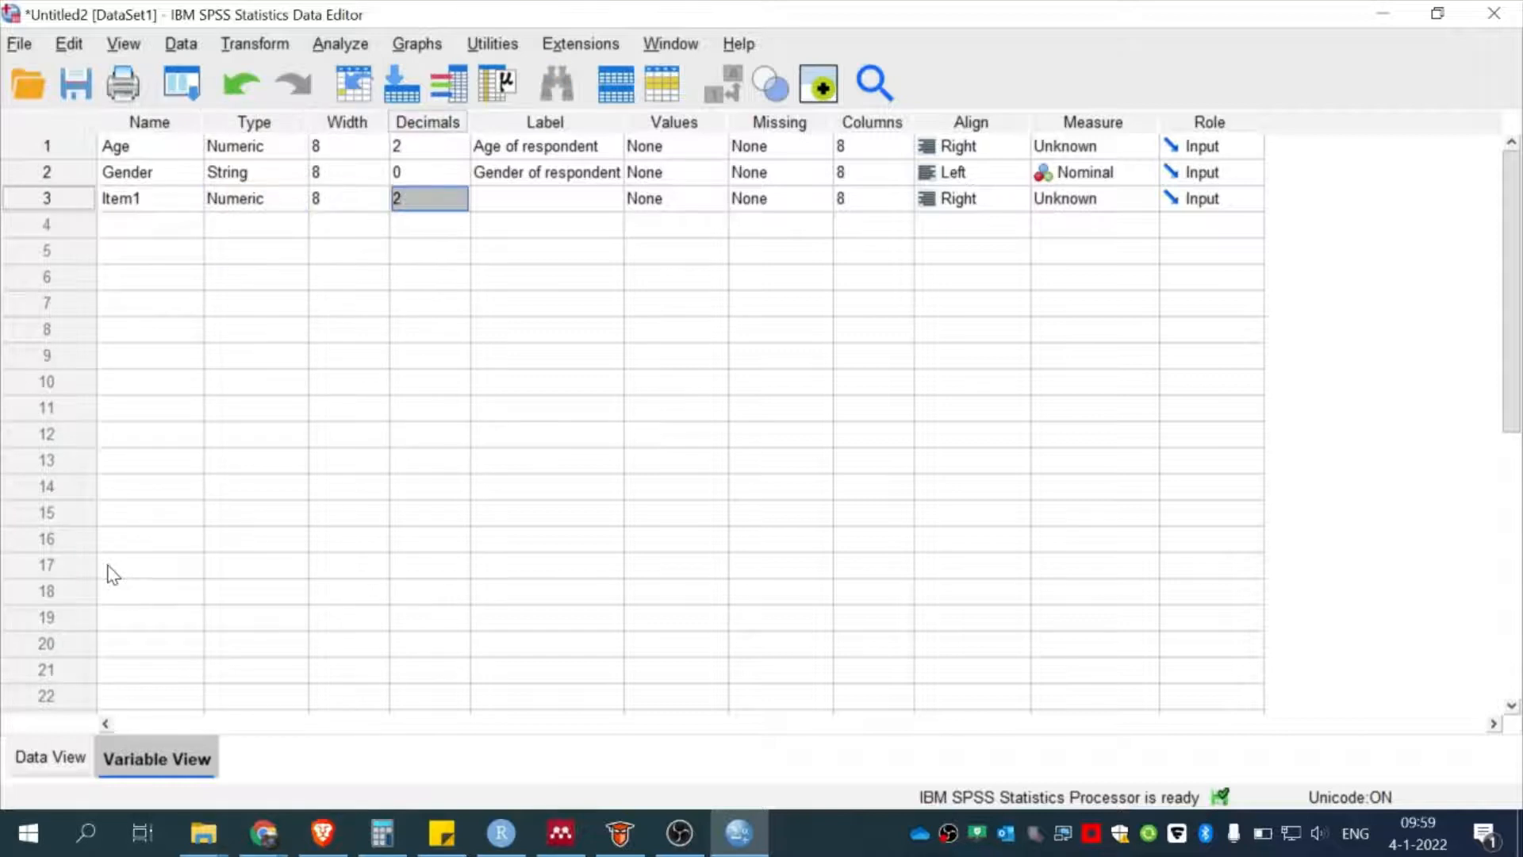
key(Up)
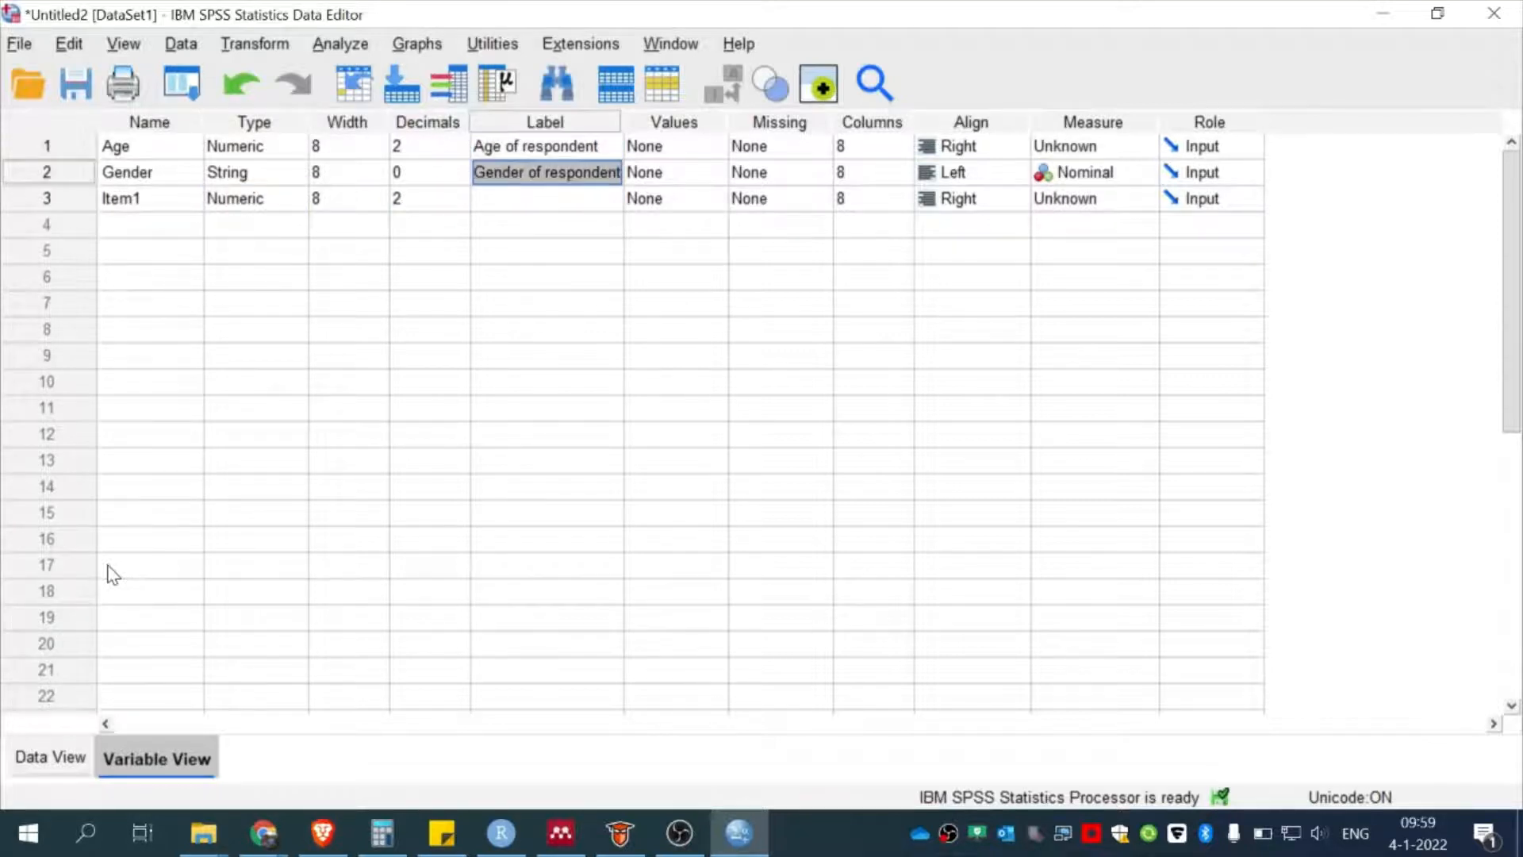
key(Down)
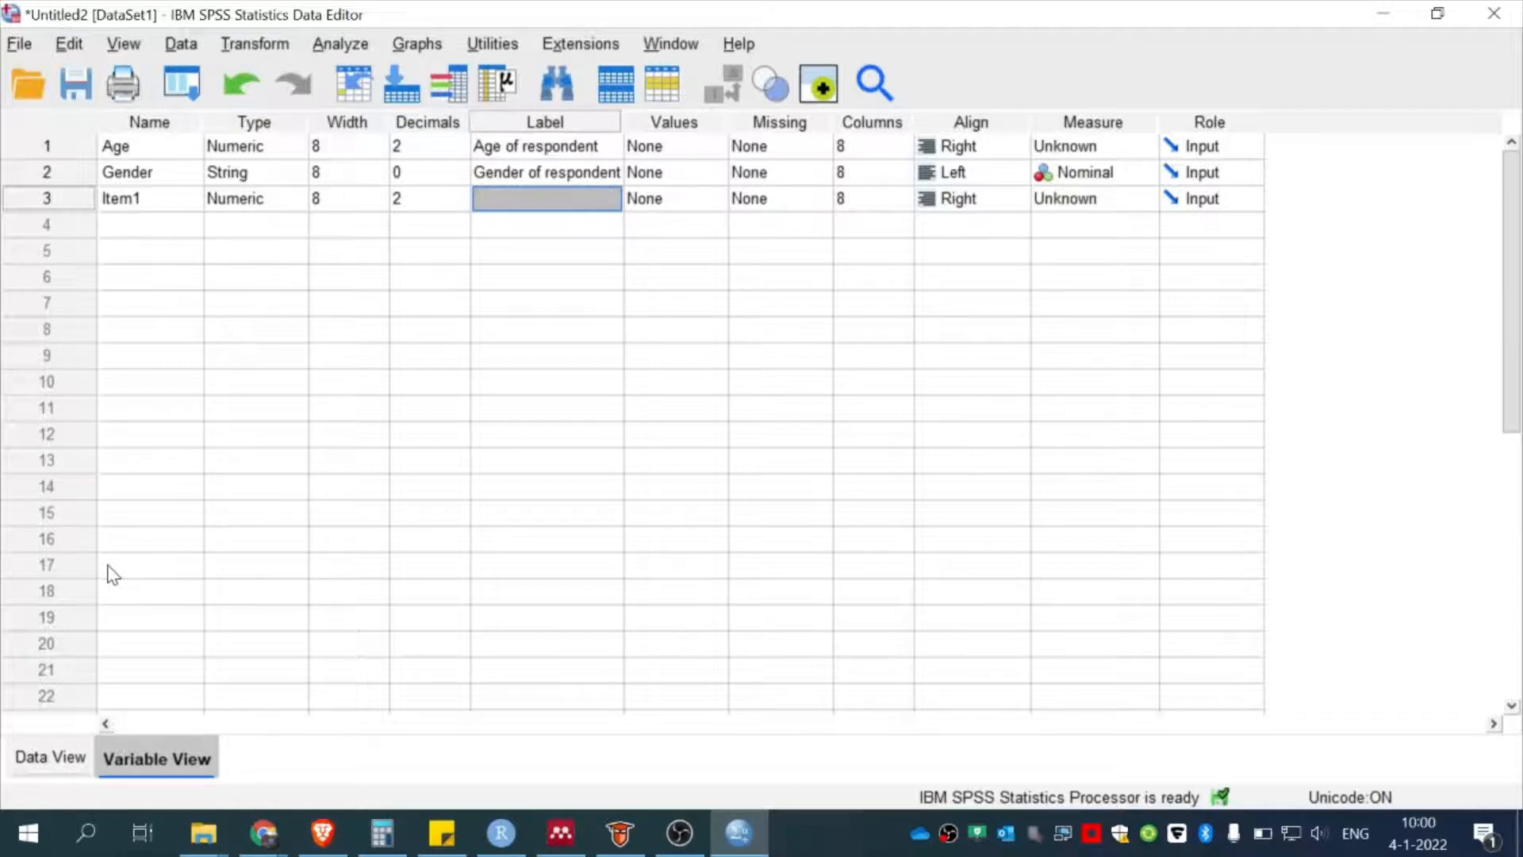
Review the attributes of Age from Name through Values and compare the Values cells of Age and Gender
key(Right)
key(Up)
key(Up)
key(Down)
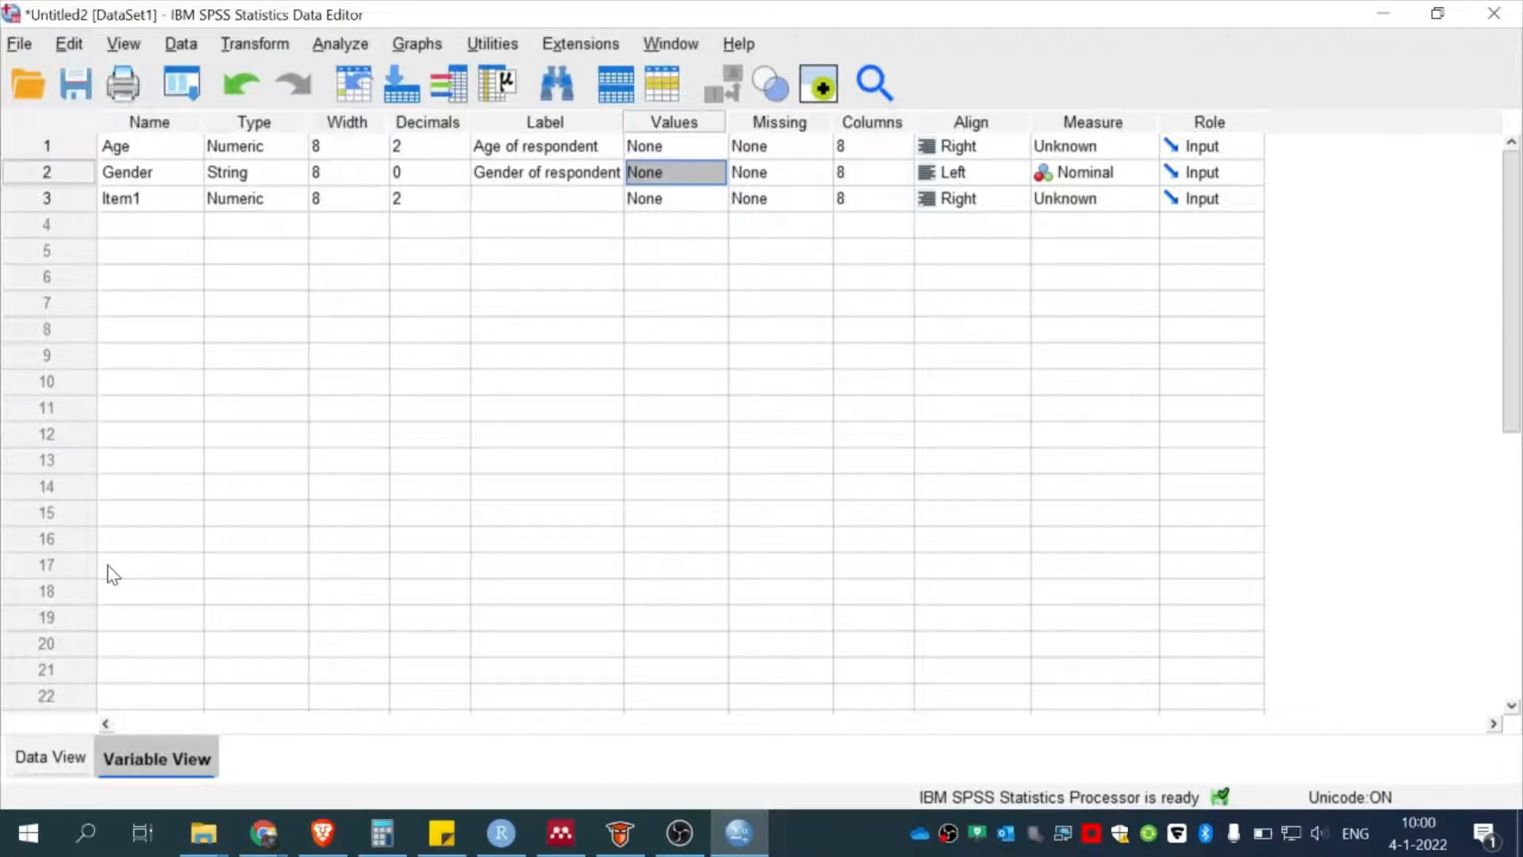
key(Up)
key(Left)
key(Left)
key(Left)
key(Left)
key(Right)
key(Right)
key(Right)
key(Right)
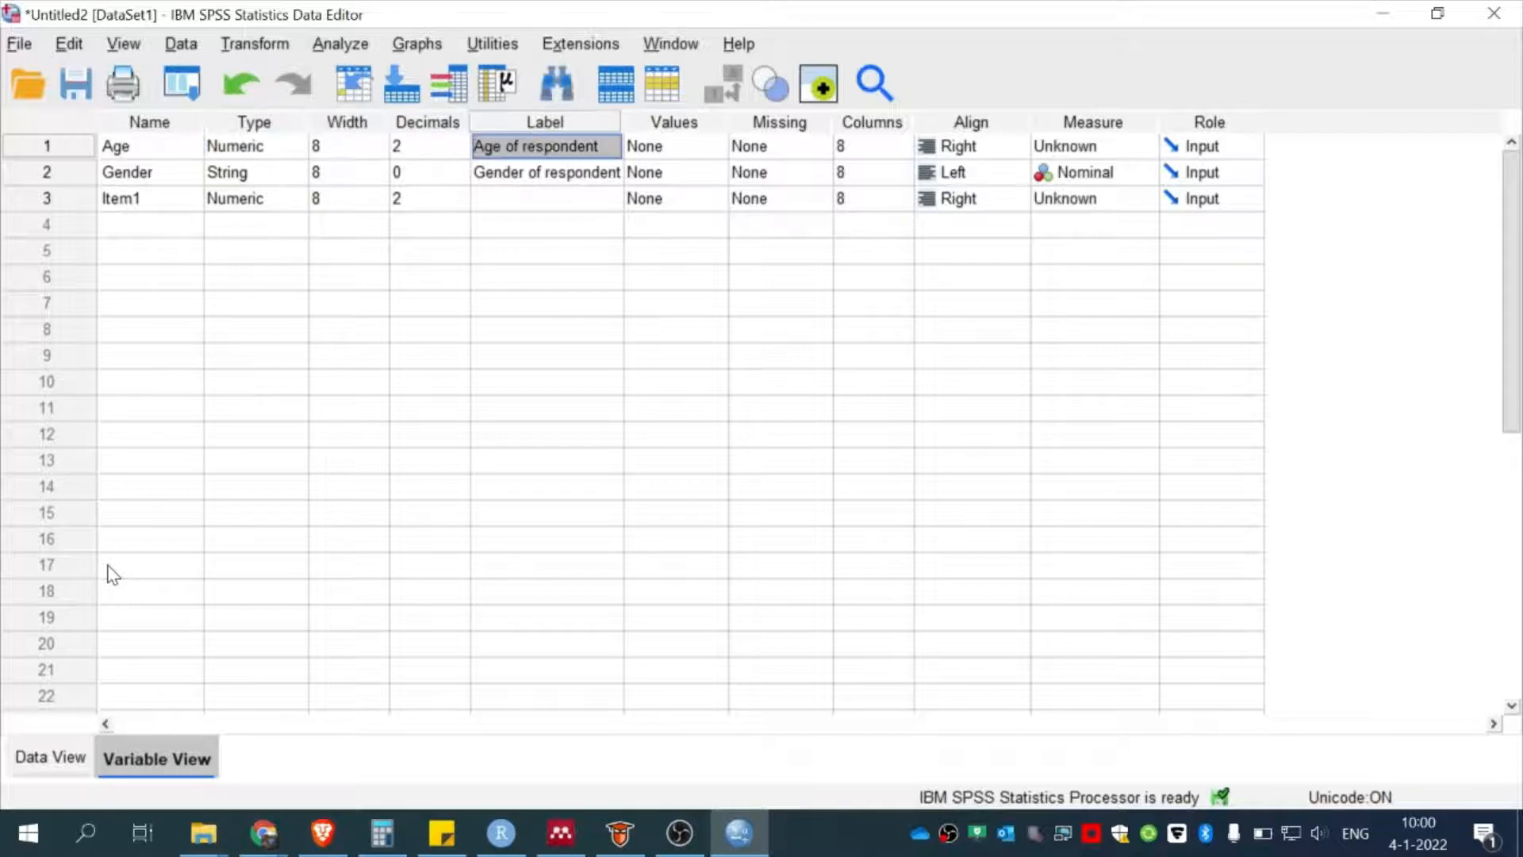
key(Left)
key(Left)
key(Left)
key(Left)
key(Left)
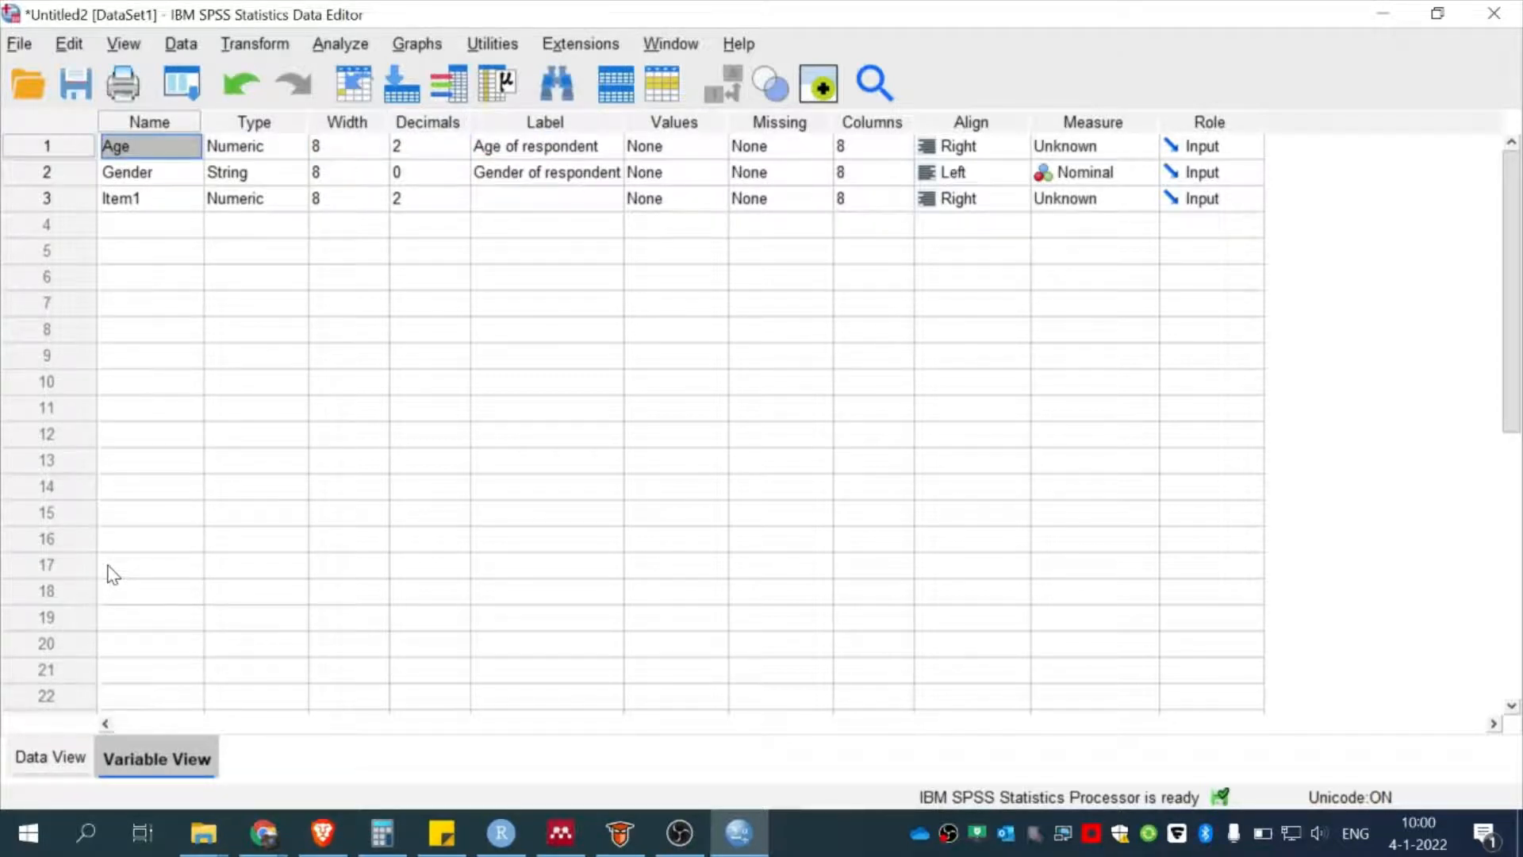
key(Right)
key(Right)
key(Right)
key(Right)
key(Right)
key(Right)
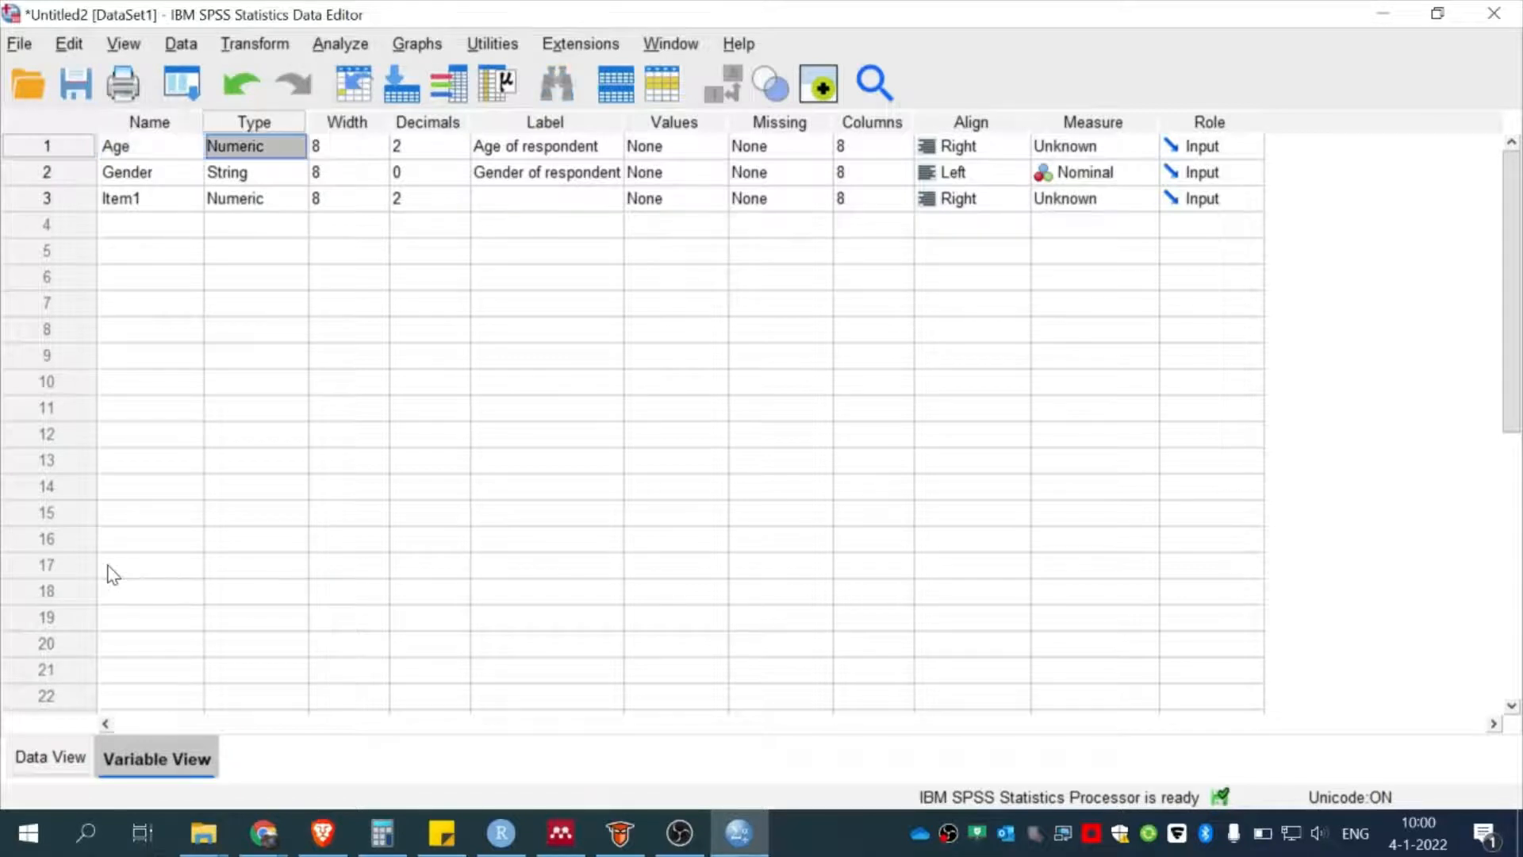
key(Left)
key(Down)
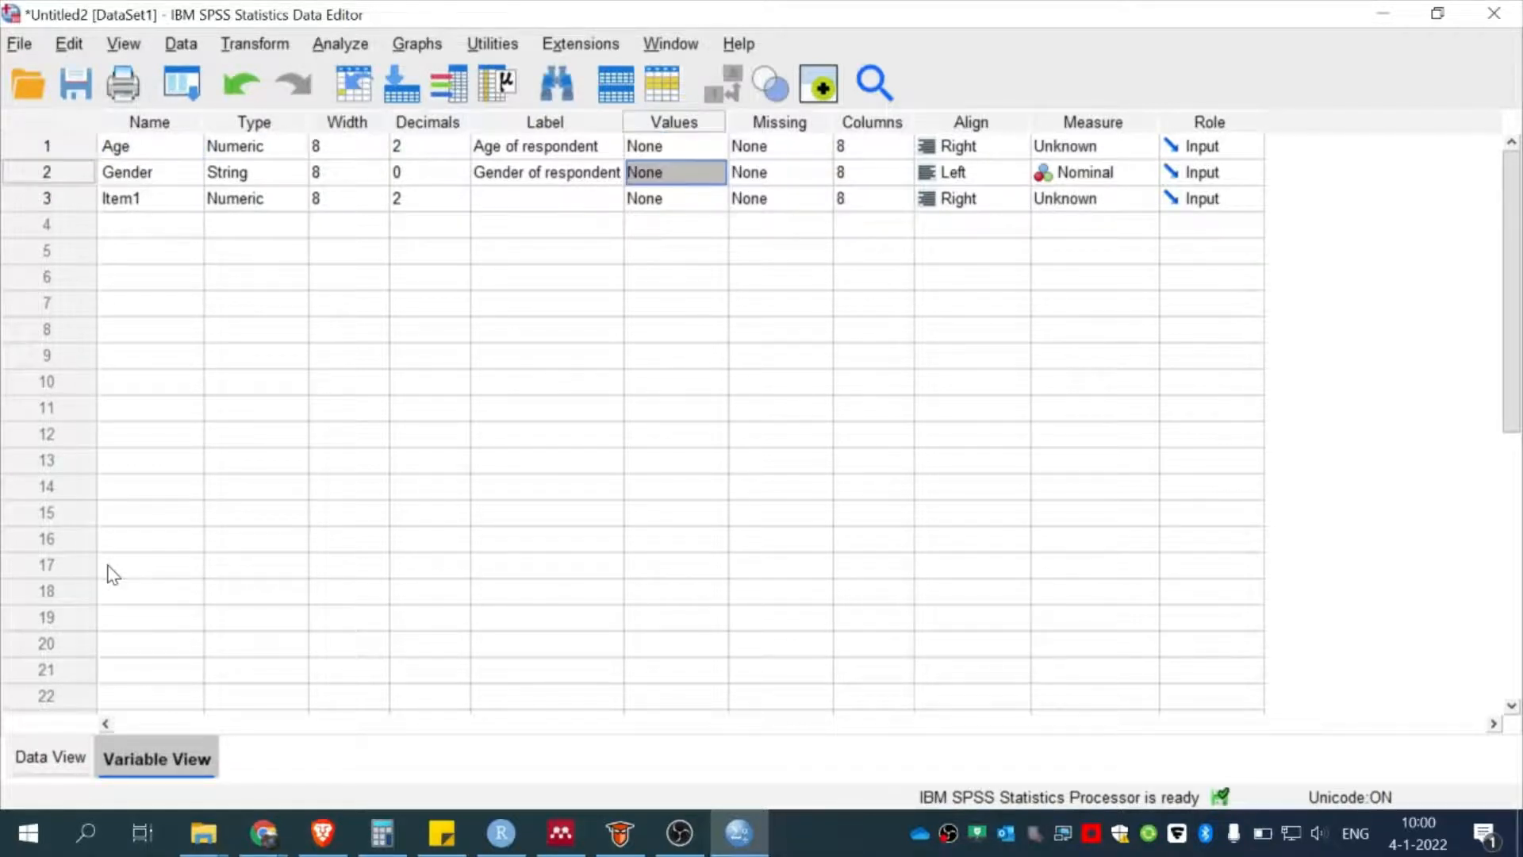
key(Up)
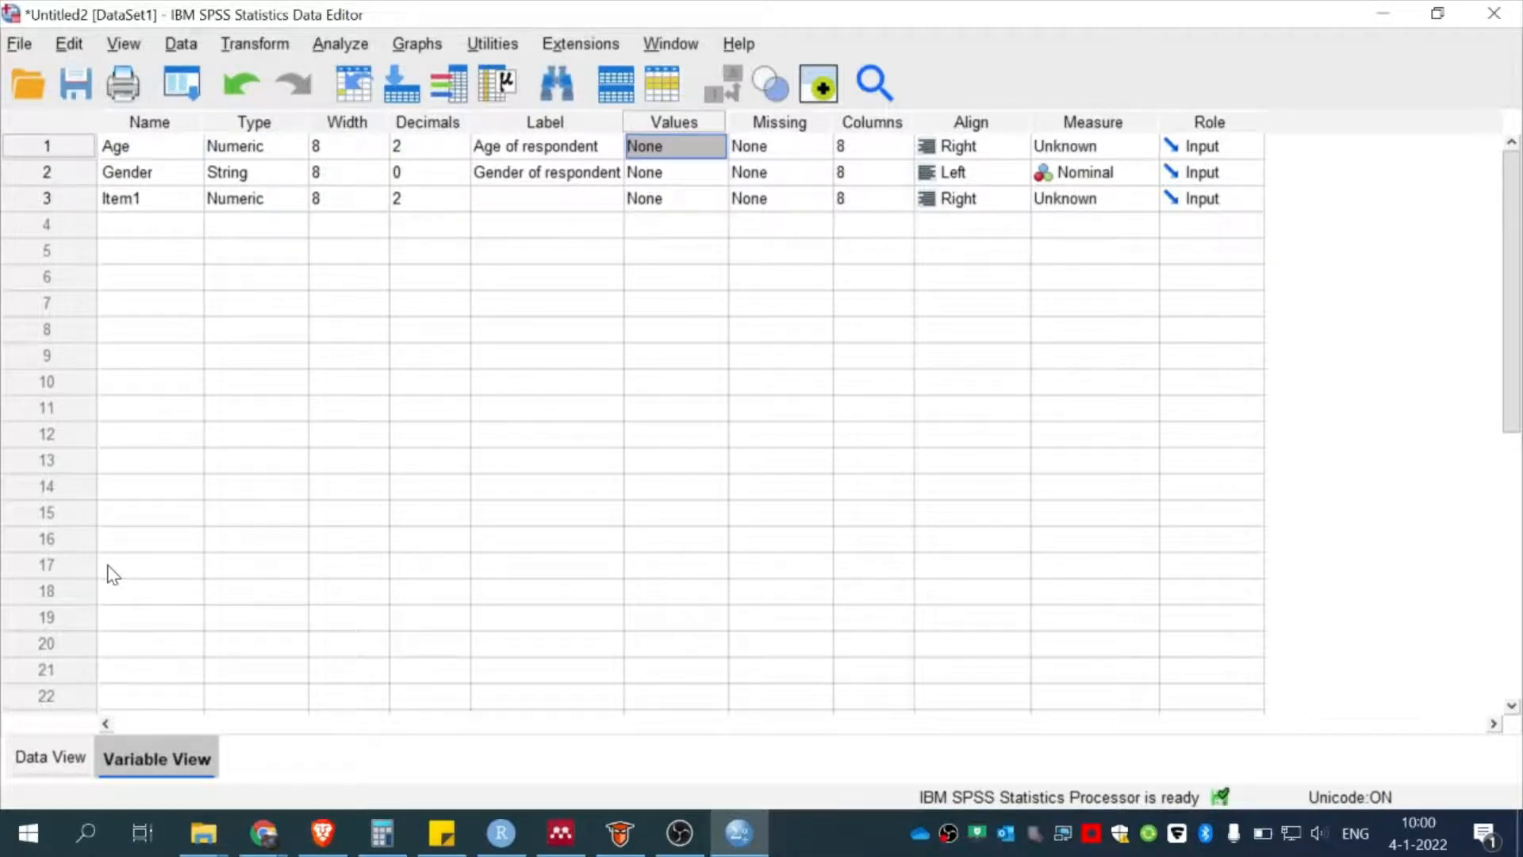
key(Down)
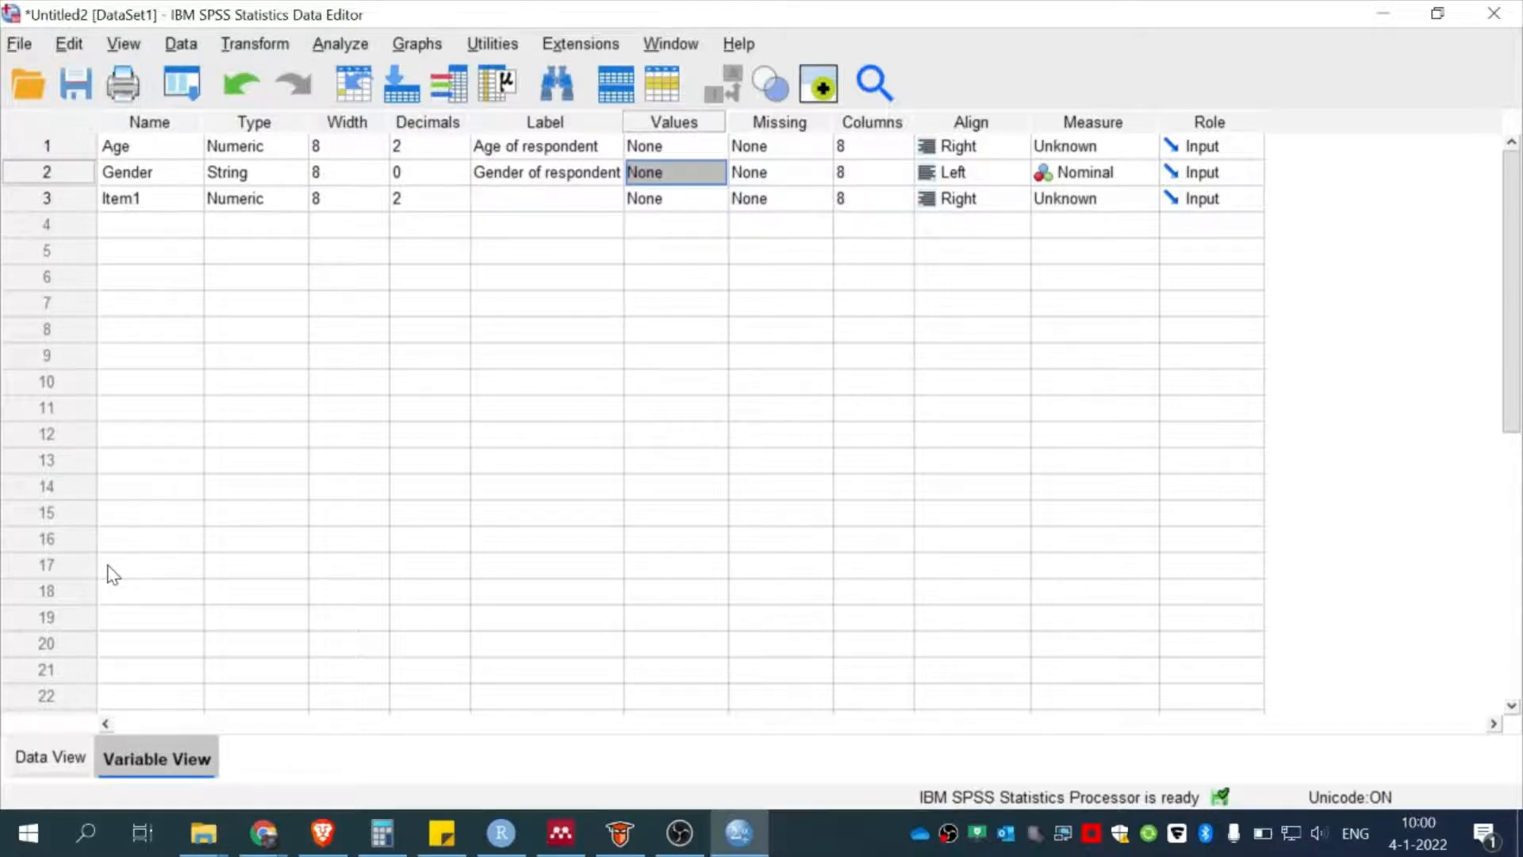
key(Left)
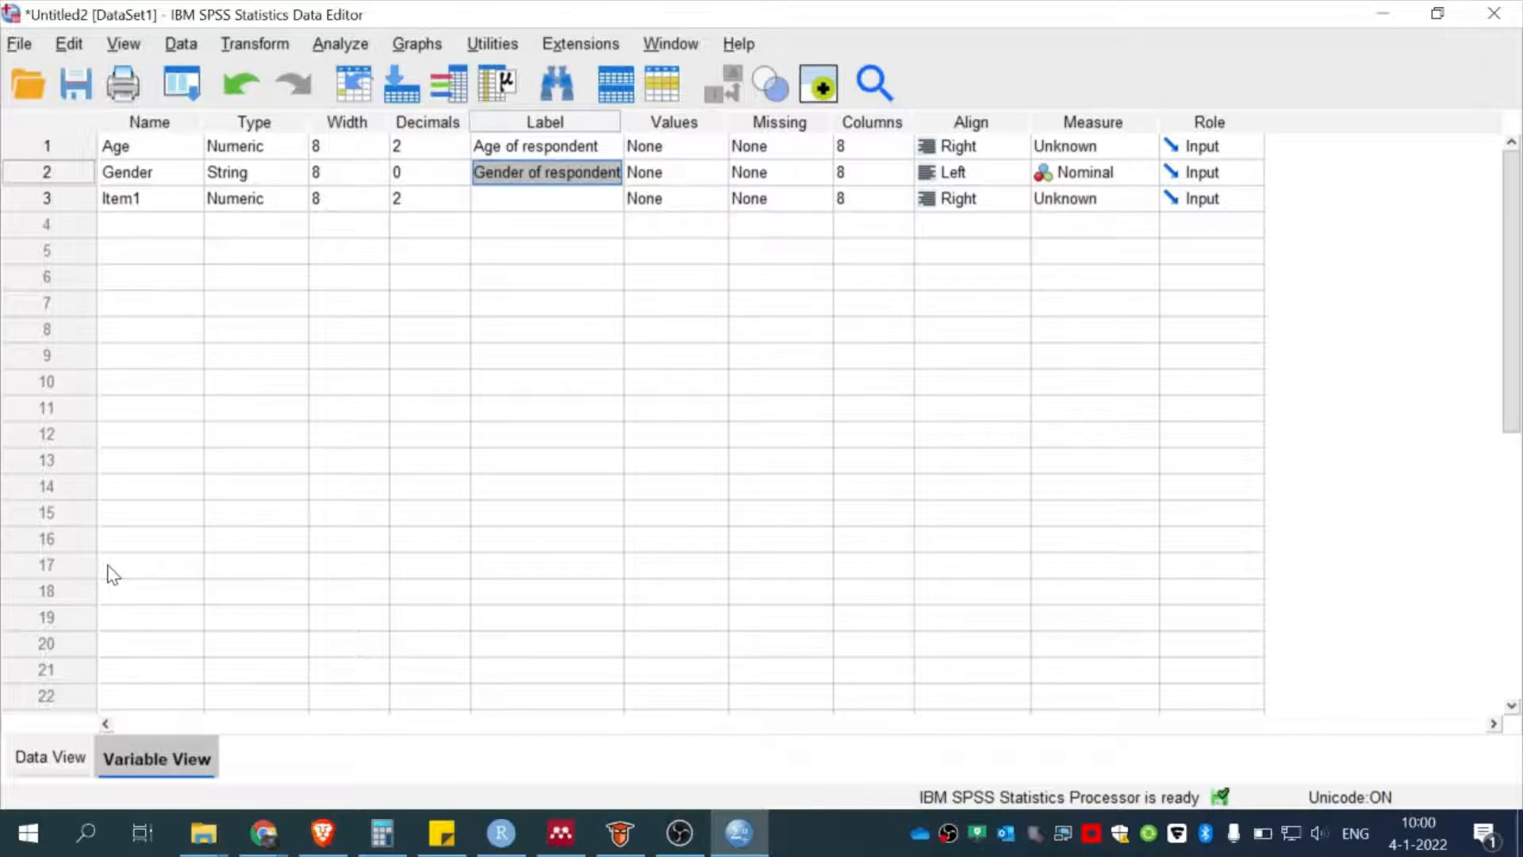
Label the Item1 variable "Opinion about legalization of marijuana"
key(Right)
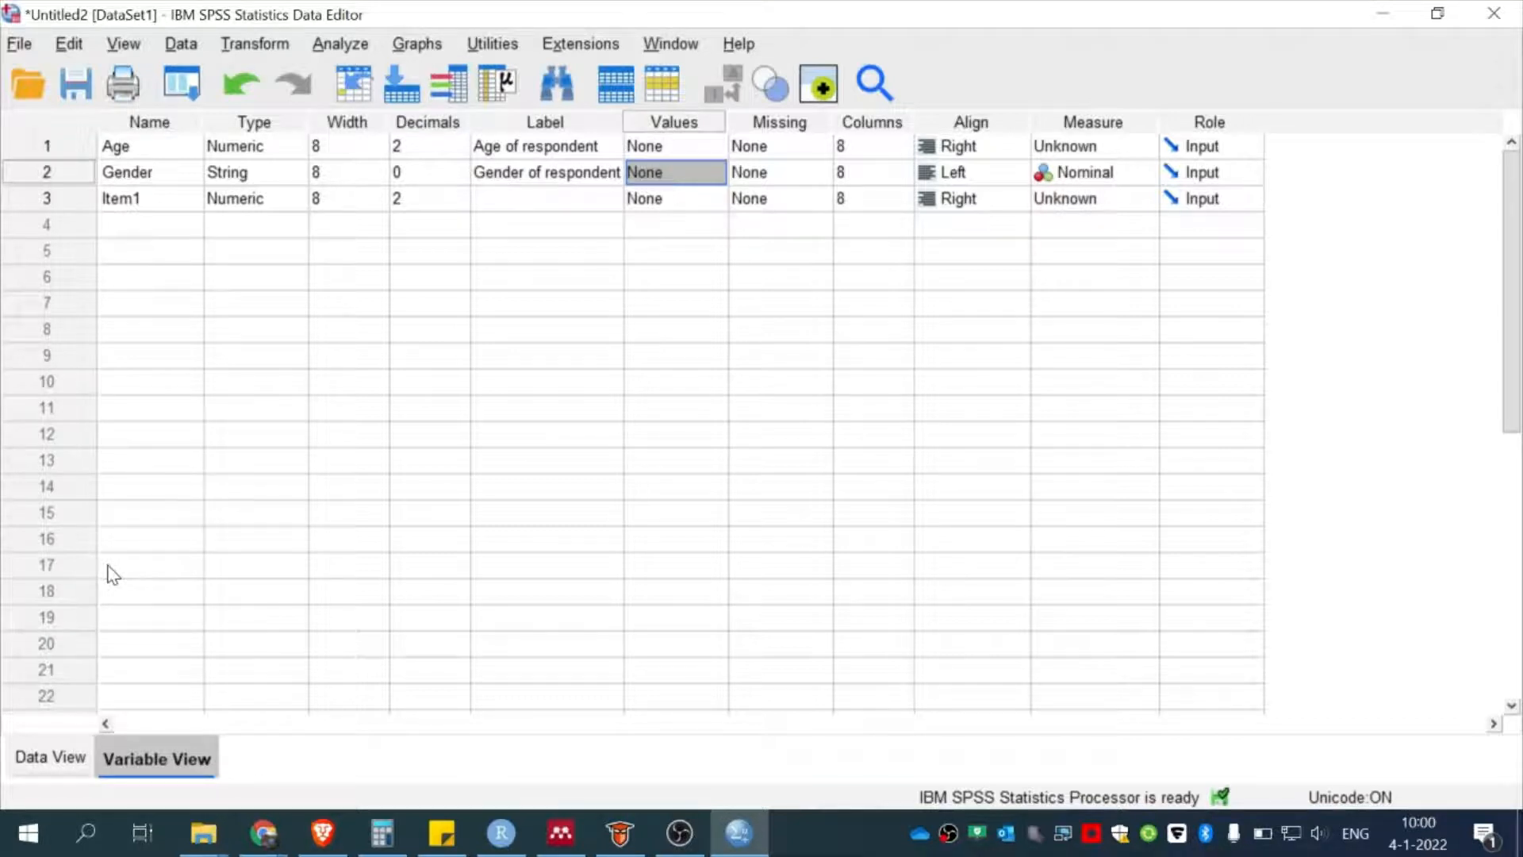
key(Down)
key(Left)
key(Left)
key(Left)
key(Left)
key(Left)
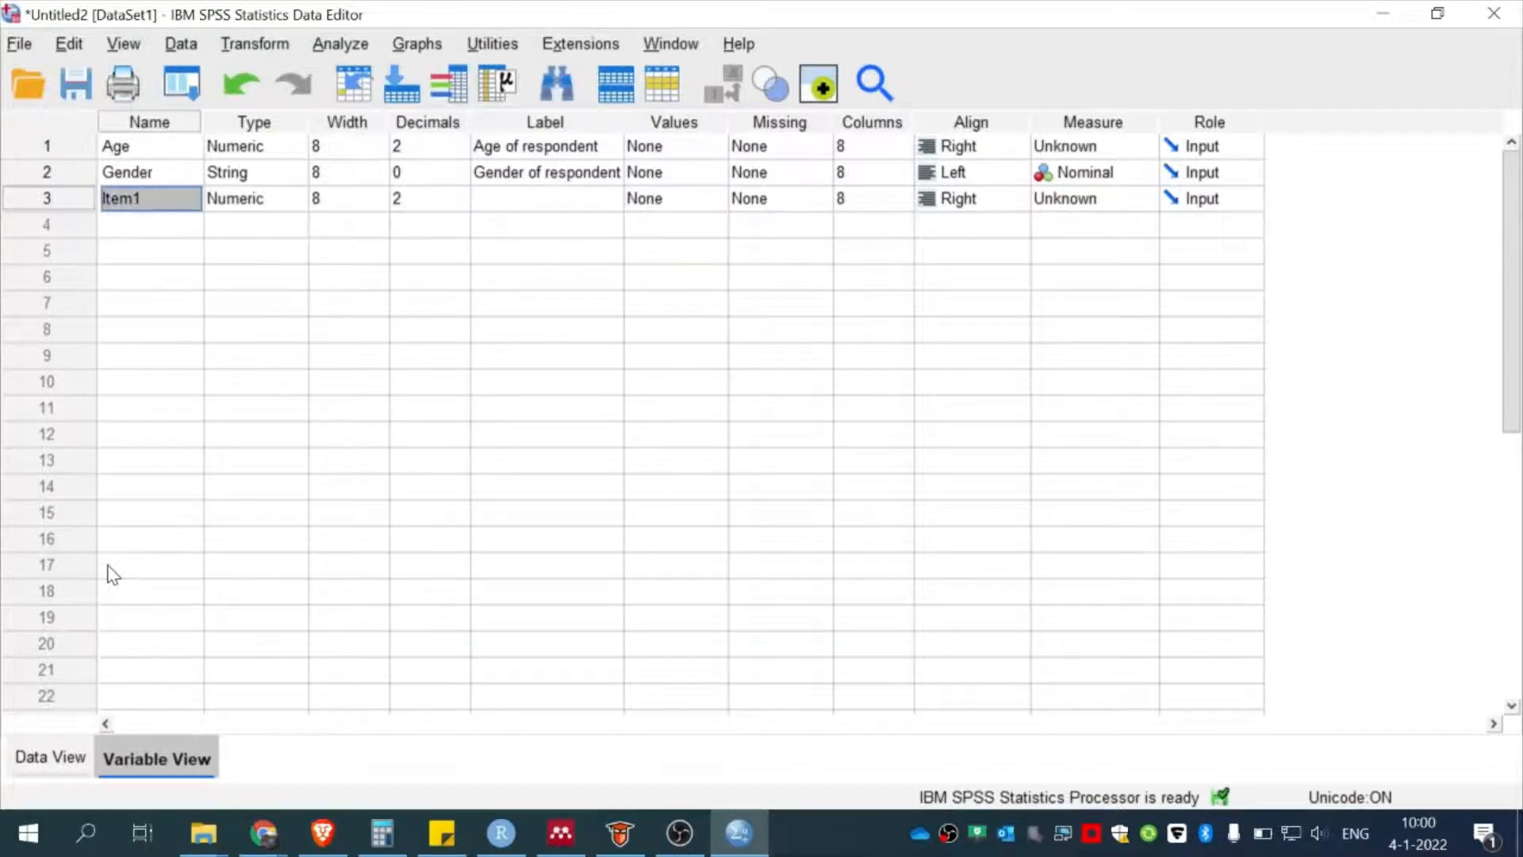
key(Right)
key(Right)
key(Right)
key(Right)
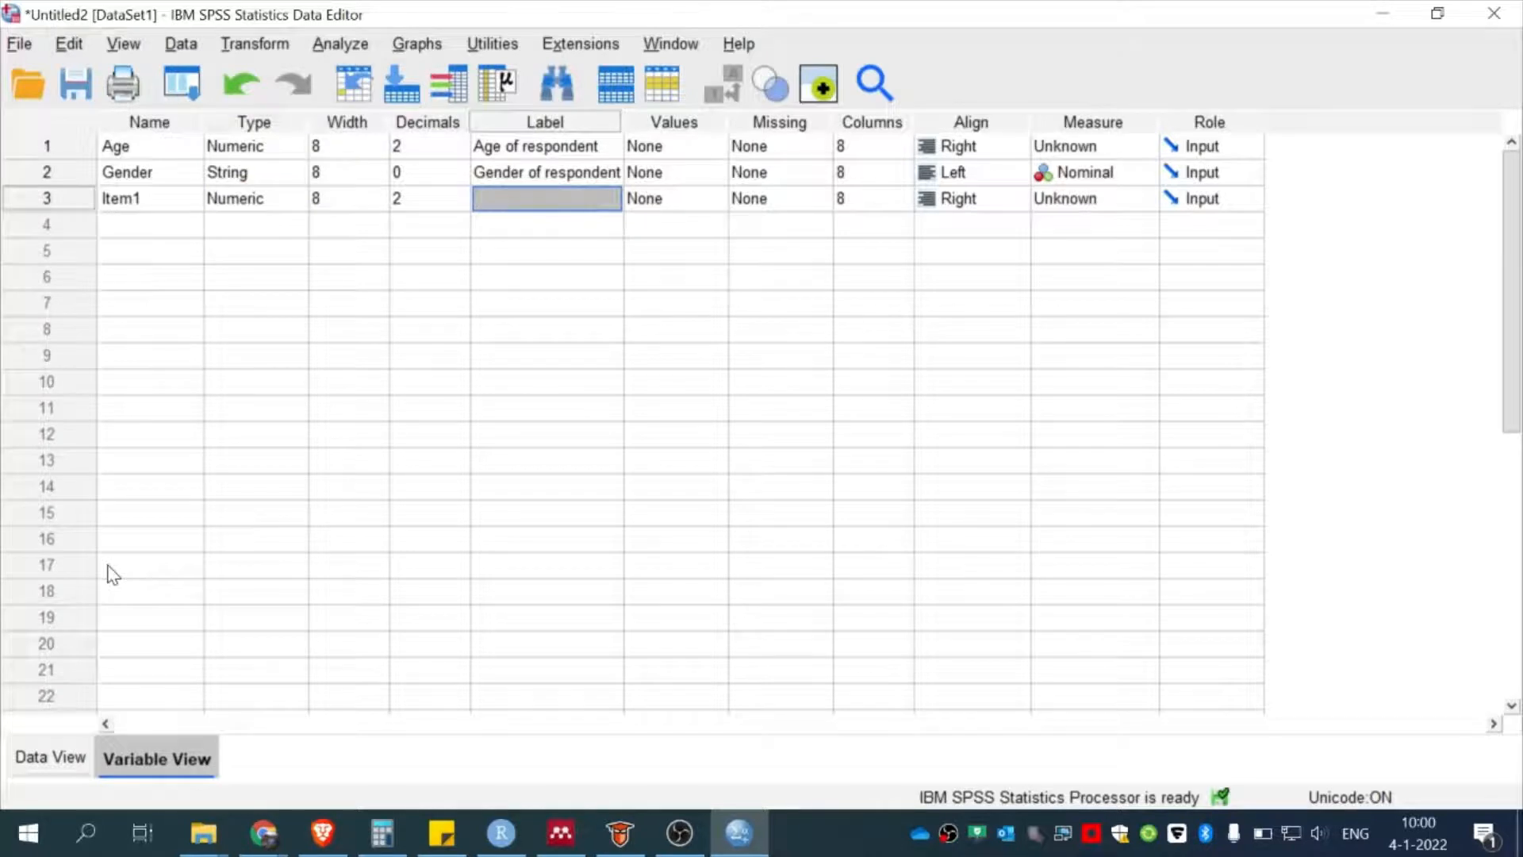
text(Opinion)
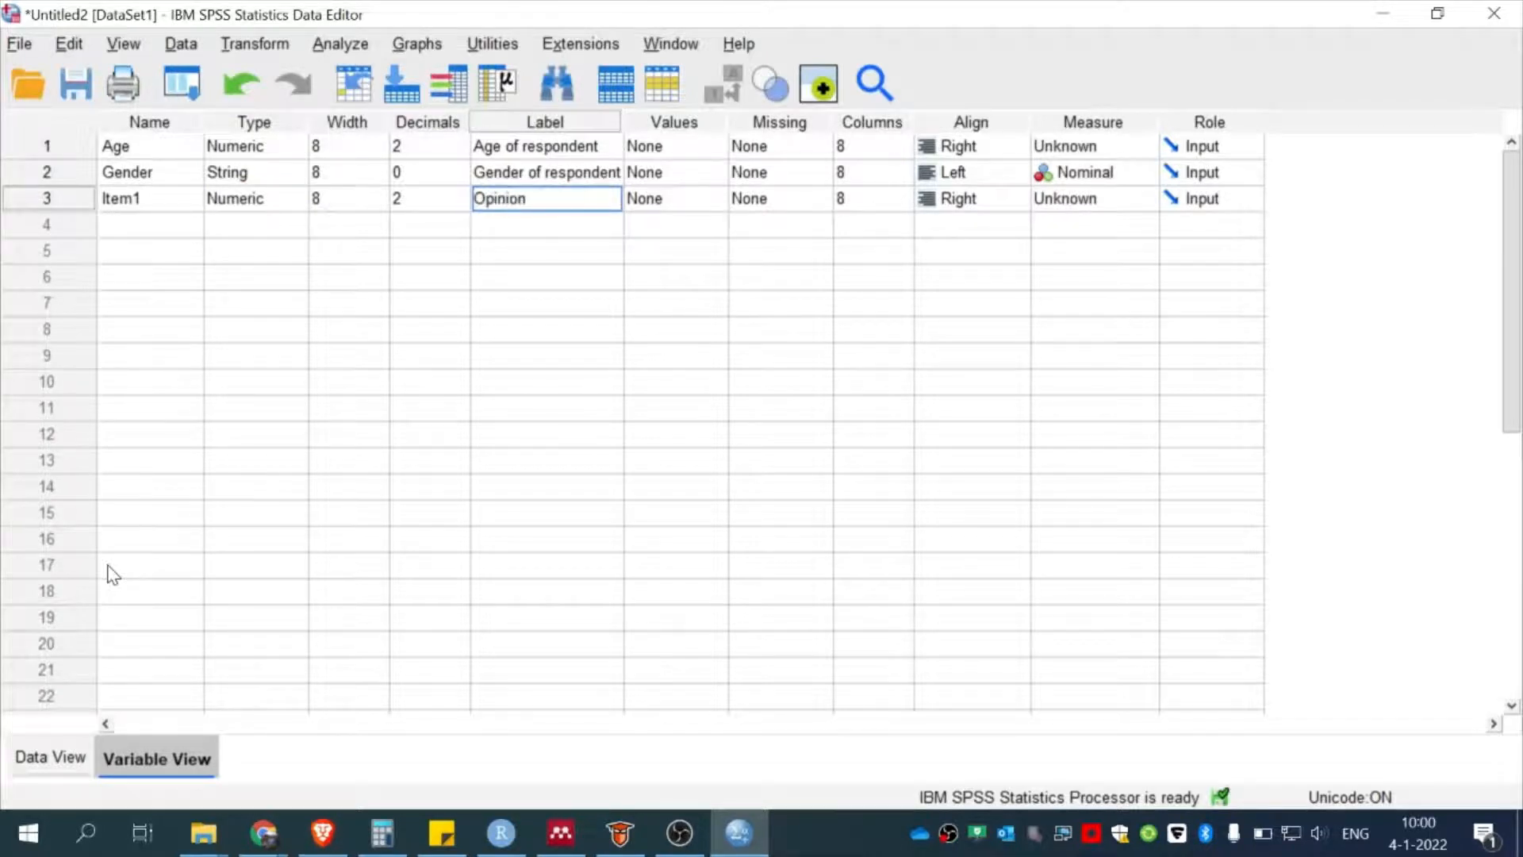
text( about legalization o)
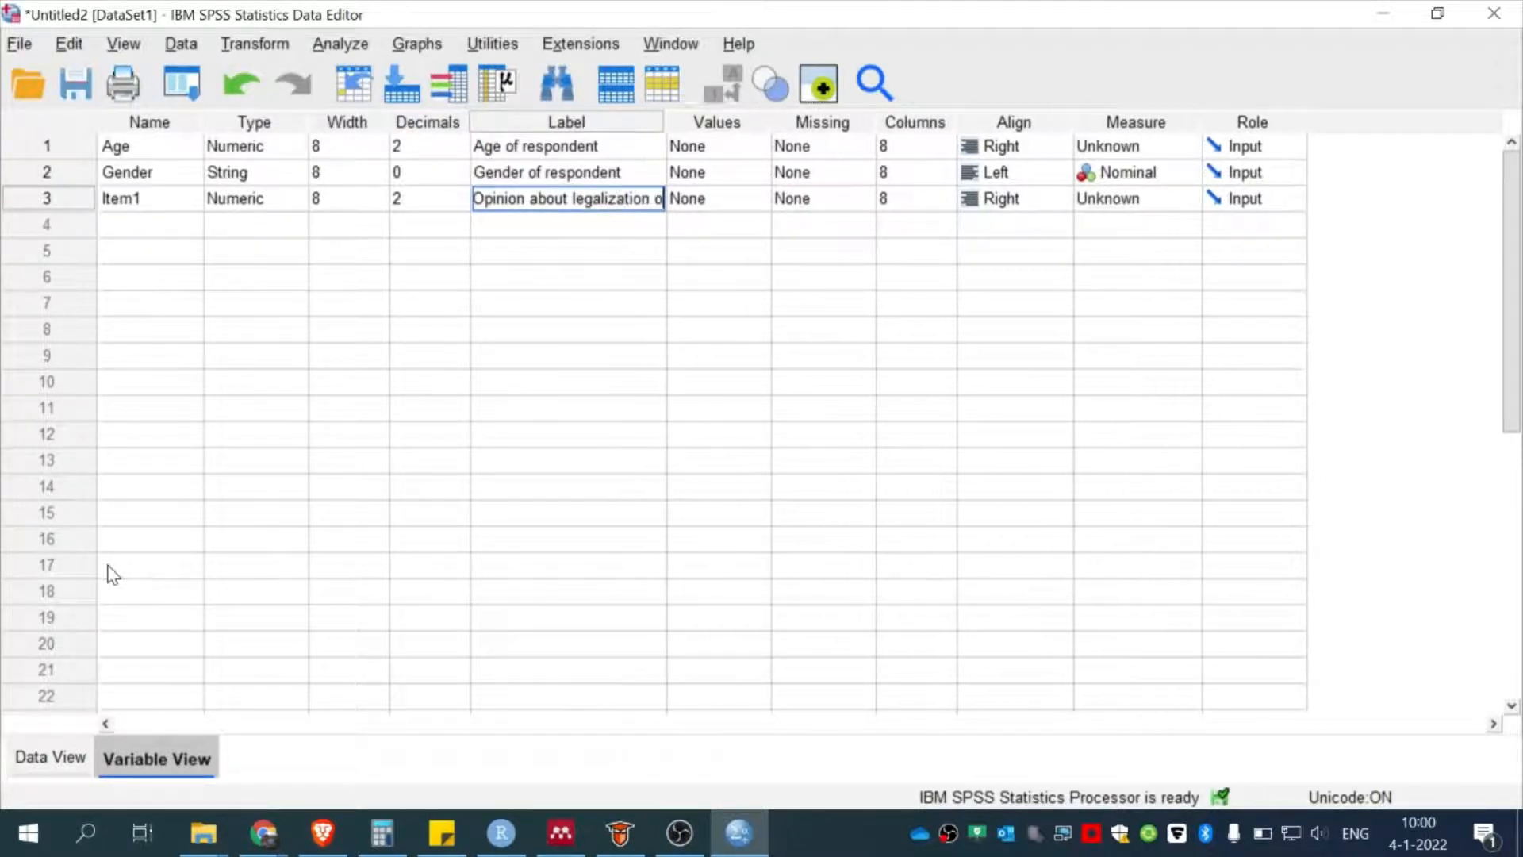
text(f marijuana)
key(Return)
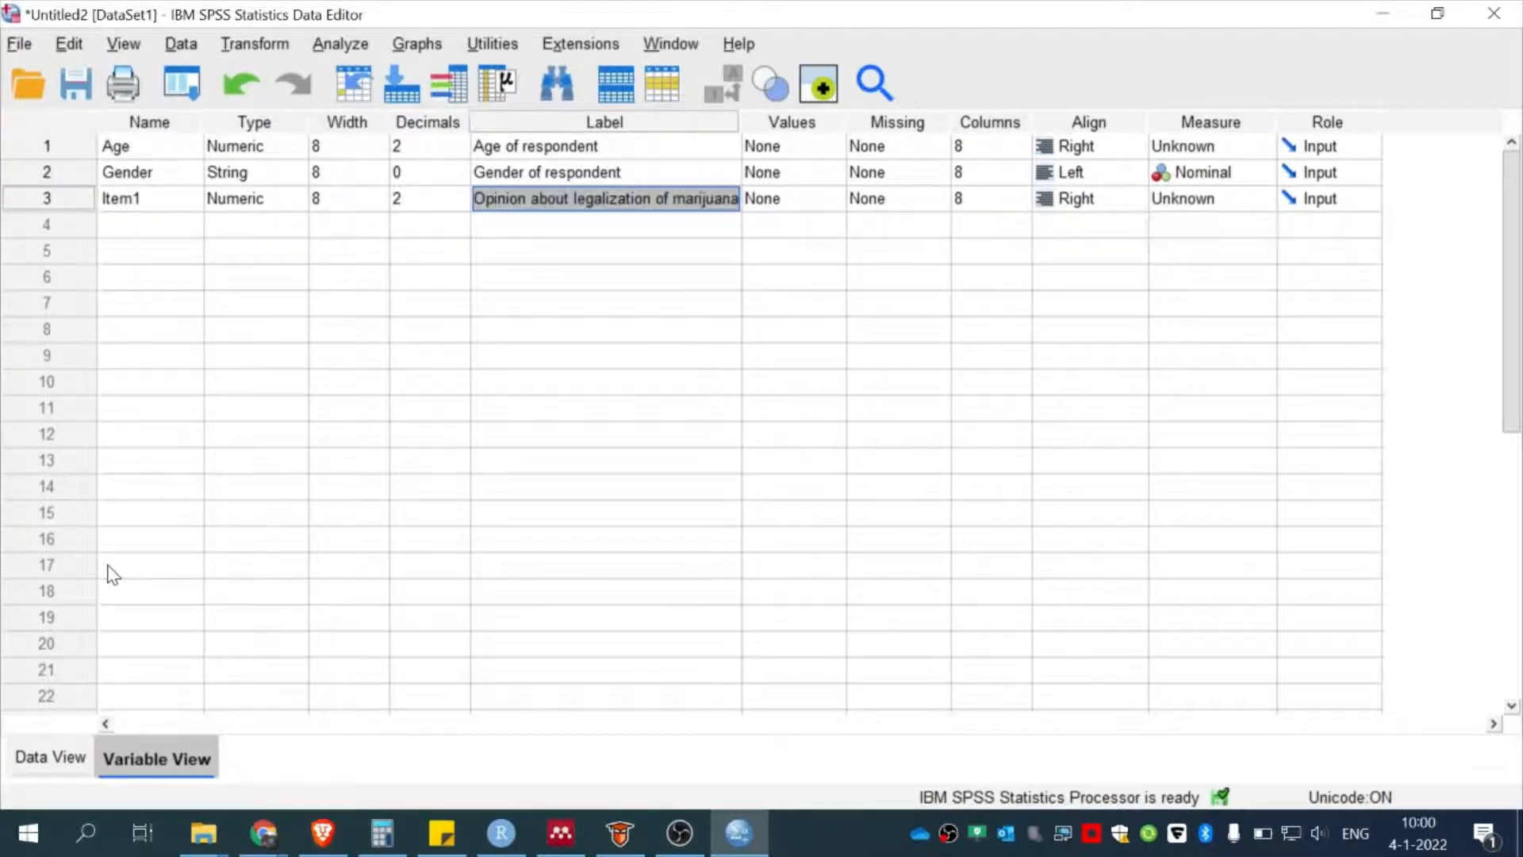
Start defining value labels for Item1 by adding value 1 with the label "Strongly disagree"
key(Up)
key(Right)
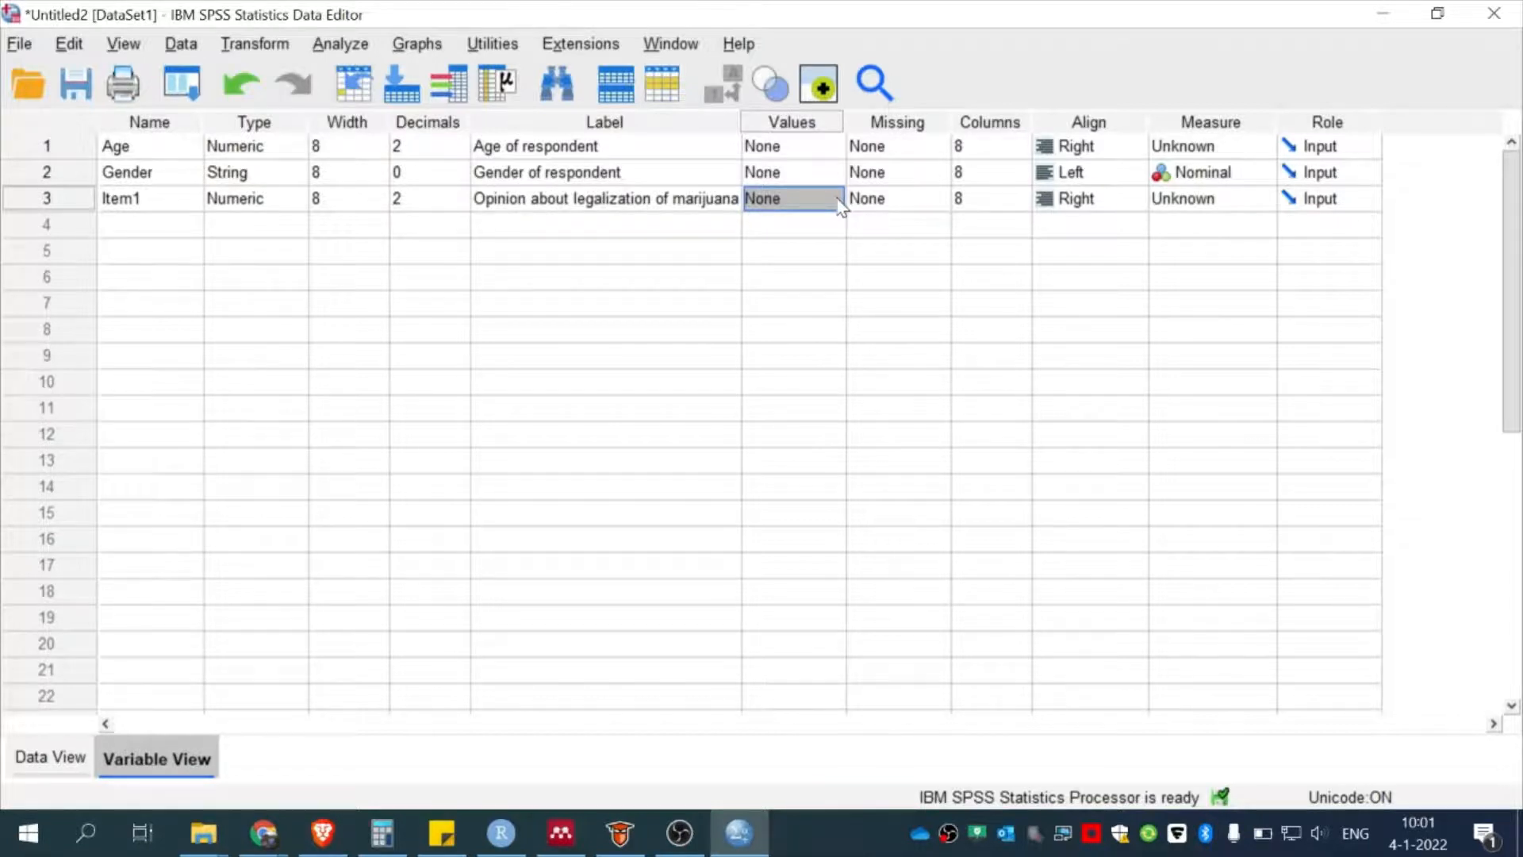
click(839, 200)
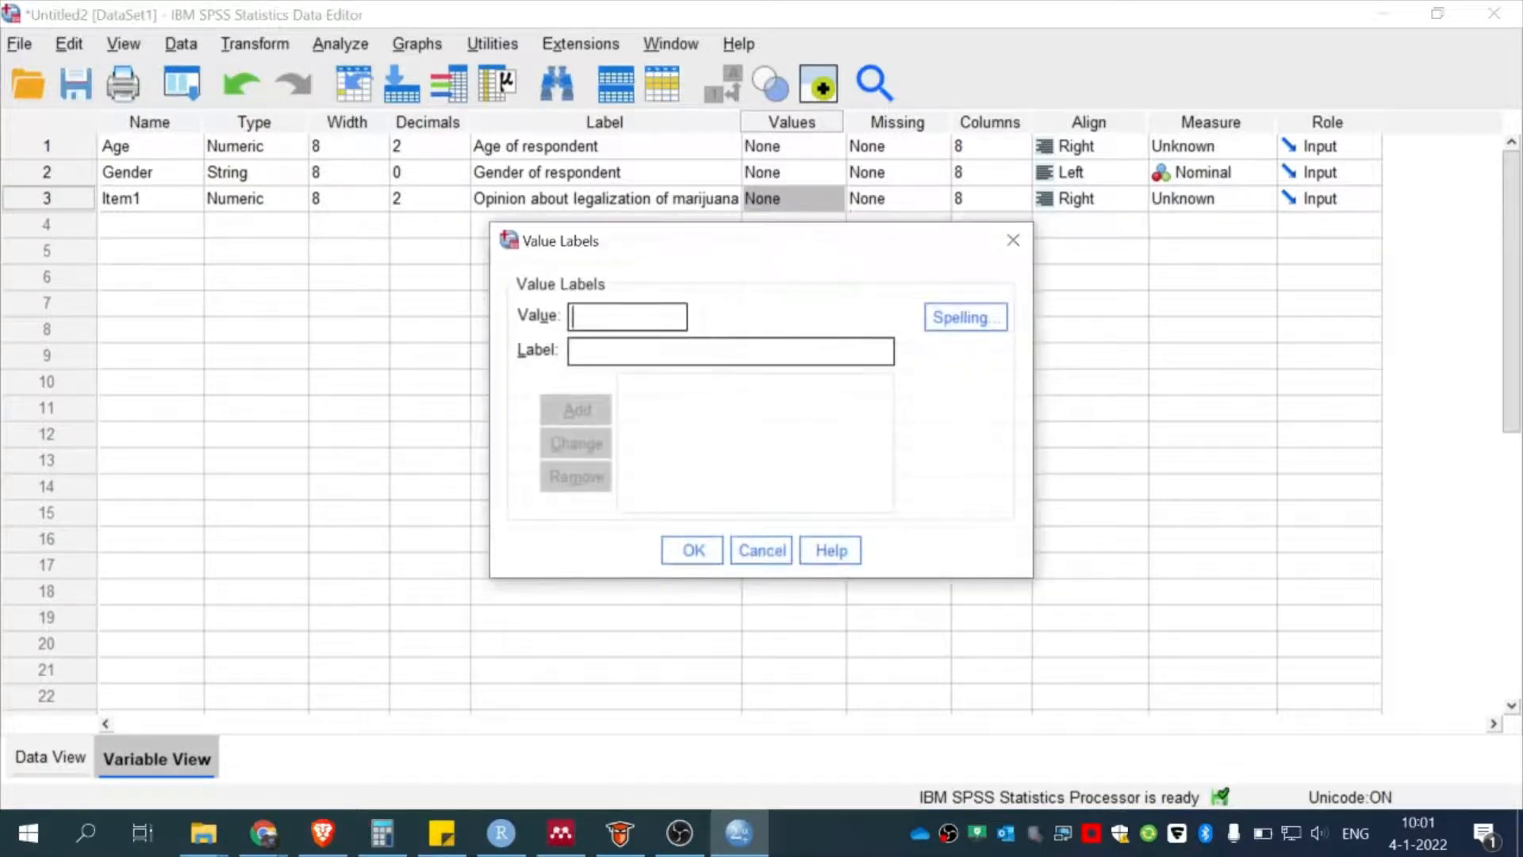
text(1)
key(Tab)
text(Strongly disagree)
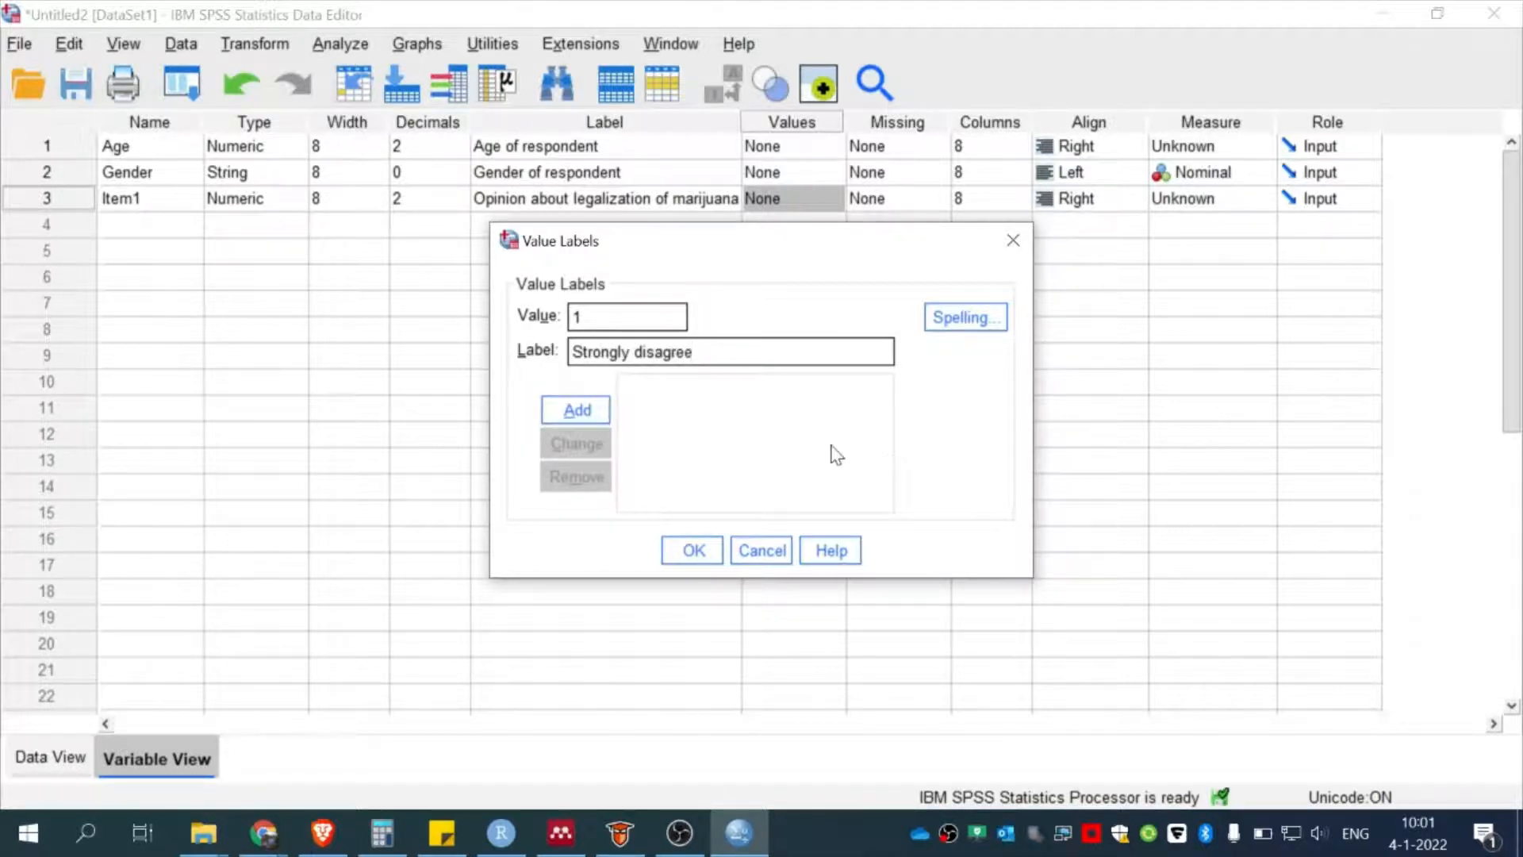
click(578, 409)
Add value 2 with the label "Disagree" to the Item1 value labels
text(2)
key(Tab)
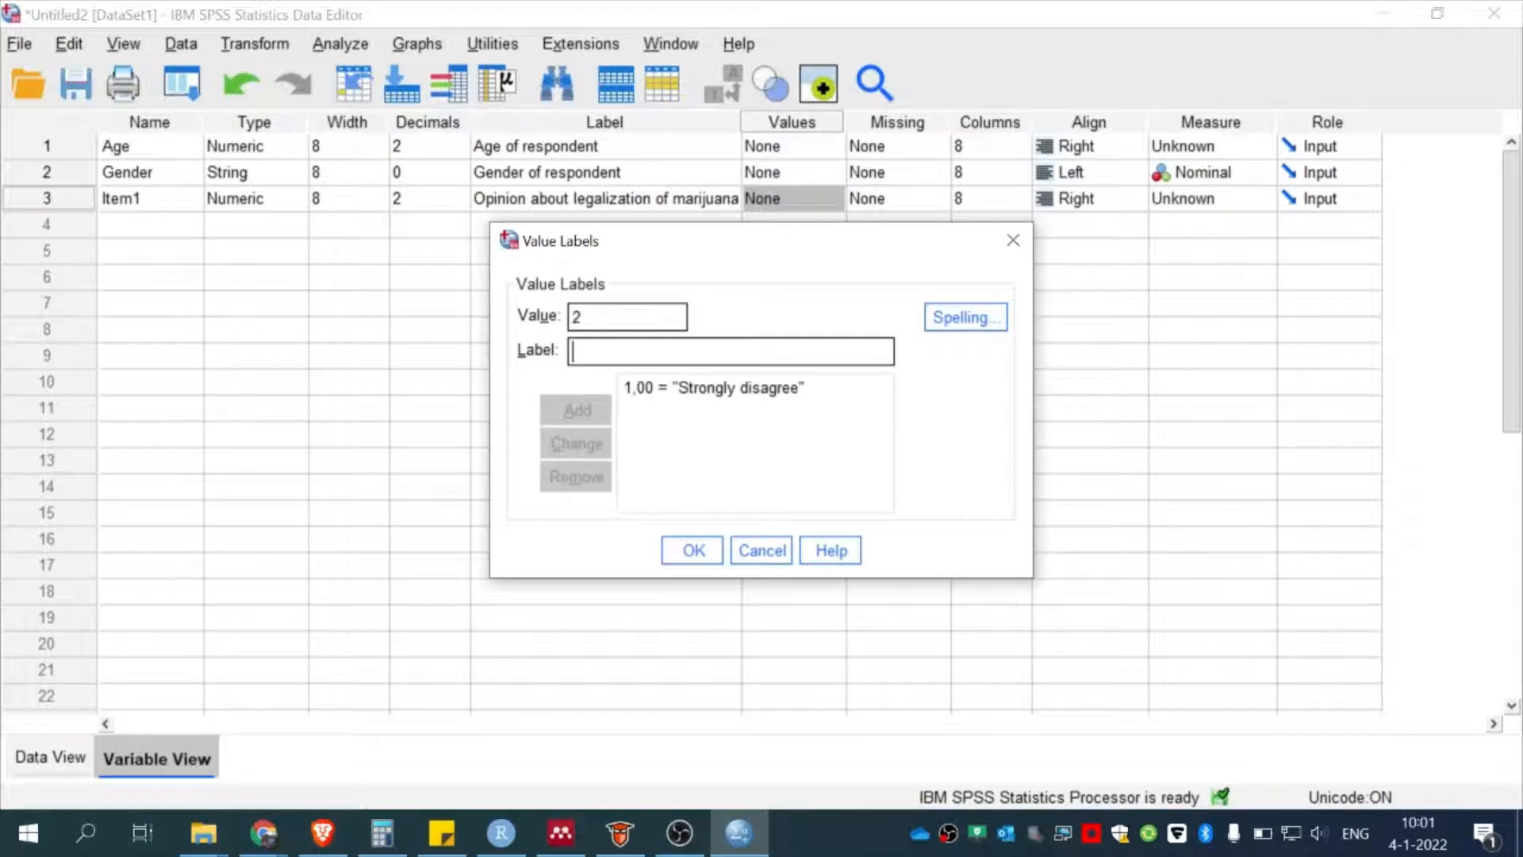
text(S)
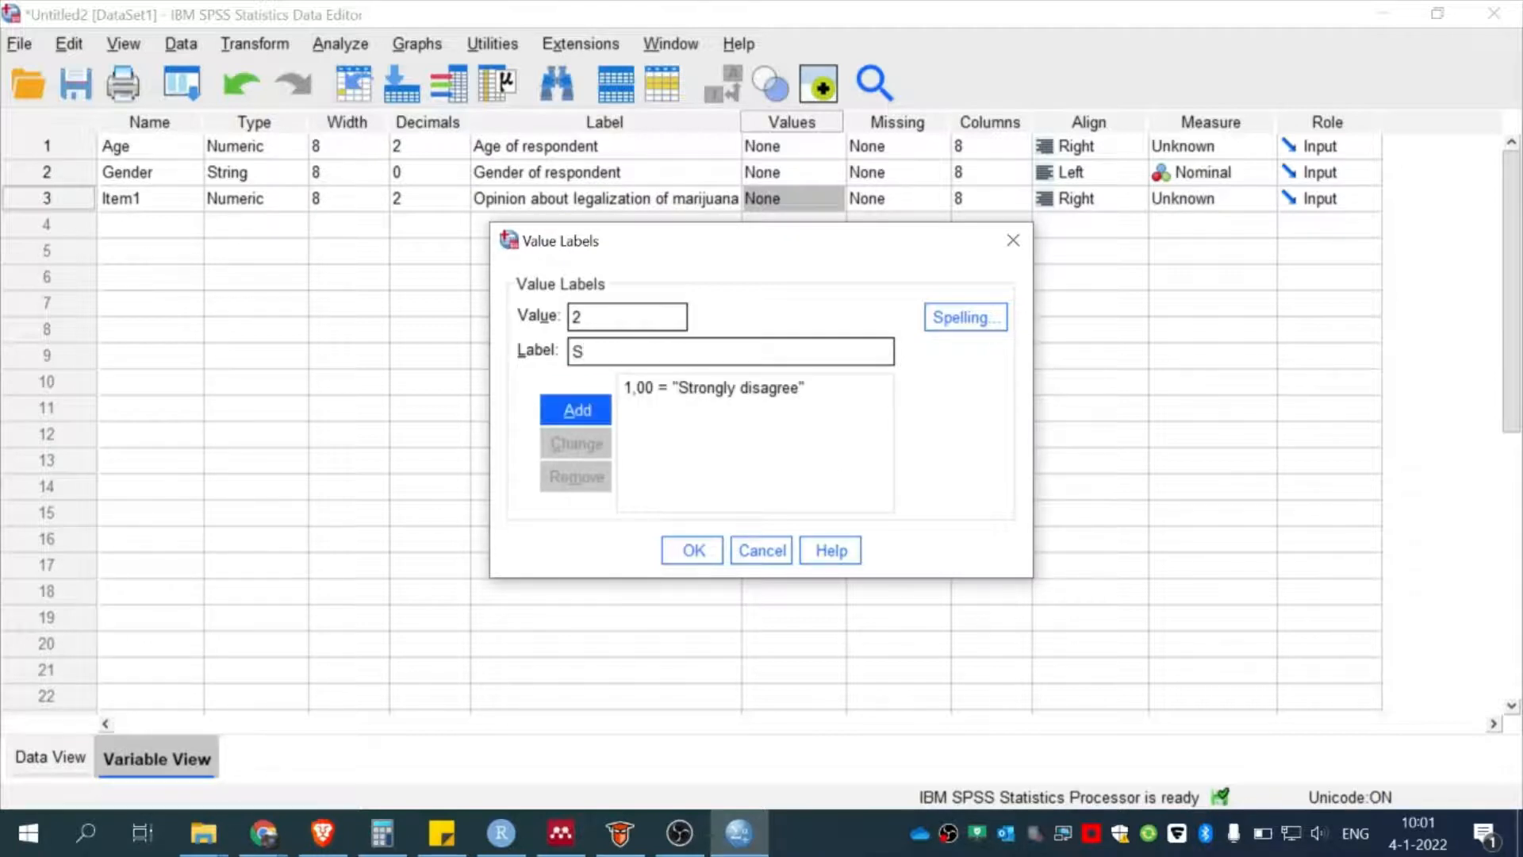
key(BackSpace)
text(Disagree)
key(Return)
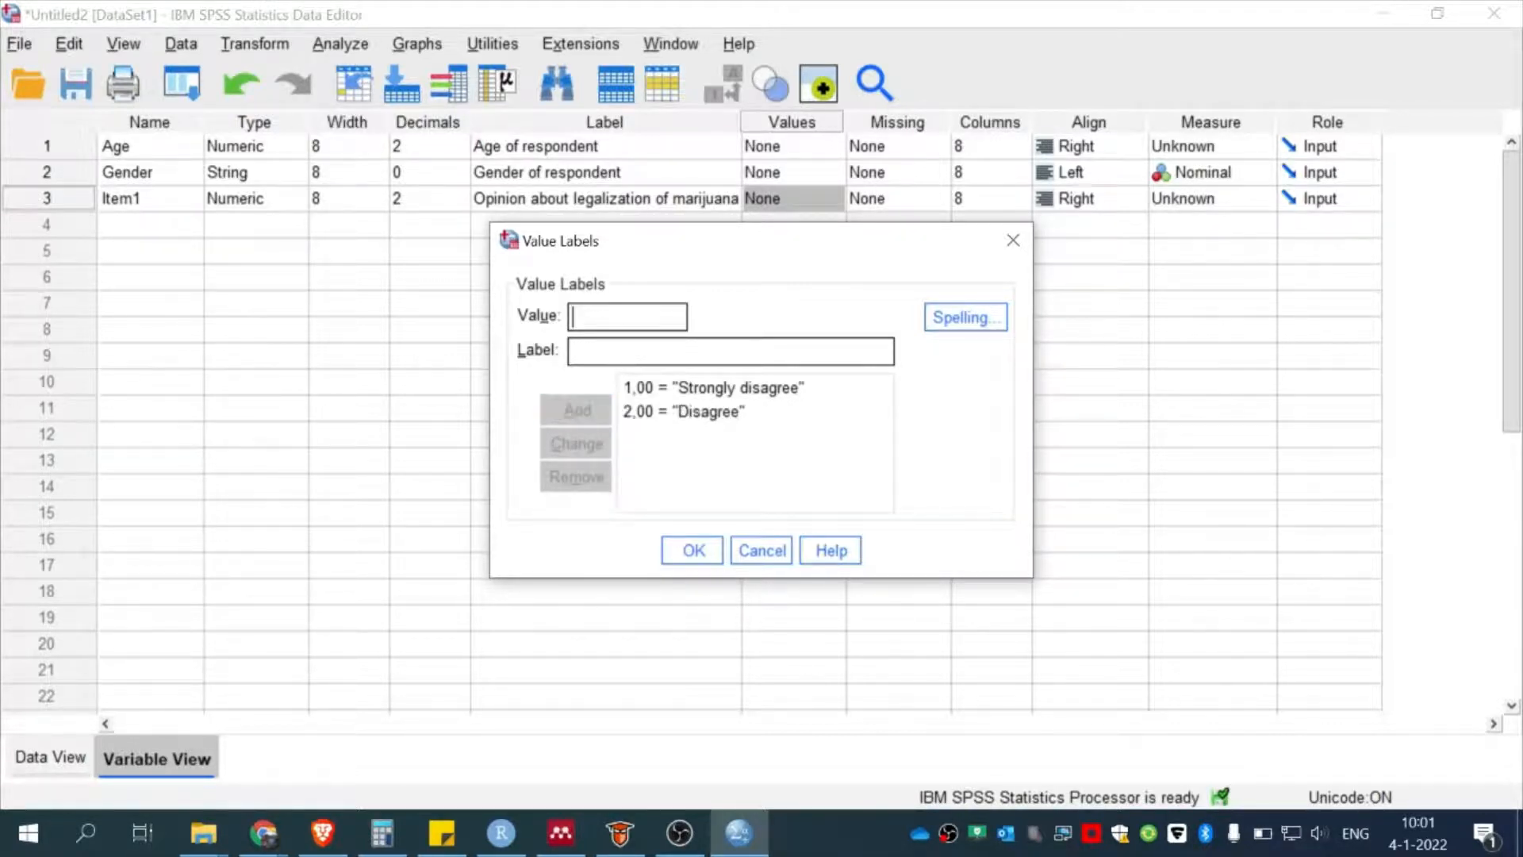
Add the Item1 value labels 3 = "Neutral" and 4 = "Agree"
text(3)
key(Tab)
text(Neutral)
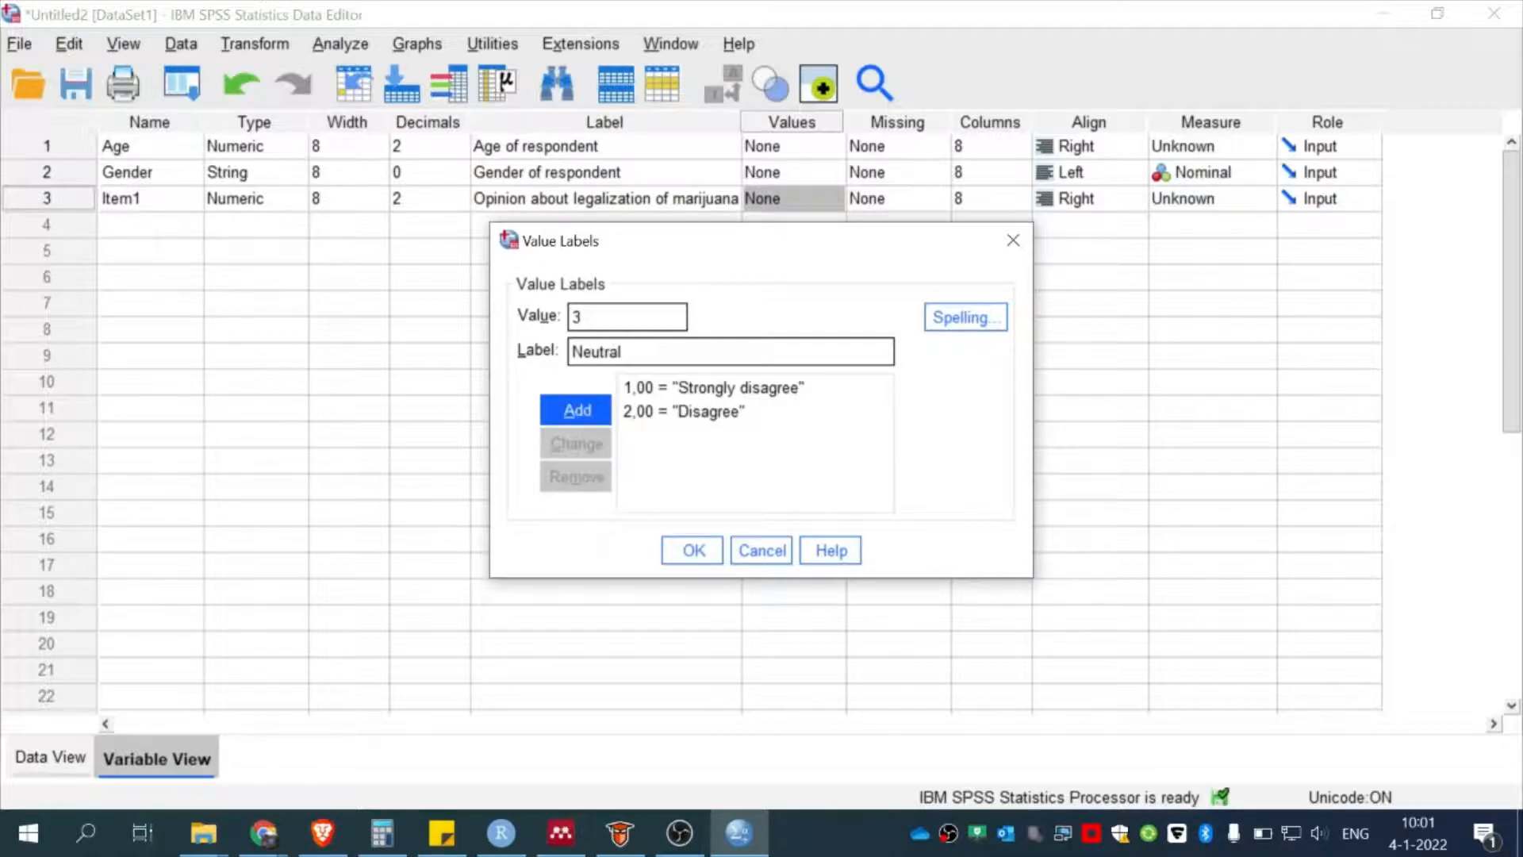
key(Return)
text(4)
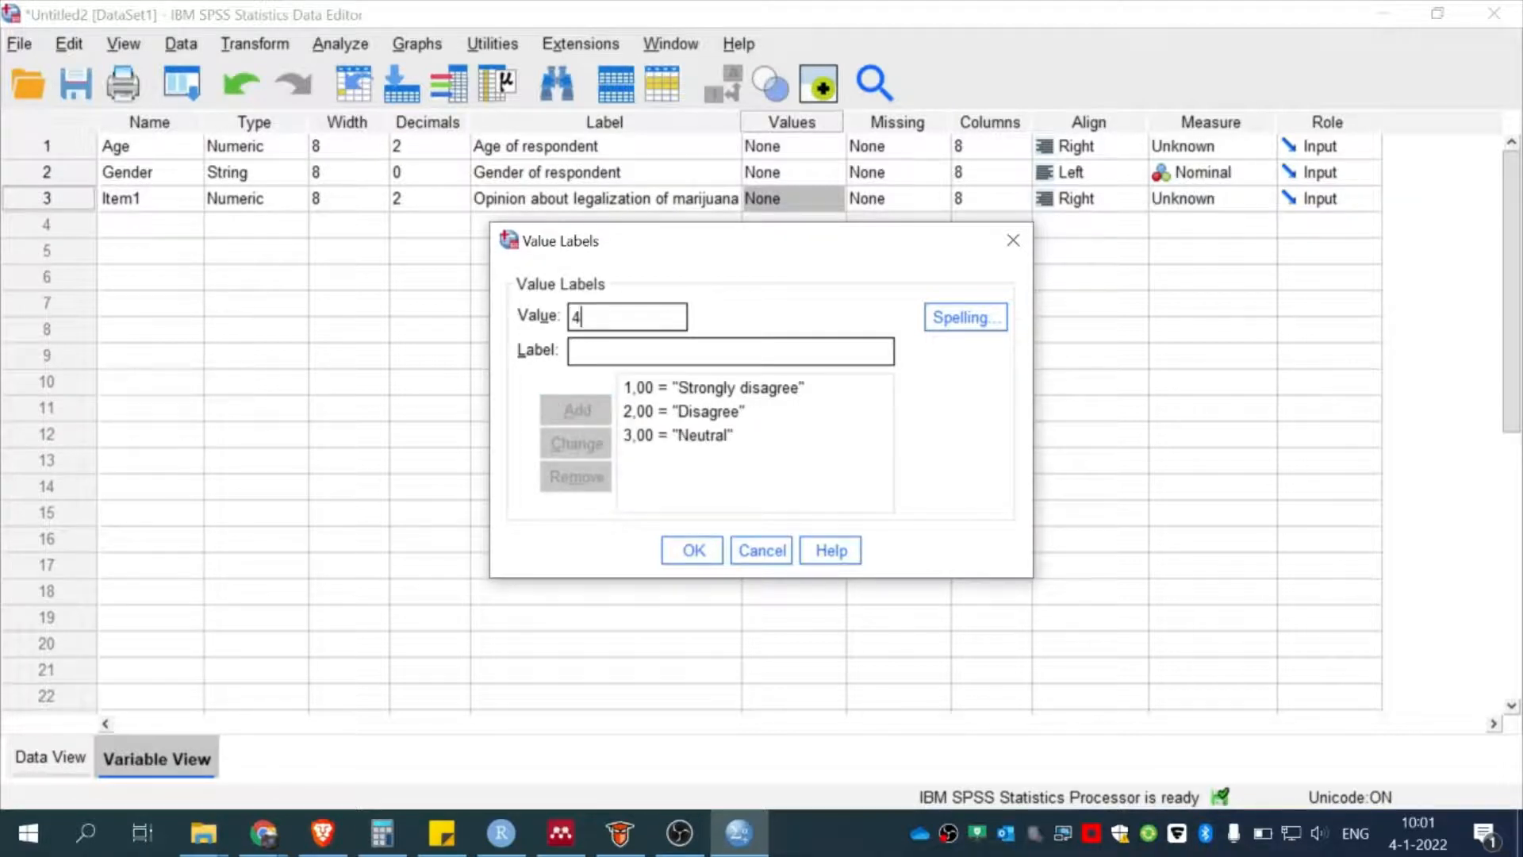
key(Tab)
text(Agree)
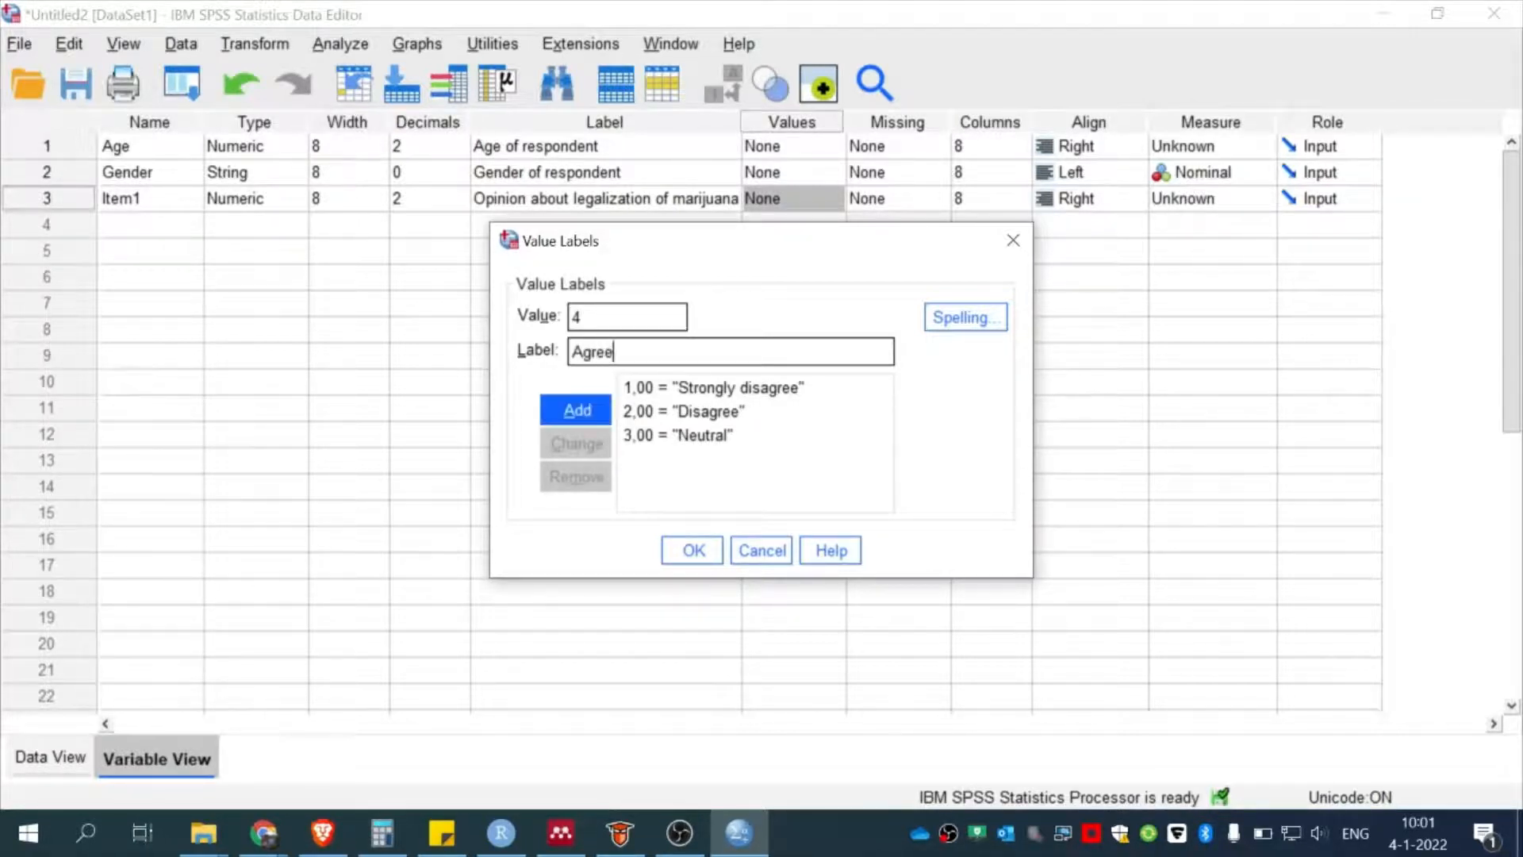
key(Return)
Add value 5 with the label "Strongly agree" and apply the value labels to Item1
text(5)
key(Tab)
key(Tab)
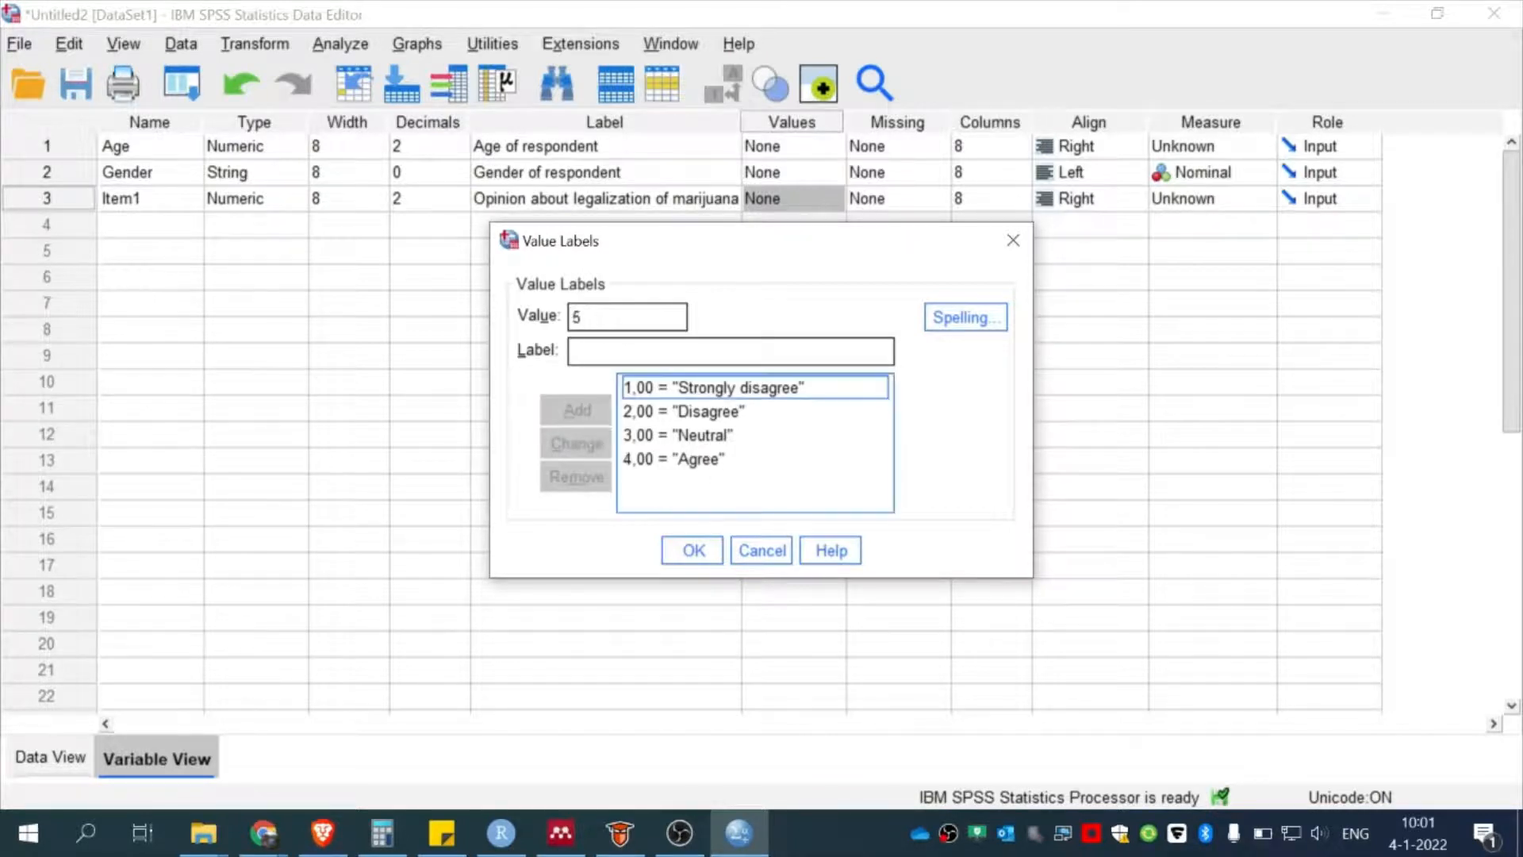
key(shift+Tab)
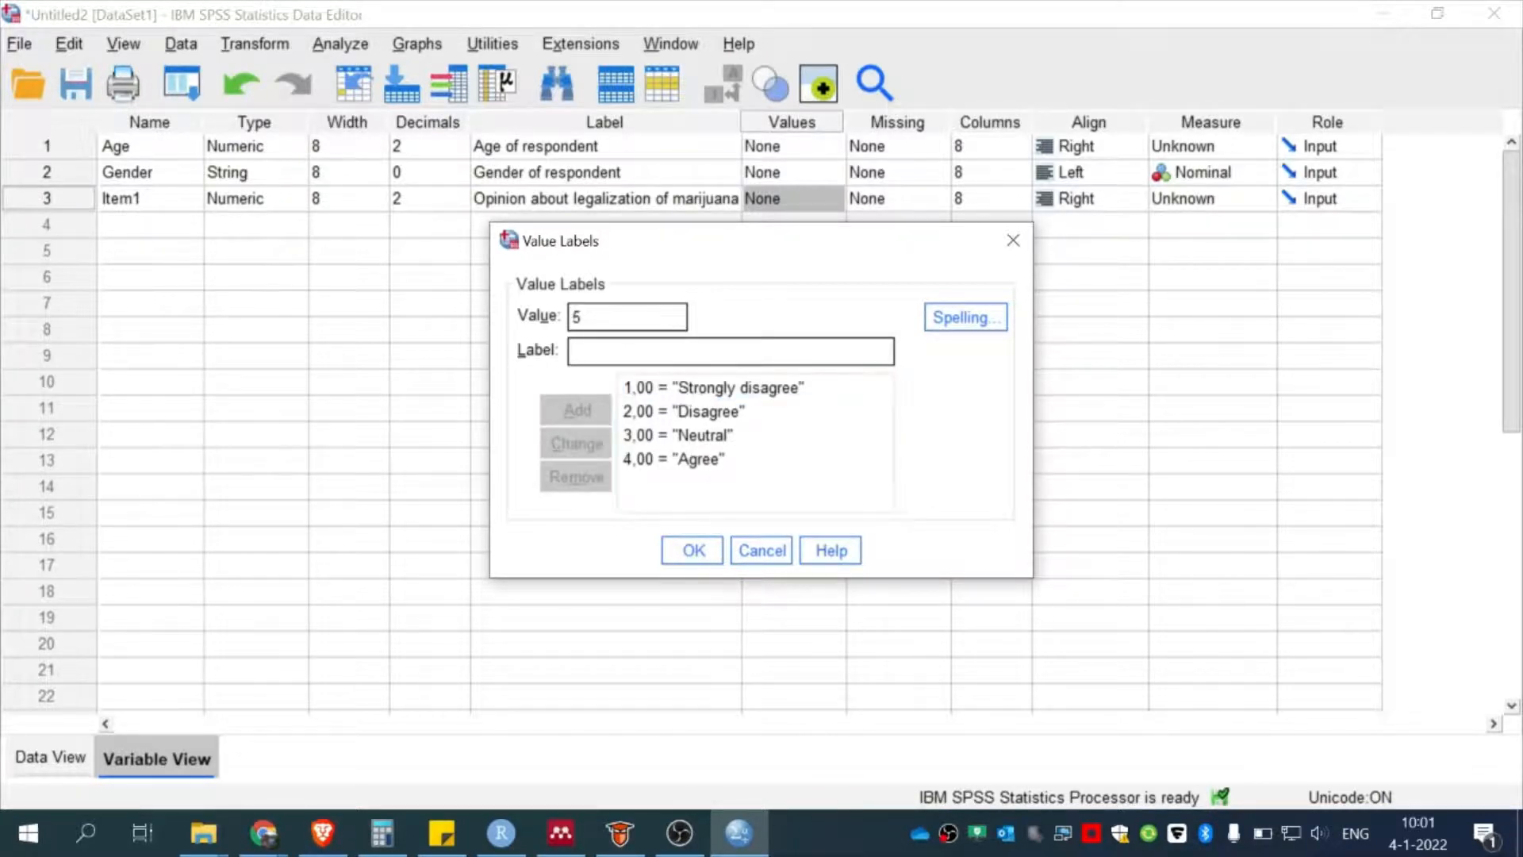
text(Strongluy)
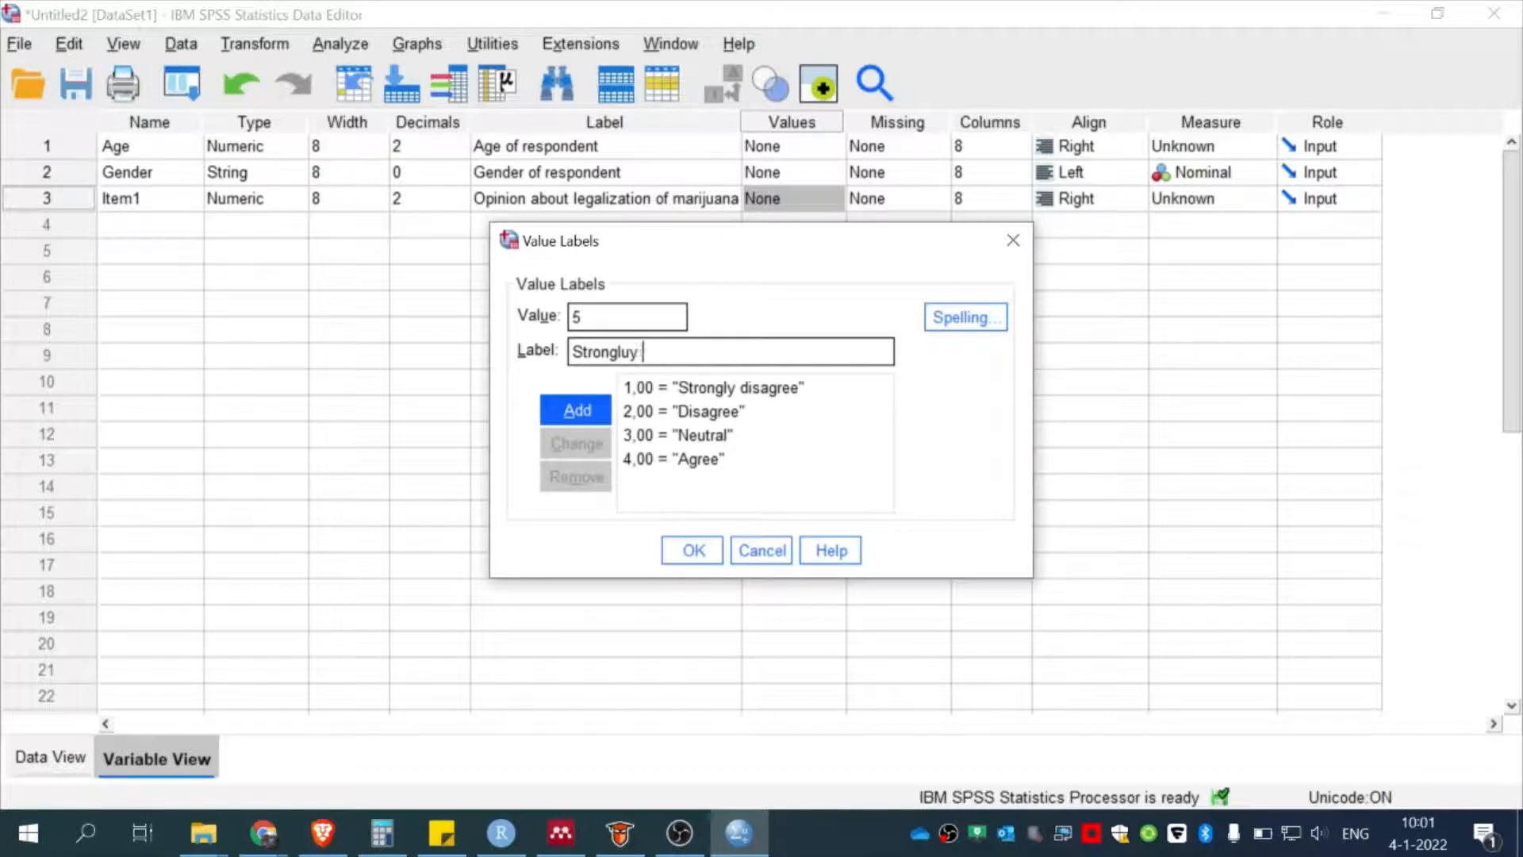
key(BackSpace)
key(BackSpace)
text(y agree)
key(Return)
click(704, 550)
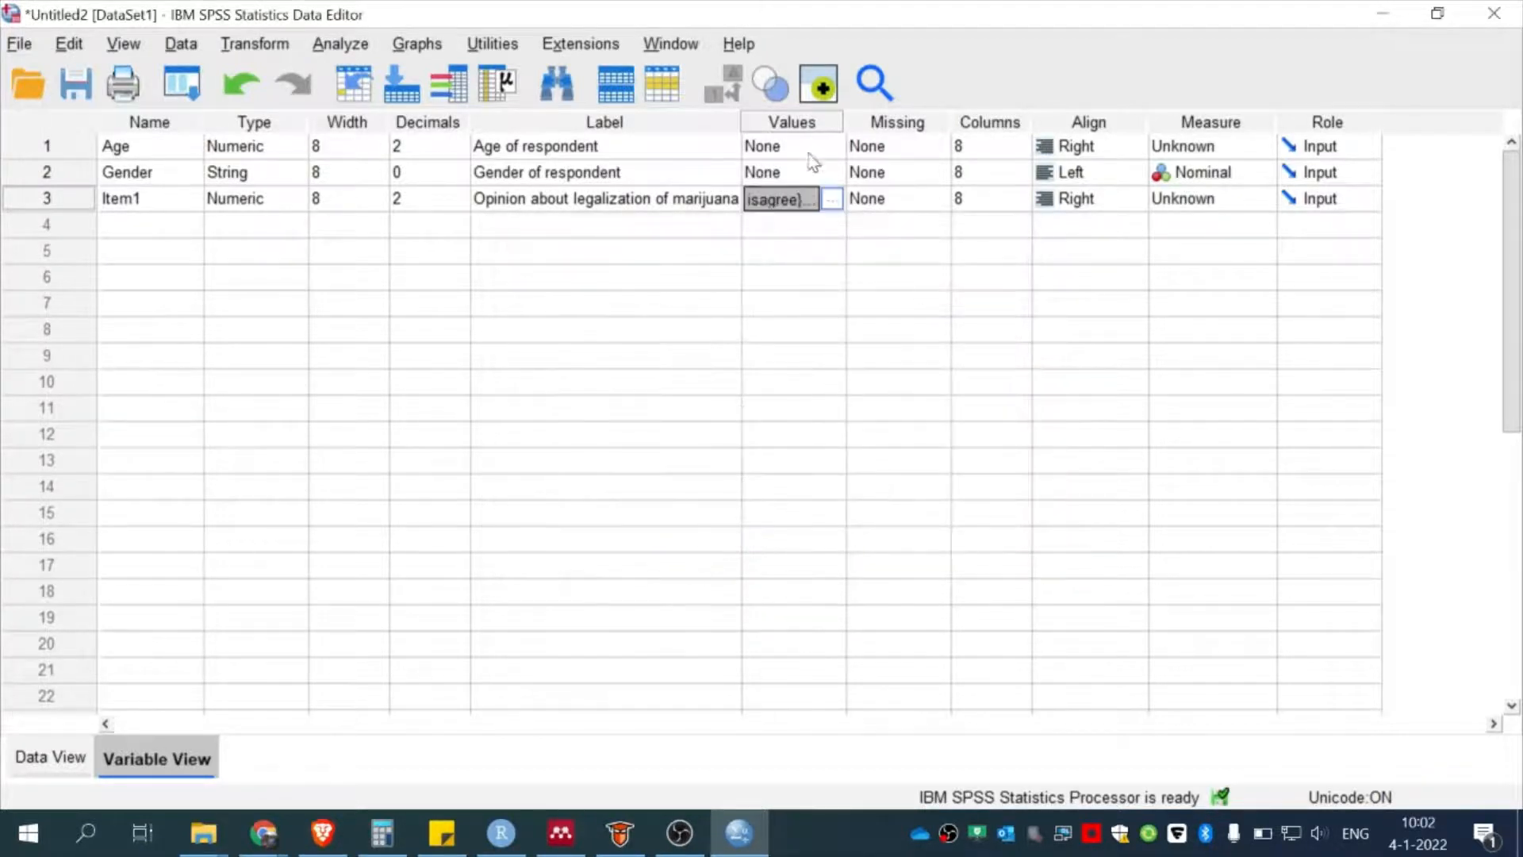
click(817, 250)
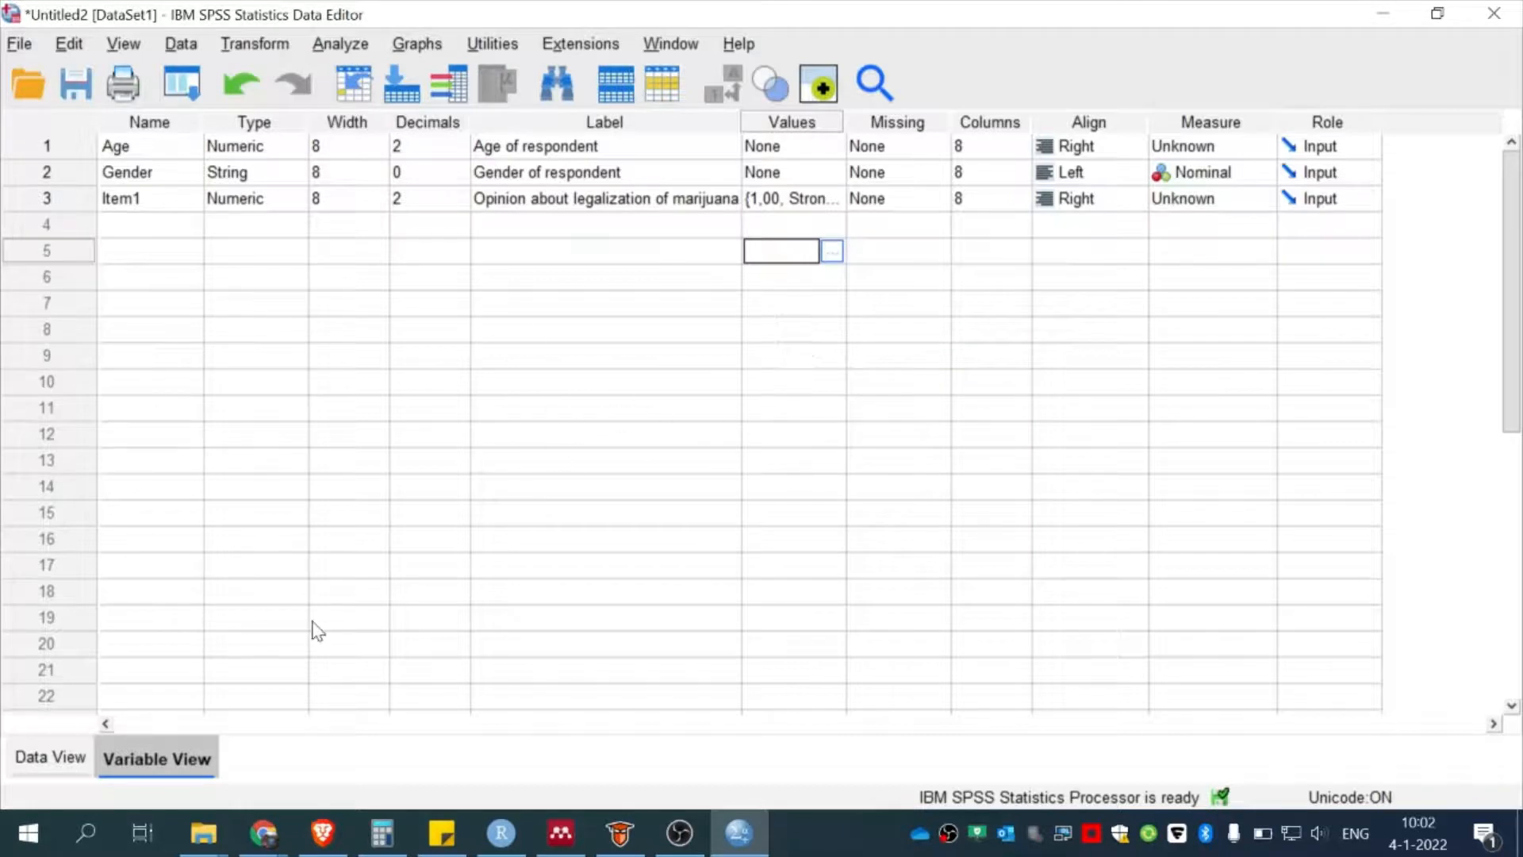
Switch to Data View and inspect the Age and Gender columns and their first-row cells
click(51, 760)
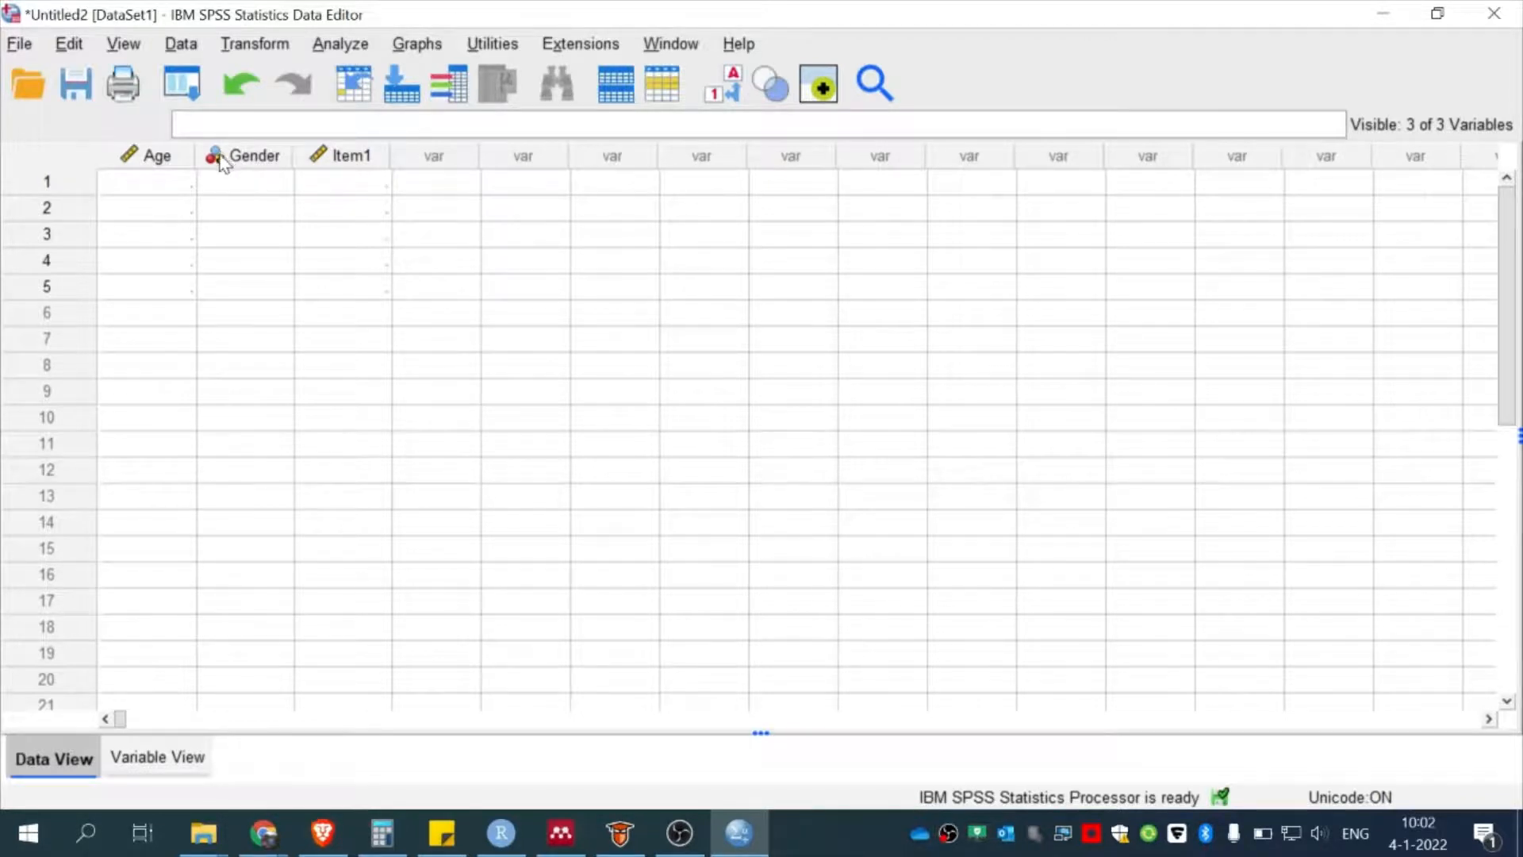
mouse_move(127, 159)
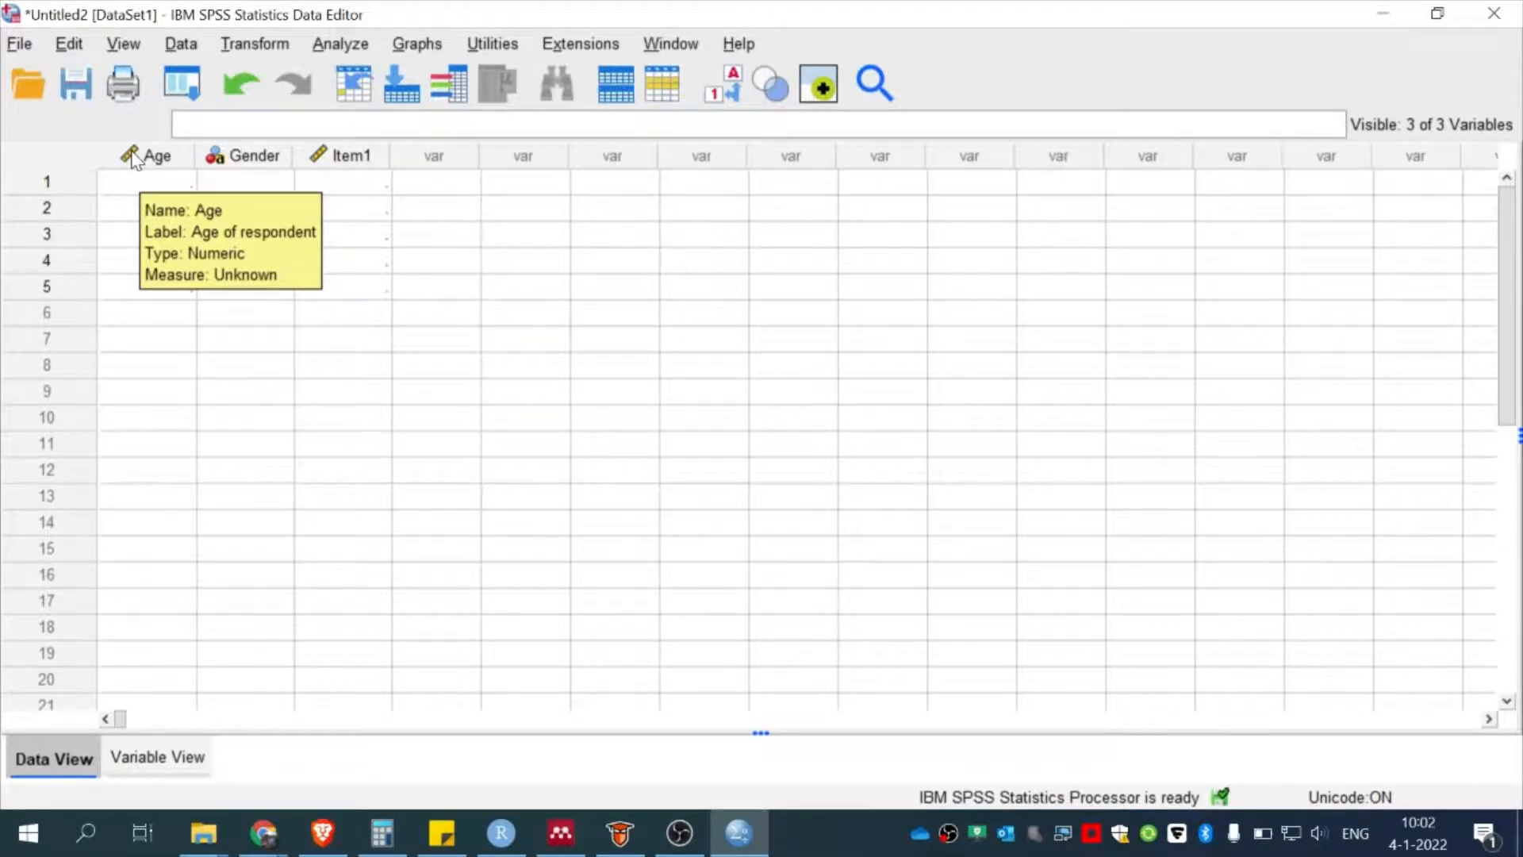
click(134, 158)
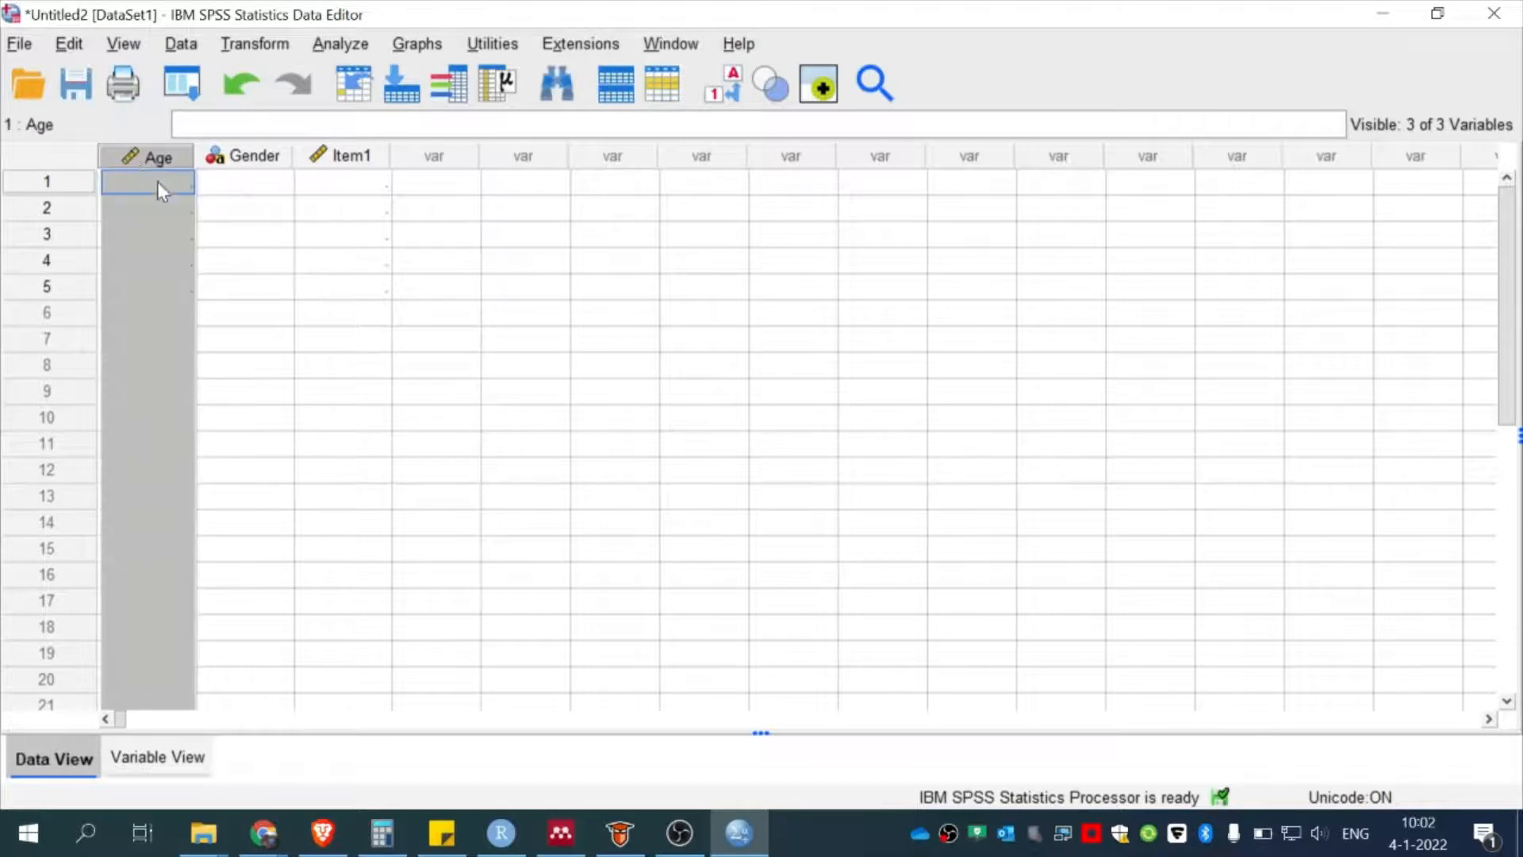
click(144, 186)
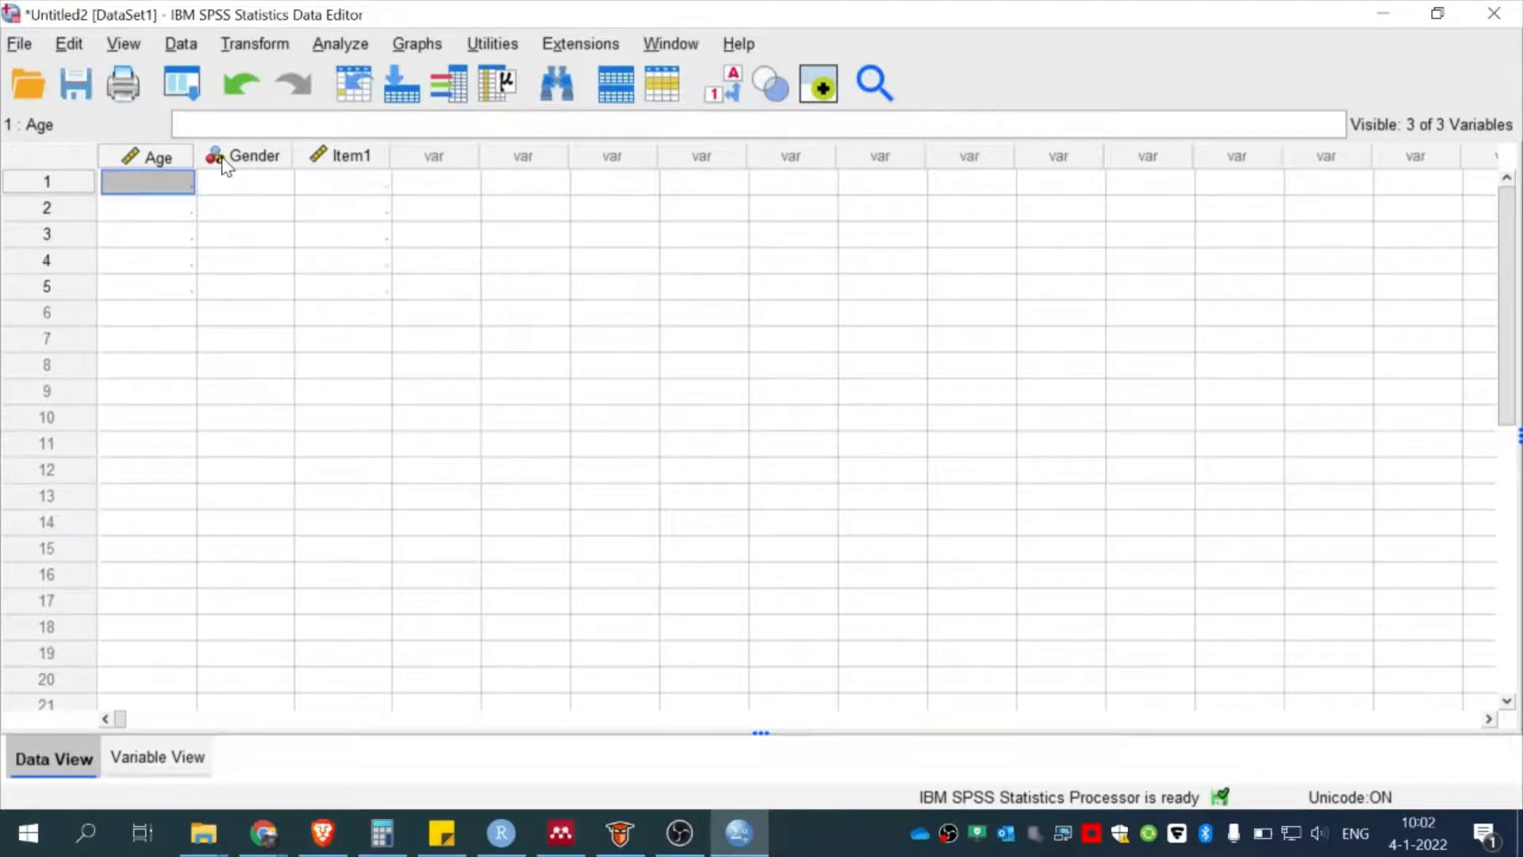
mouse_move(222, 165)
key(Right)
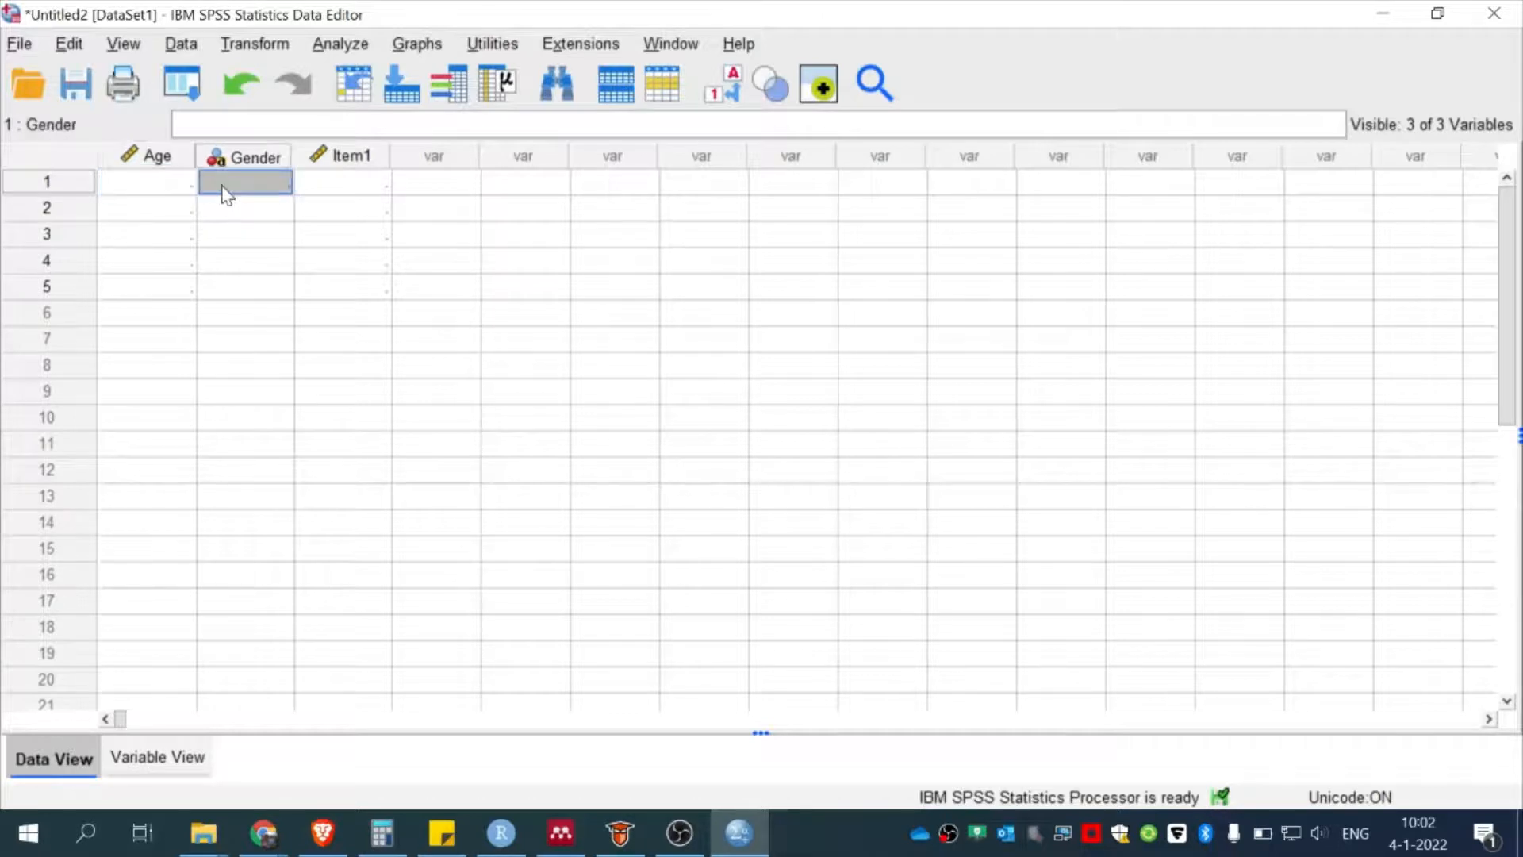
Enter the first case in row 1 with Age 27, Gender female and Item1 3
key(Left)
text(27)
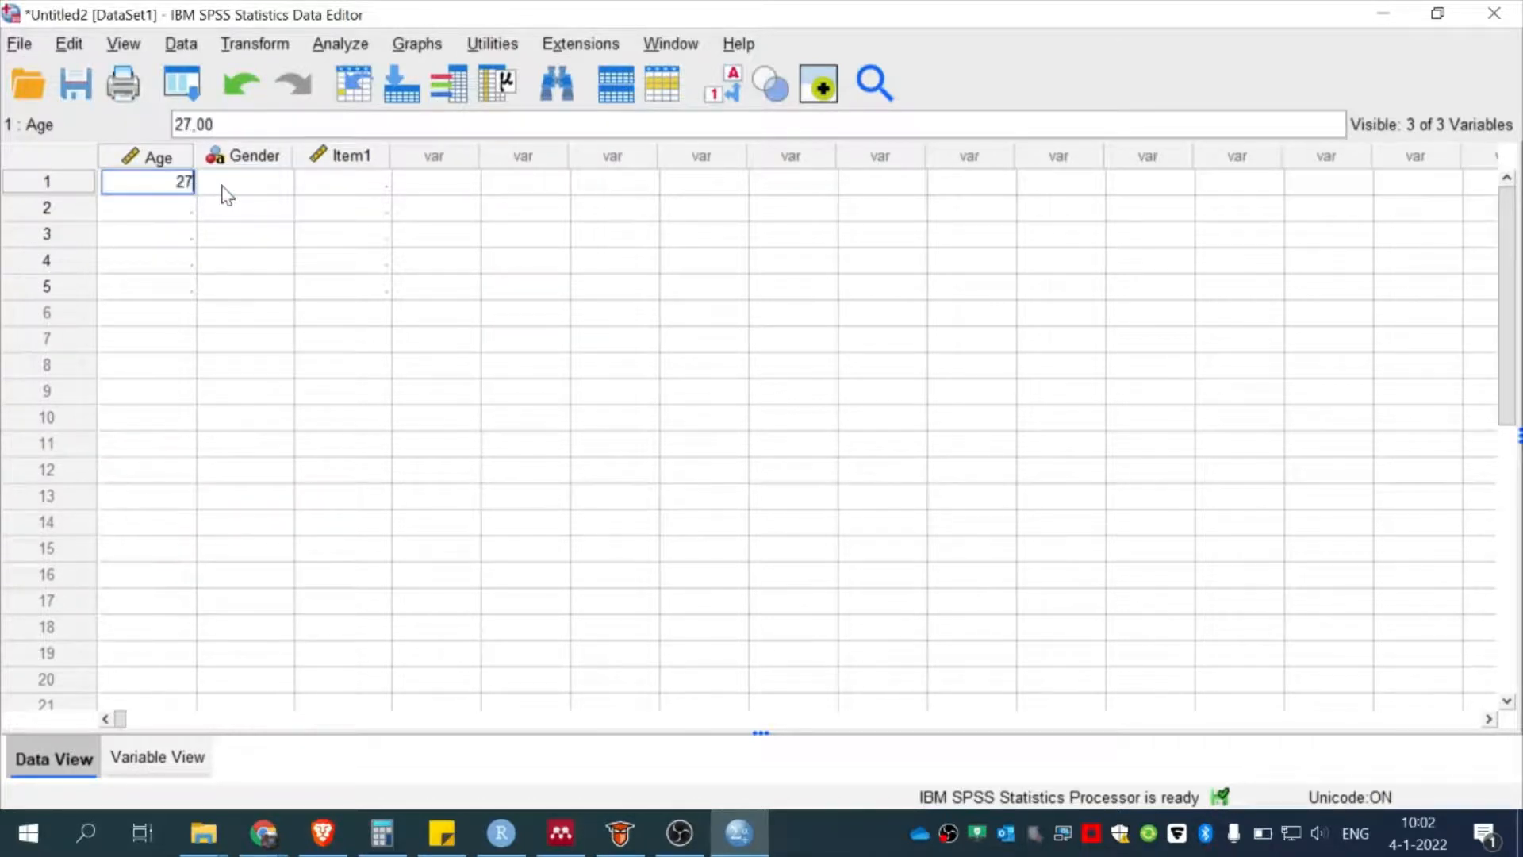
click(228, 195)
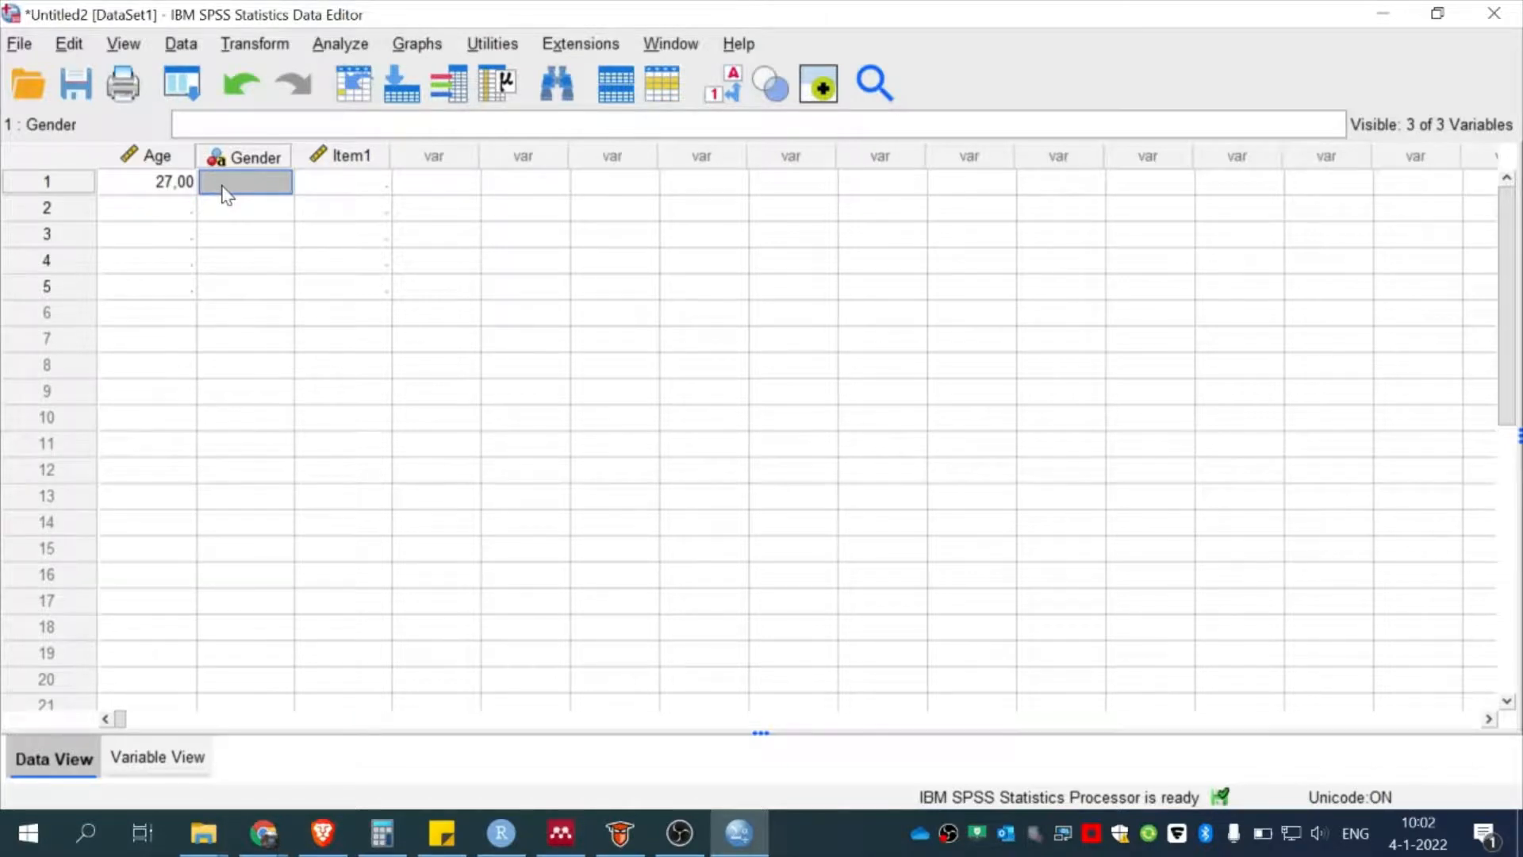
text(female)
key(Tab)
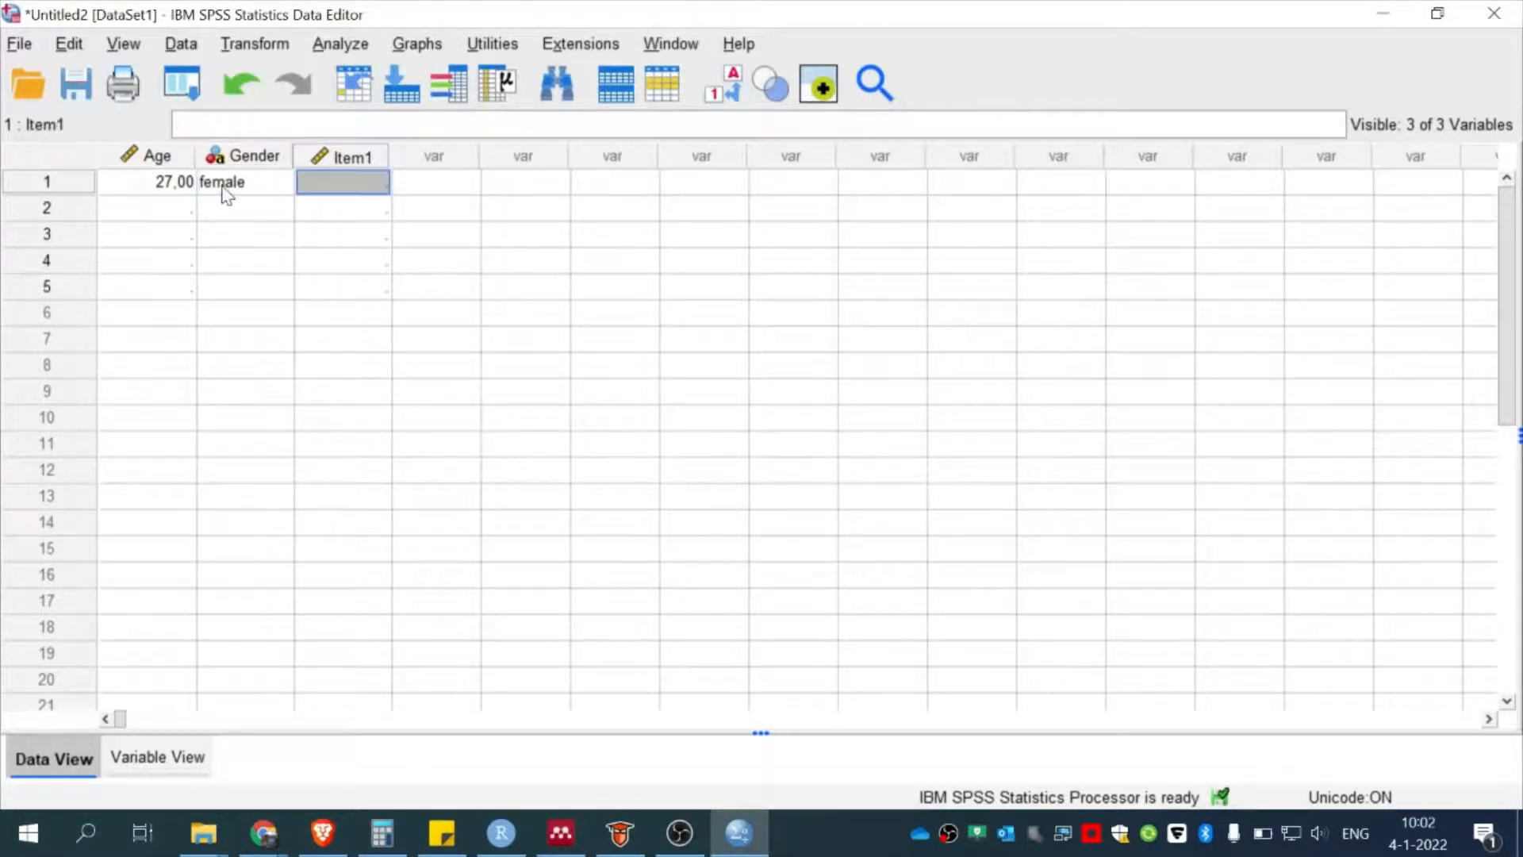
text(3)
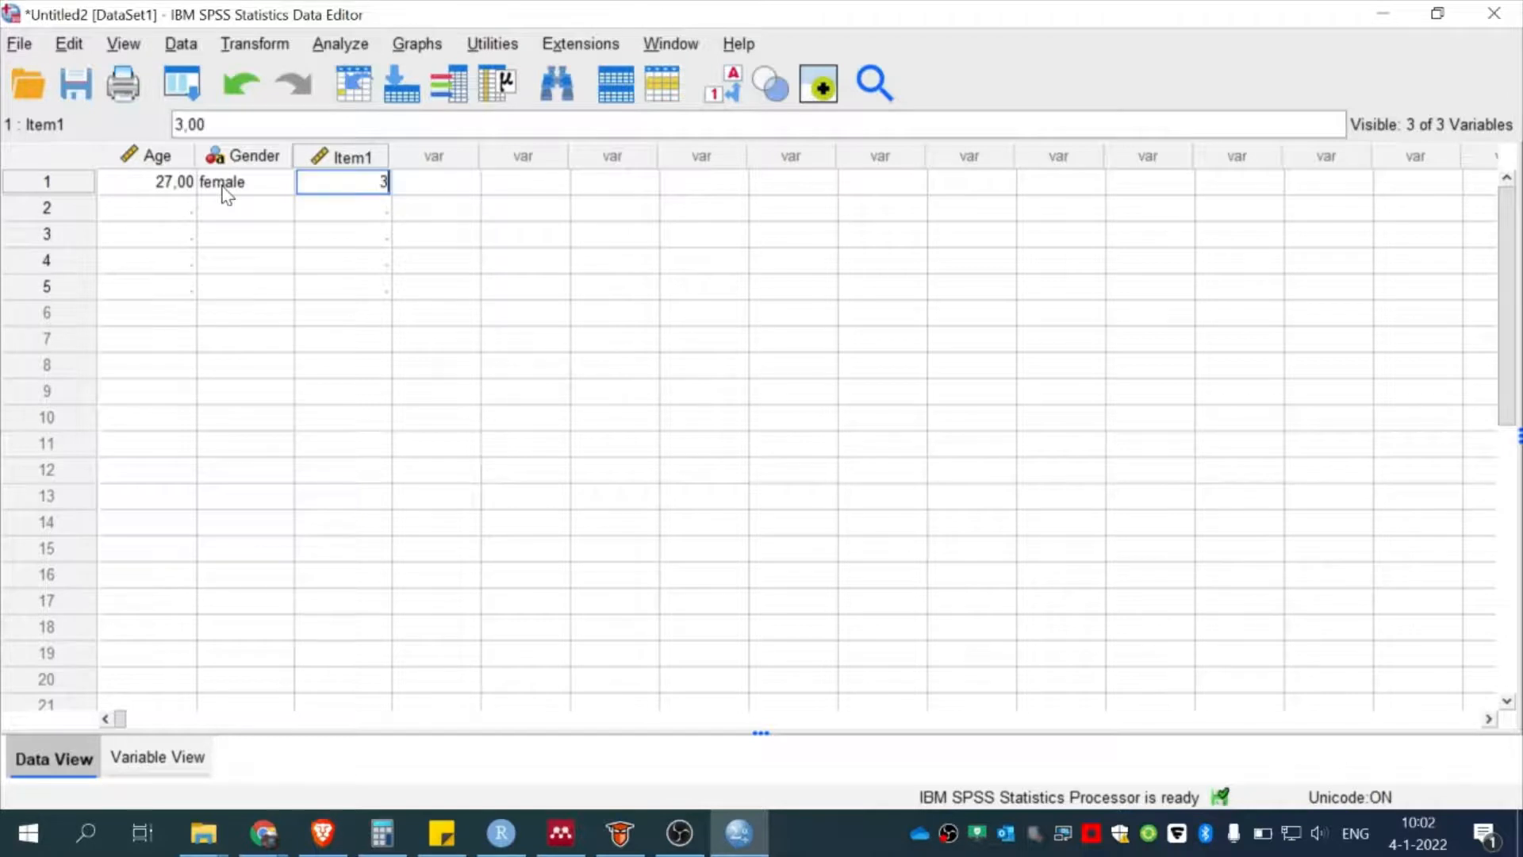
key(Return)
key(Up)
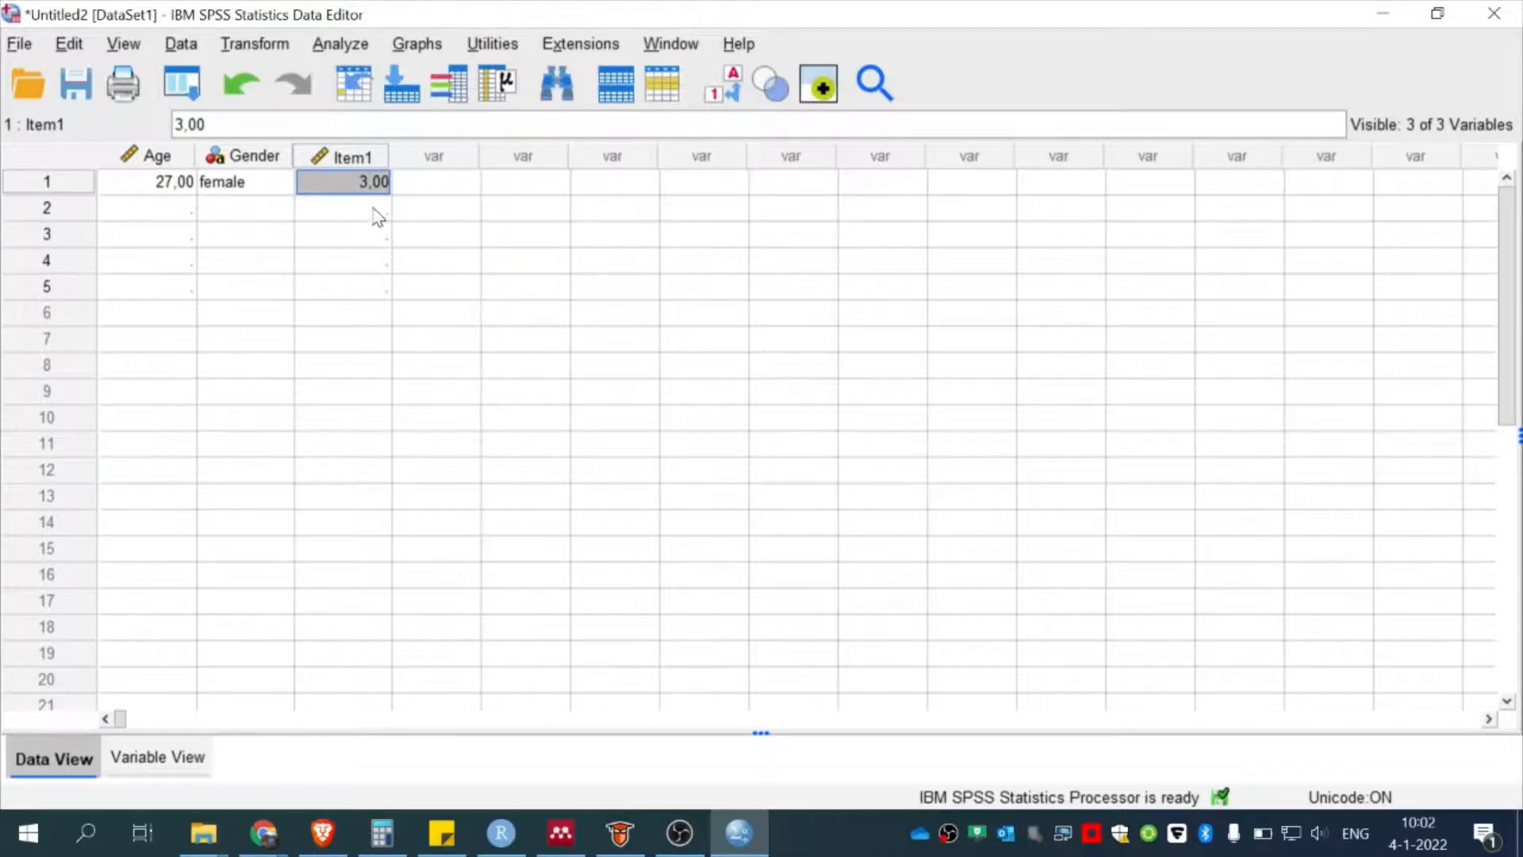
key(Down)
key(Up)
Review the value labels defined for Item1 in Variable View and close them without changes
click(139, 758)
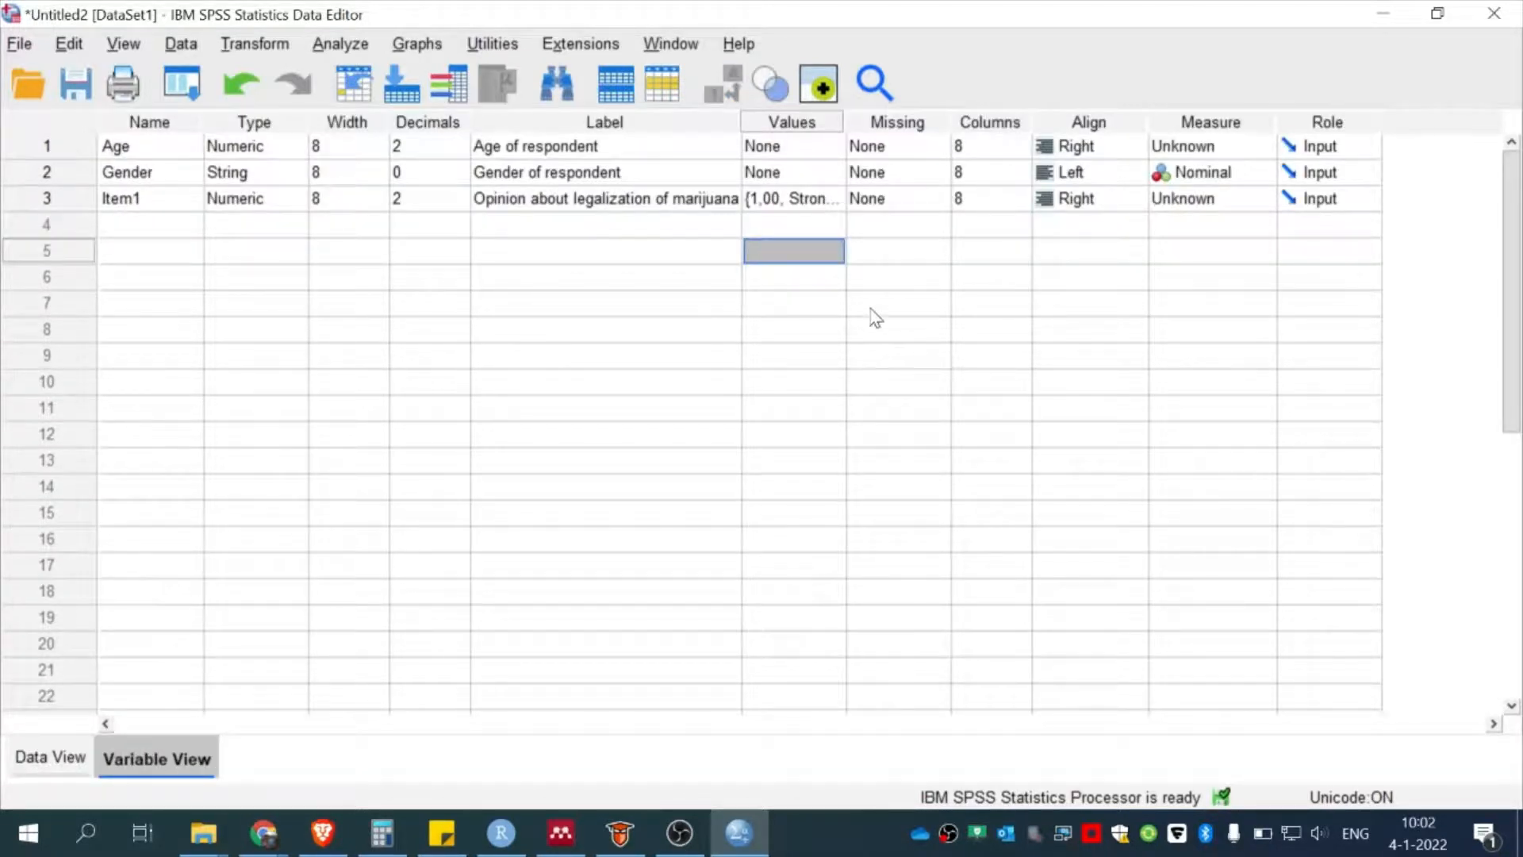
click(839, 198)
click(840, 199)
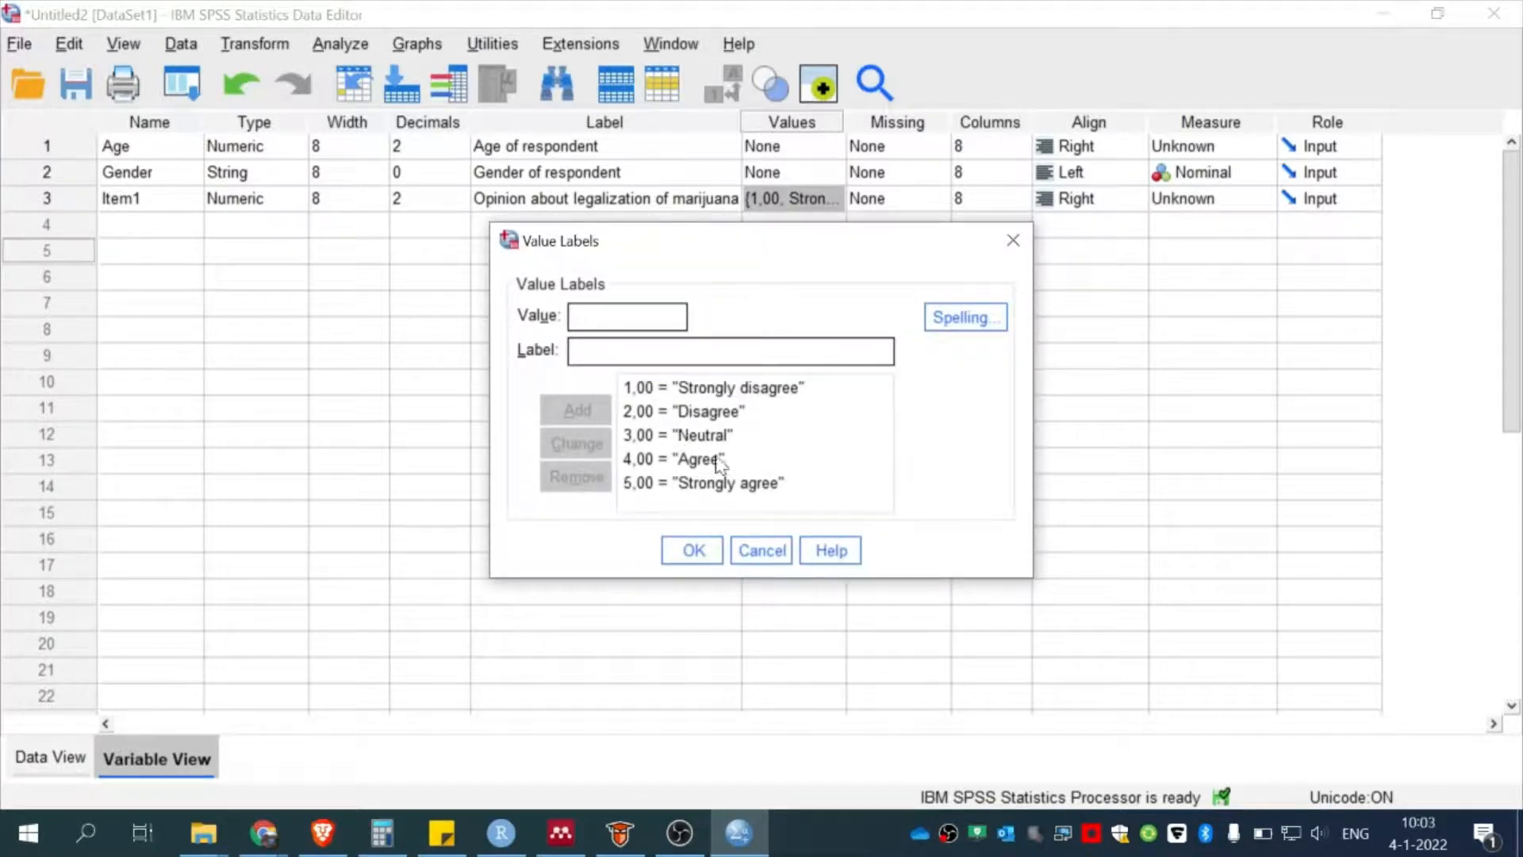
click(750, 551)
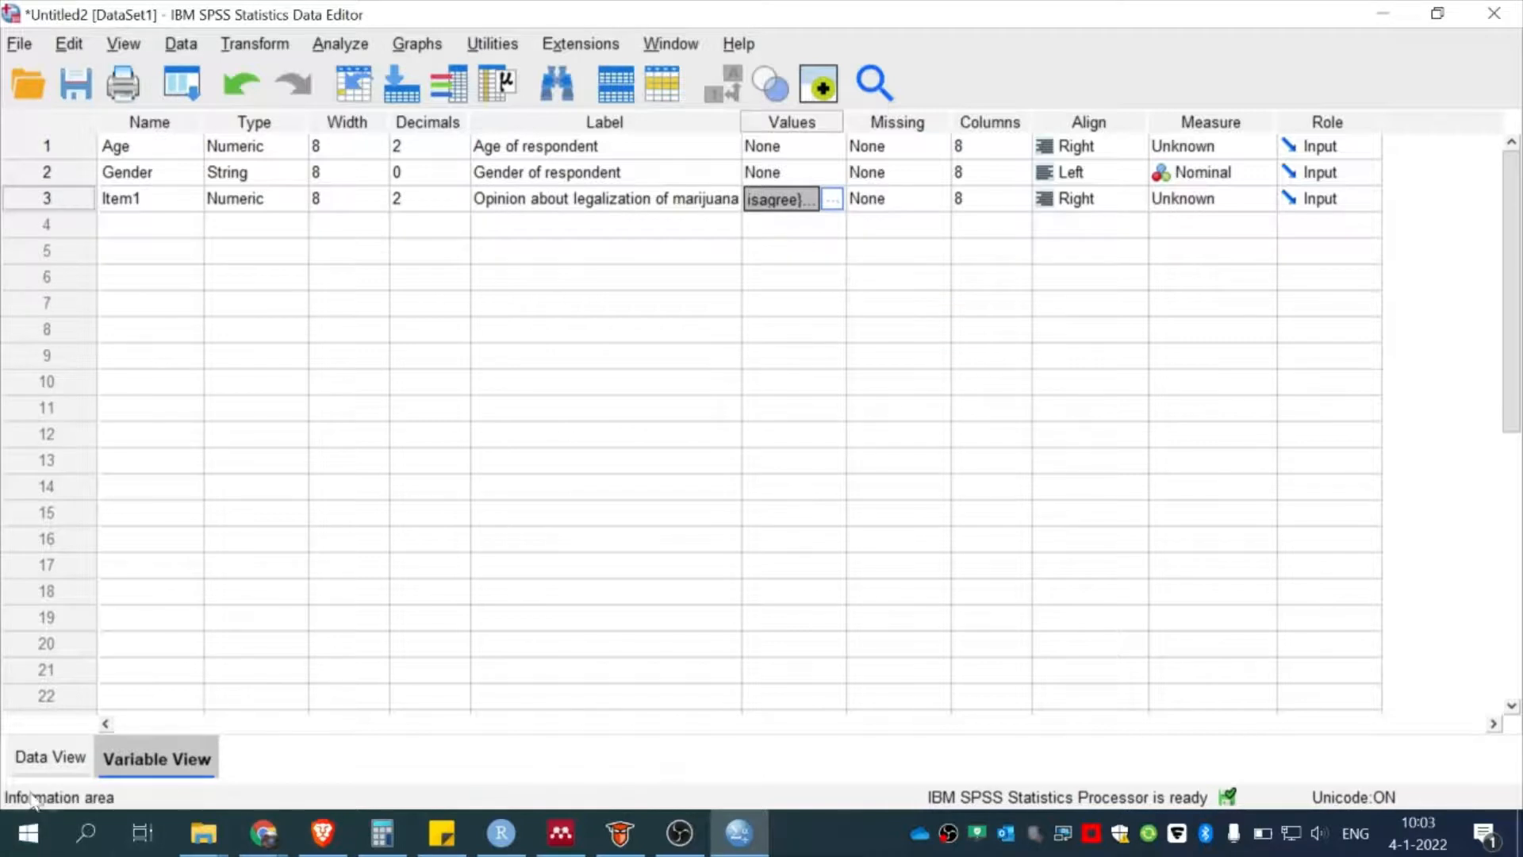
Check the first case's Gender and Item1 cells in Data View, then return to Variable View
click(35, 759)
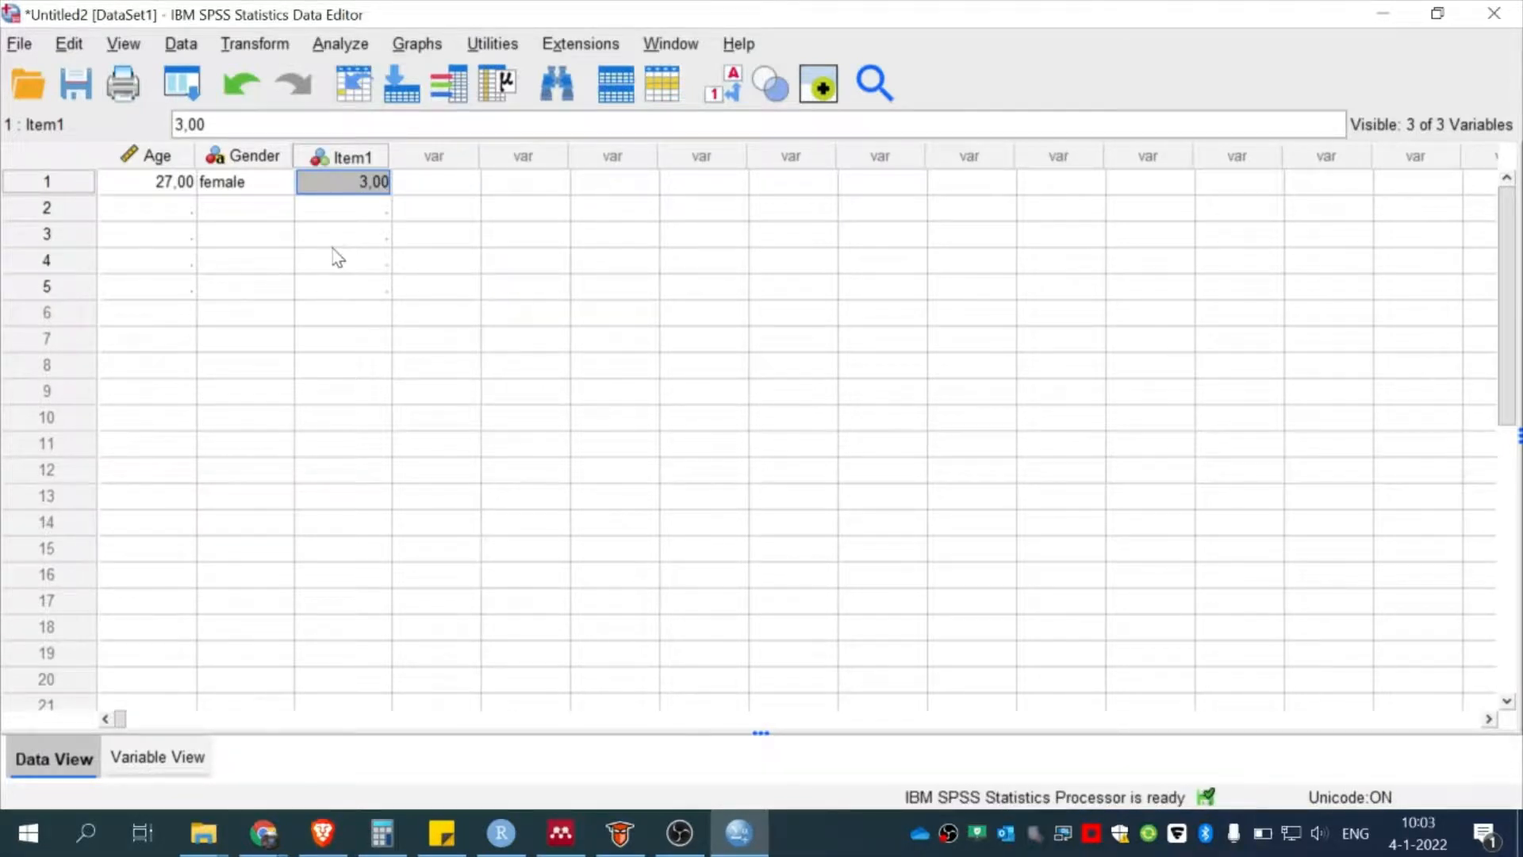
key(Left)
key(Right)
click(183, 758)
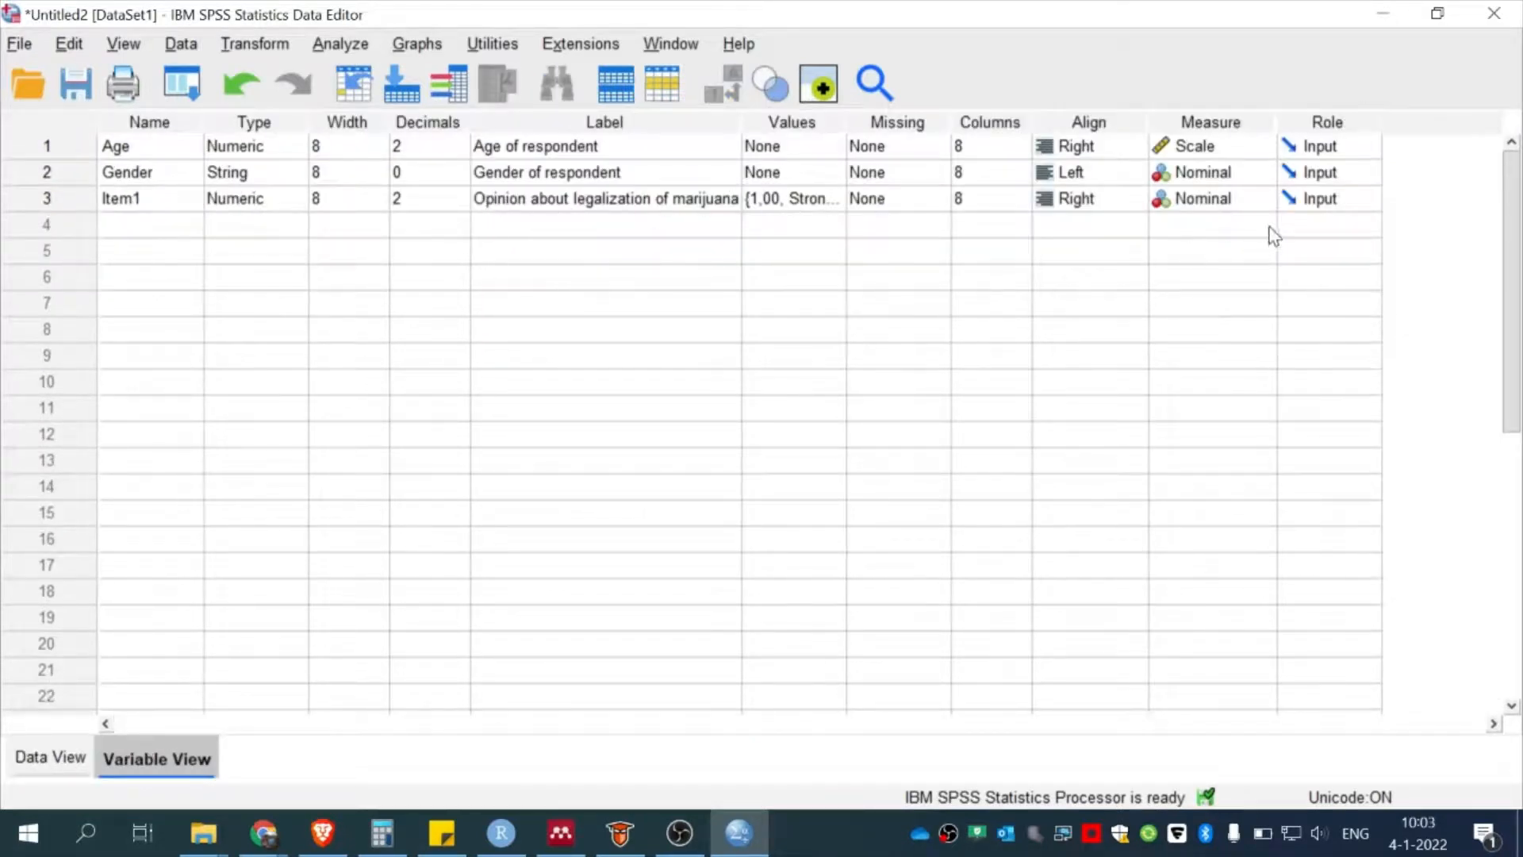
Set the measurement level of Item1 to Scale
click(1230, 121)
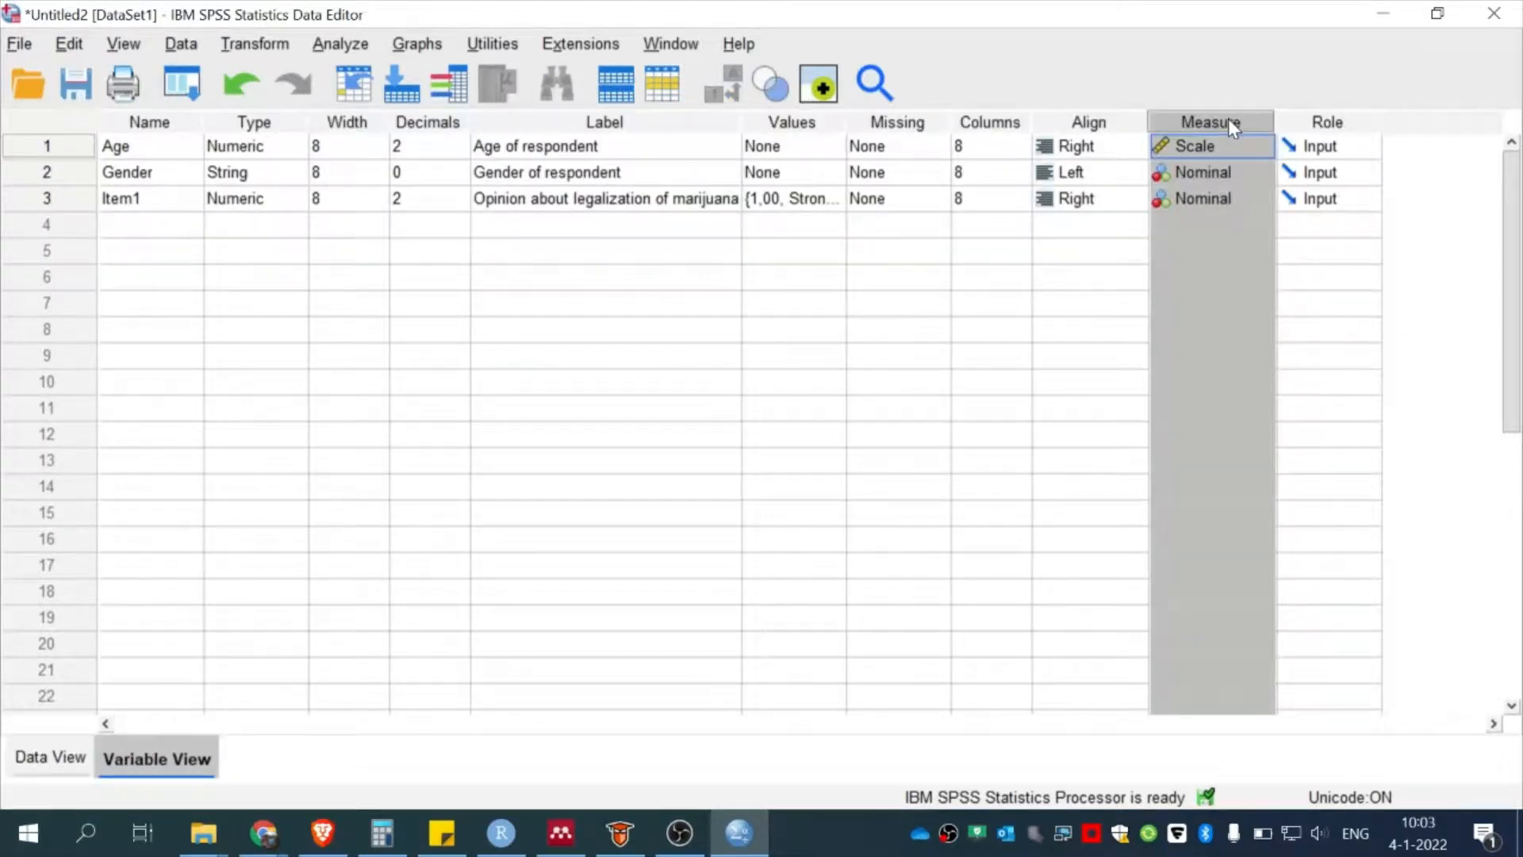
click(1247, 198)
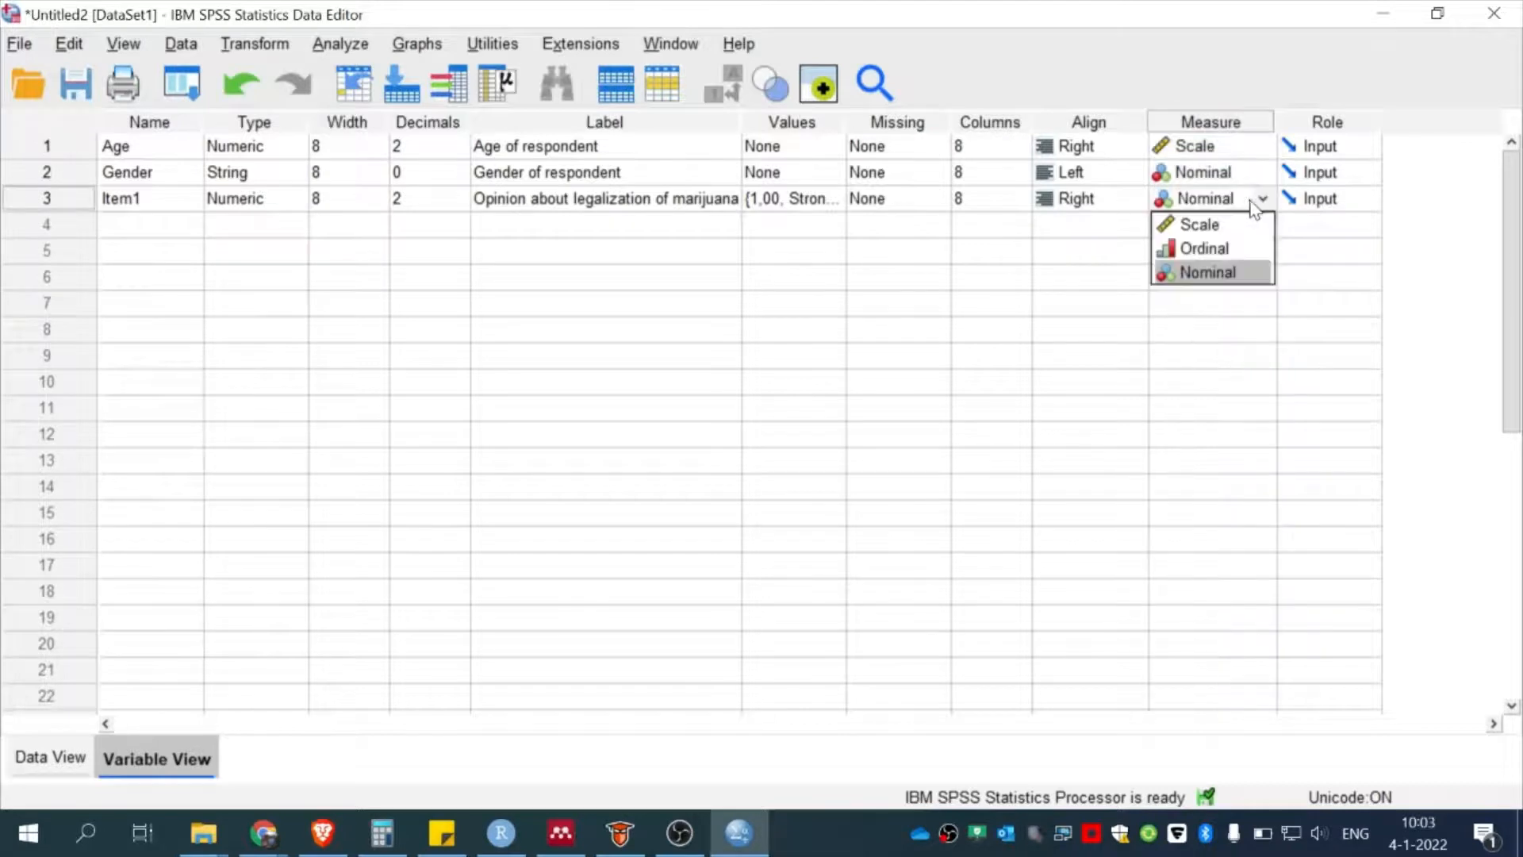
click(1201, 226)
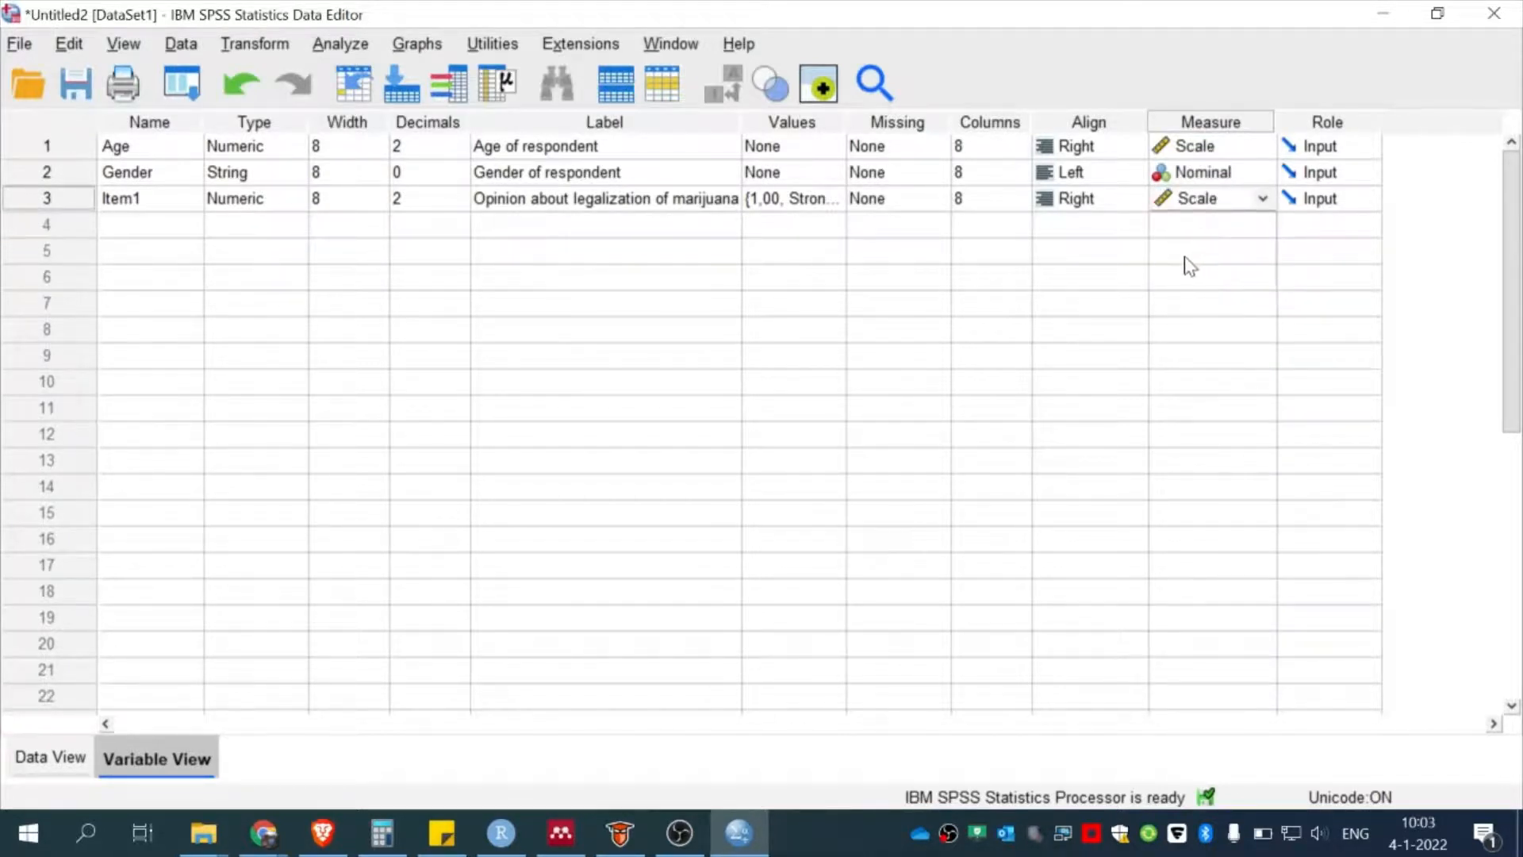
Compare the variable definitions in Variable View with the Age, Gender and Item1 columns in Data View
click(57, 774)
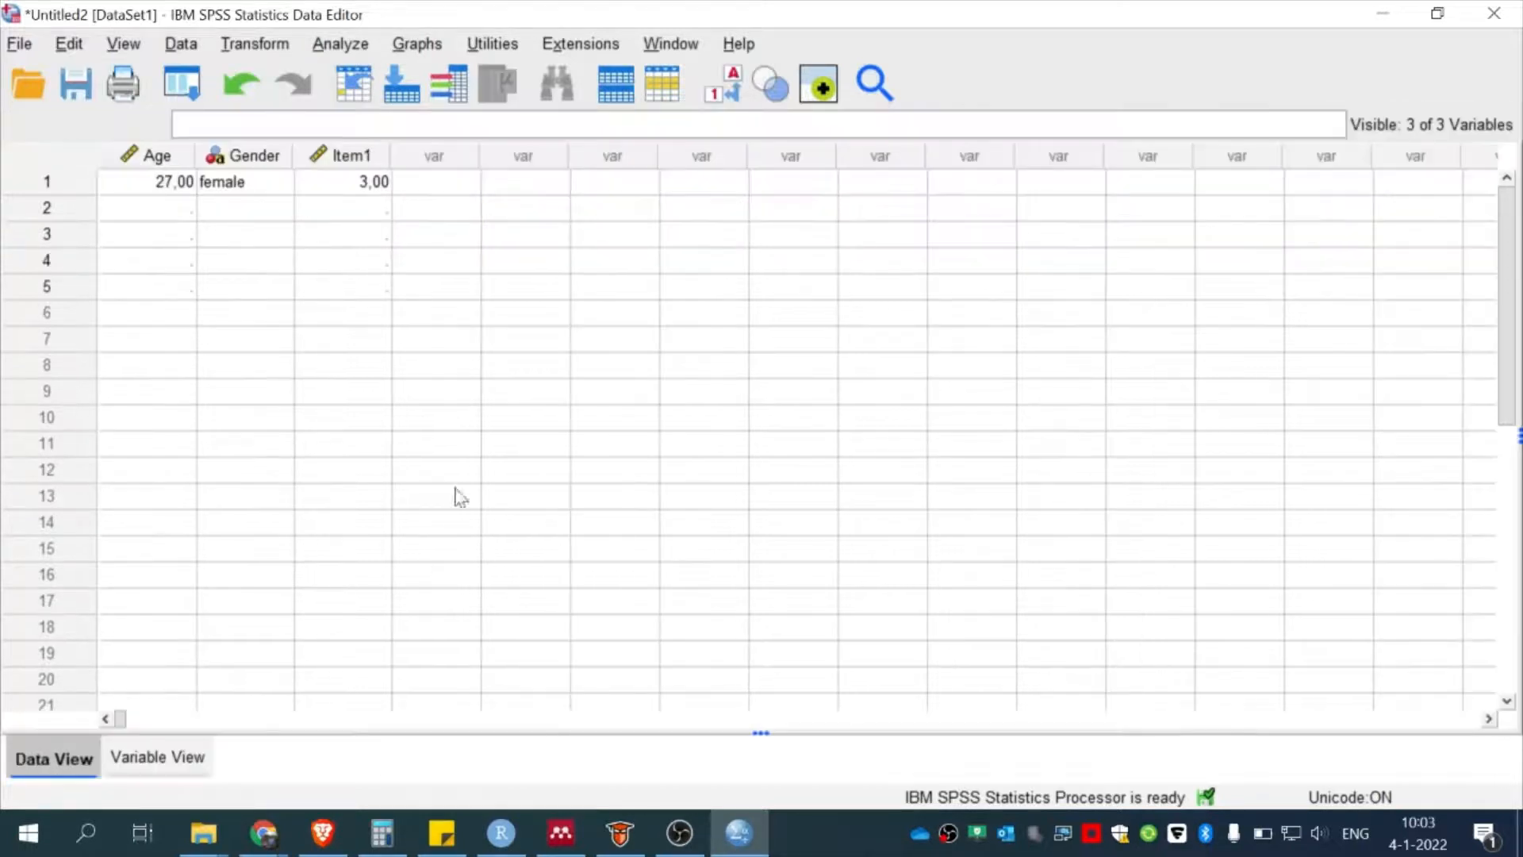
click(163, 209)
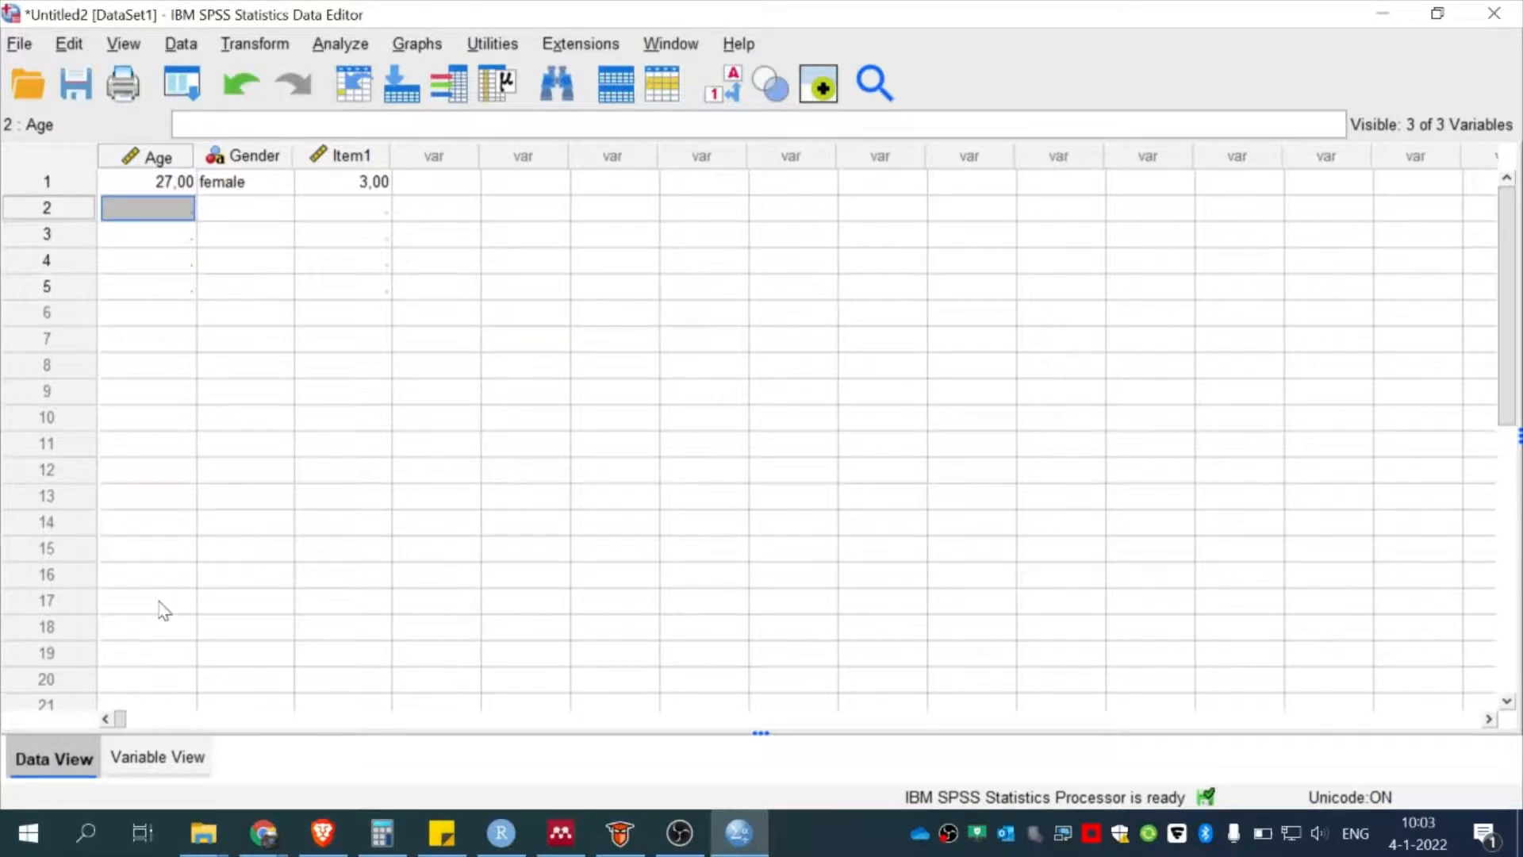
click(163, 755)
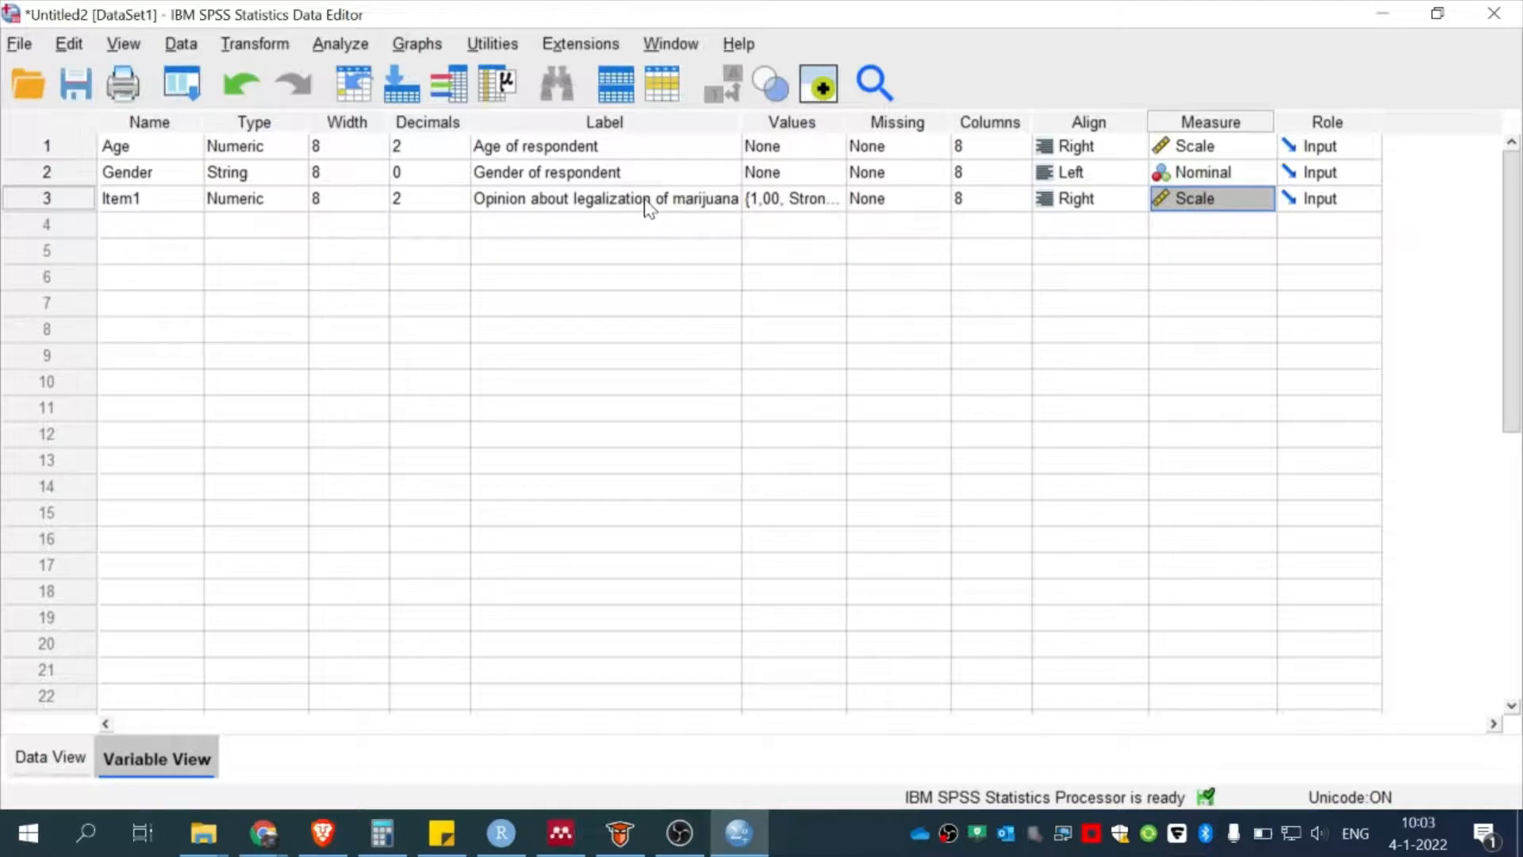
click(50, 763)
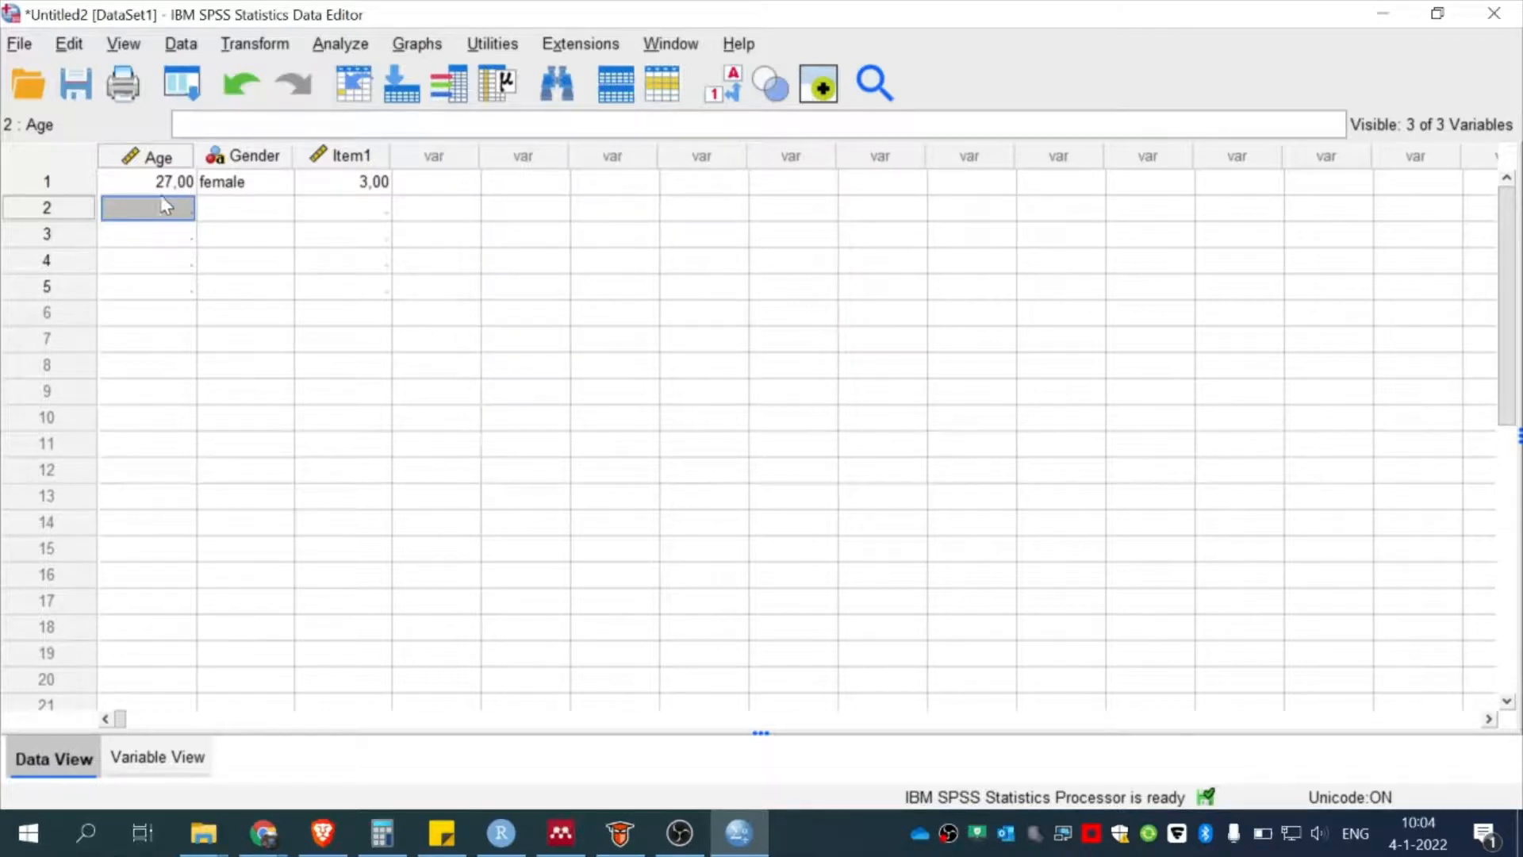
click(147, 755)
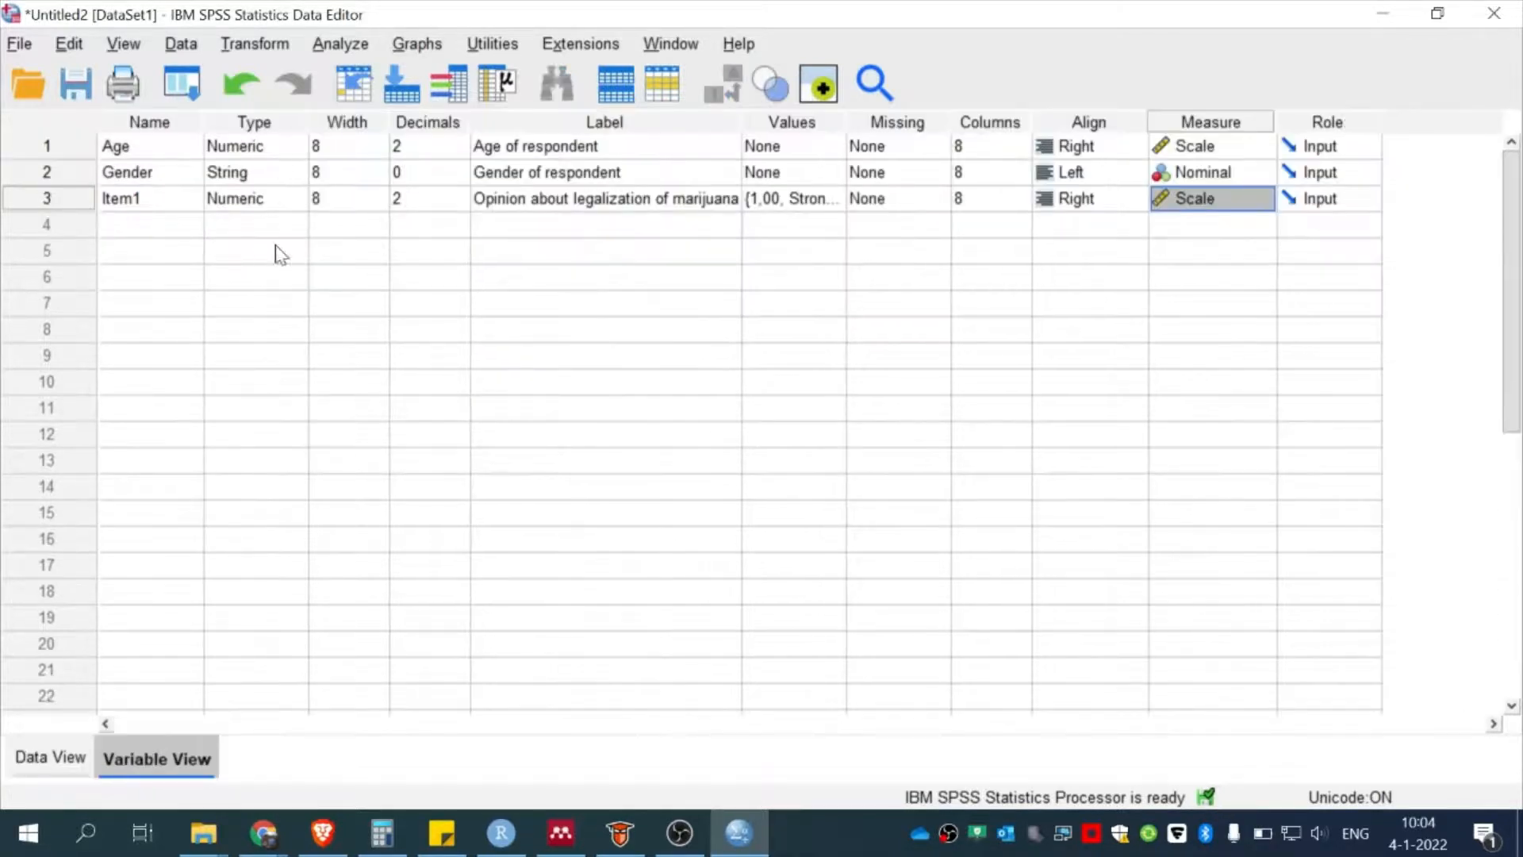
click(61, 762)
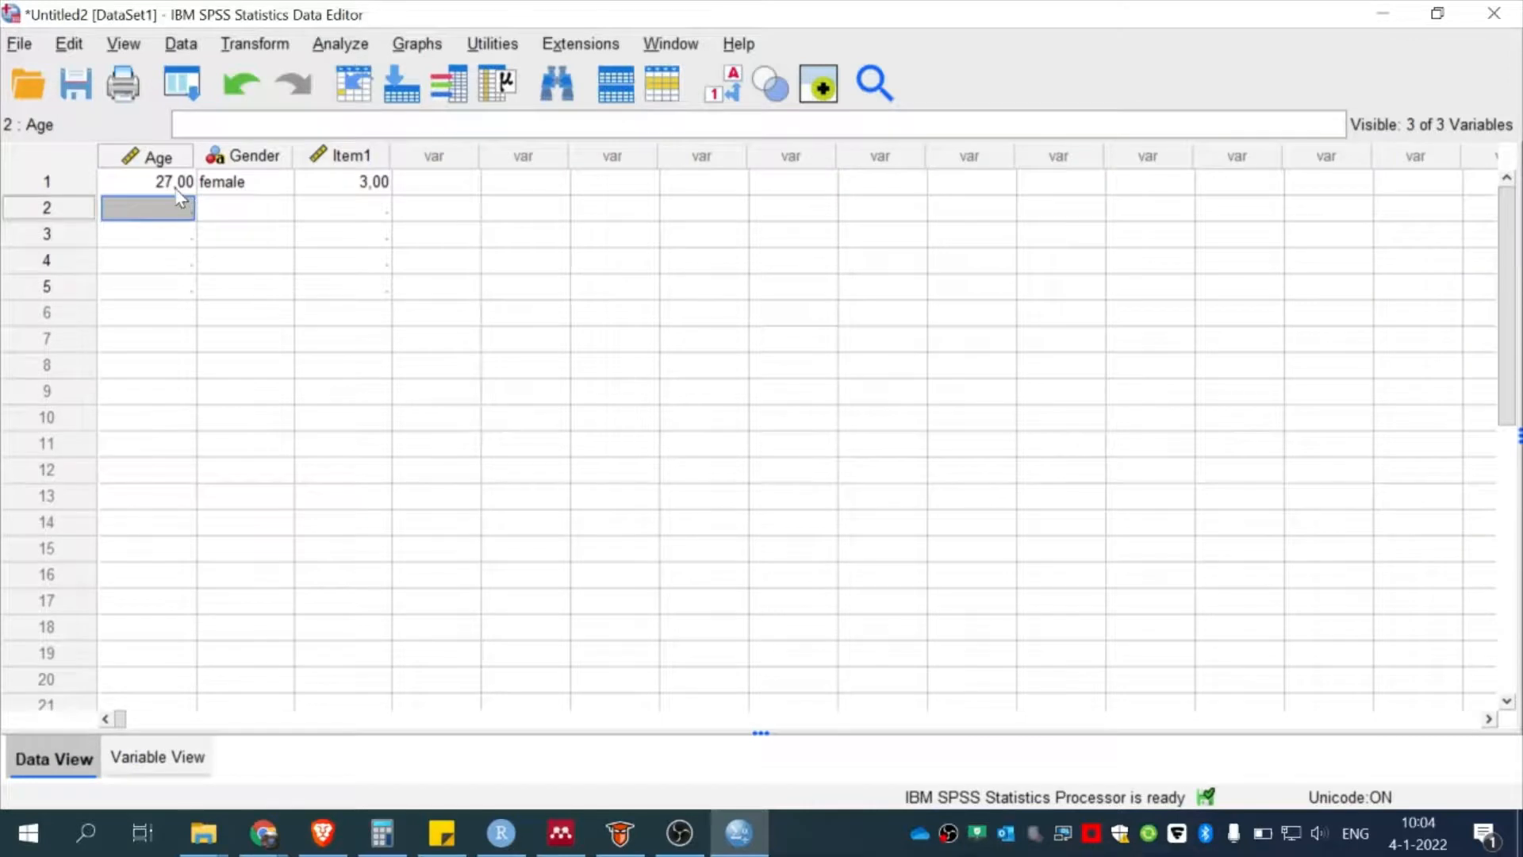
Try to enter the text female in the second case's Age cell
key(Up)
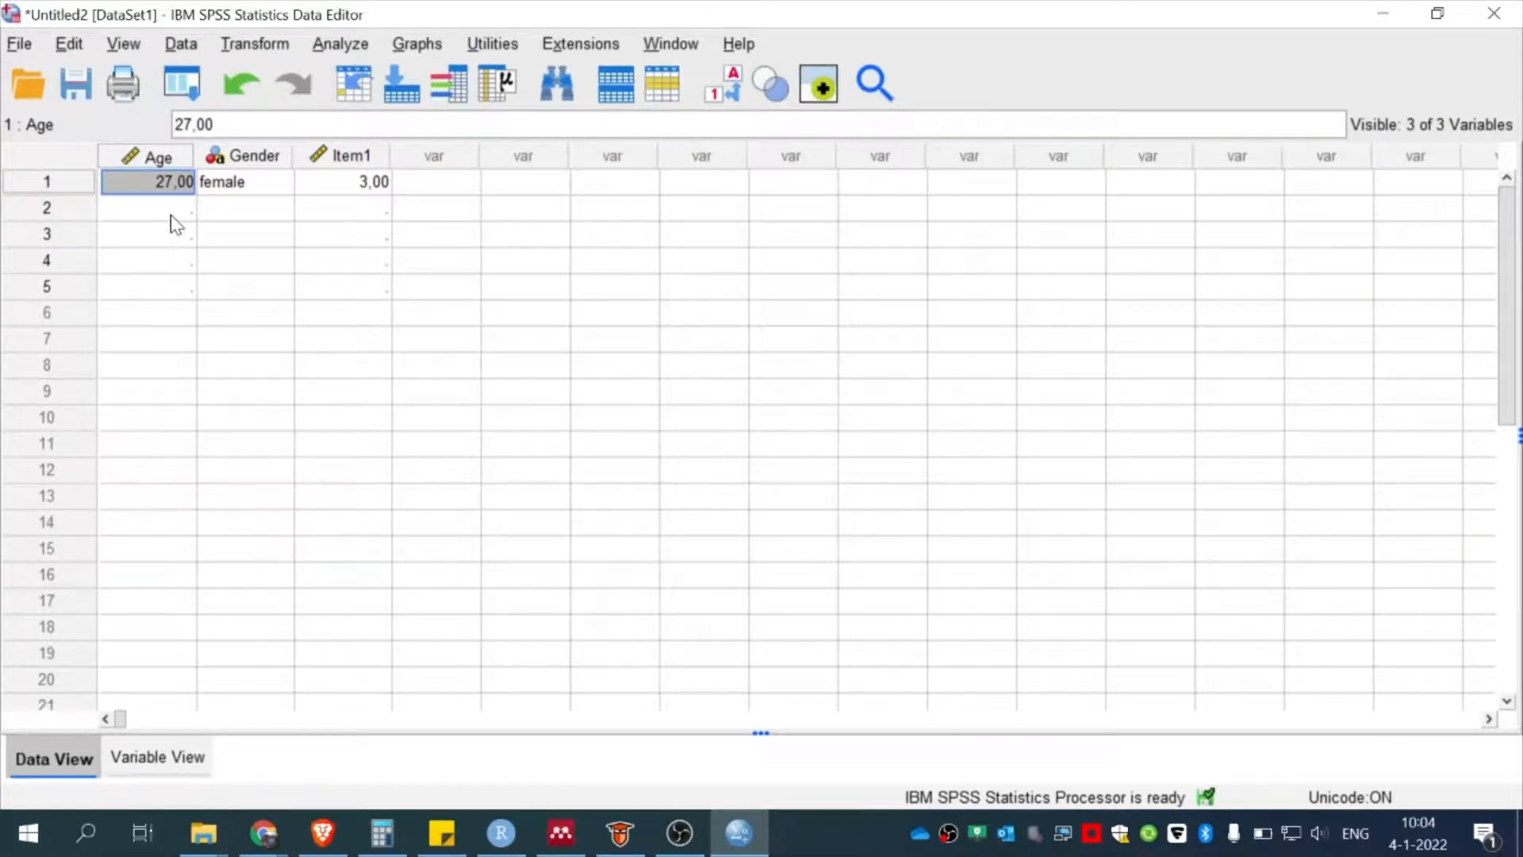
click(171, 214)
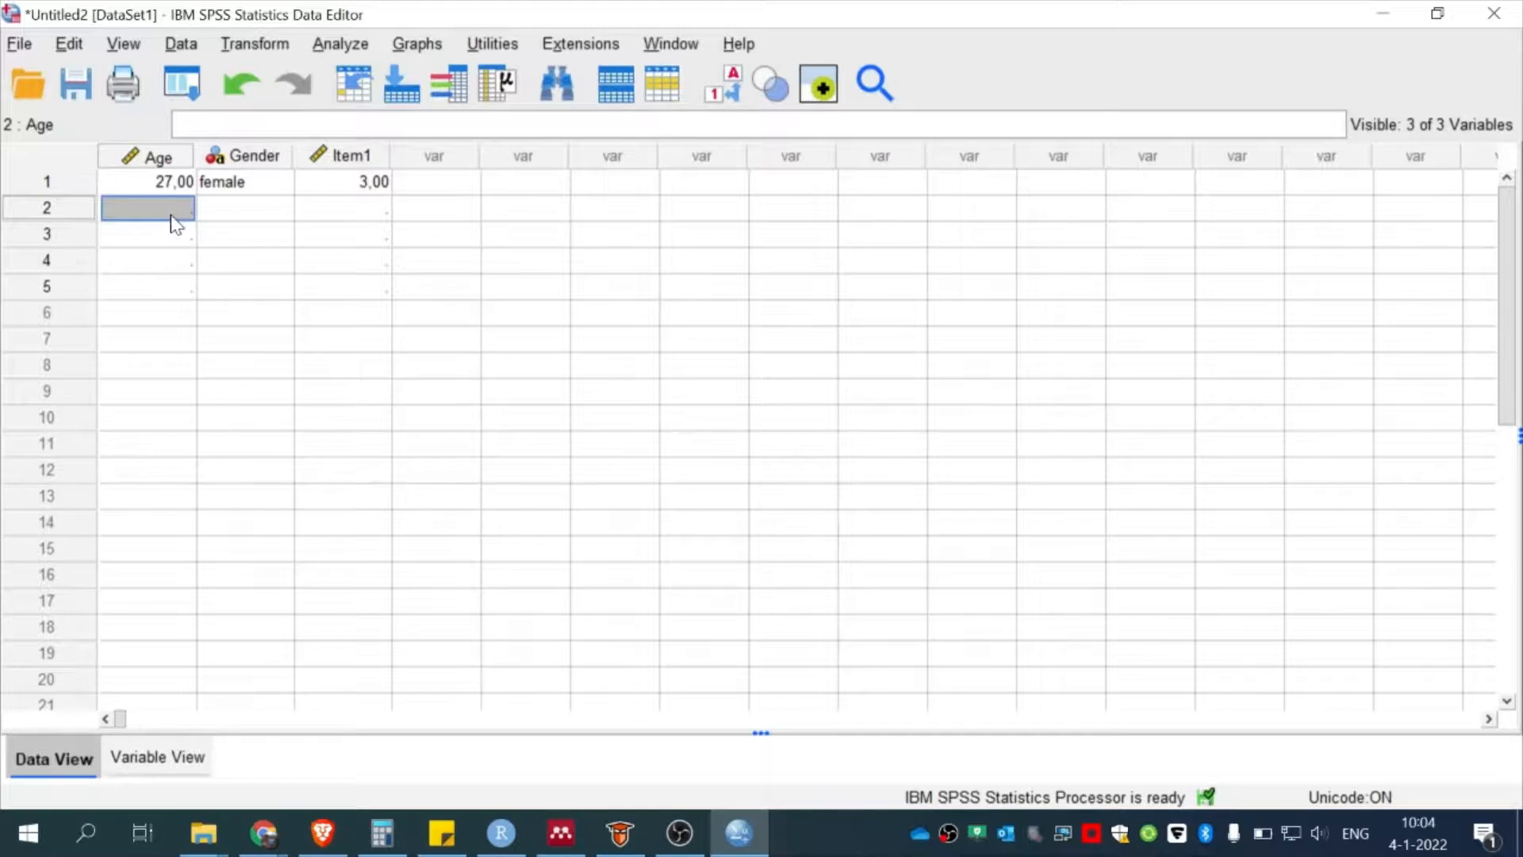
text(female)
key(Return)
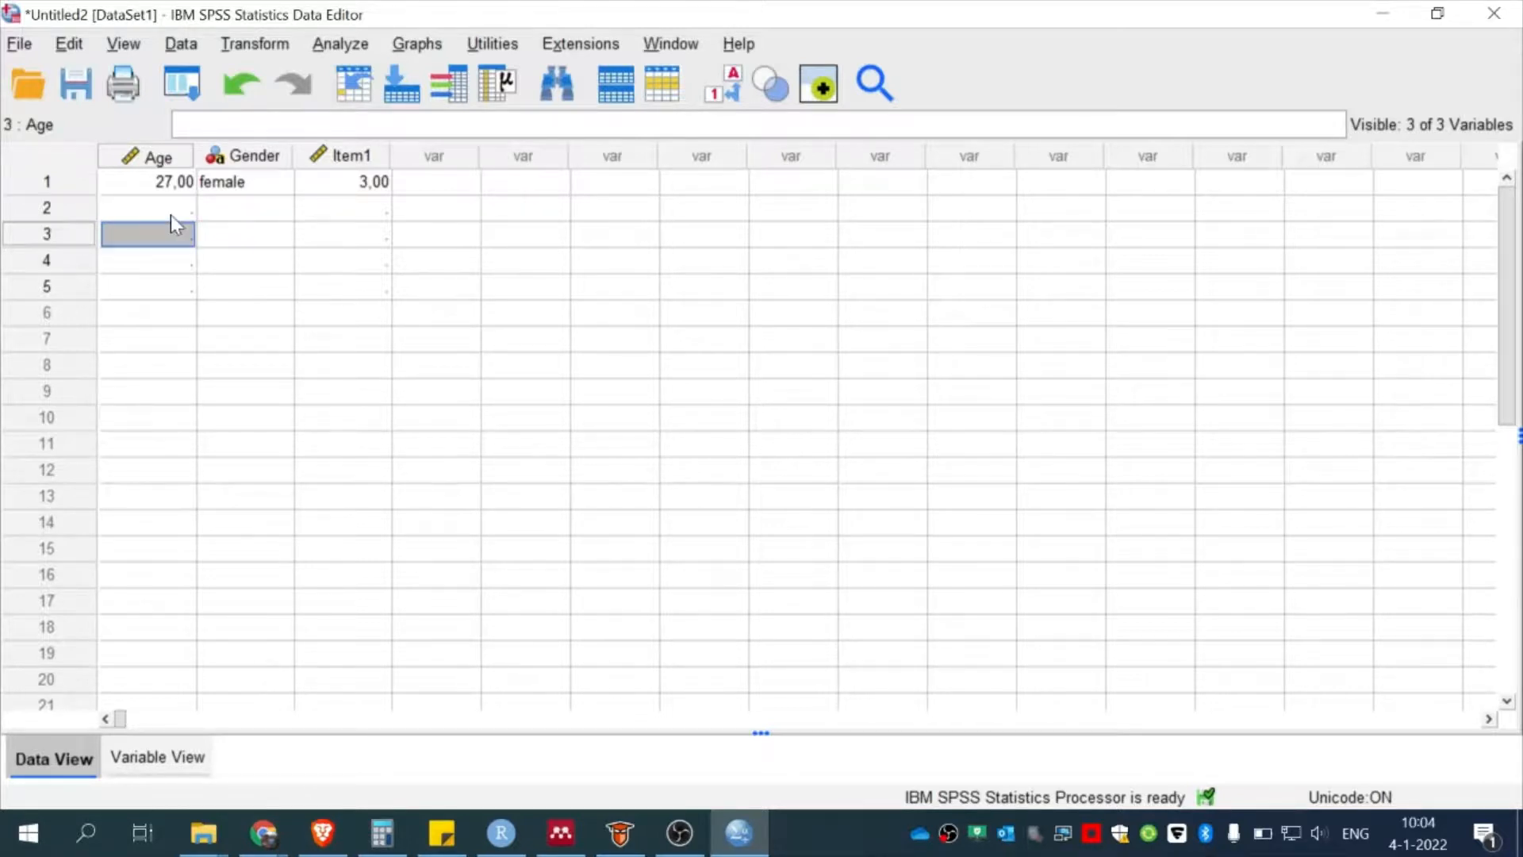
Try entering 1 in the second case's Gender cell, clear it again and inspect the Gender column
click(170, 216)
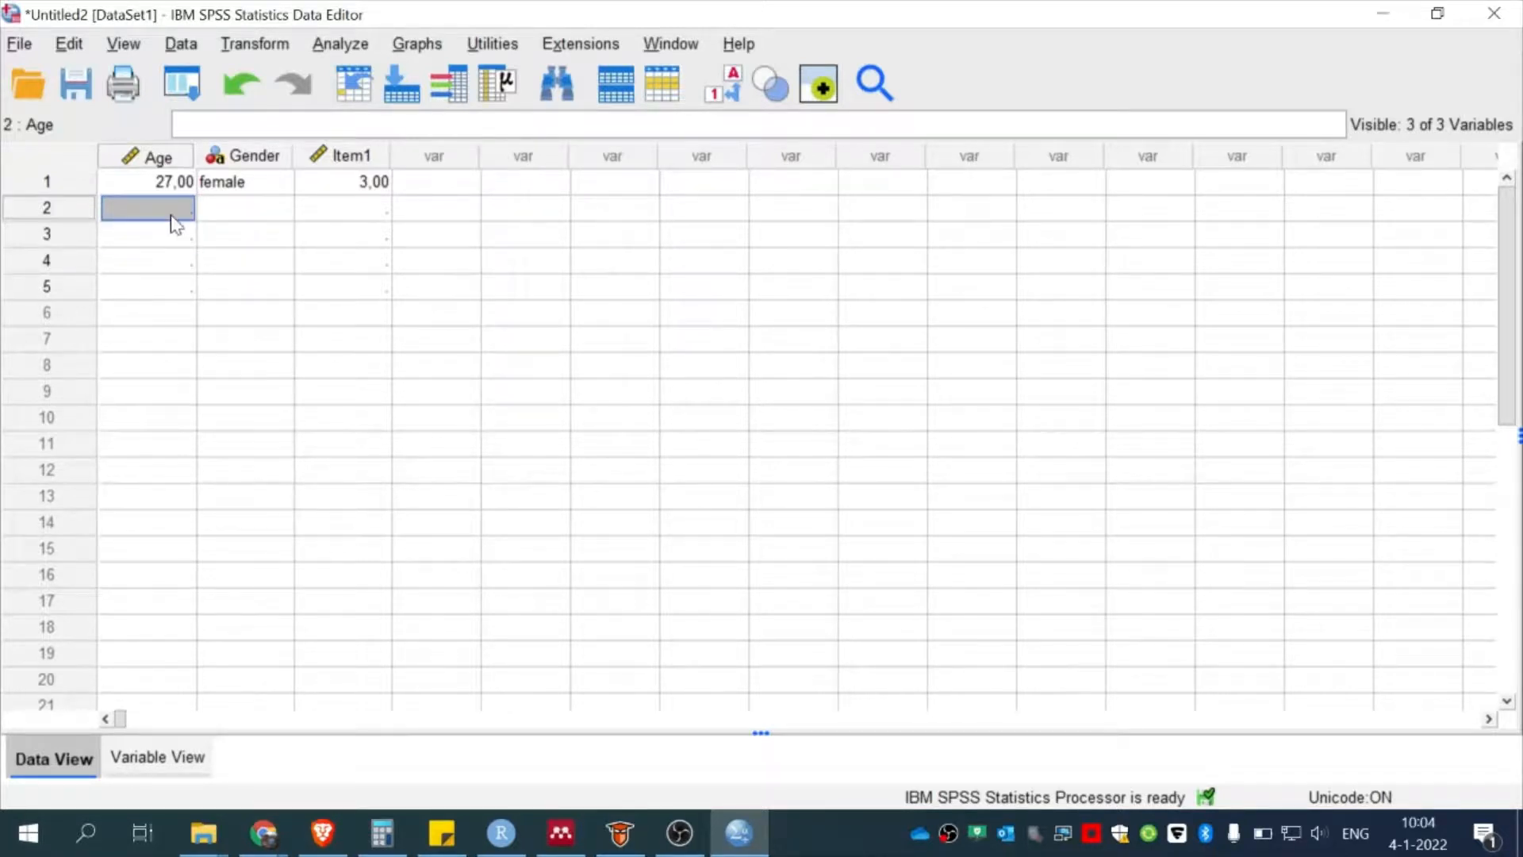
key(Tab)
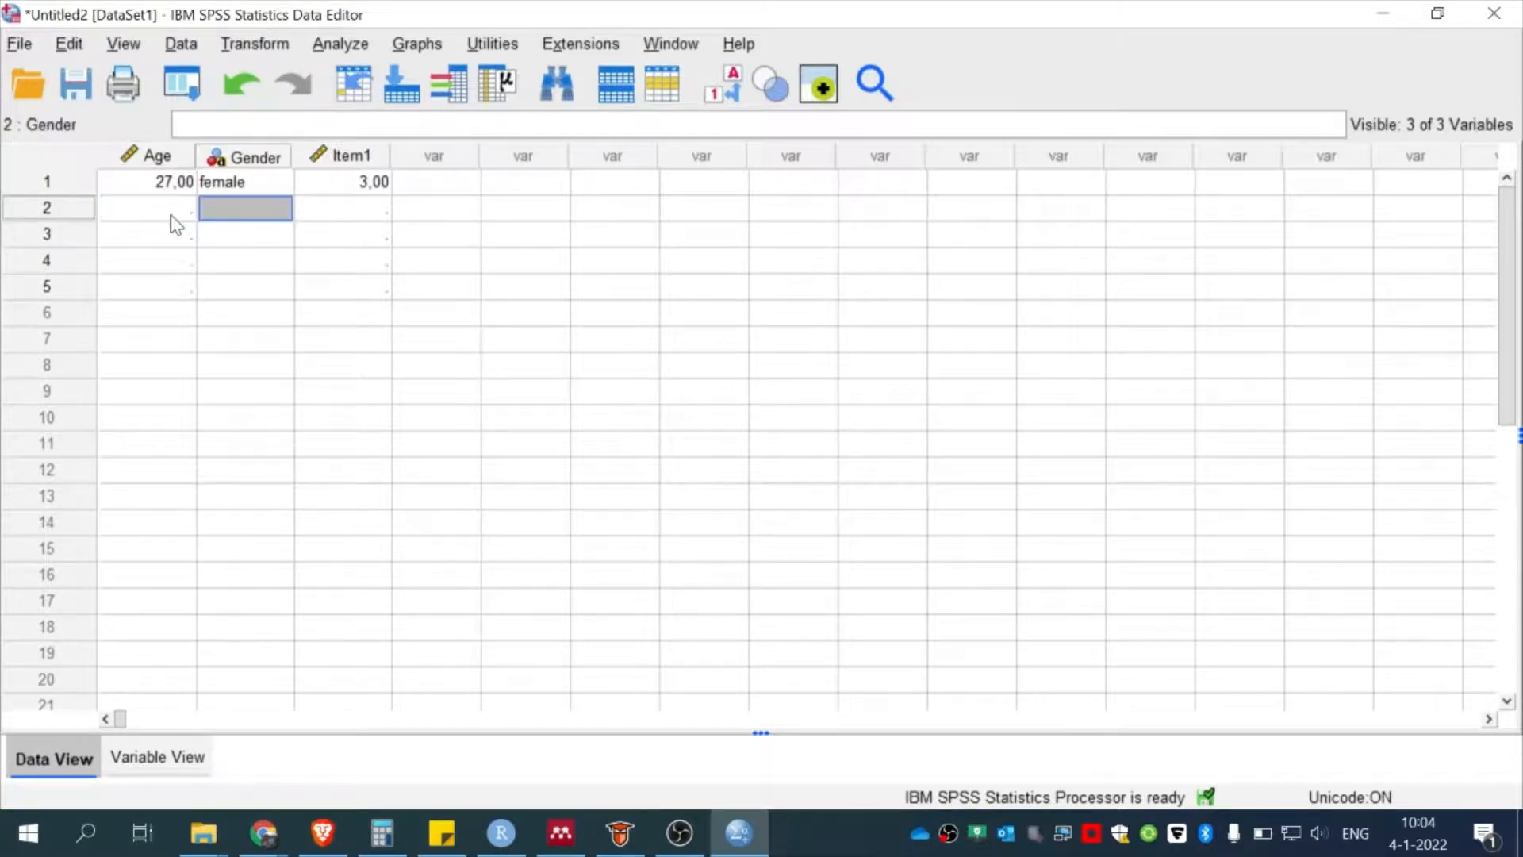
text(1)
key(Return)
key(Up)
key(Return)
key(Up)
key(BackSpace)
key(Up)
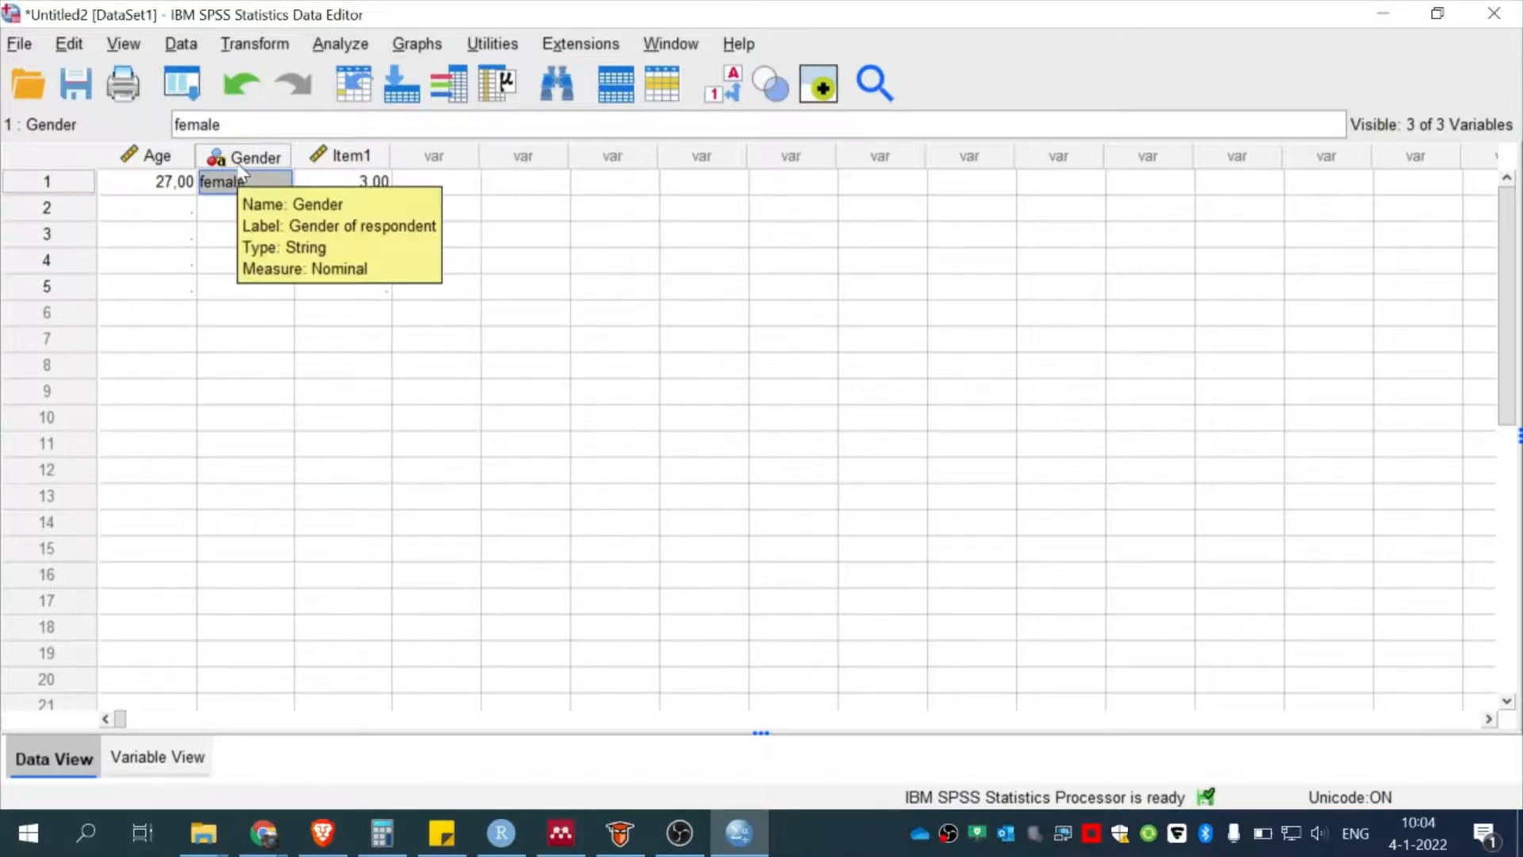
click(264, 155)
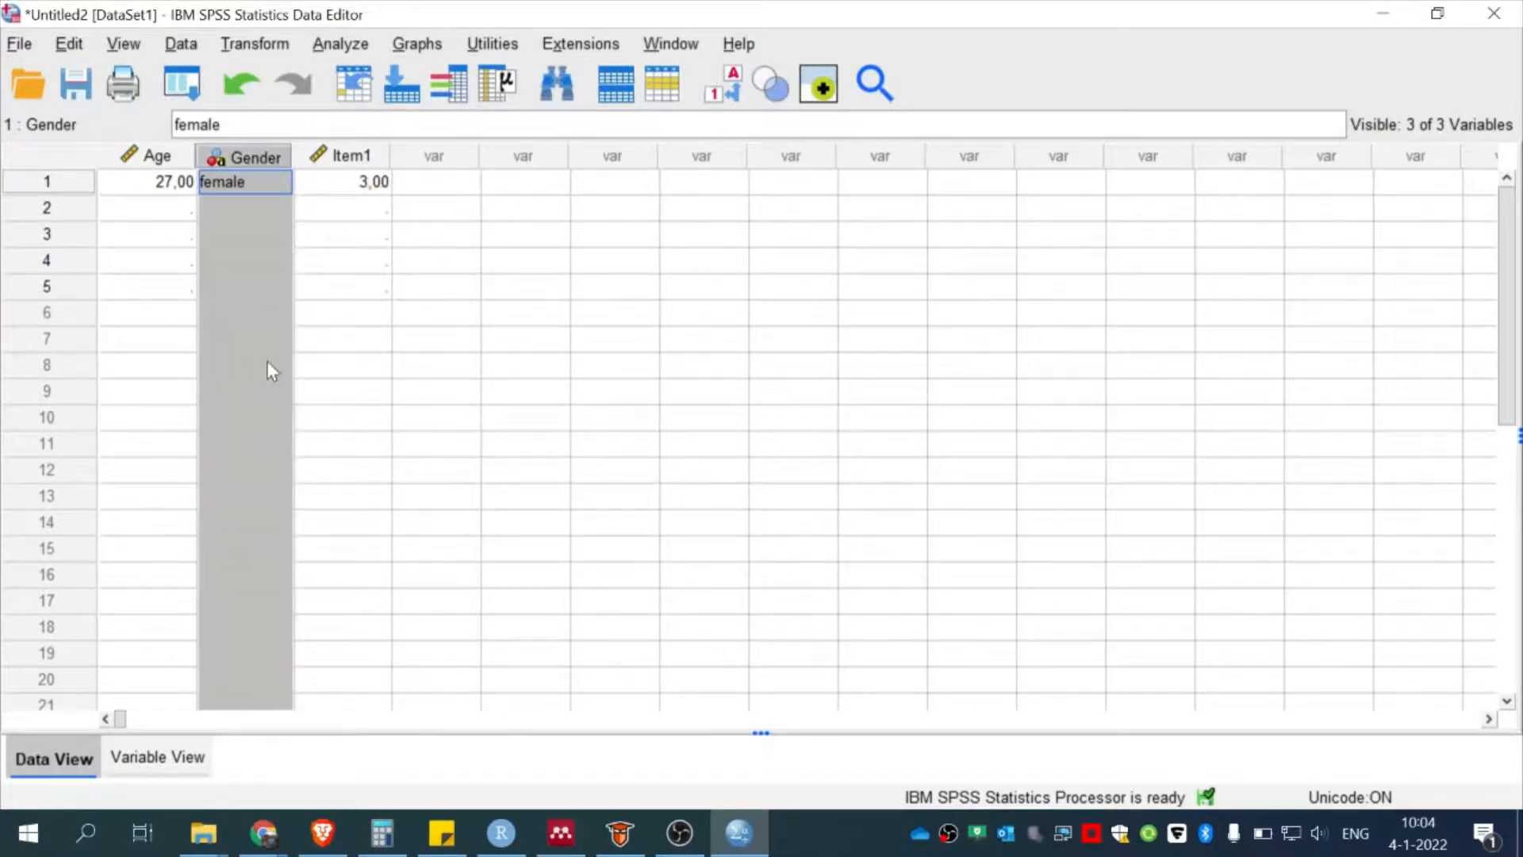
click(263, 259)
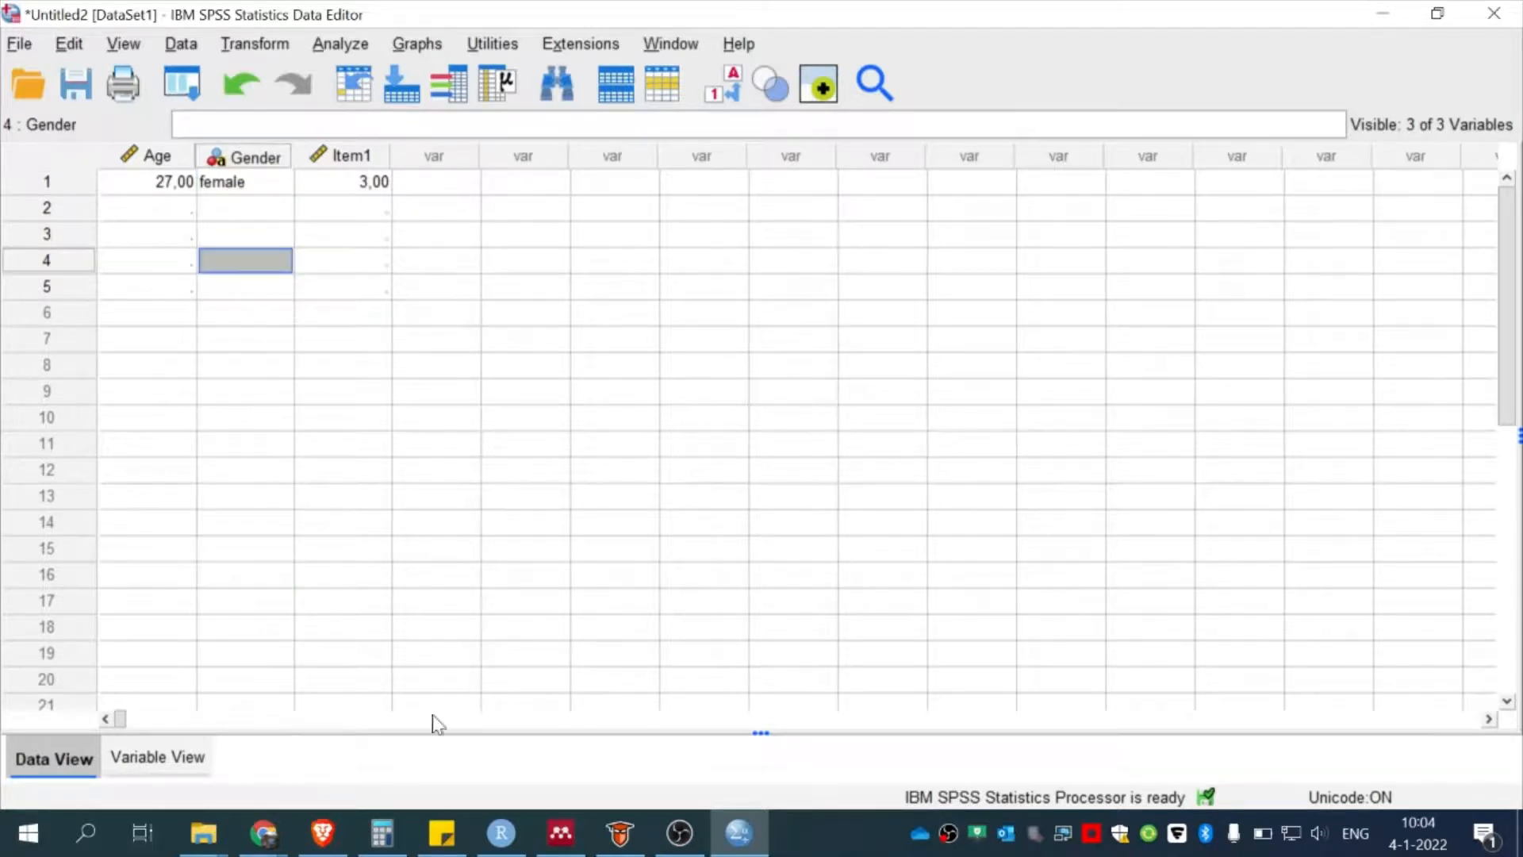
Add a fourth variable named Gender2 in Variable View
click(191, 760)
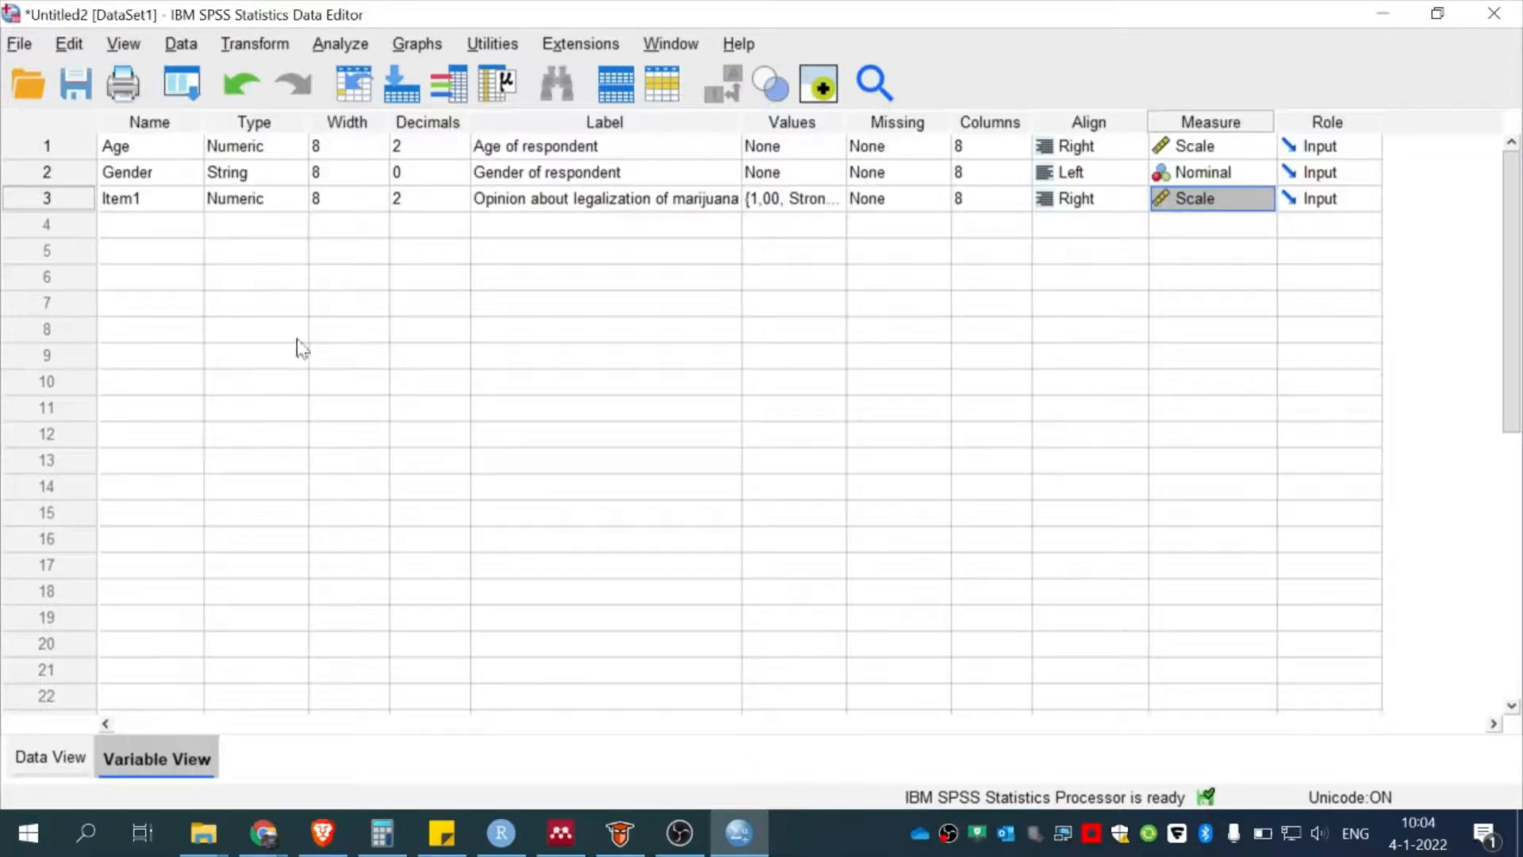
click(179, 233)
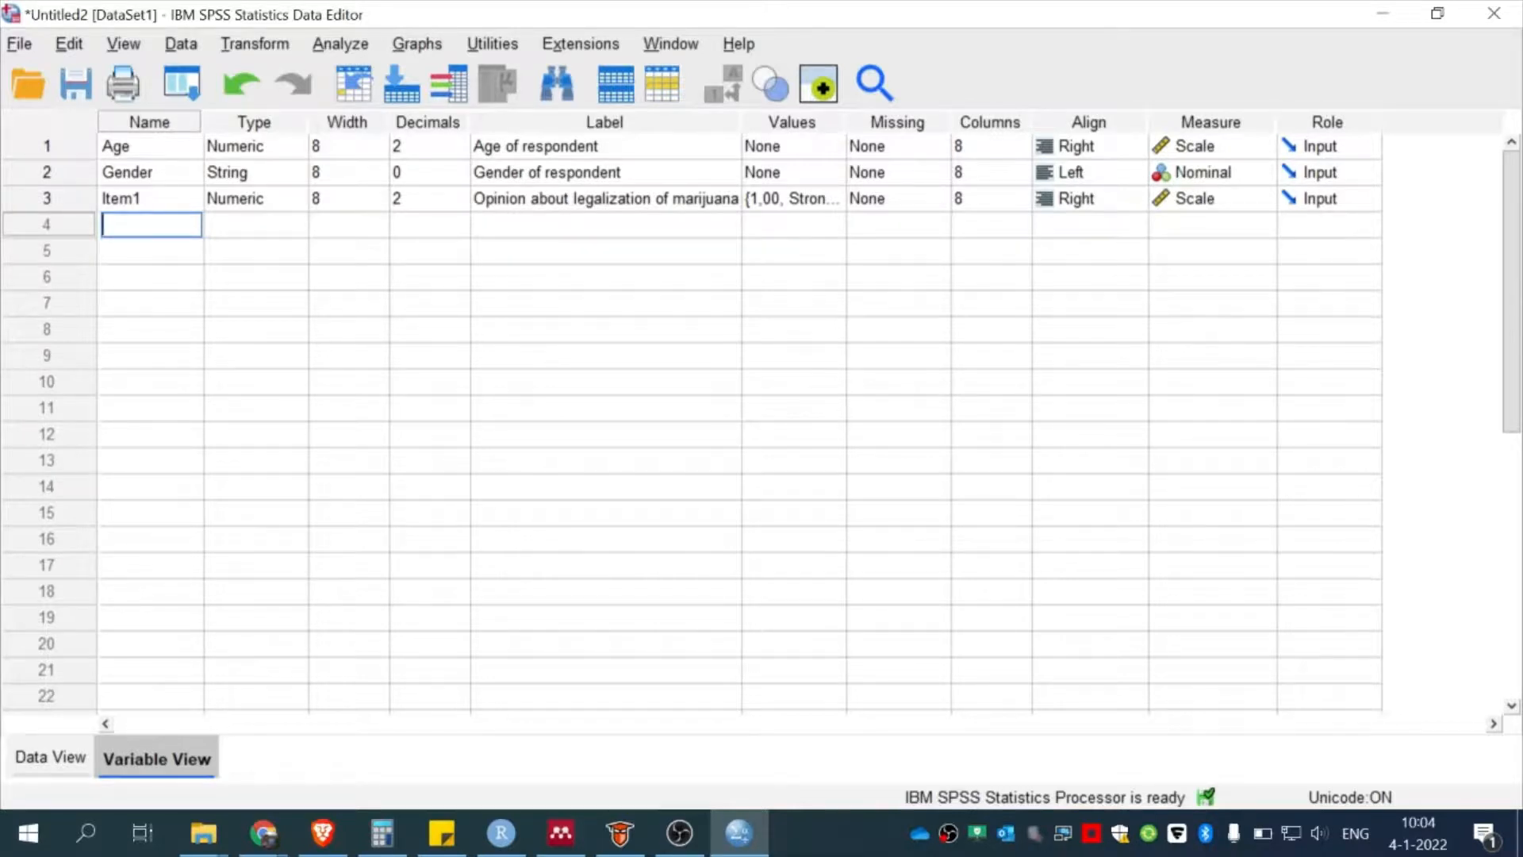
text(Gender2)
click(264, 303)
click(164, 226)
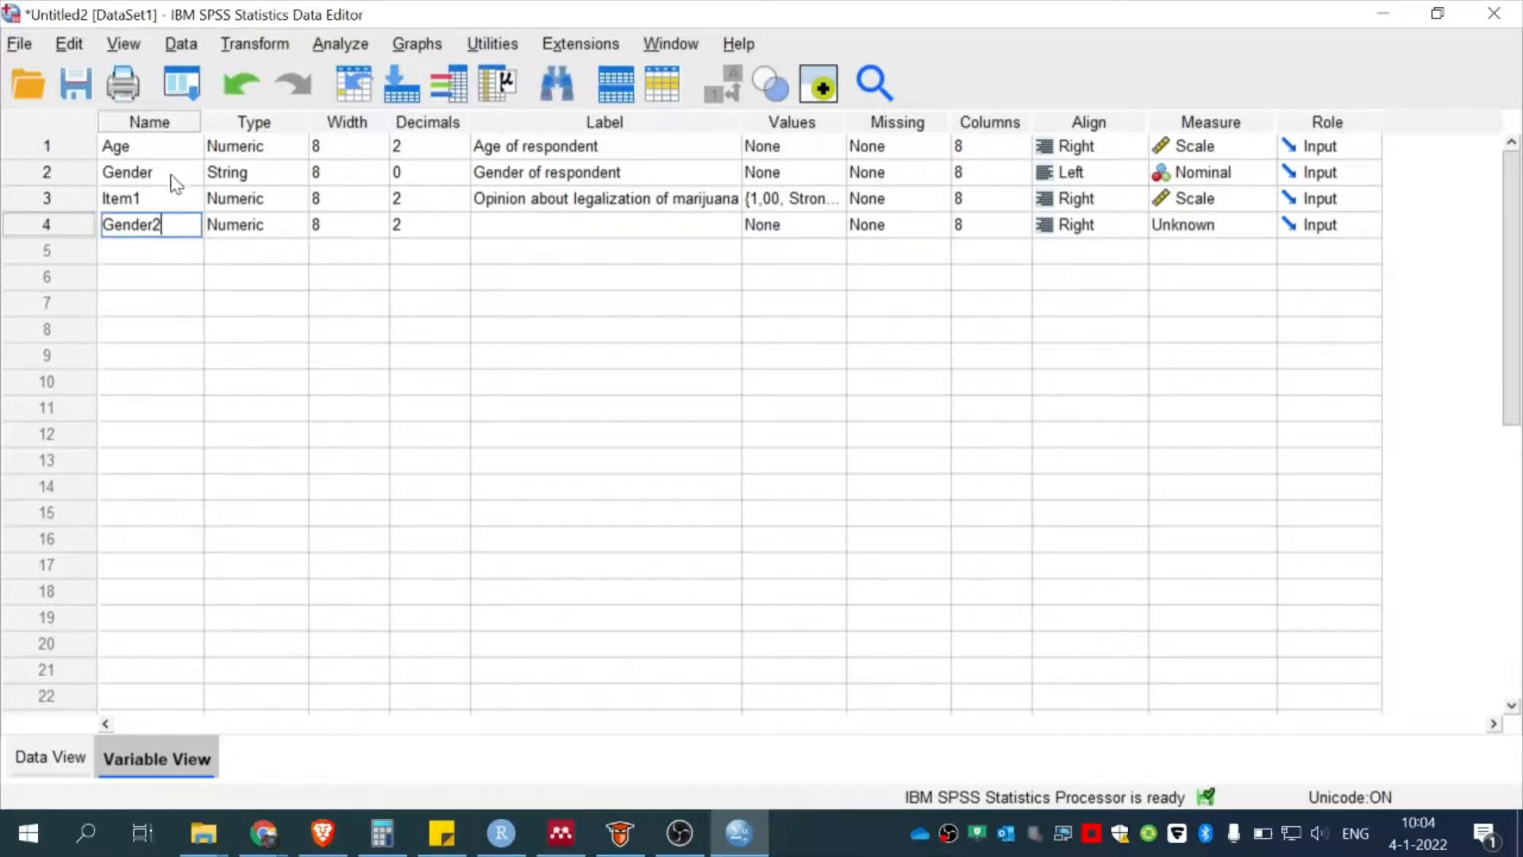
Compare the types of Gender and Gender2, and label Gender2 "Gender of respondent using numeric"
click(175, 184)
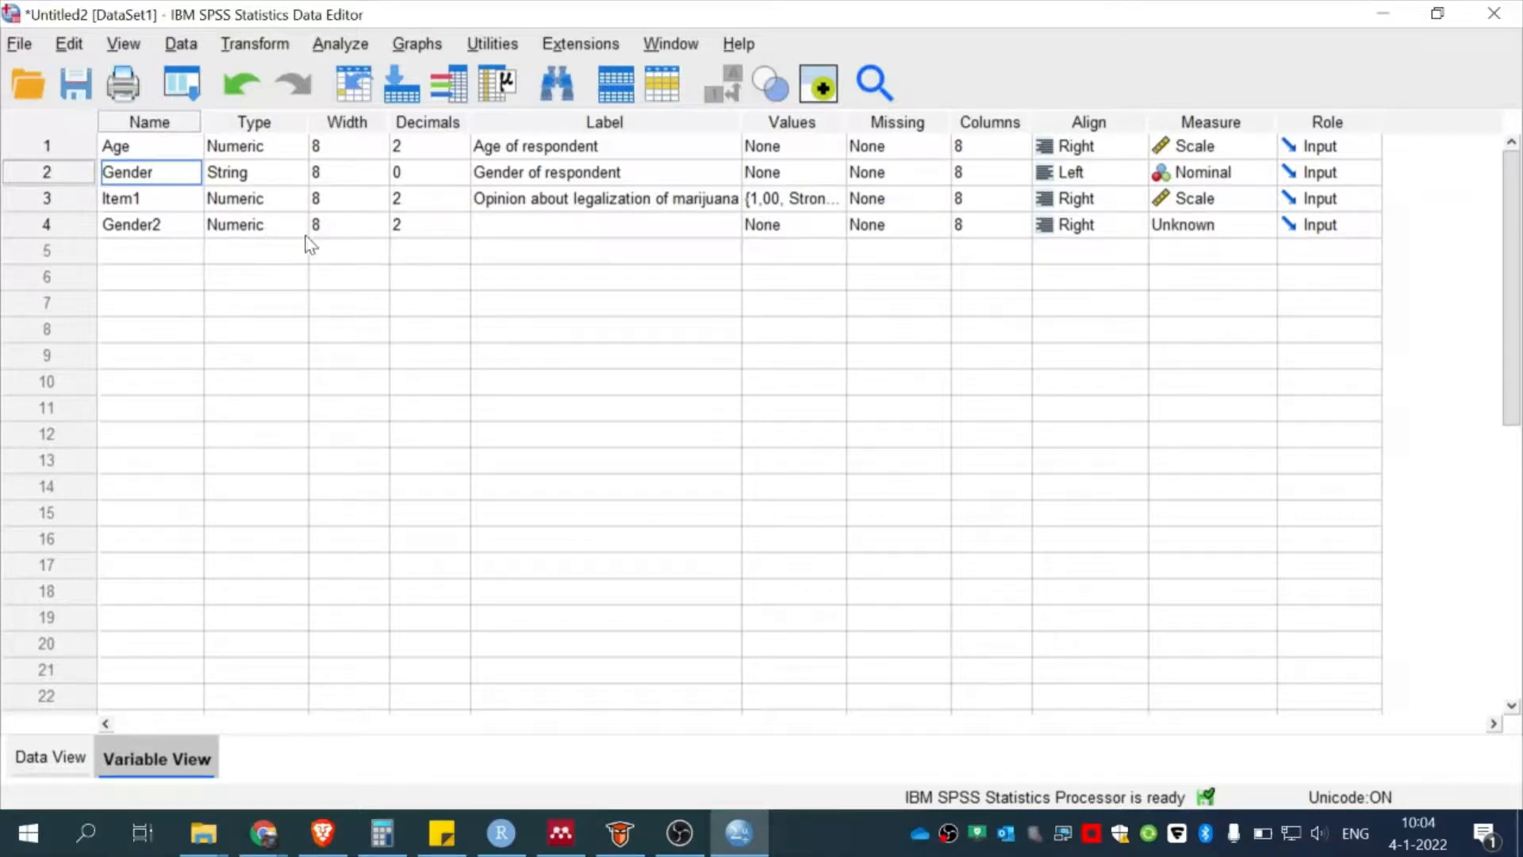
click(262, 168)
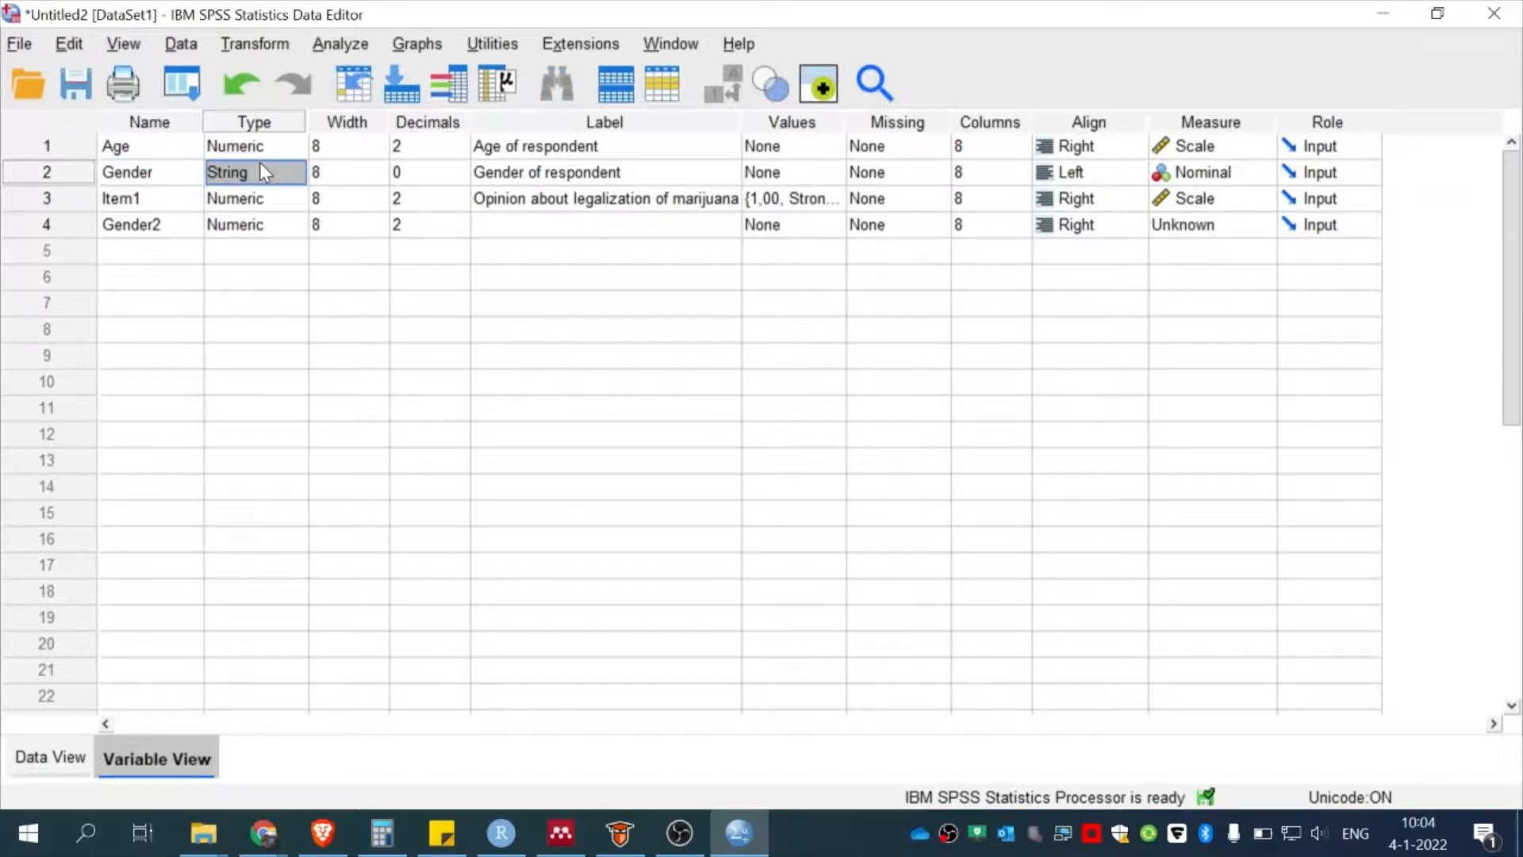
click(261, 228)
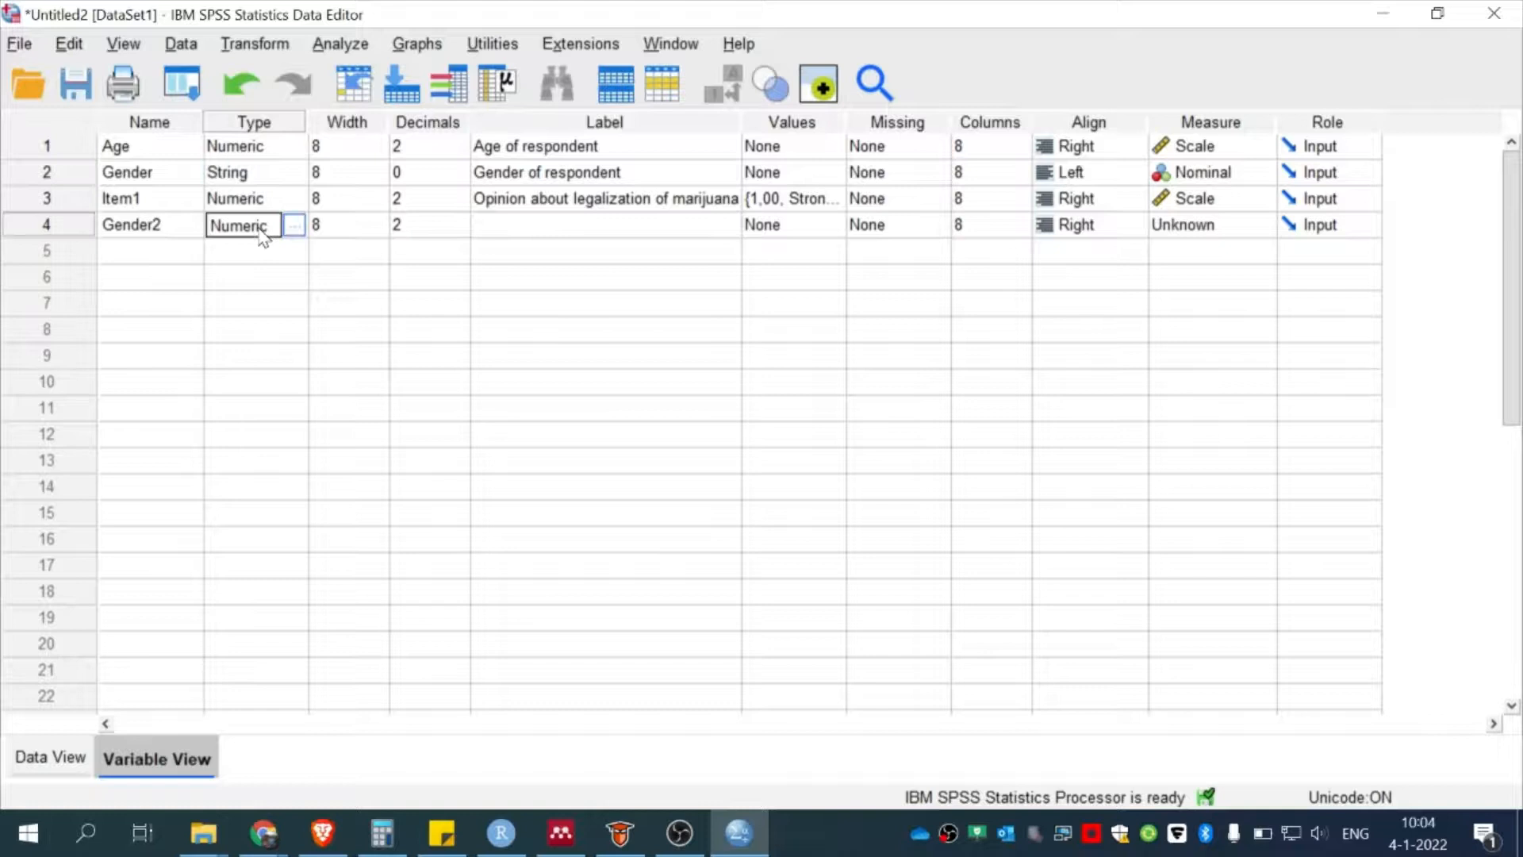
click(532, 228)
text(Ge)
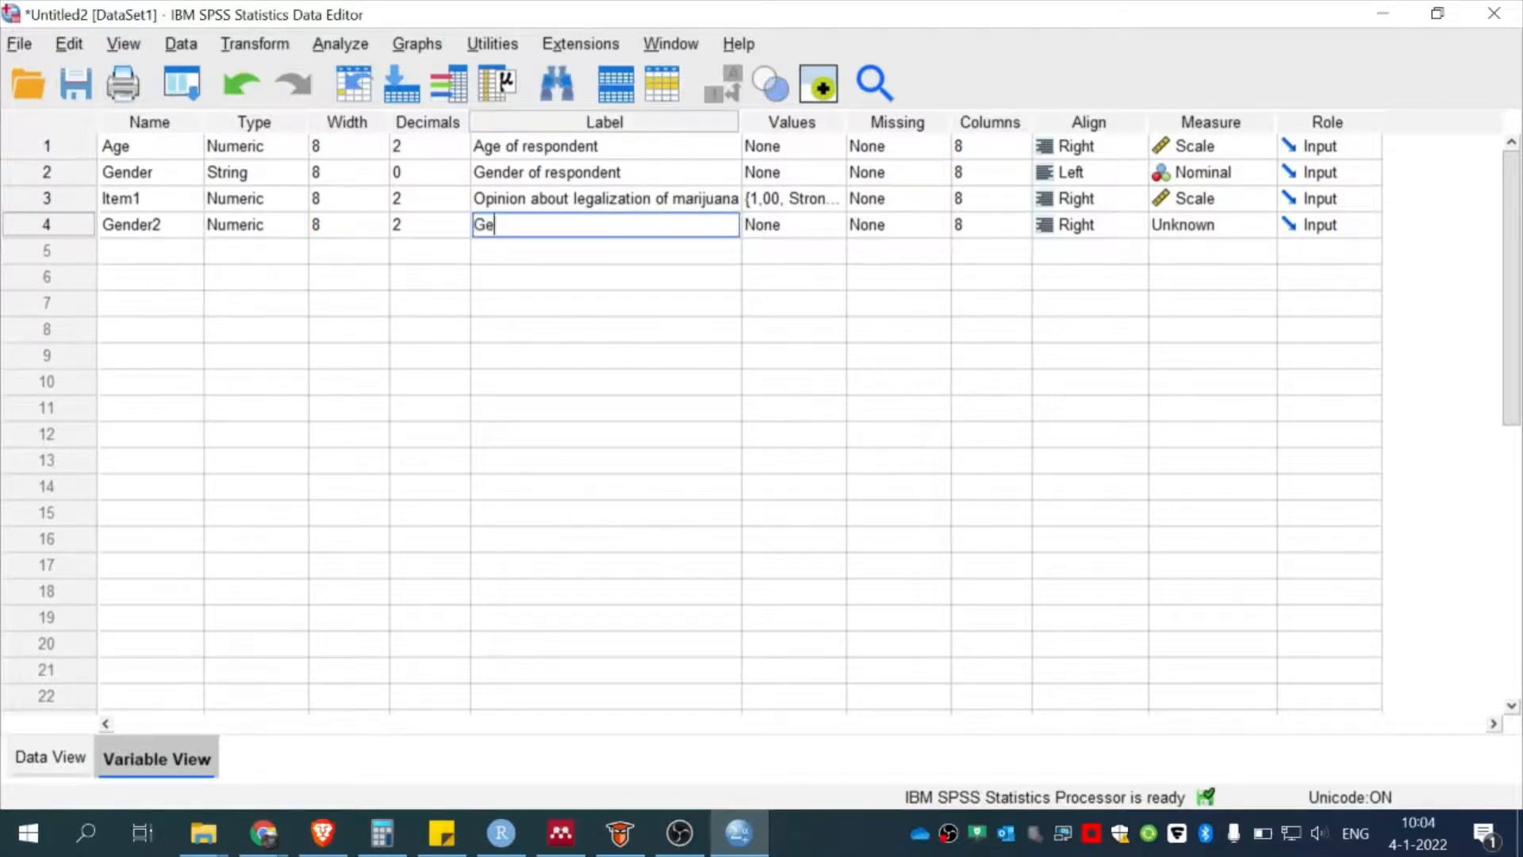
text(nder of respondent usi)
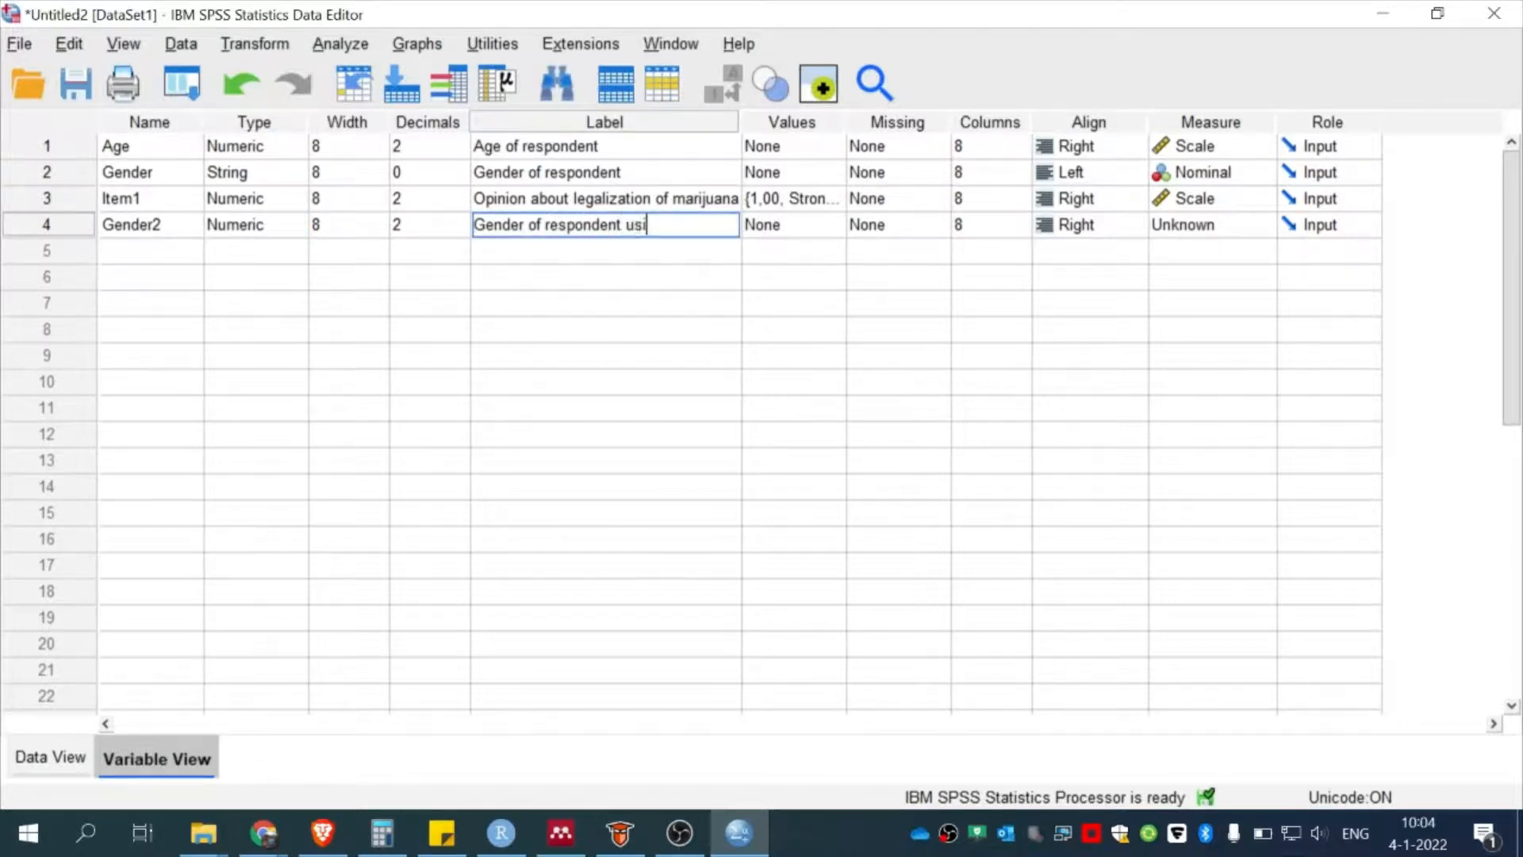
text(ng numeric)
key(Tab)
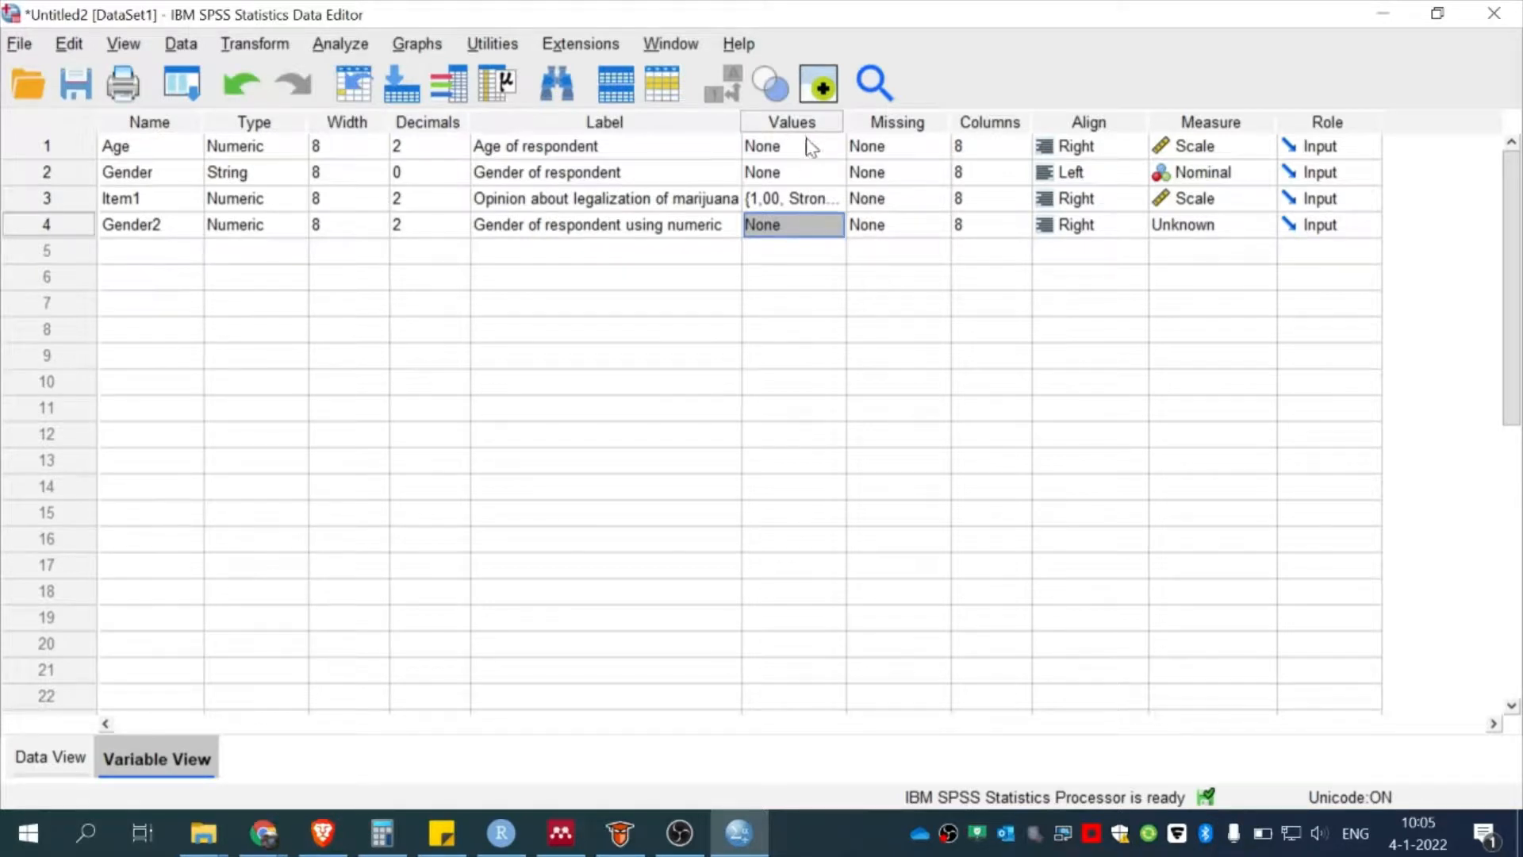
Define value labels for Gender2 as 1 = female and 2 = male
click(835, 230)
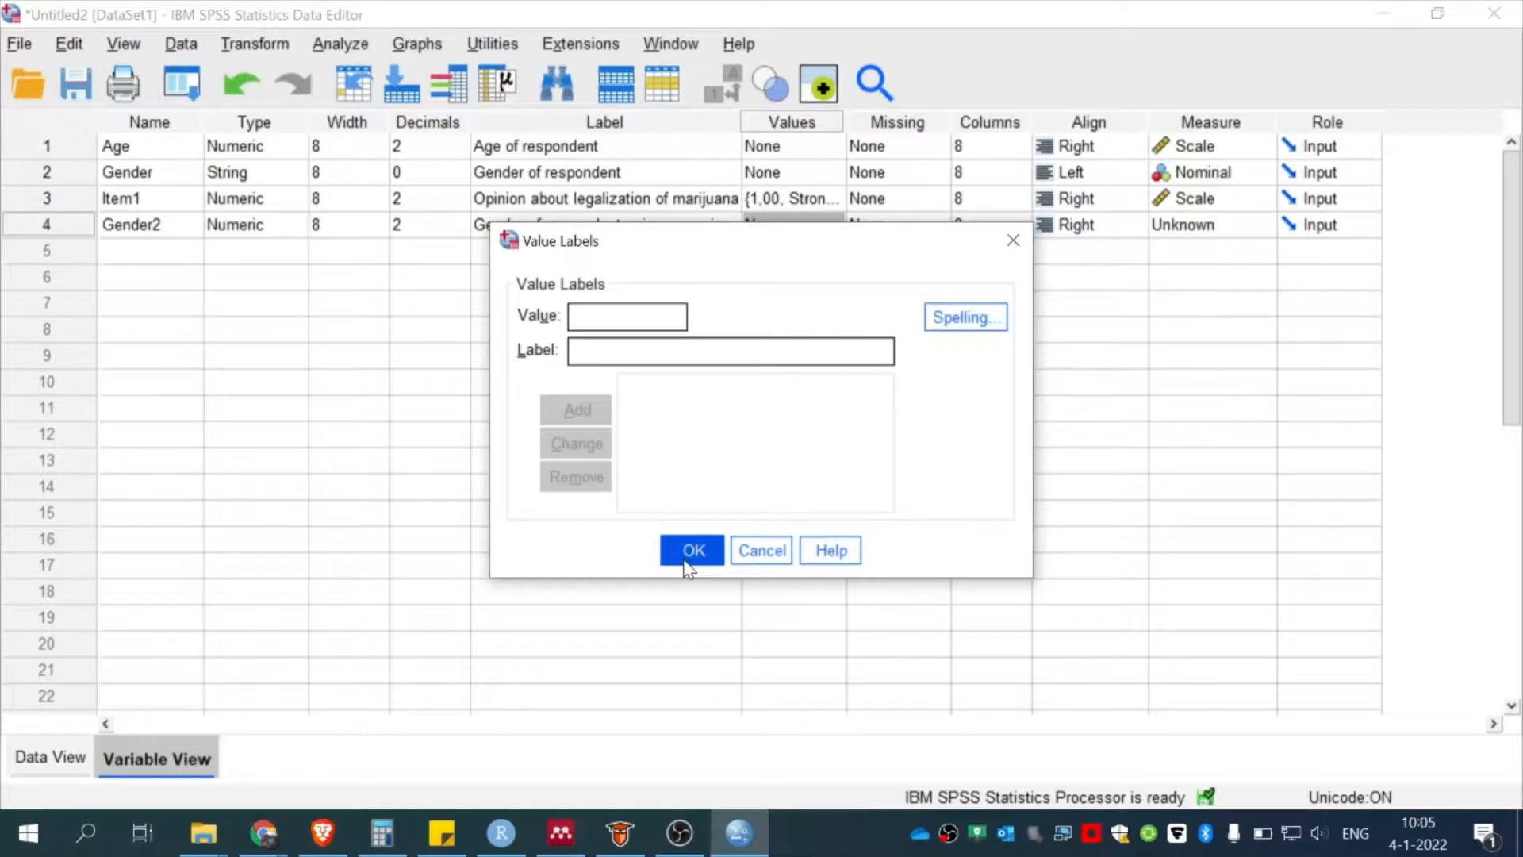
text(1)
key(Tab)
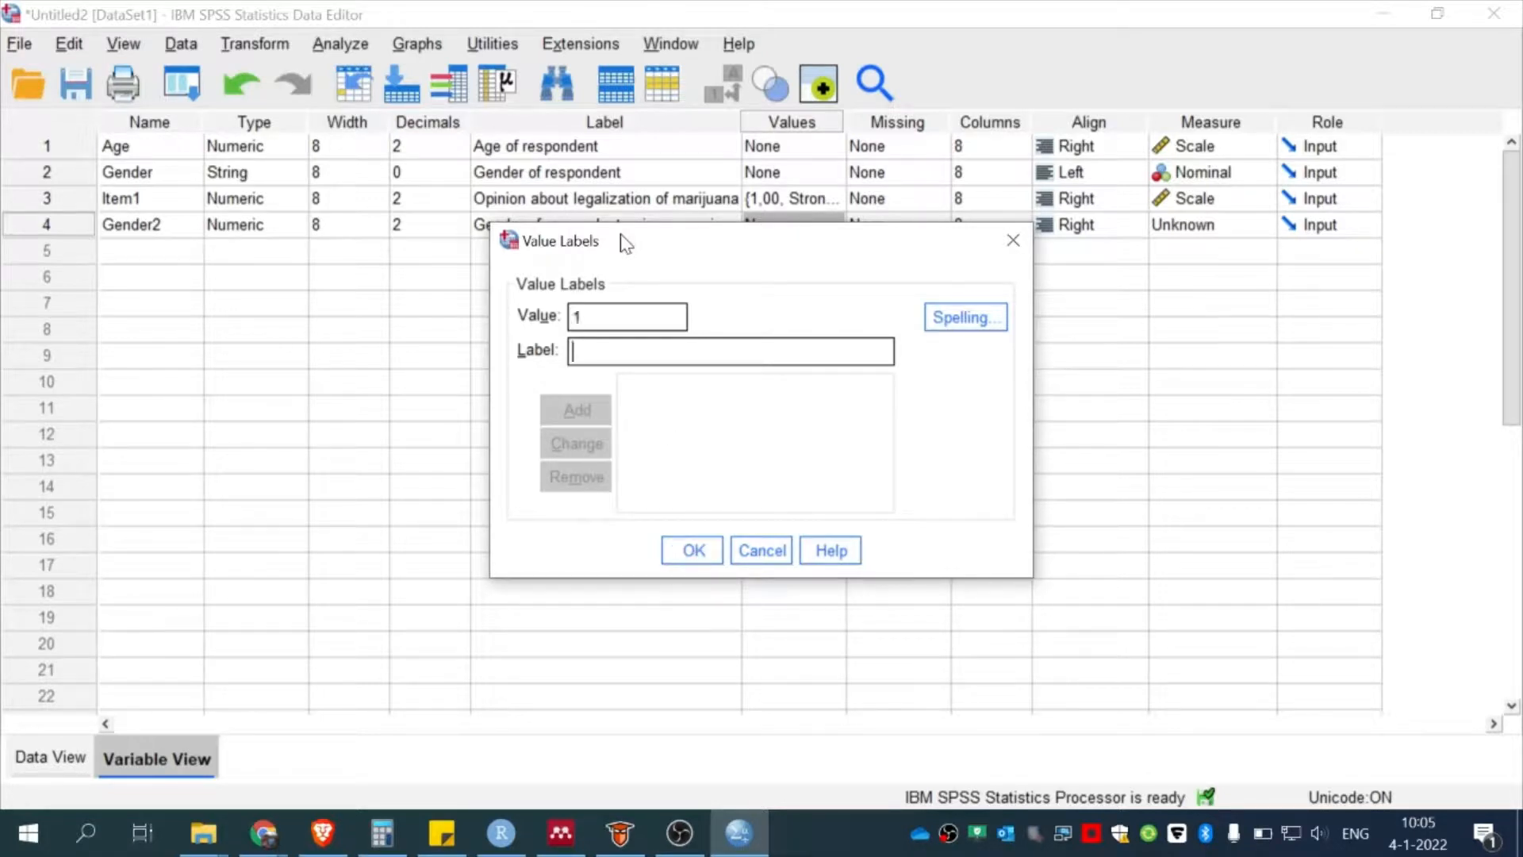
text(female1)
key(BackSpace)
key(Return)
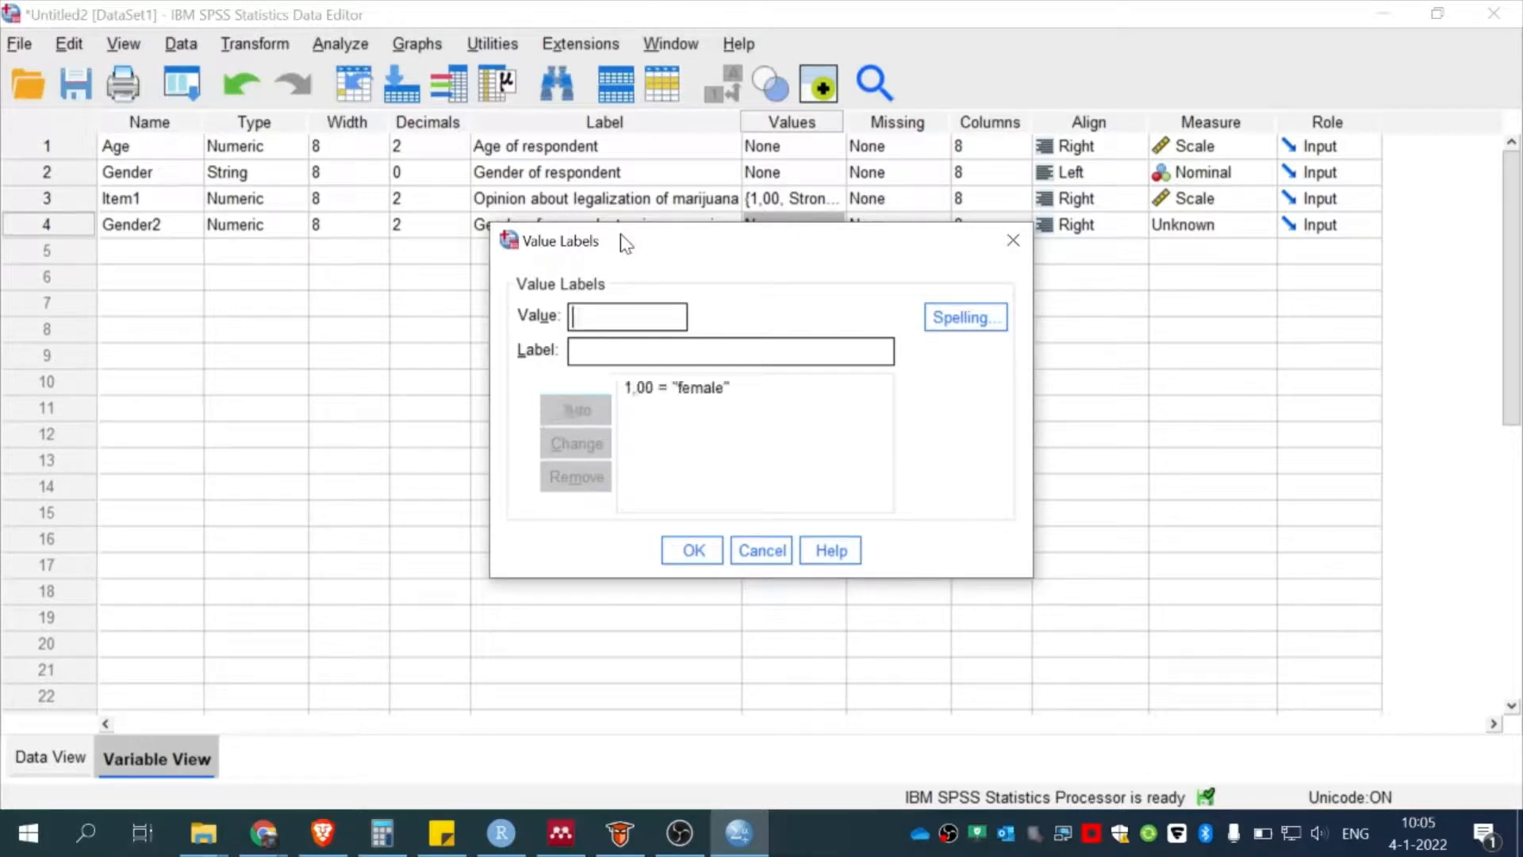
text(2)
key(Tab)
text(male)
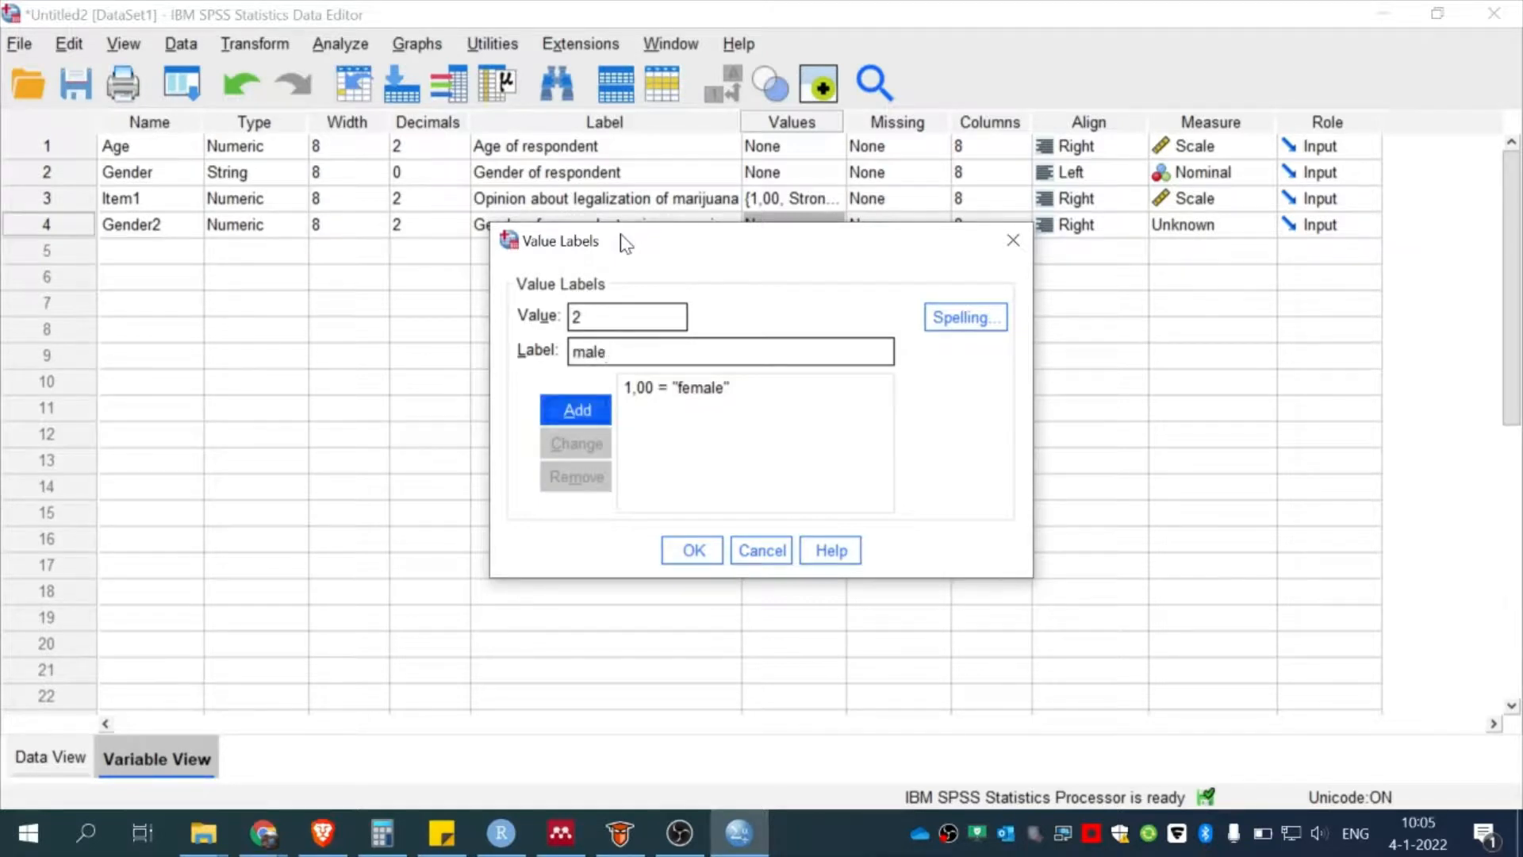
key(Return)
click(710, 561)
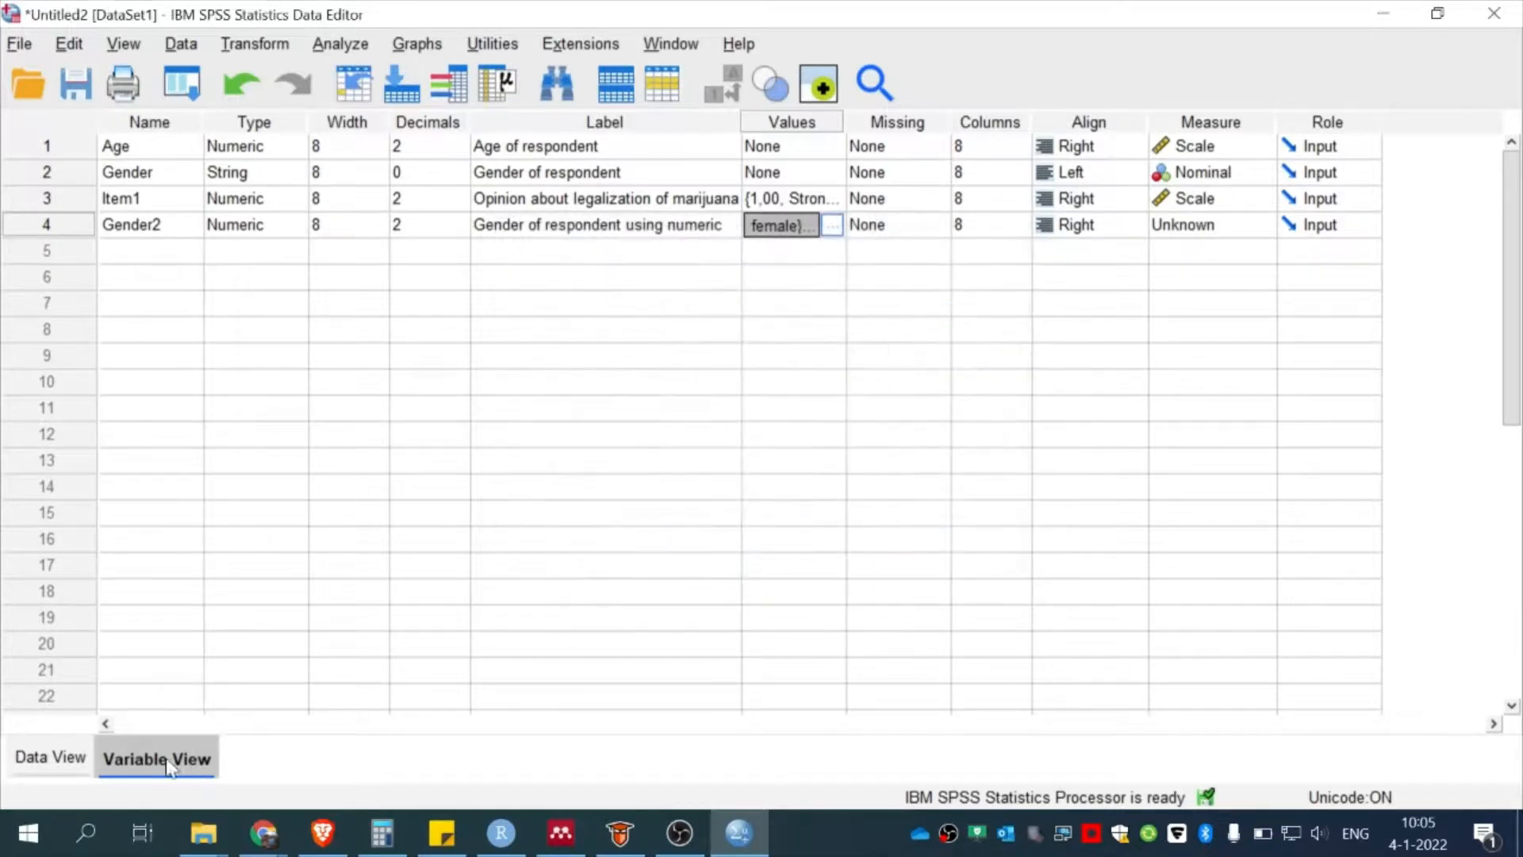
In Data View, enter 2 for the first case and 1 for the second case under Gender2
click(56, 761)
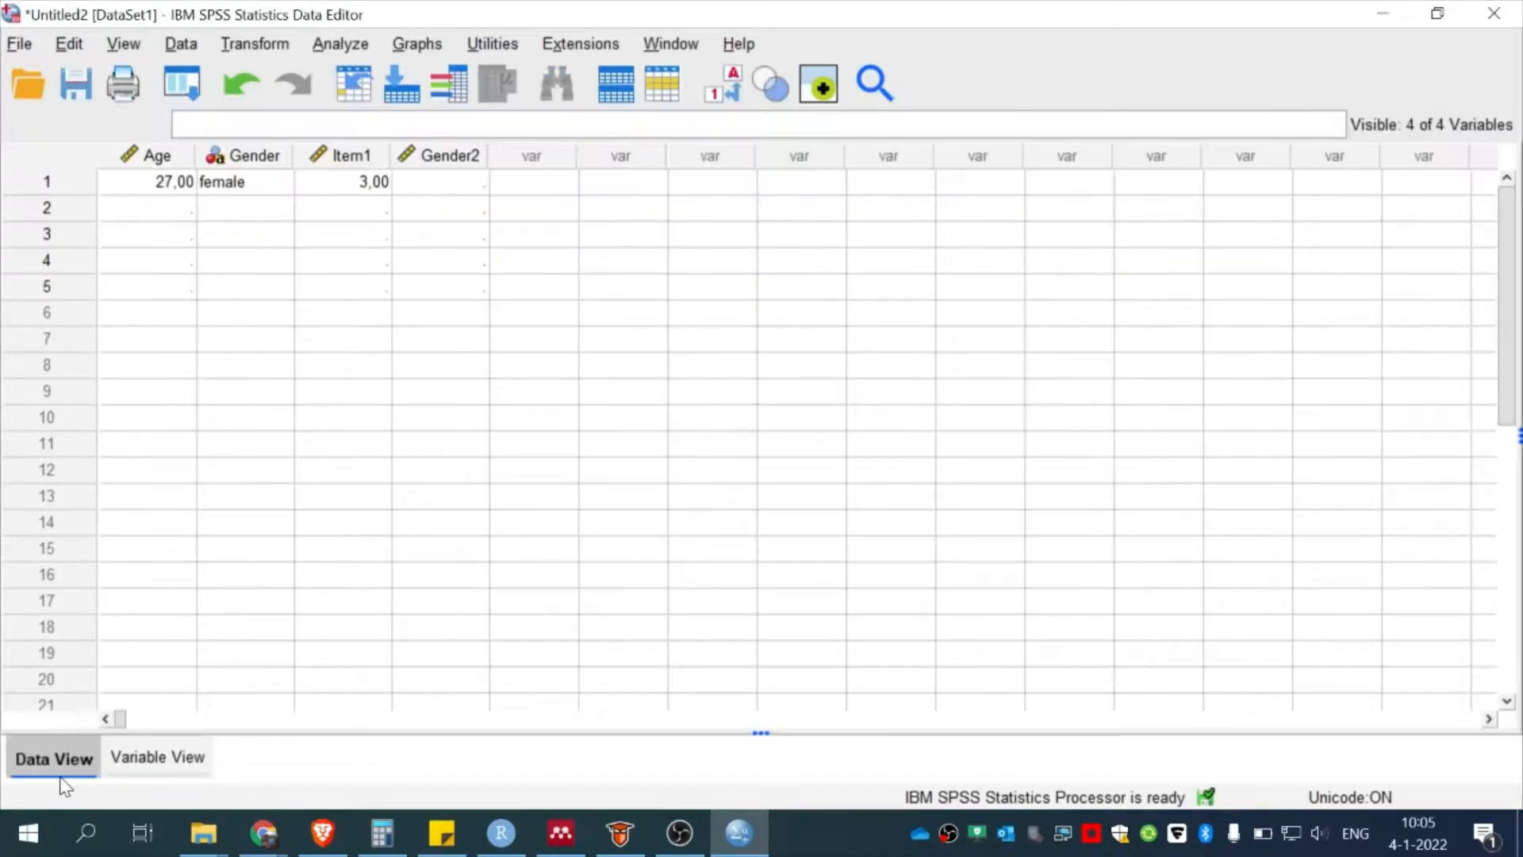
click(468, 188)
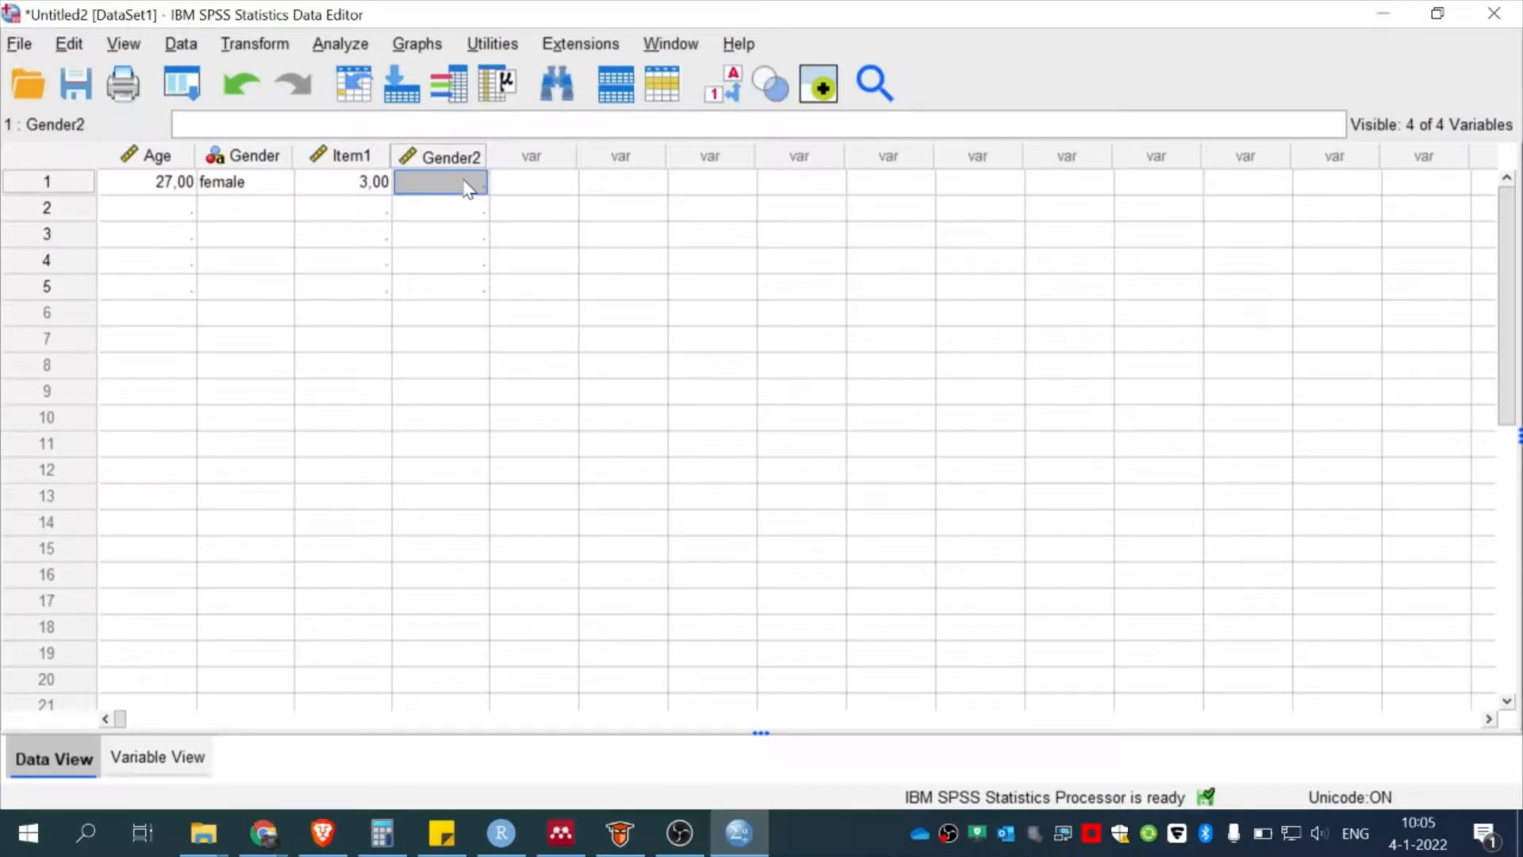
text(2)
key(Return)
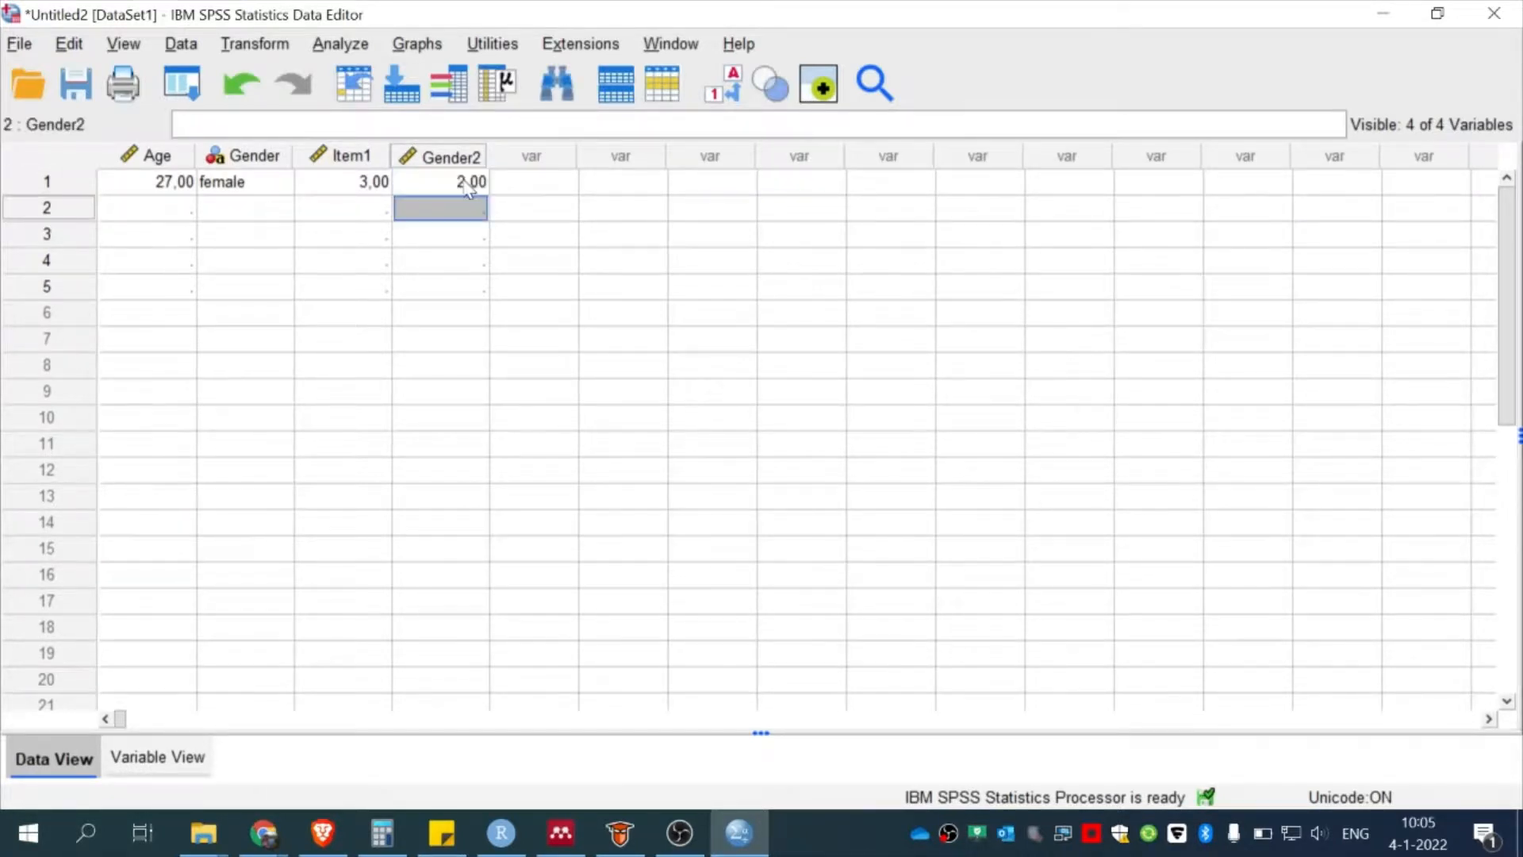
text(1)
key(Return)
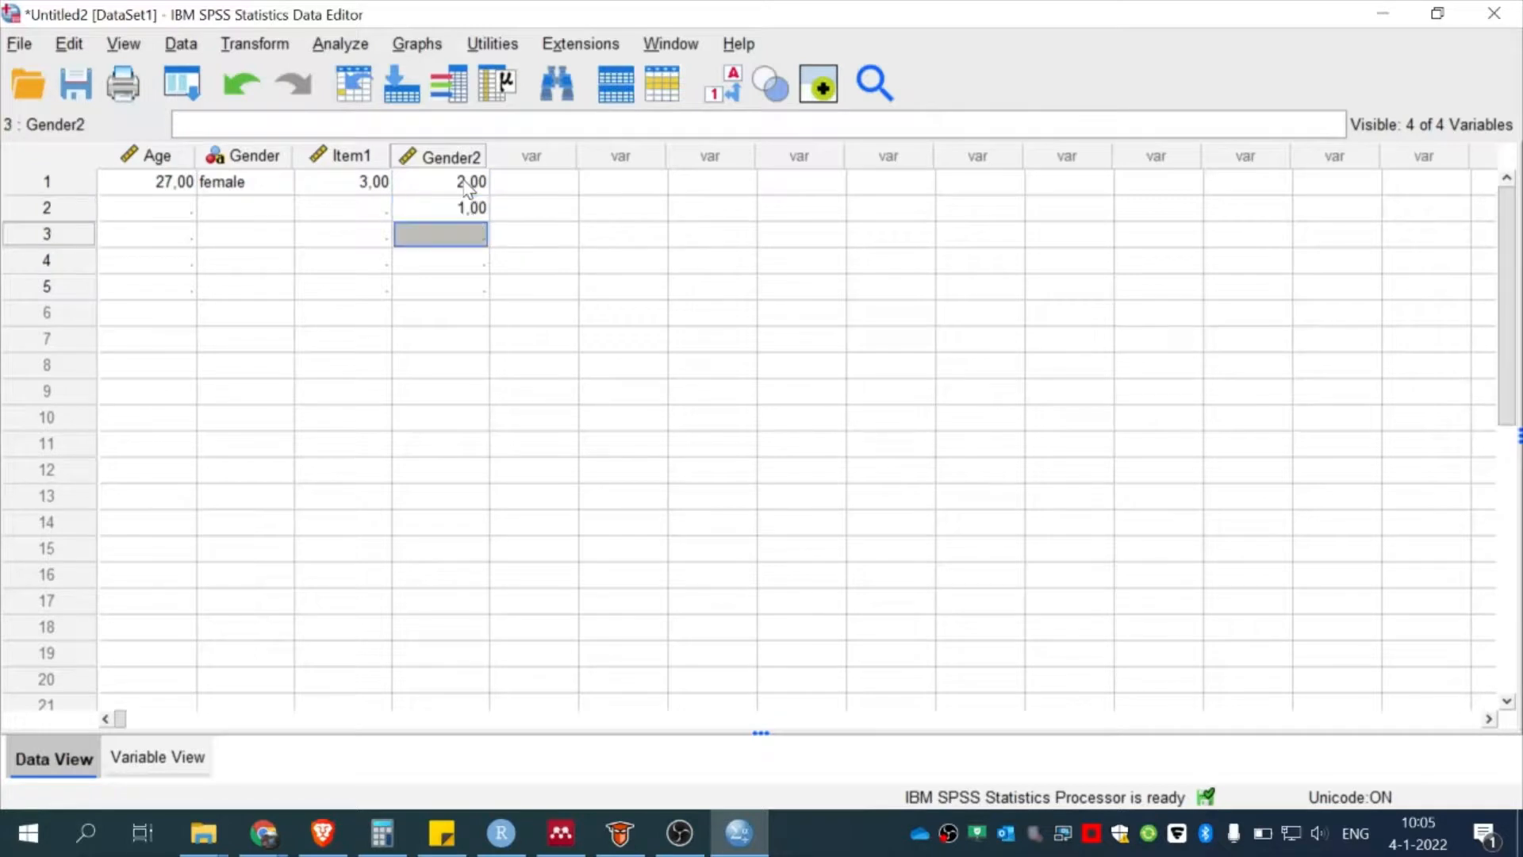
Check the numeric codes entered under Gender2 for the cases in Data View
click(468, 188)
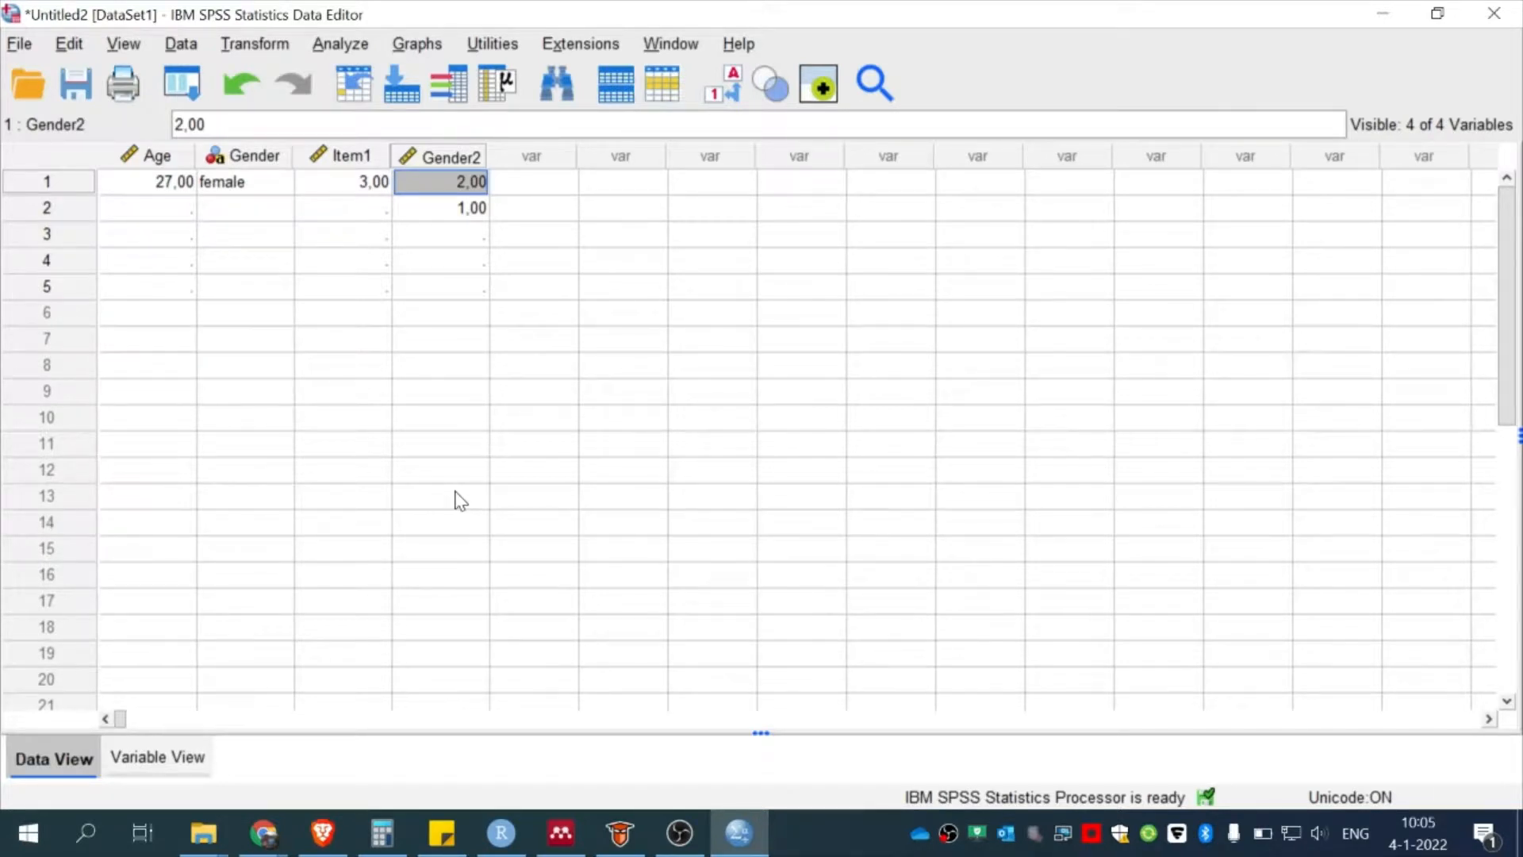
key(Down)
key(Down)
key(Up)
key(Up)
key(Down)
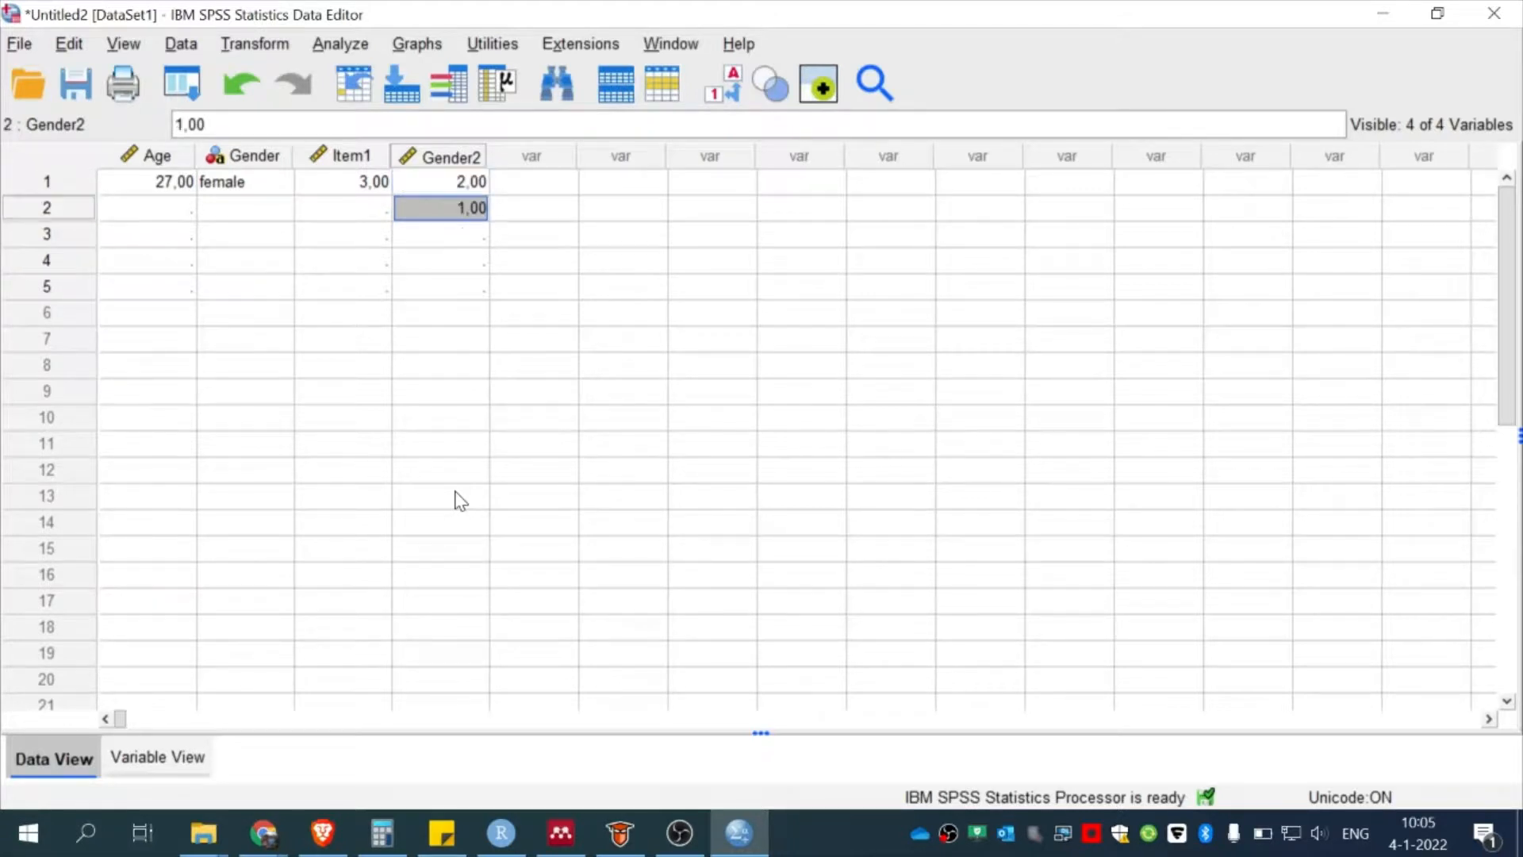
key(Down)
key(Up)
key(Down)
key(Down)
key(Down)
key(Up)
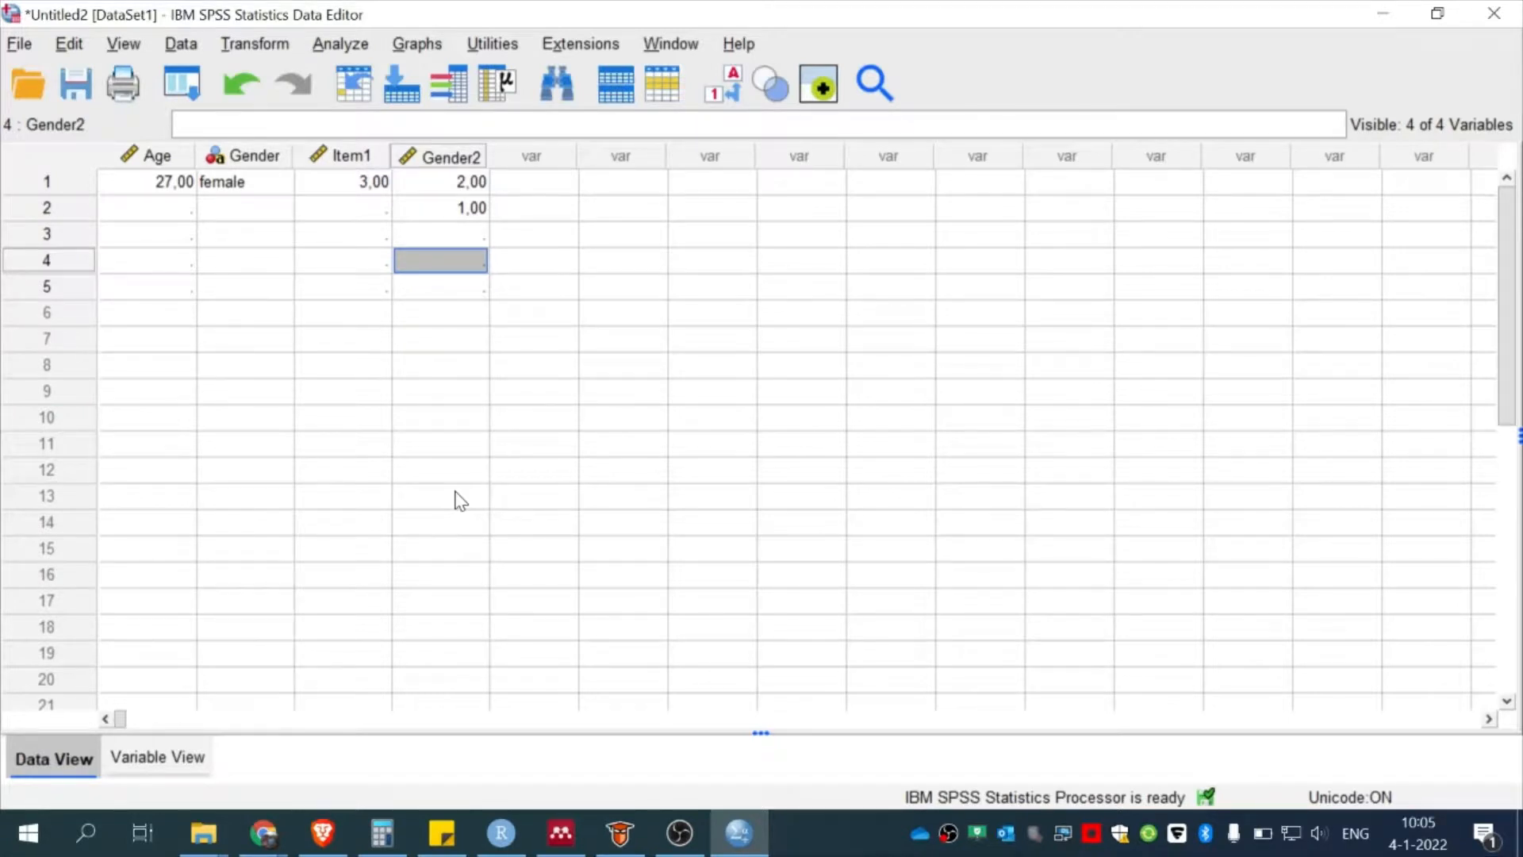
key(Up)
key(Up)
key(Up)
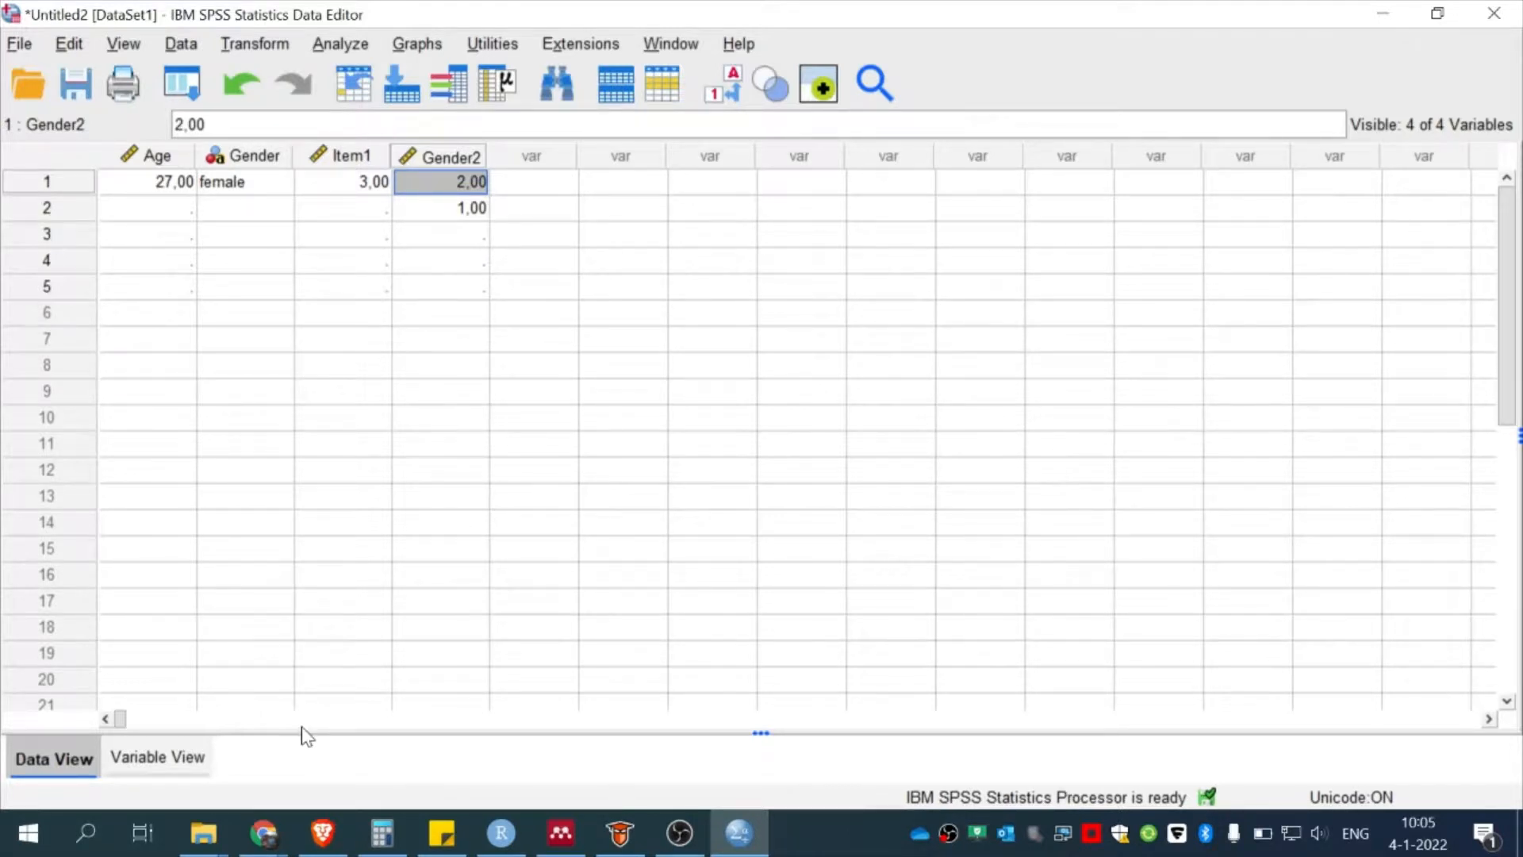
Switch to the Google Form "Example from gform" in Chrome and review its gender, age and pandemic voting questions
click(745, 847)
mouse_move(270, 842)
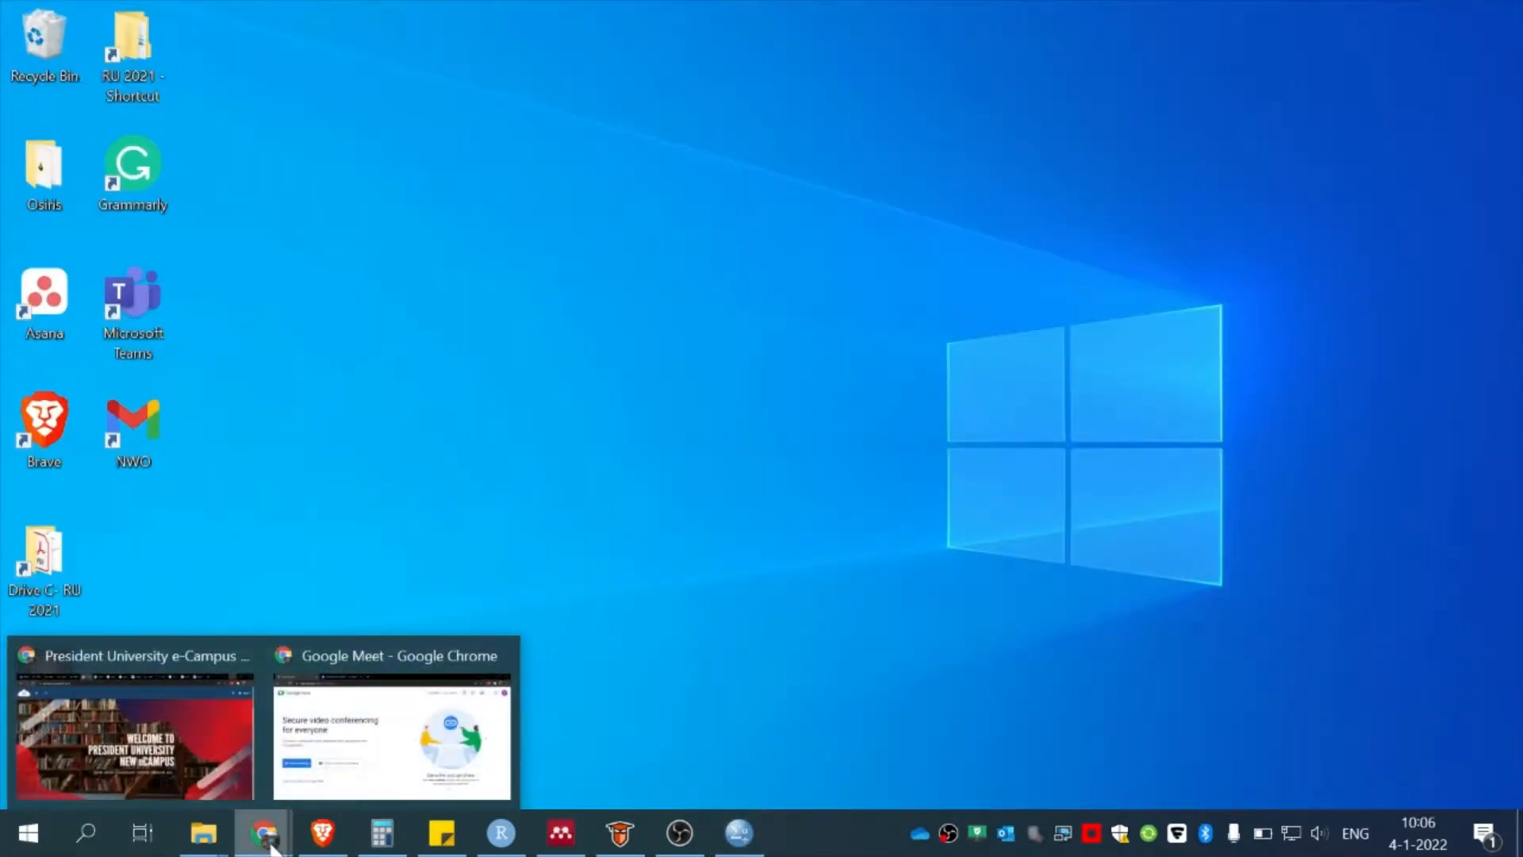
click(394, 742)
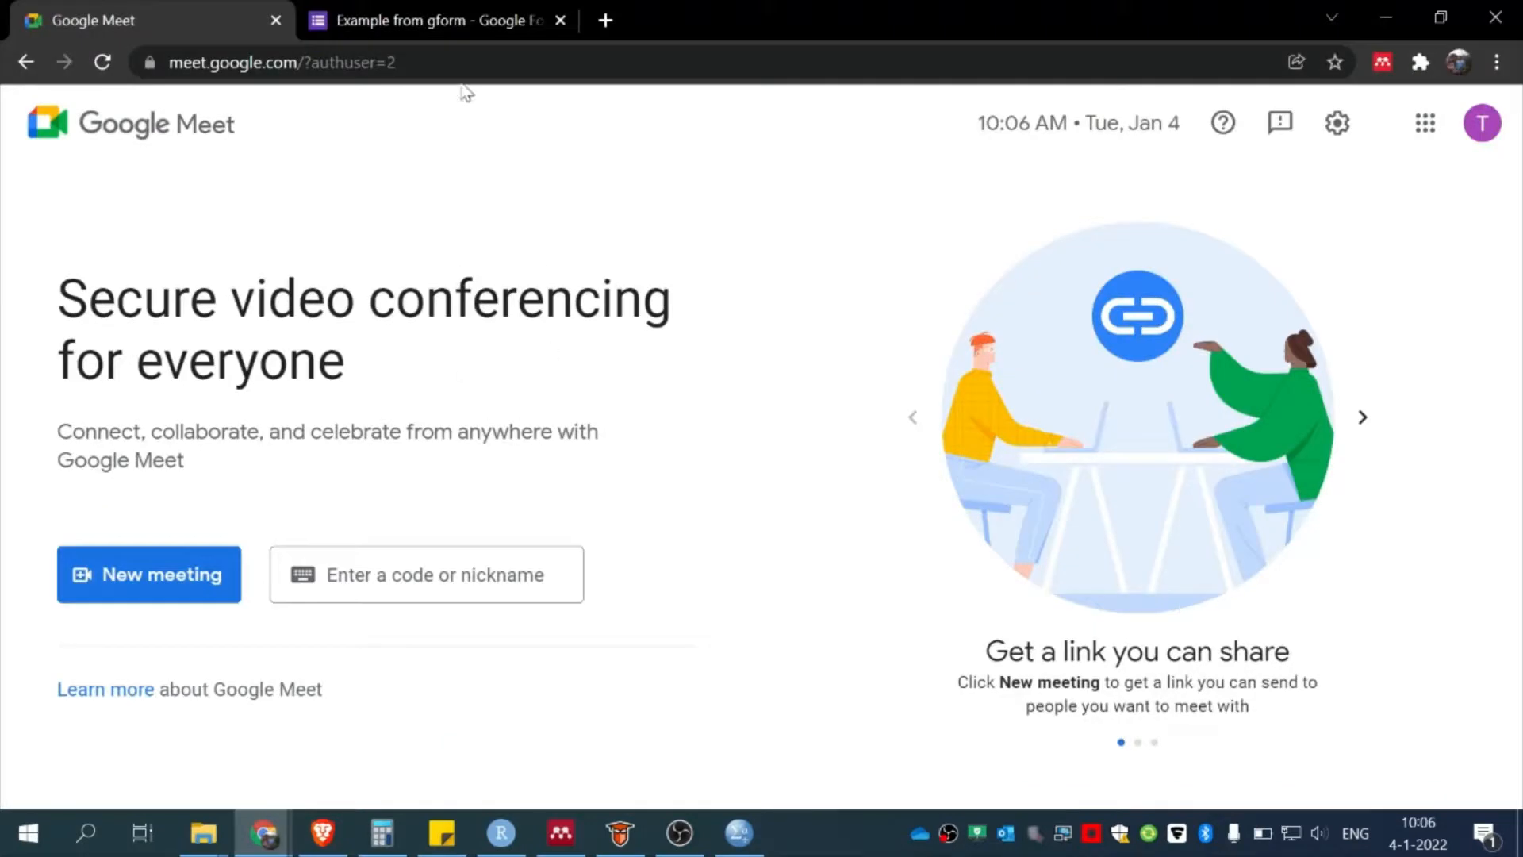
click(444, 4)
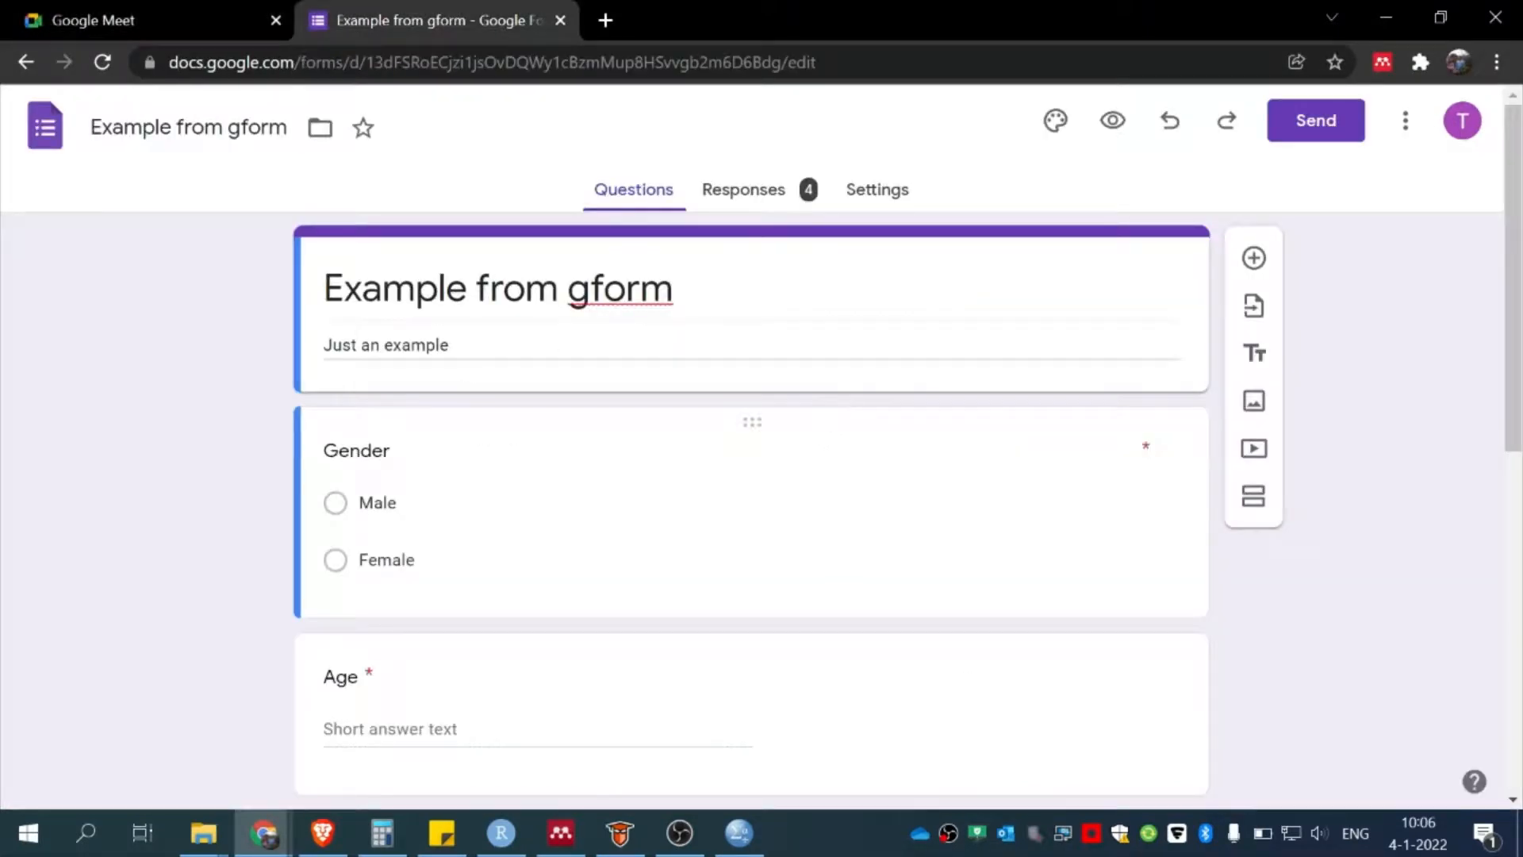
scroll(178, 568, down, 4)
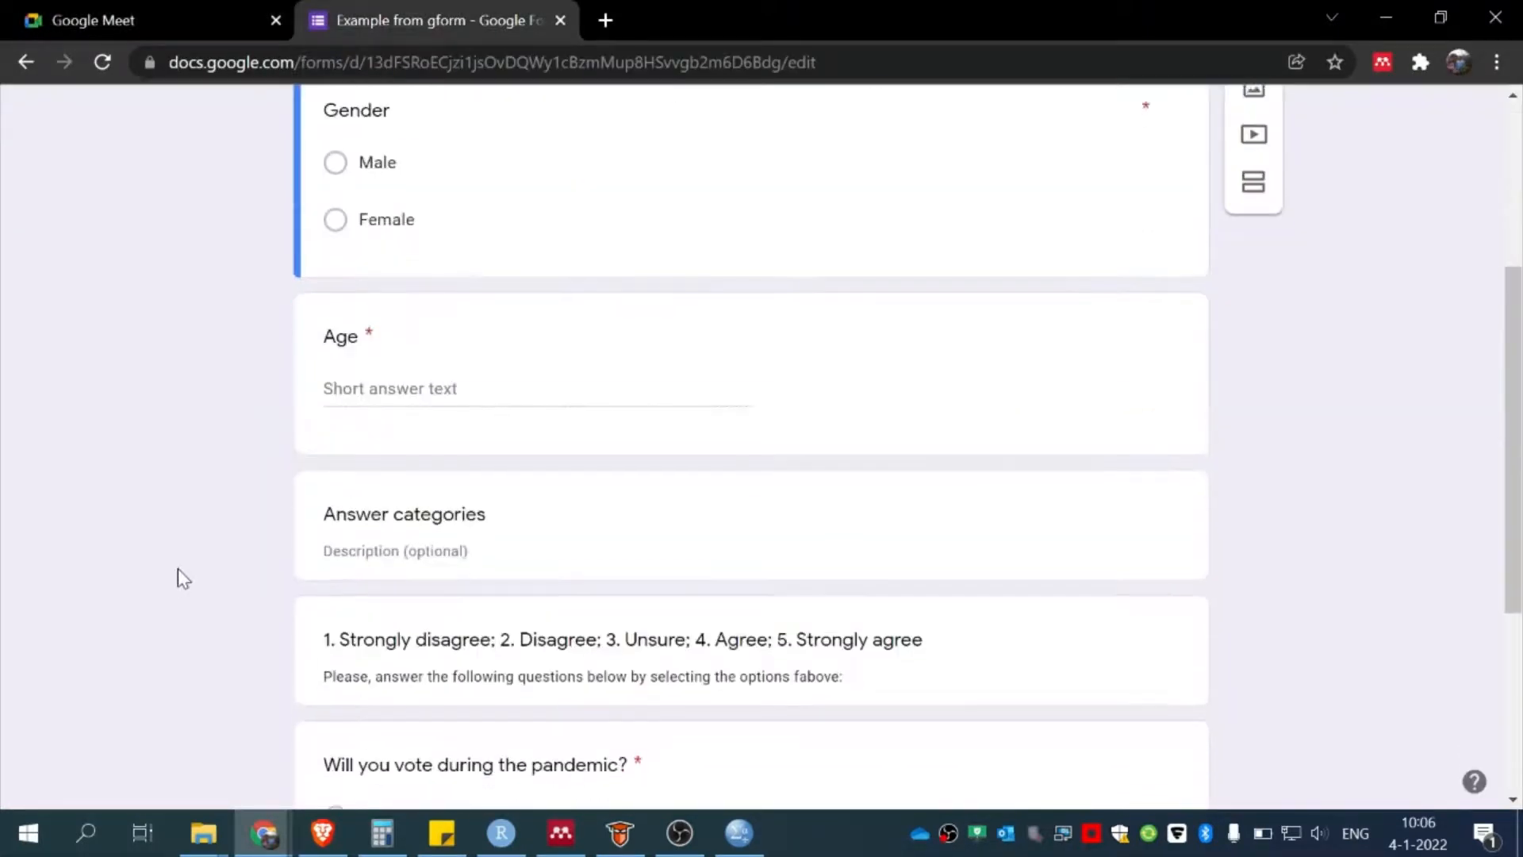
scroll(178, 568, down, 5)
scroll(178, 568, up, 10)
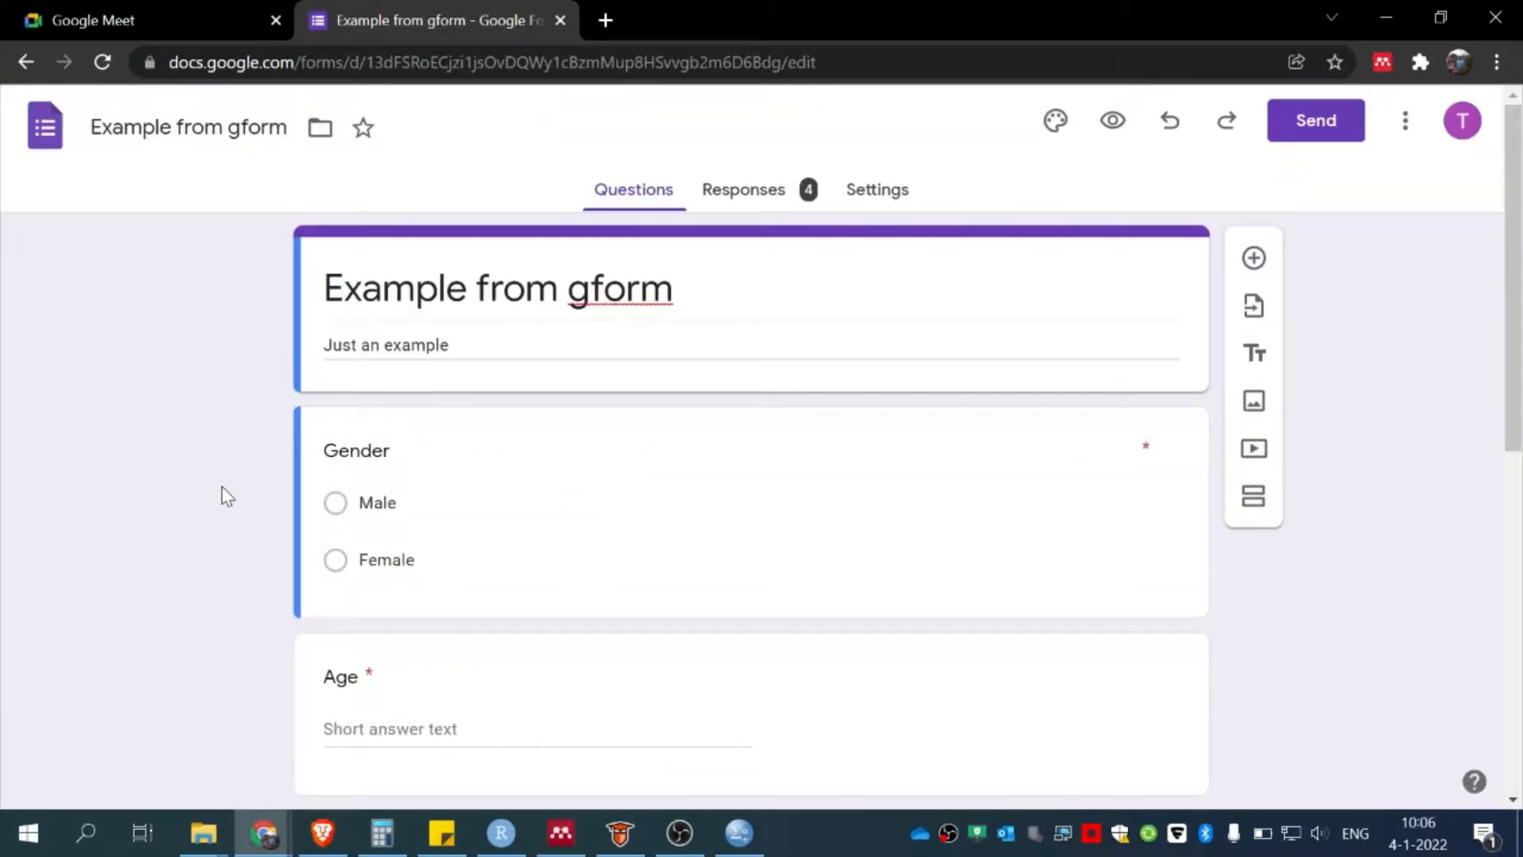
scroll(226, 494, down, 3)
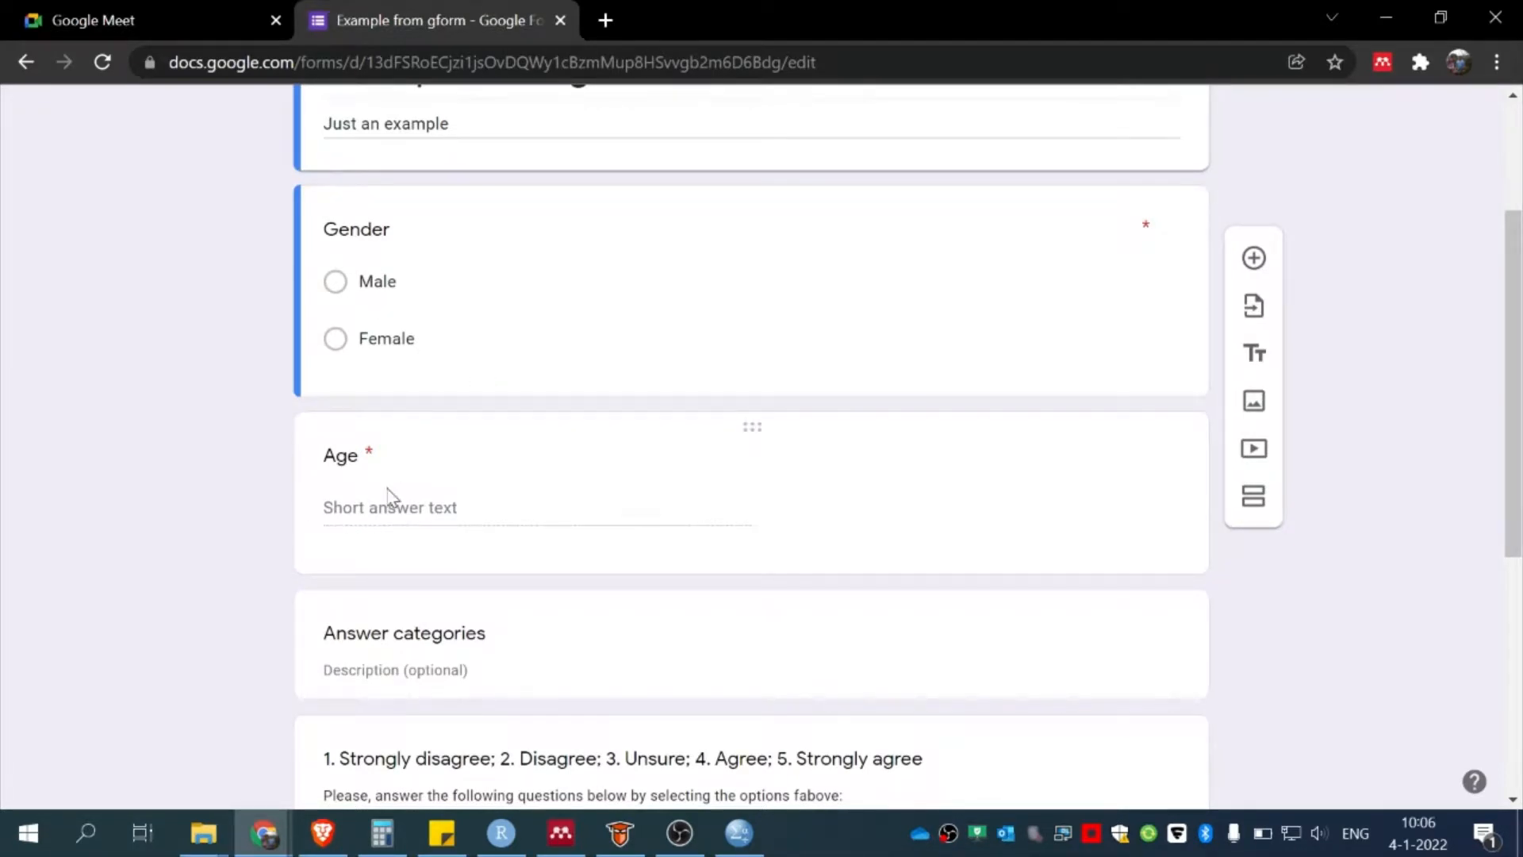
scroll(389, 496, down, 4)
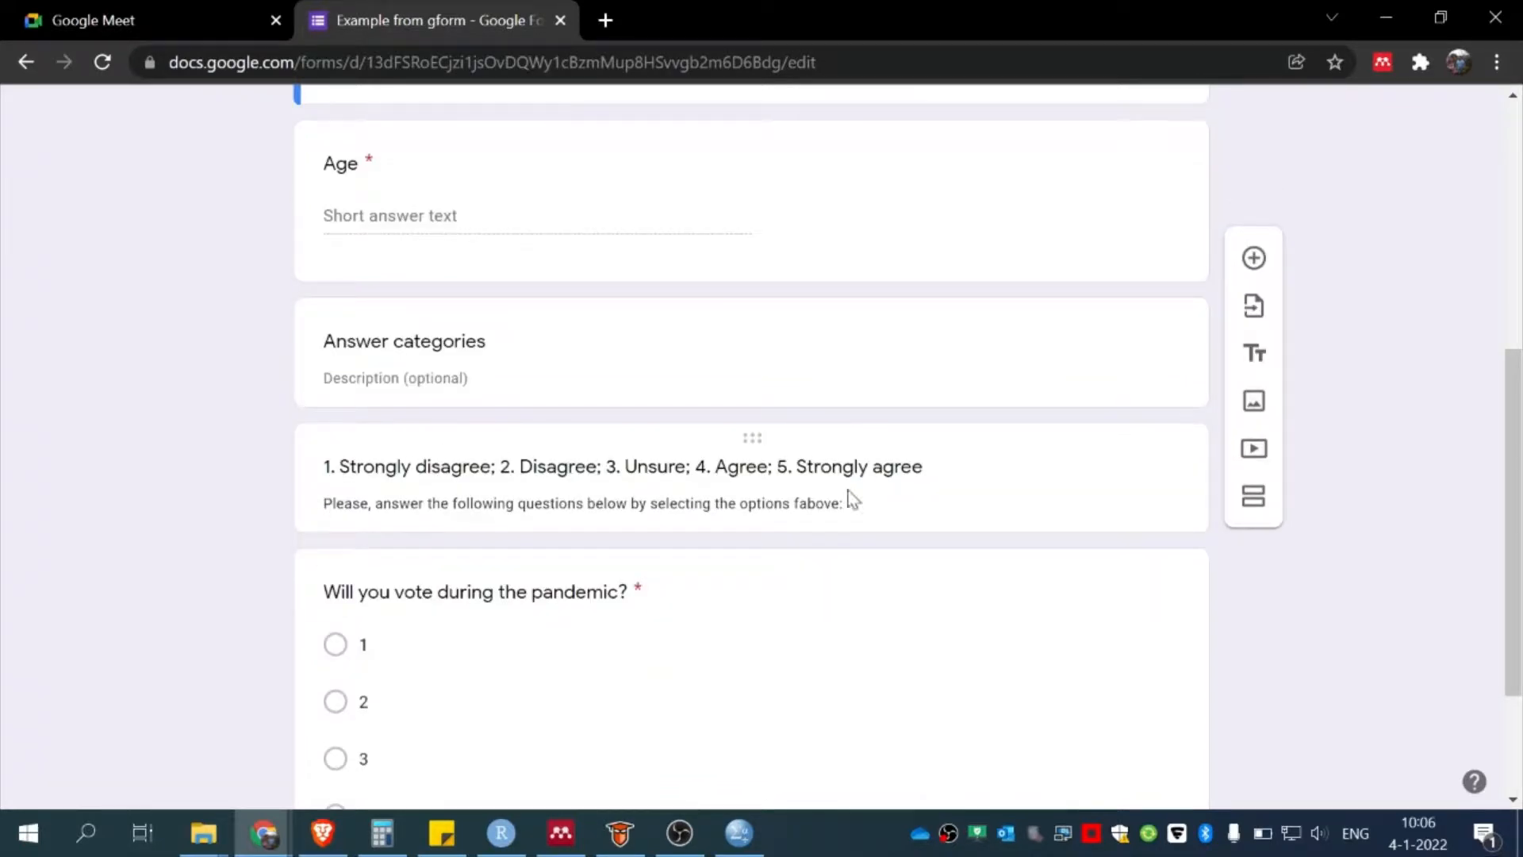
scroll(224, 521, down, 1)
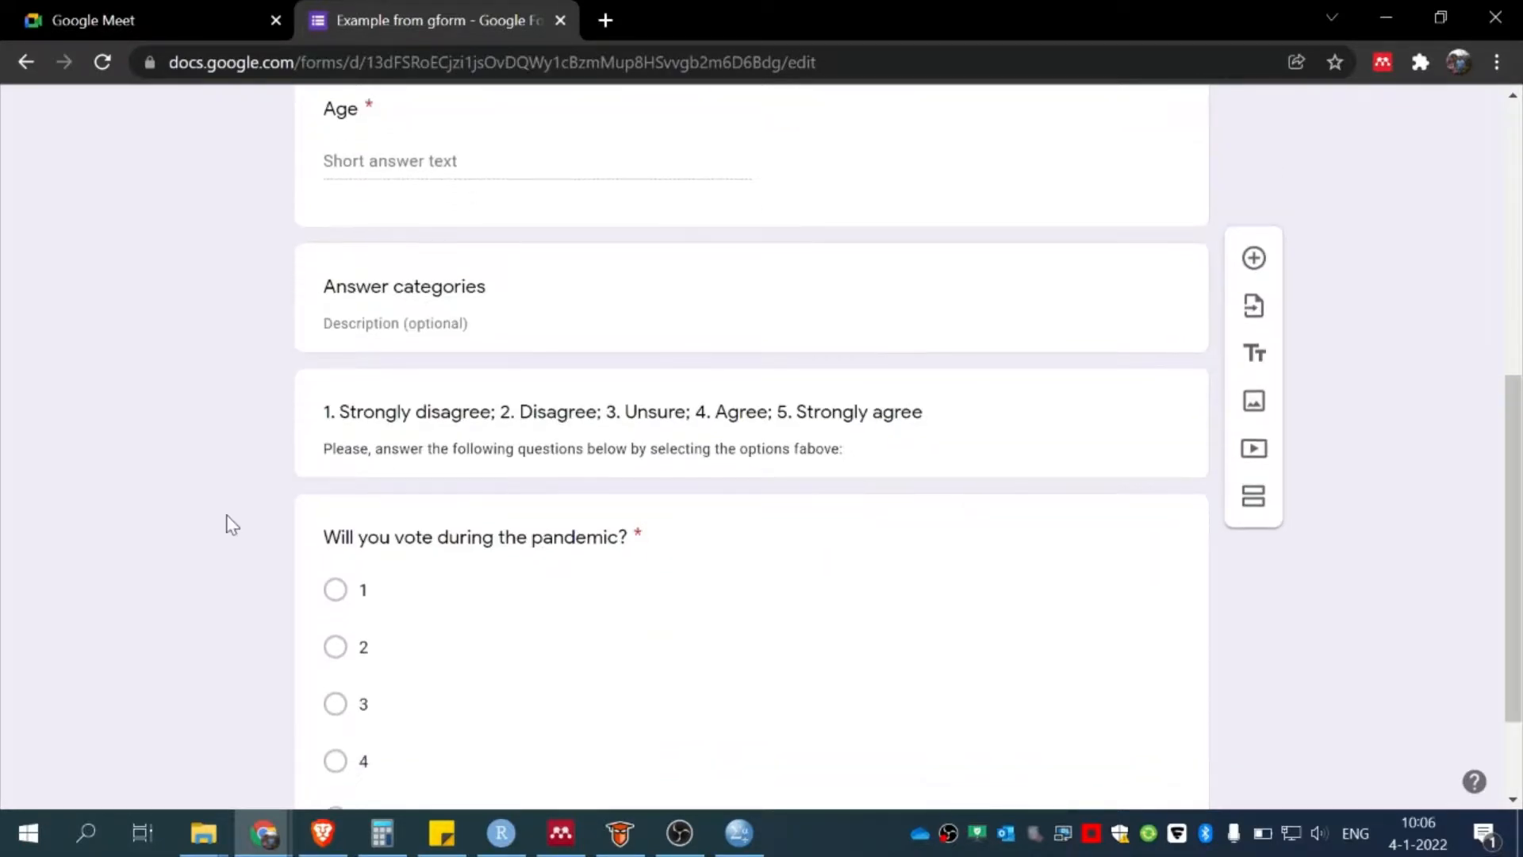
scroll(255, 544, down, 1)
scroll(299, 560, down, 1)
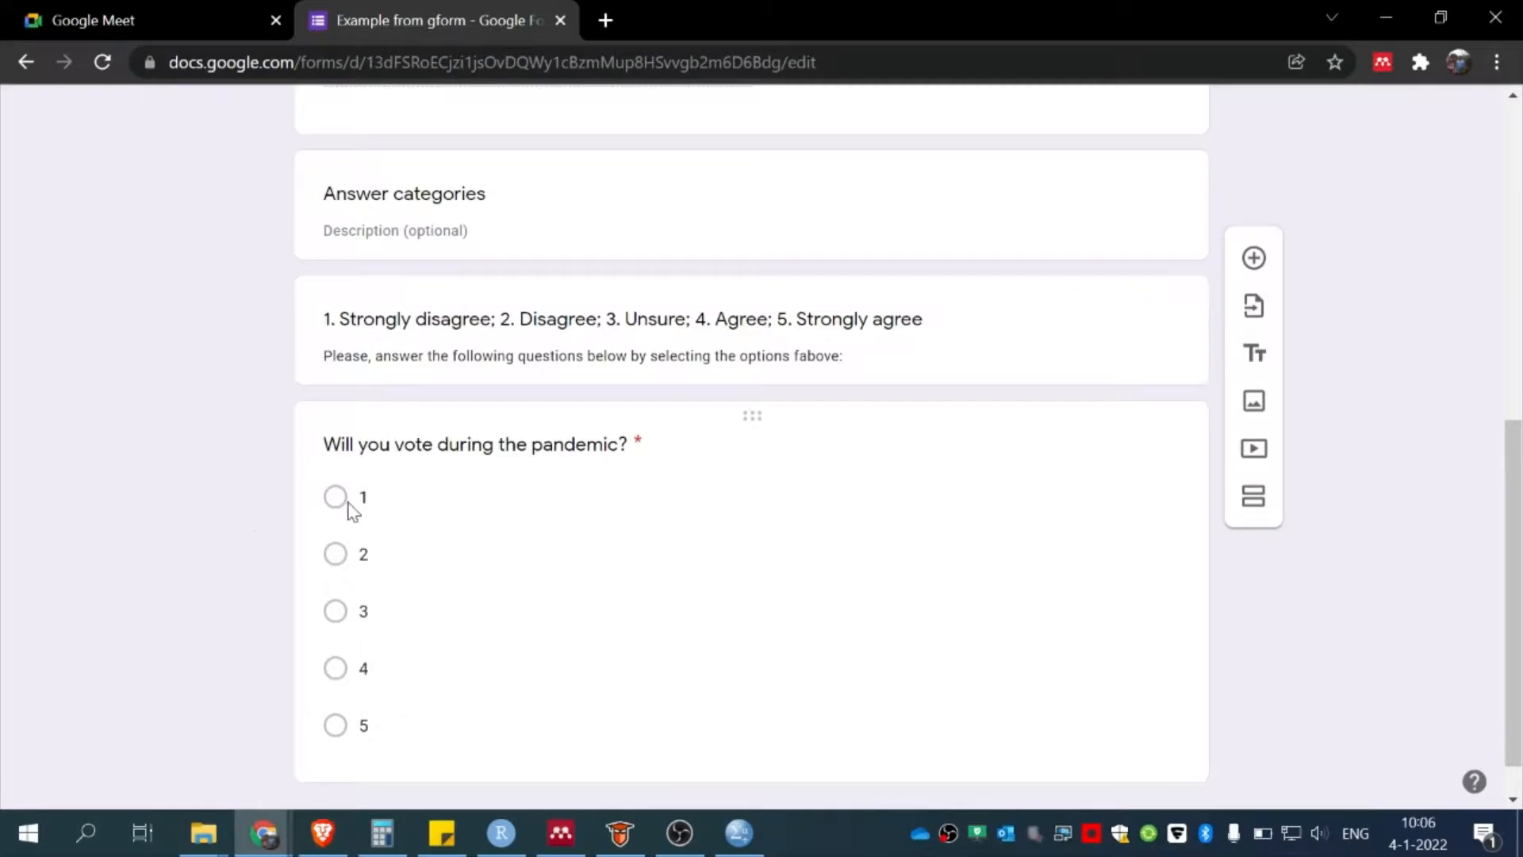
Examine the answer options of the form's Gender question and reread the remaining questions
scroll(346, 503, up, 6)
scroll(371, 445, up, 2)
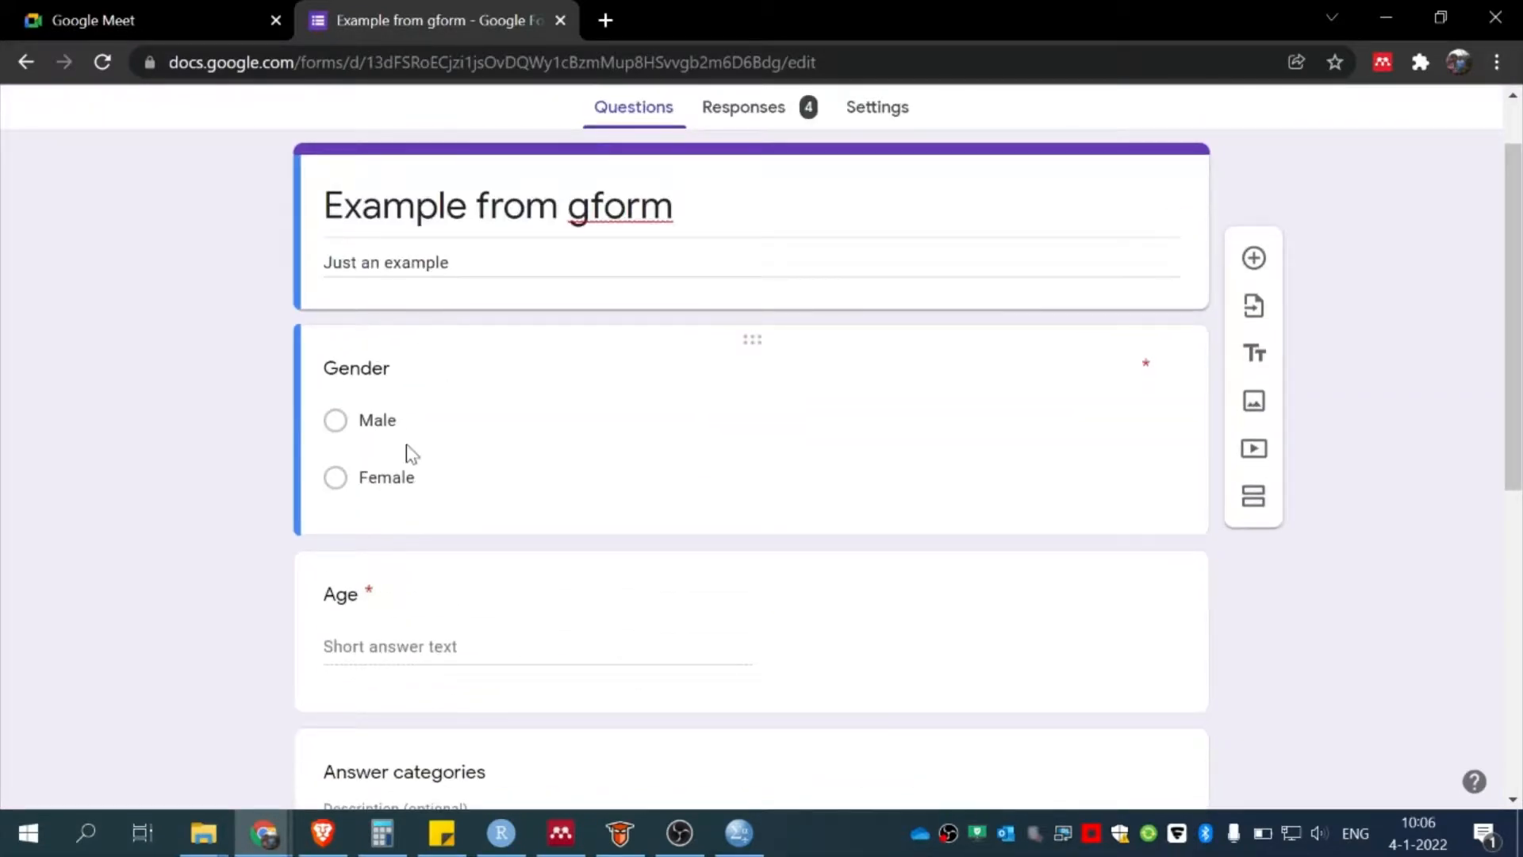
click(334, 424)
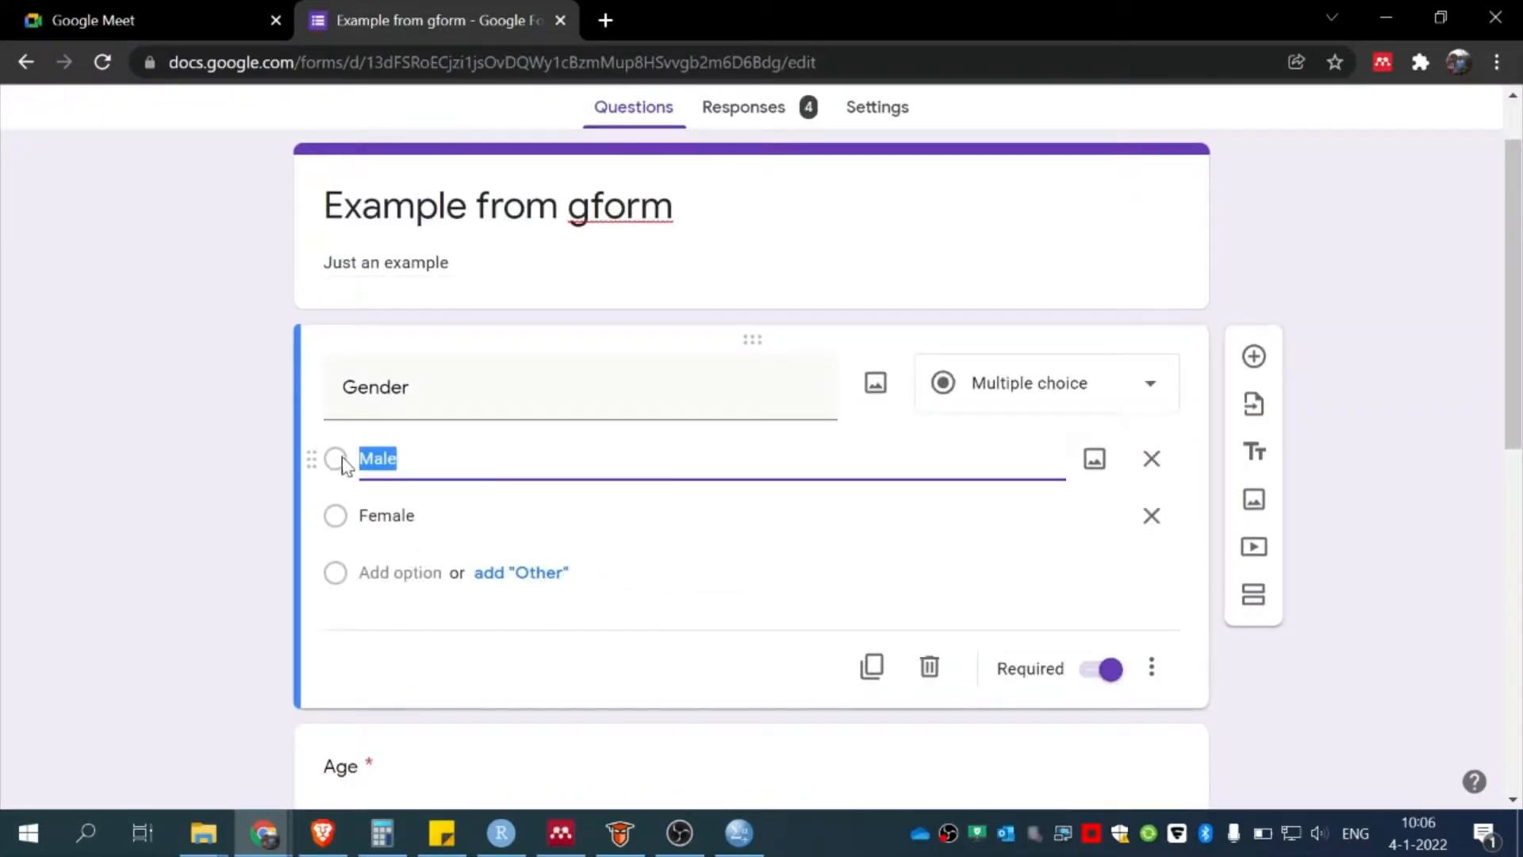
click(205, 534)
scroll(200, 533, down, 3)
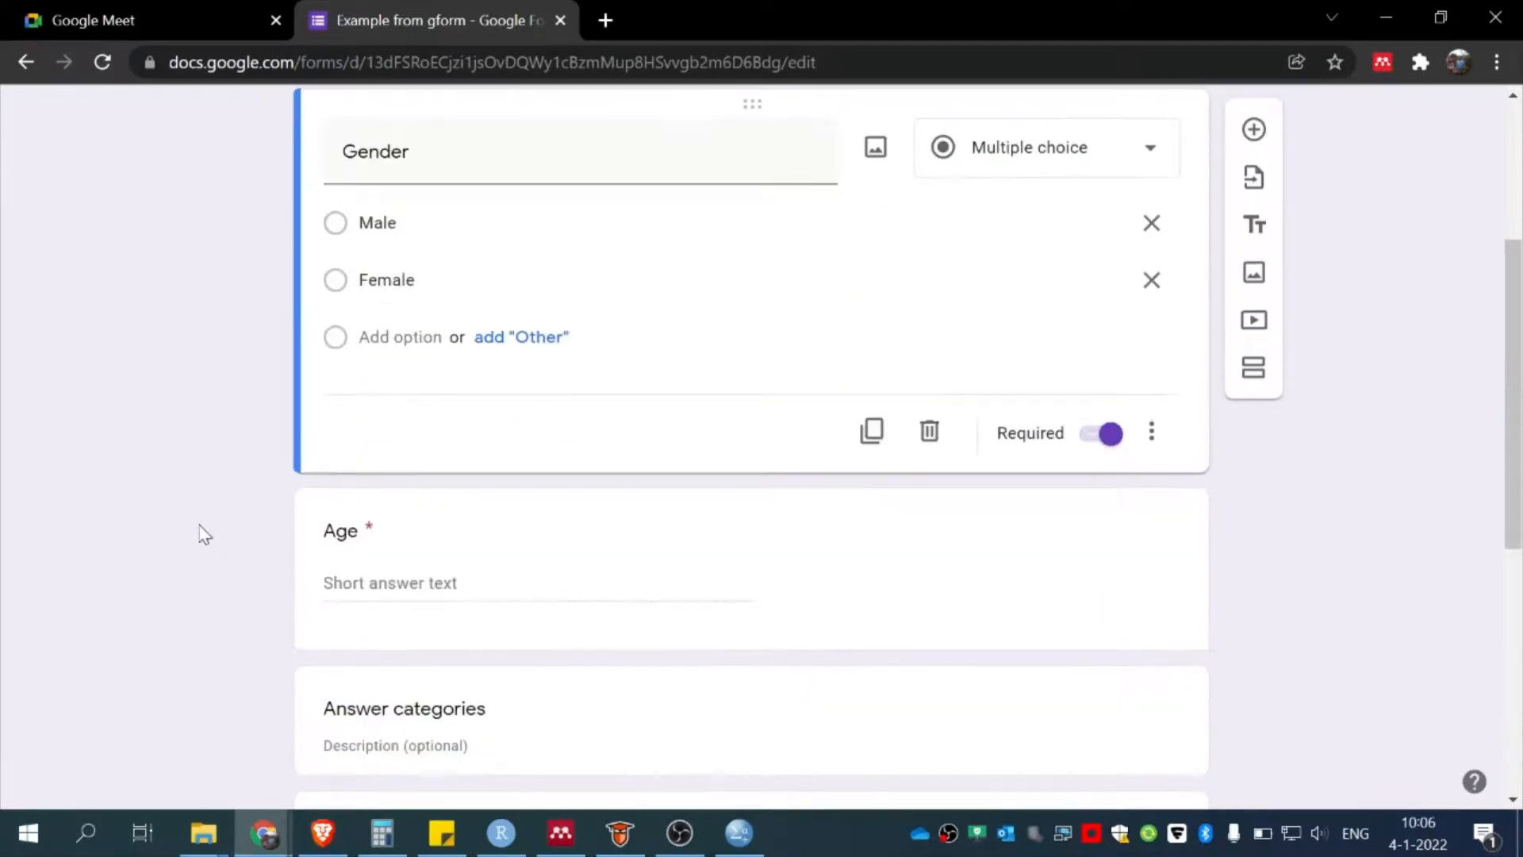
scroll(192, 577, down, 3)
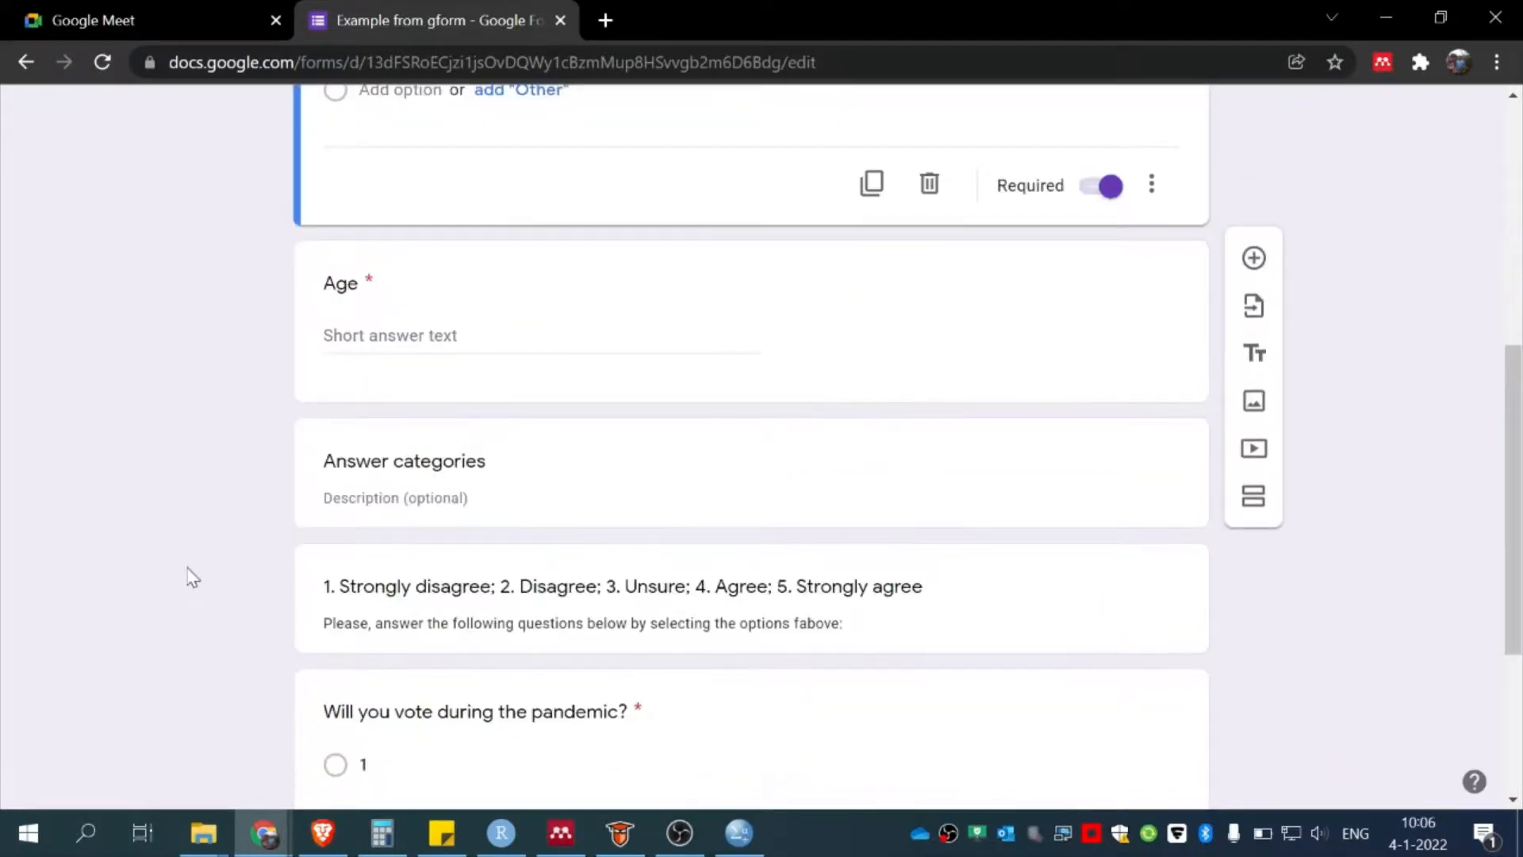
scroll(189, 577, down, 4)
scroll(226, 492, up, 11)
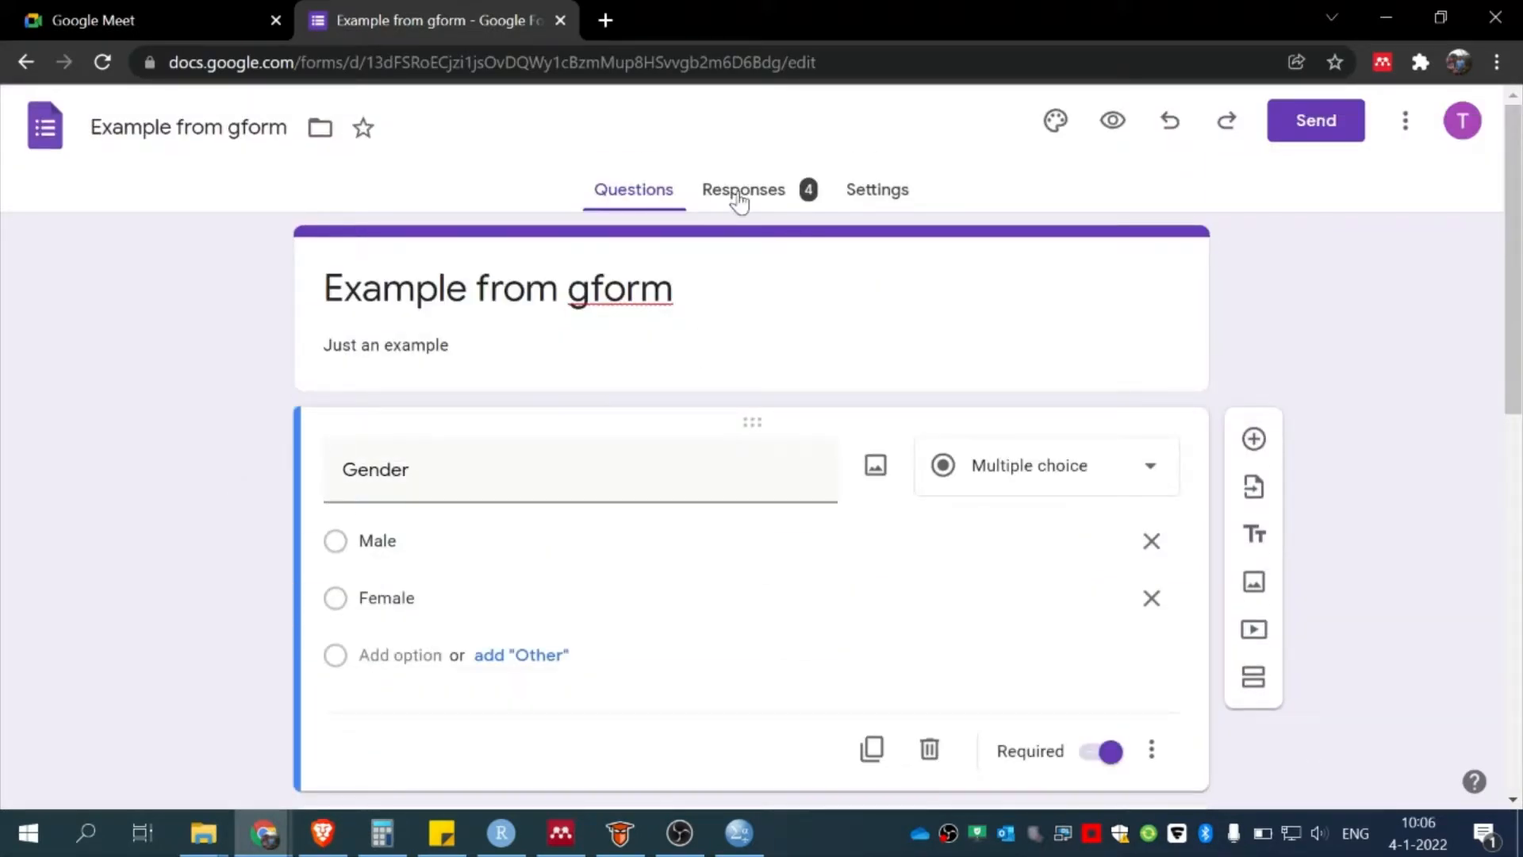
scroll(175, 558, down, 2)
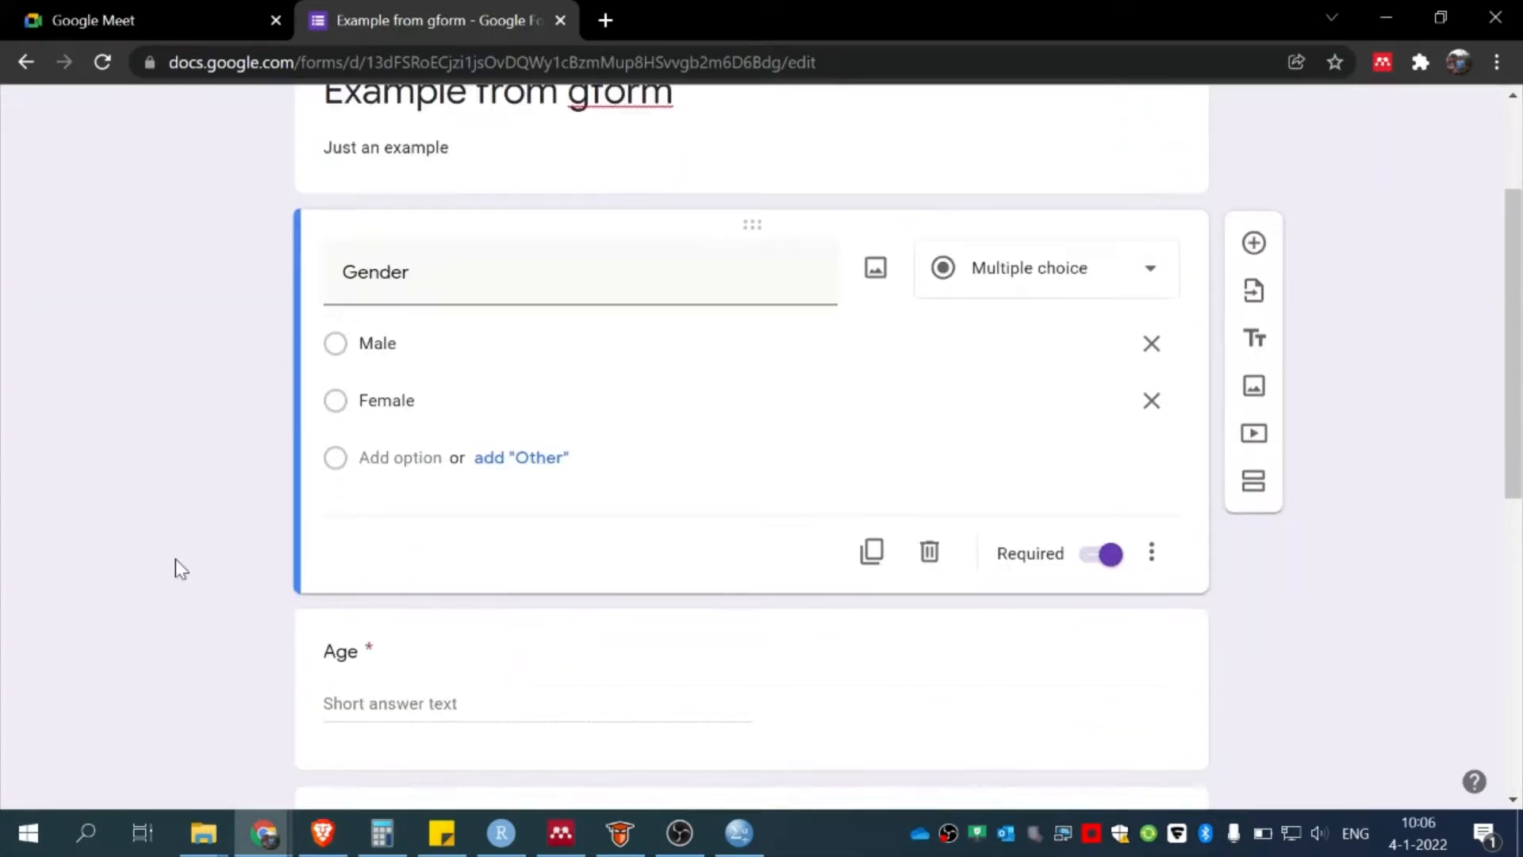
scroll(174, 559, down, 4)
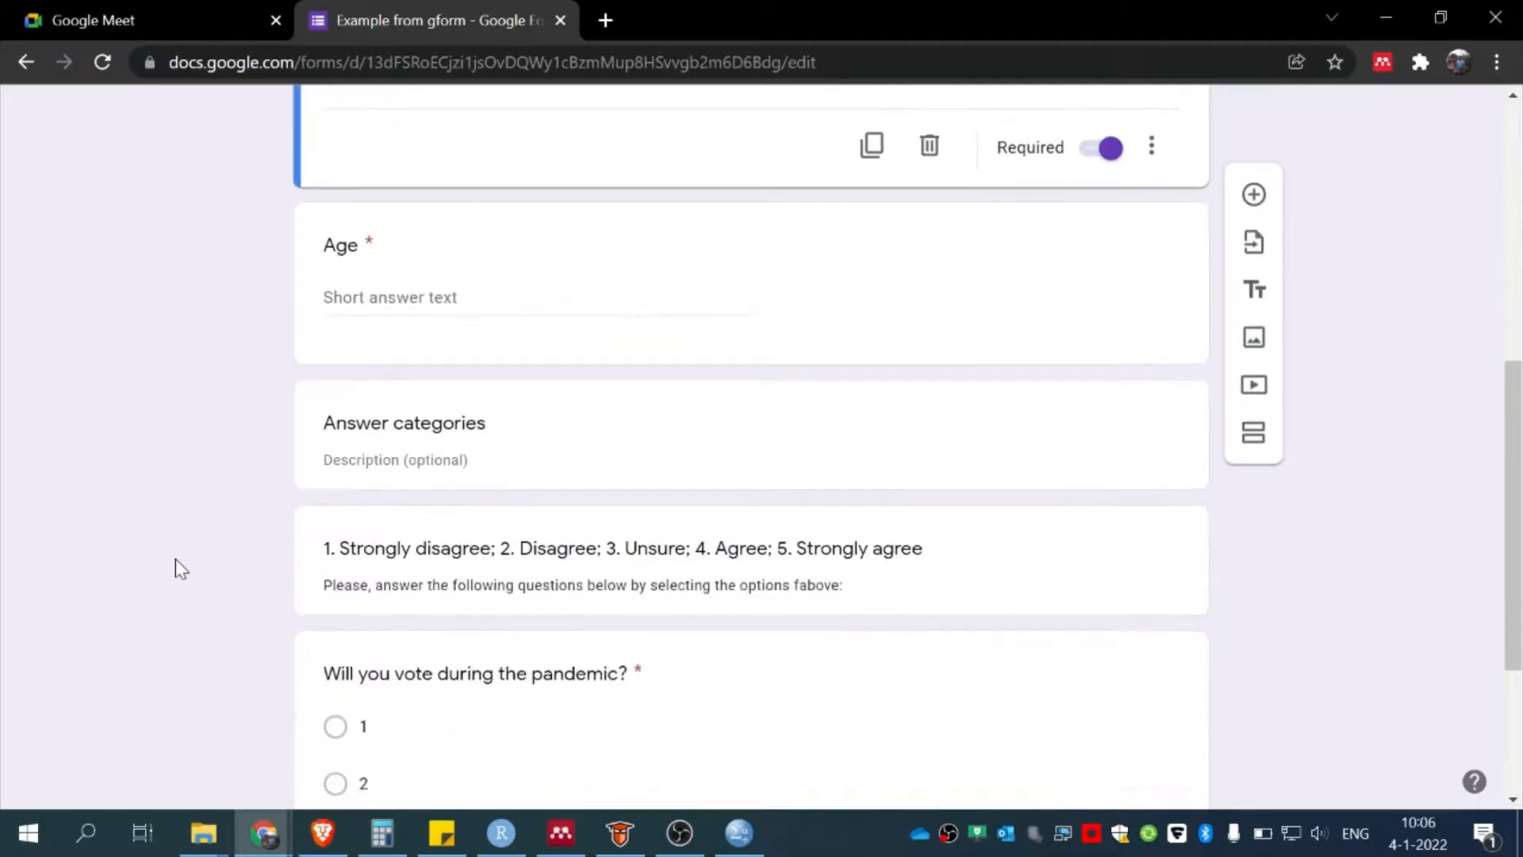
scroll(175, 558, up, 6)
scroll(174, 558, down, 5)
scroll(174, 558, up, 5)
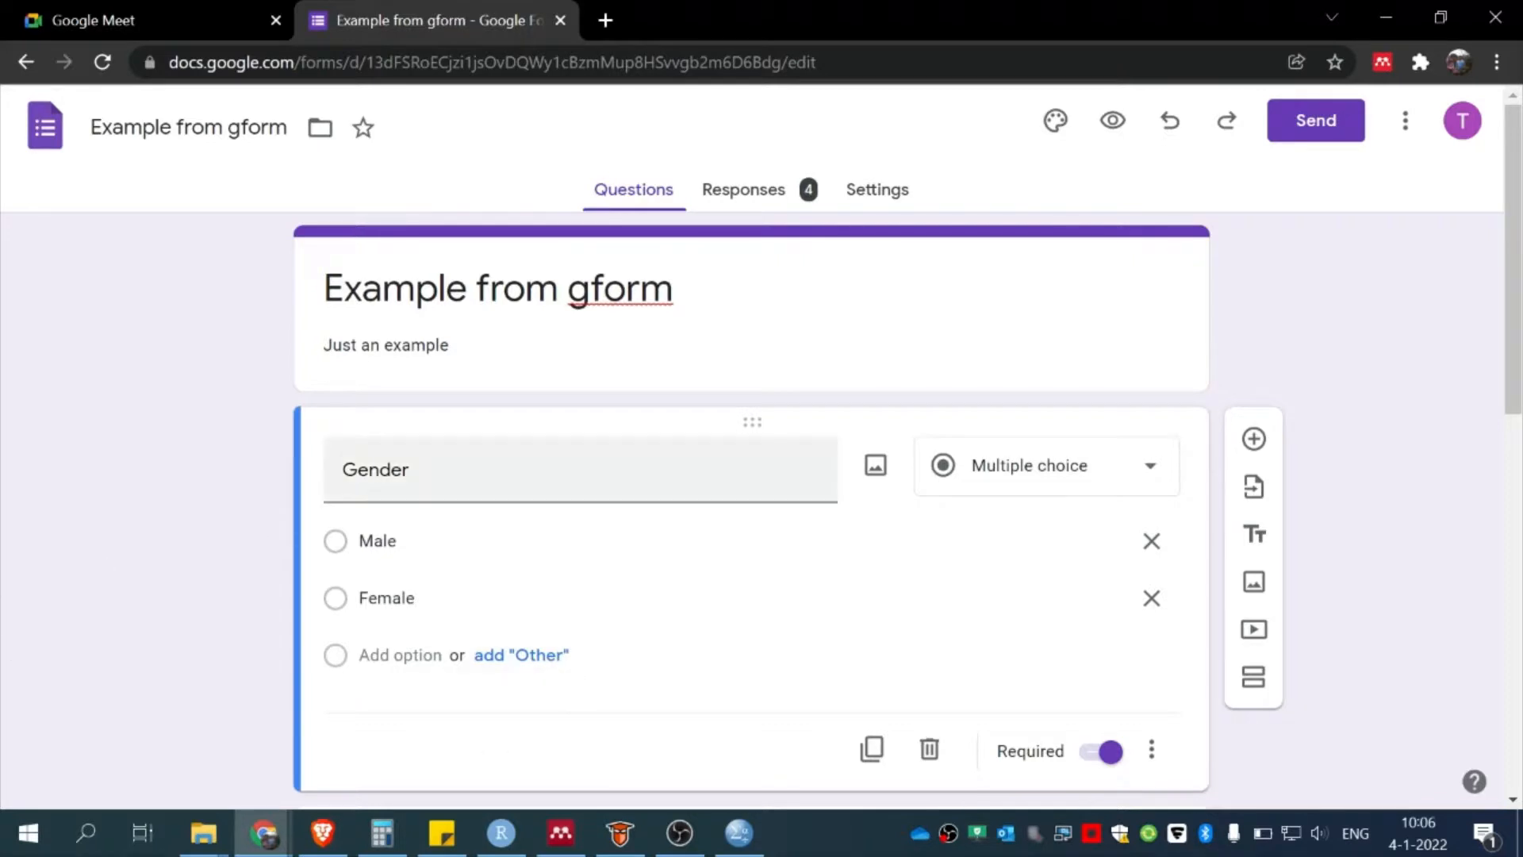
Examine the form's responses to the Gender question and the available options for exporting responses
click(730, 198)
scroll(1111, 508, down, 3)
scroll(1076, 529, down, 2)
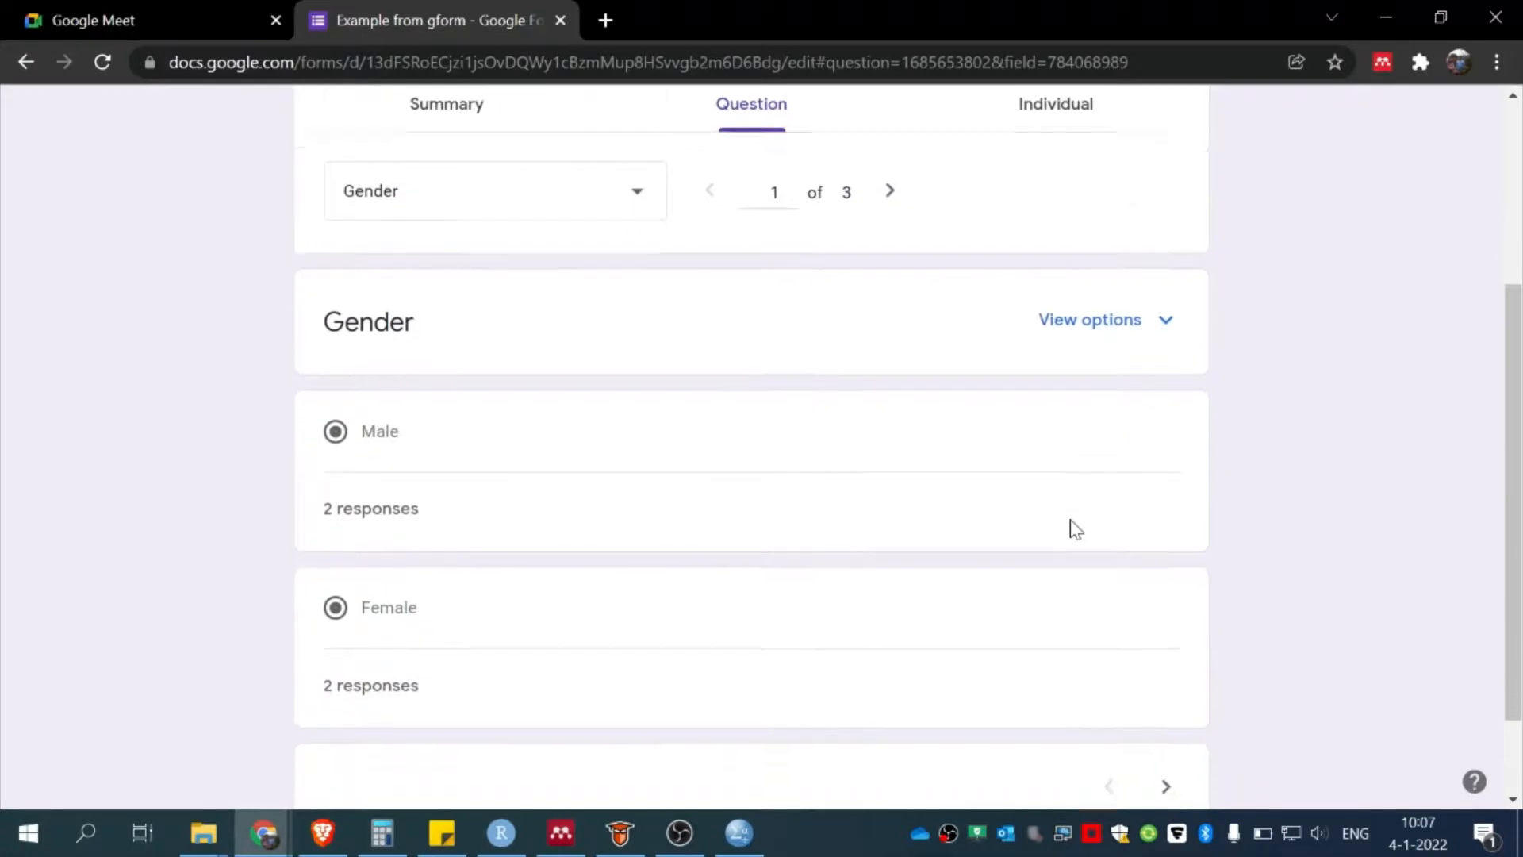
scroll(1076, 529, up, 5)
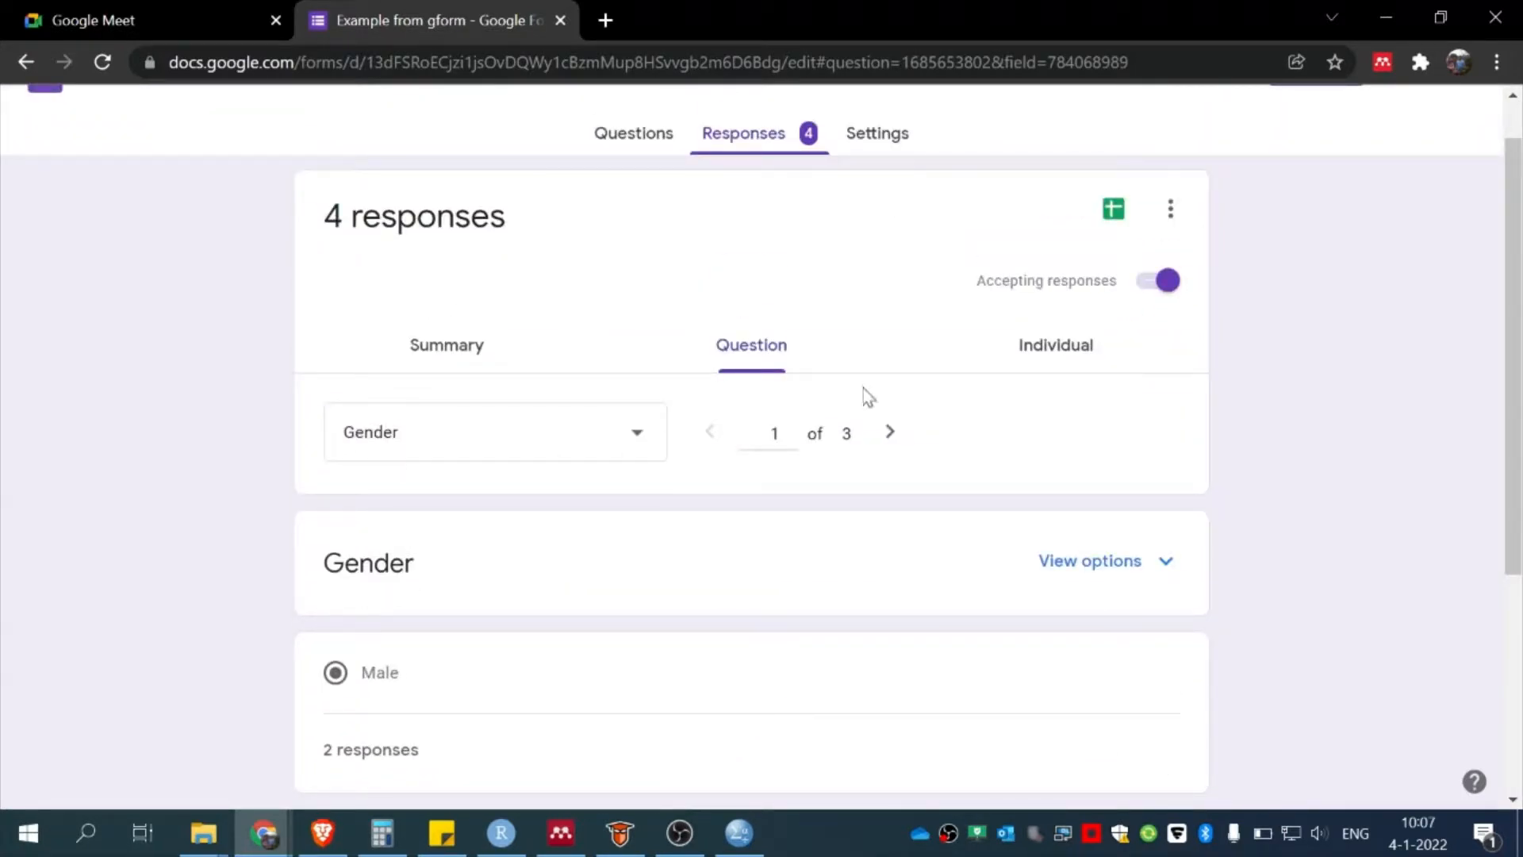
scroll(826, 340, up, 1)
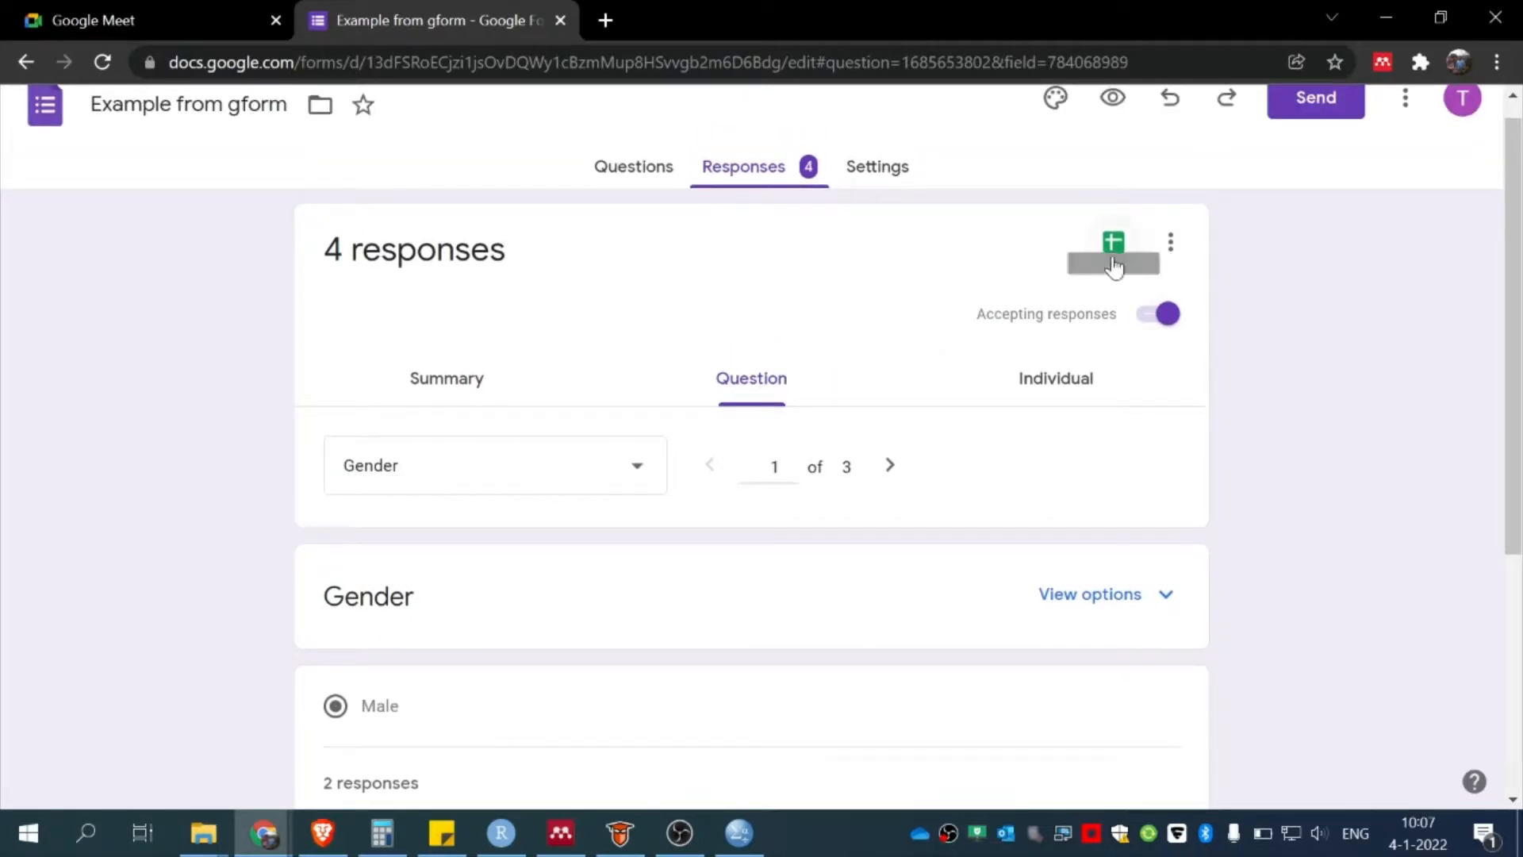
click(1171, 242)
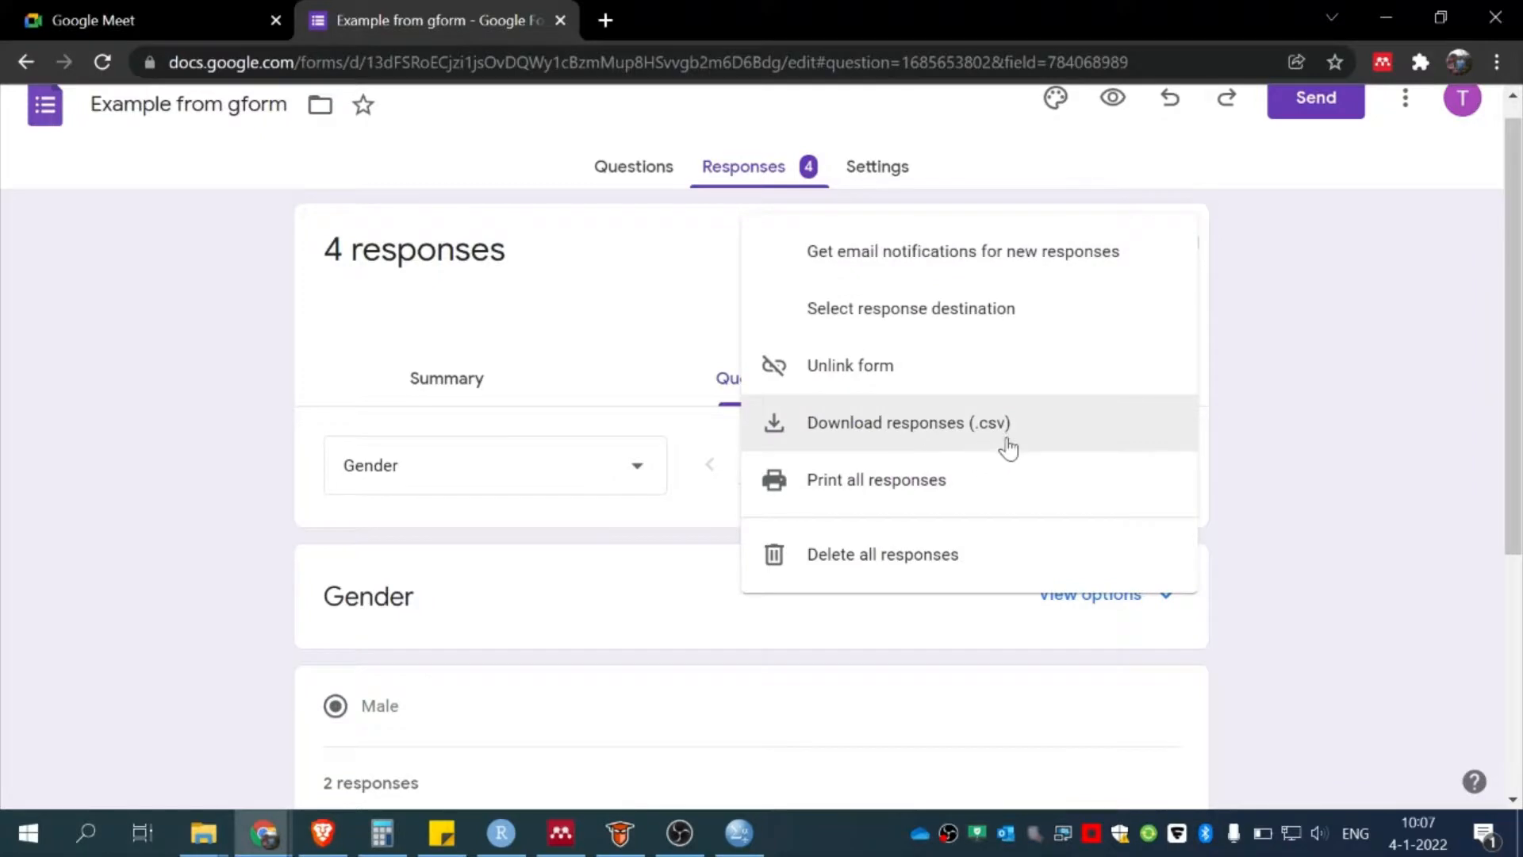
click(1250, 399)
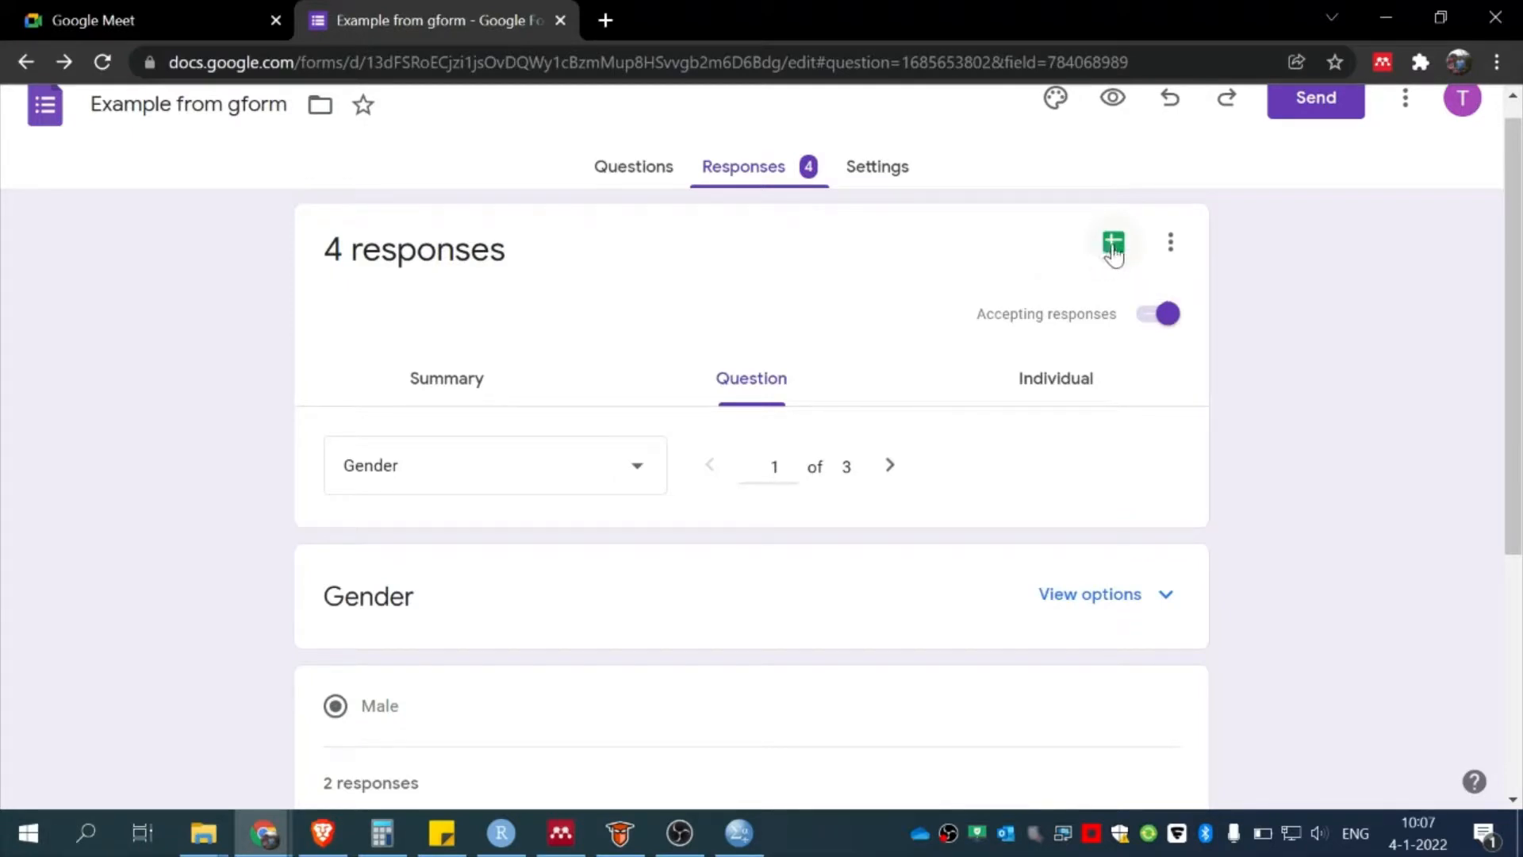
Open the form's linked response spreadsheet and fill the empty voting answers with 4 in E2 and 3 in E3
click(1113, 246)
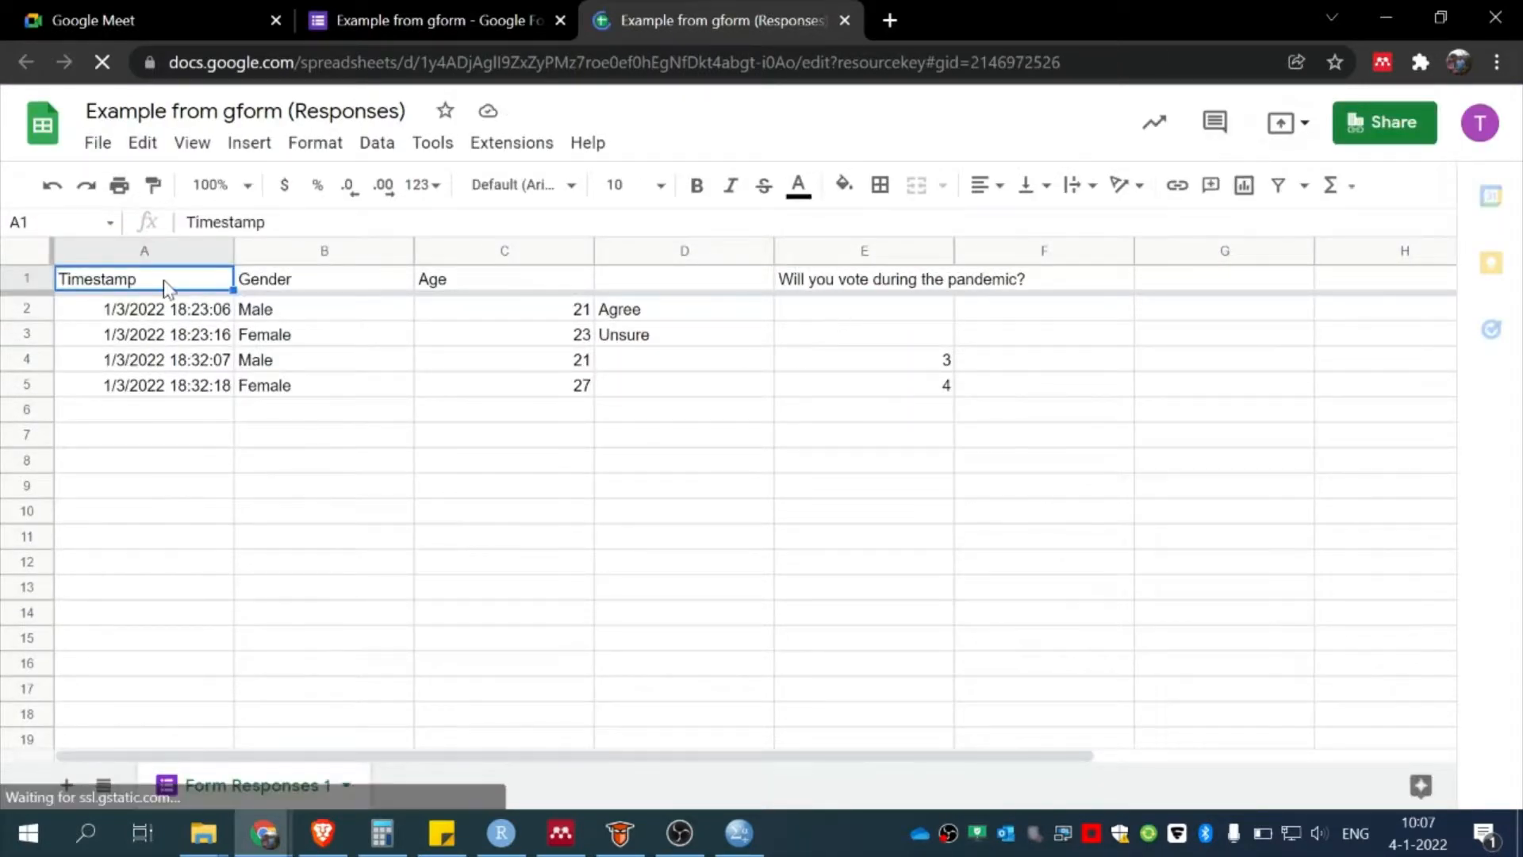
click(262, 310)
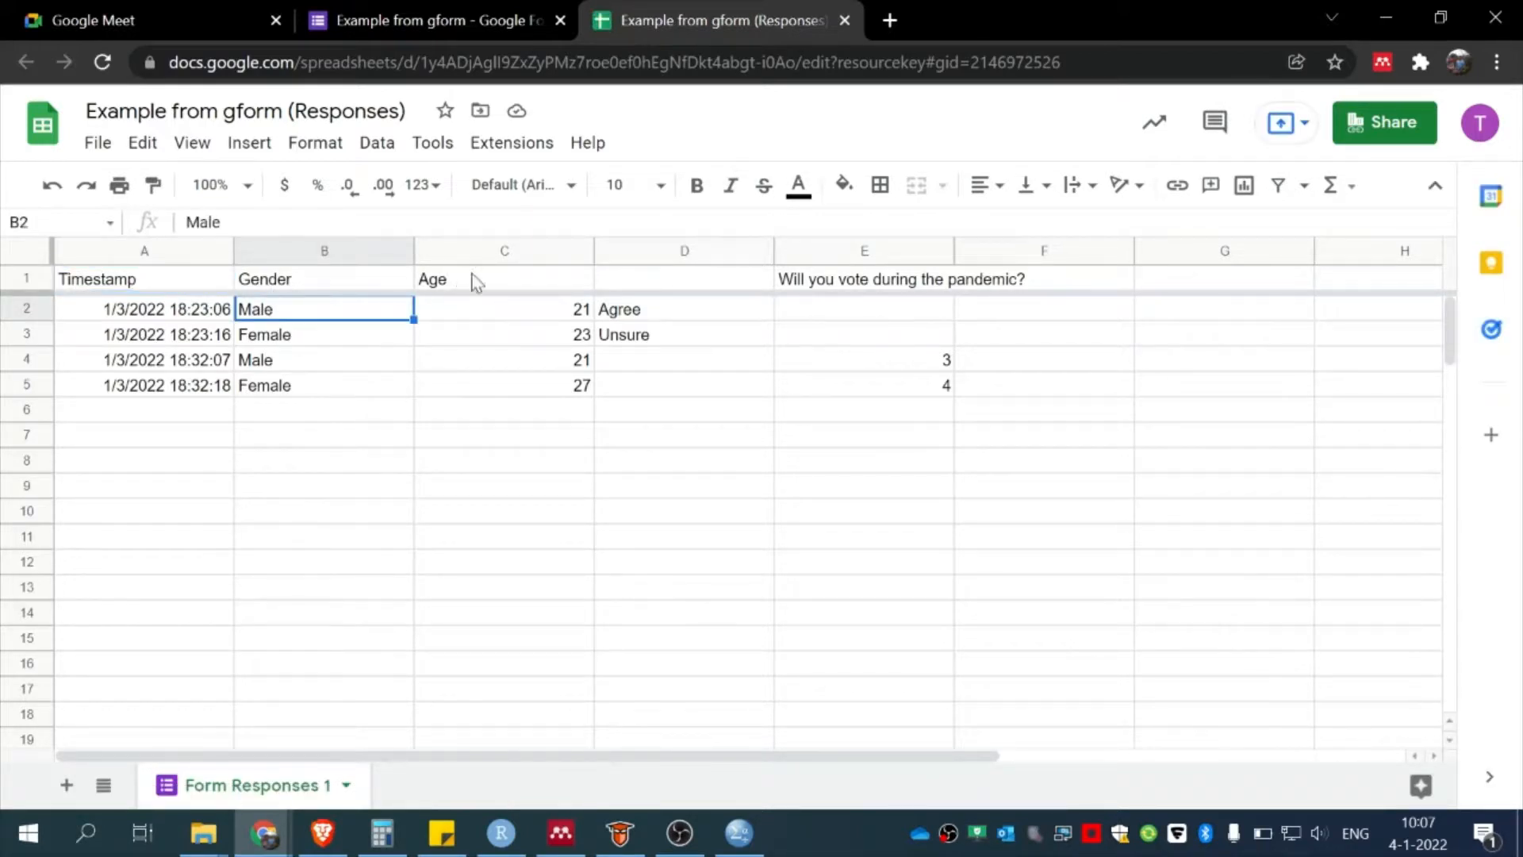
click(879, 323)
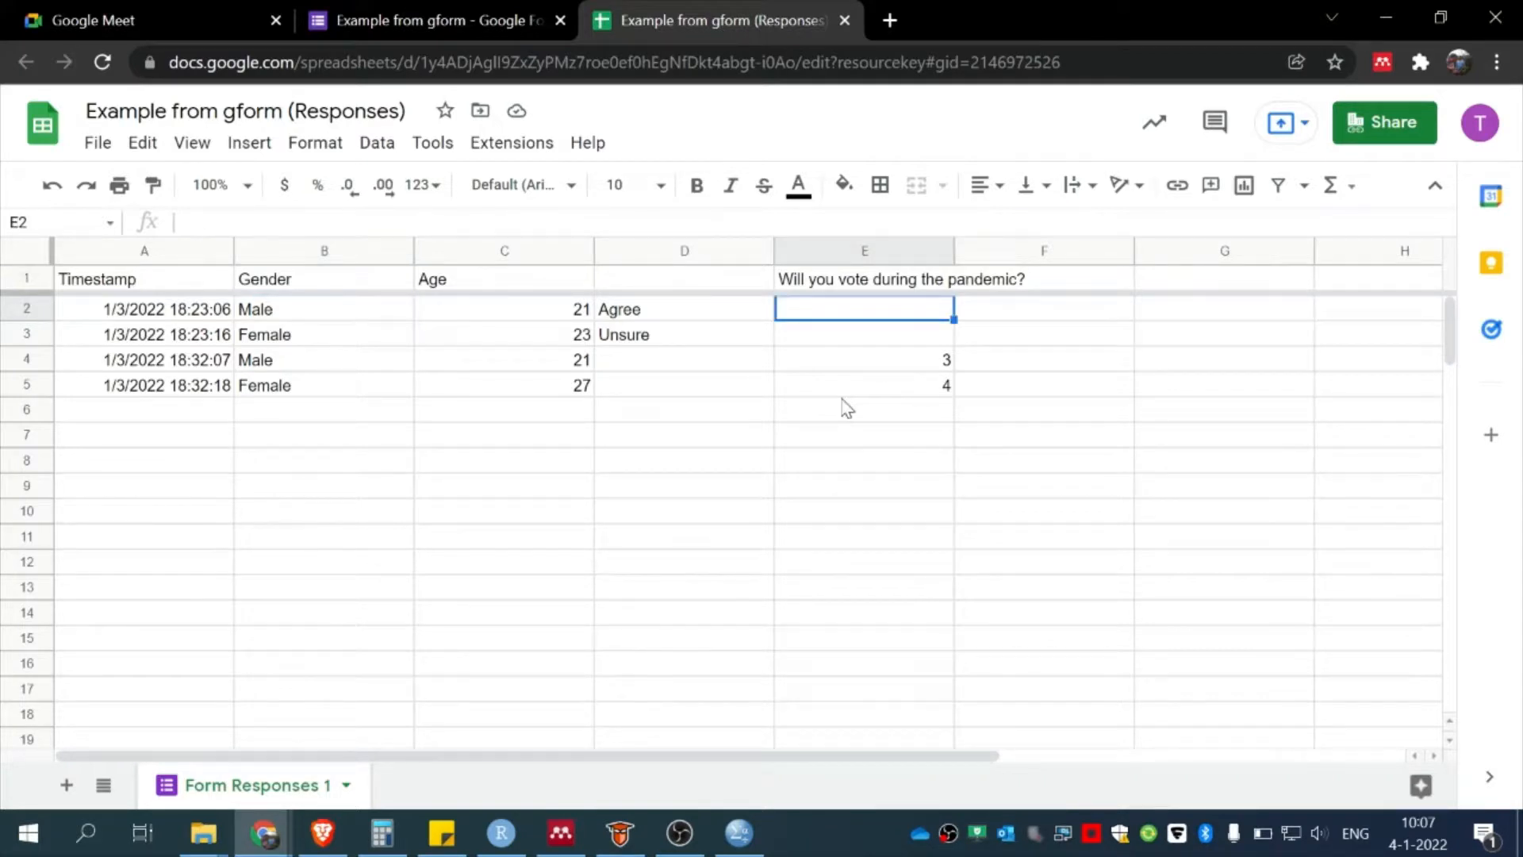
text(4)
key(Return)
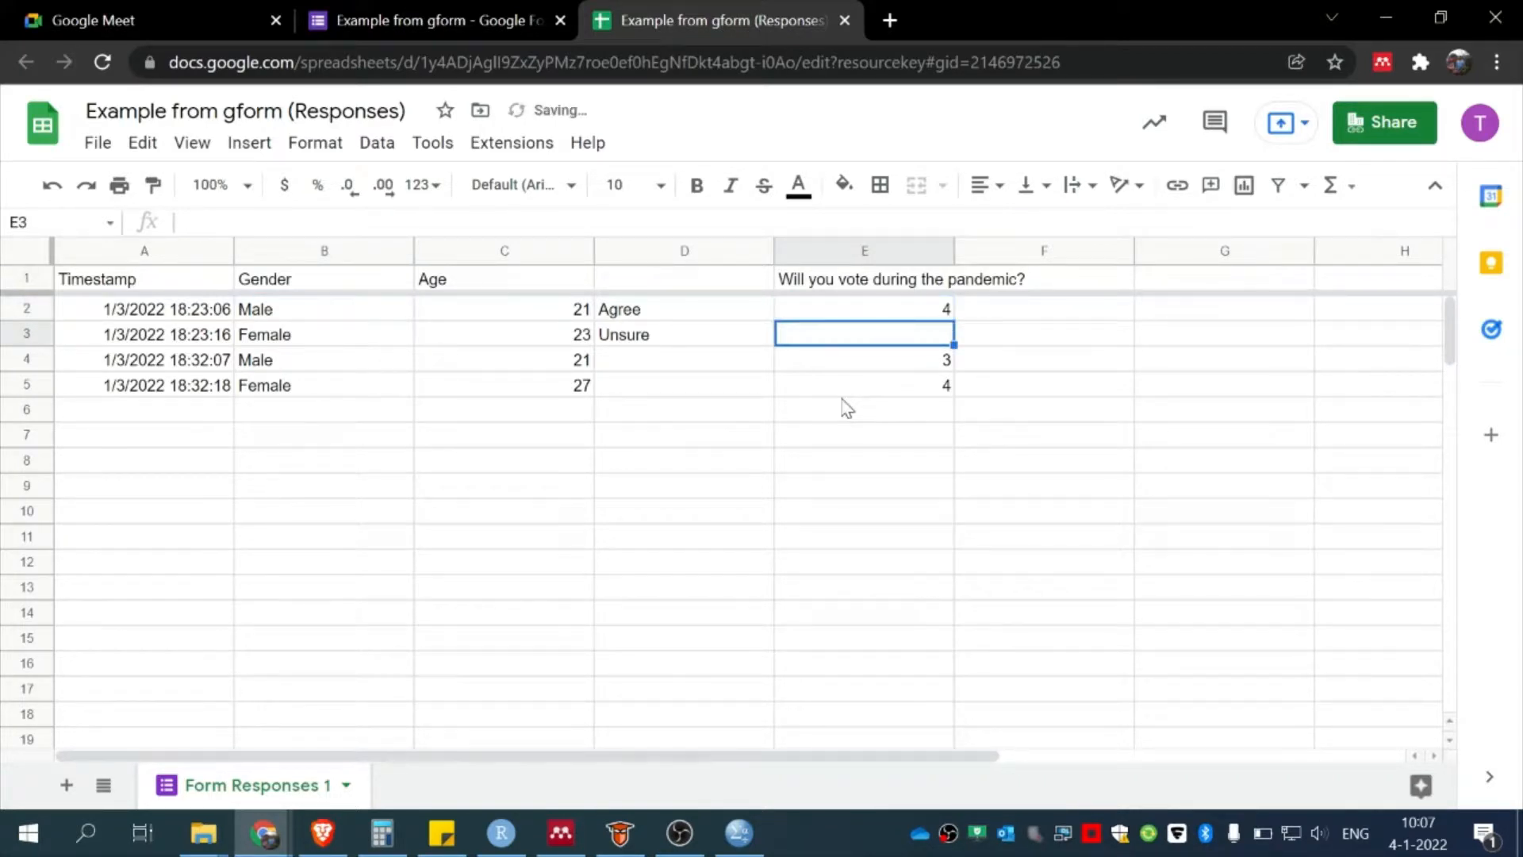
text(3)
key(Return)
click(847, 408)
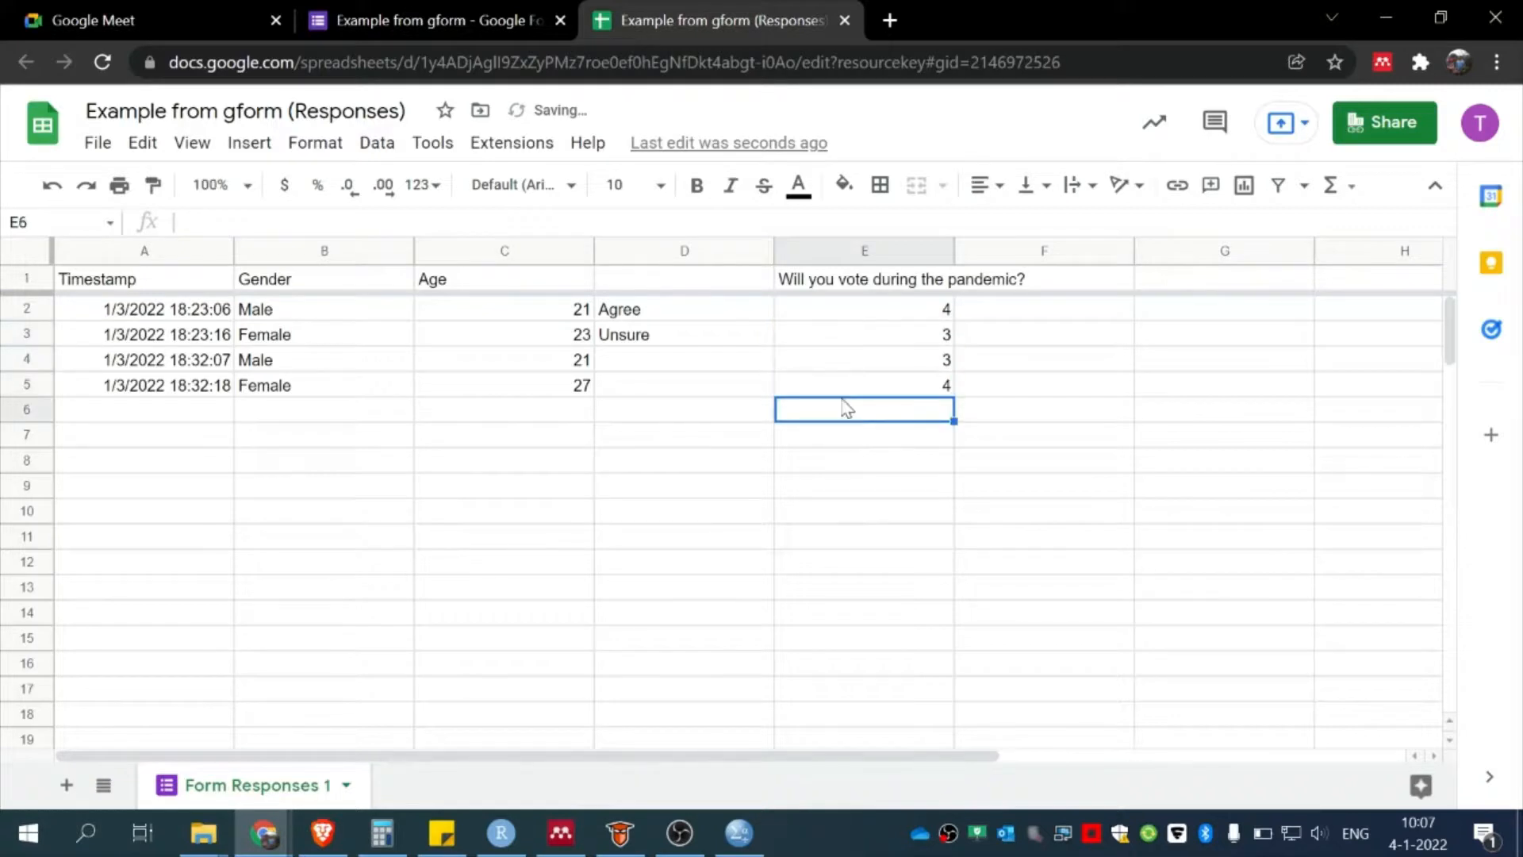
Compare the text answers in column D with the numeric codes in column E, and return to the SPSS dataset
key(Up)
key(Up)
key(Up)
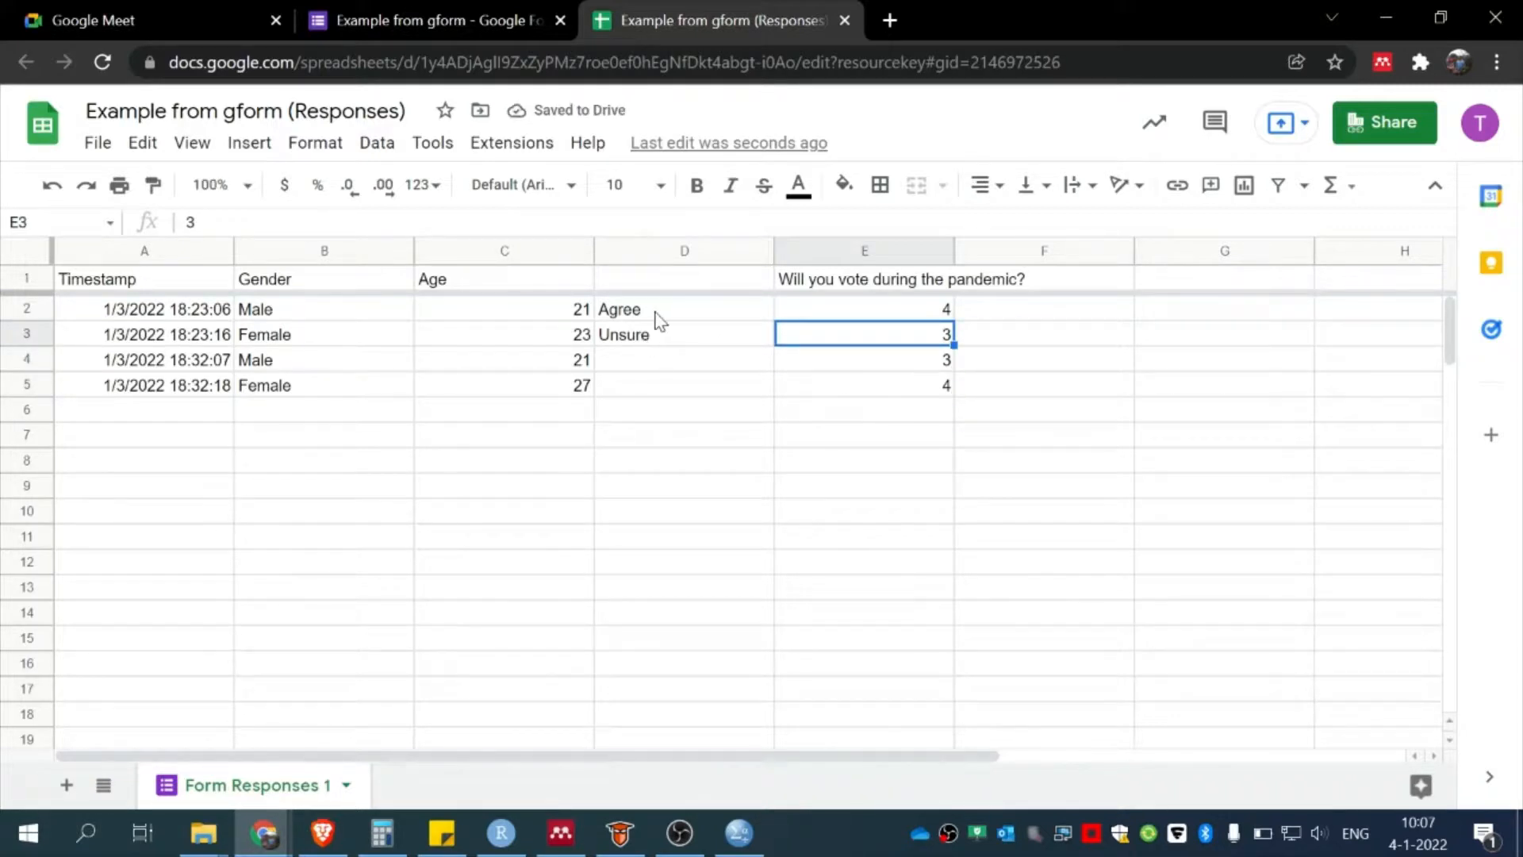
click(657, 313)
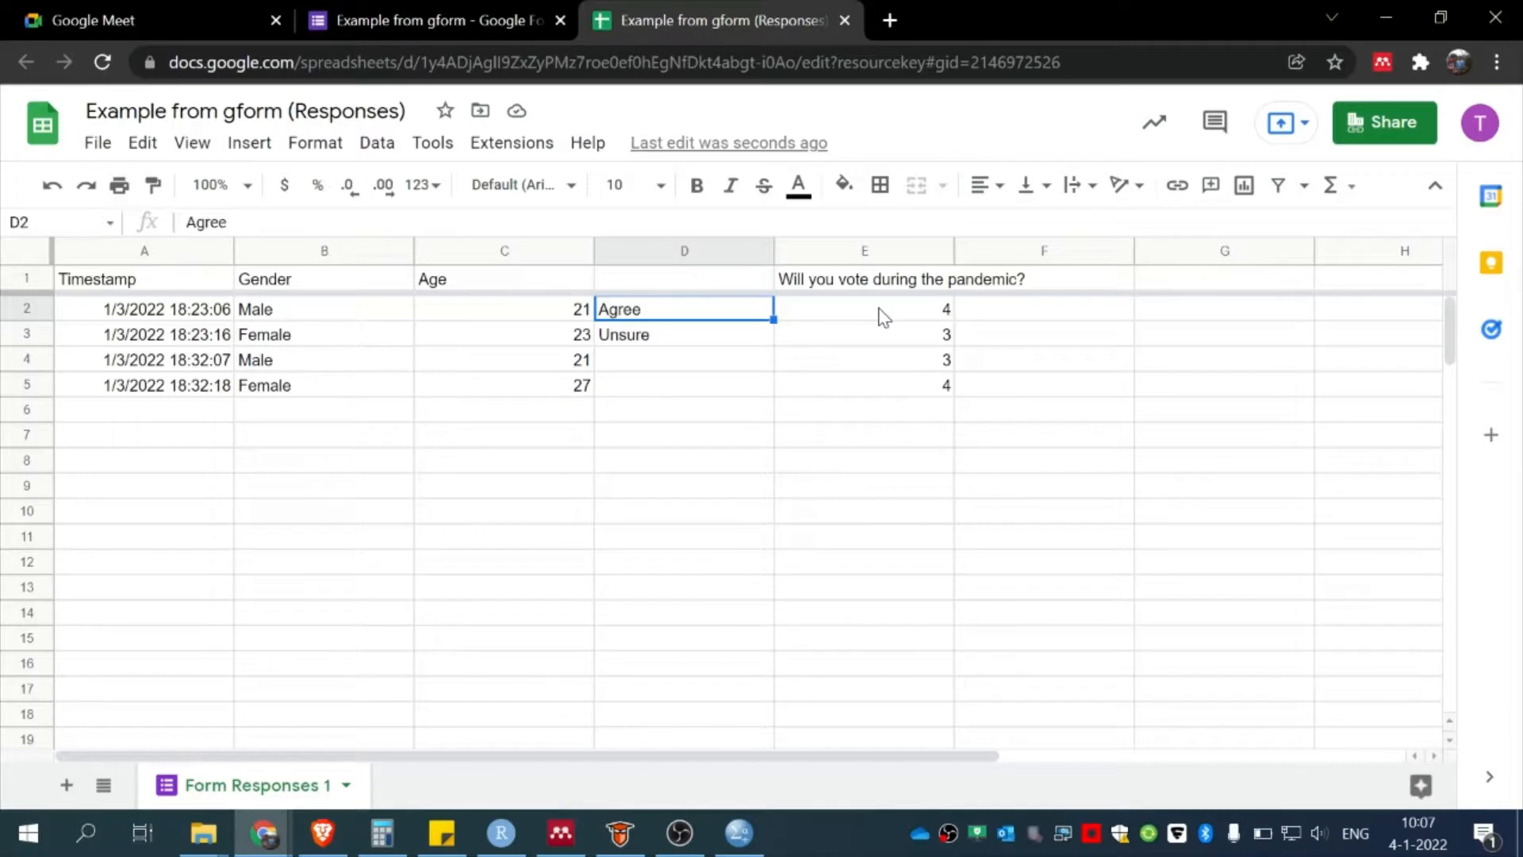
click(333, 288)
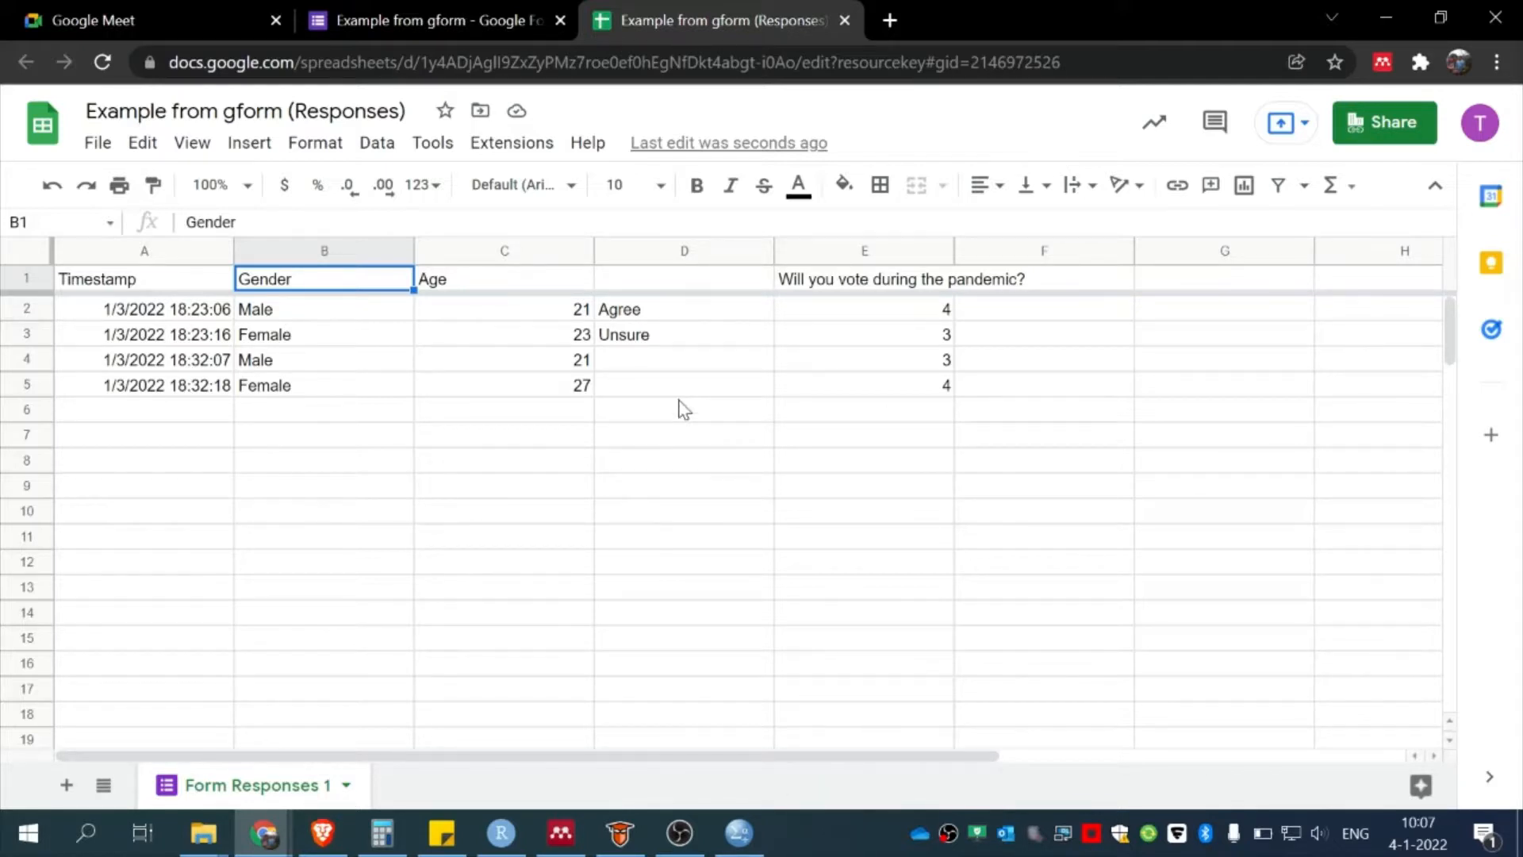
click(752, 837)
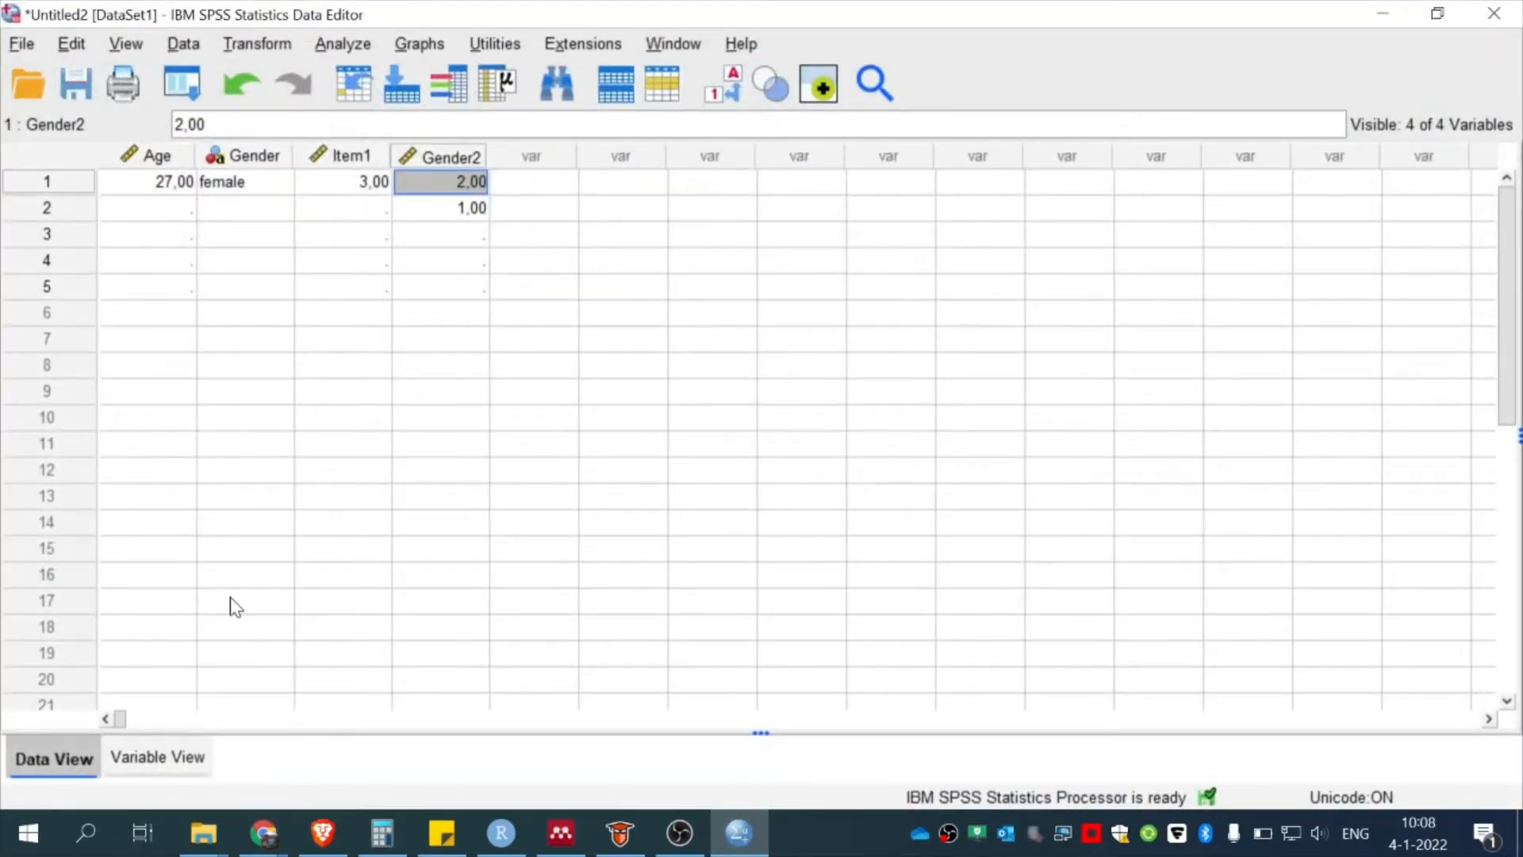
click(183, 758)
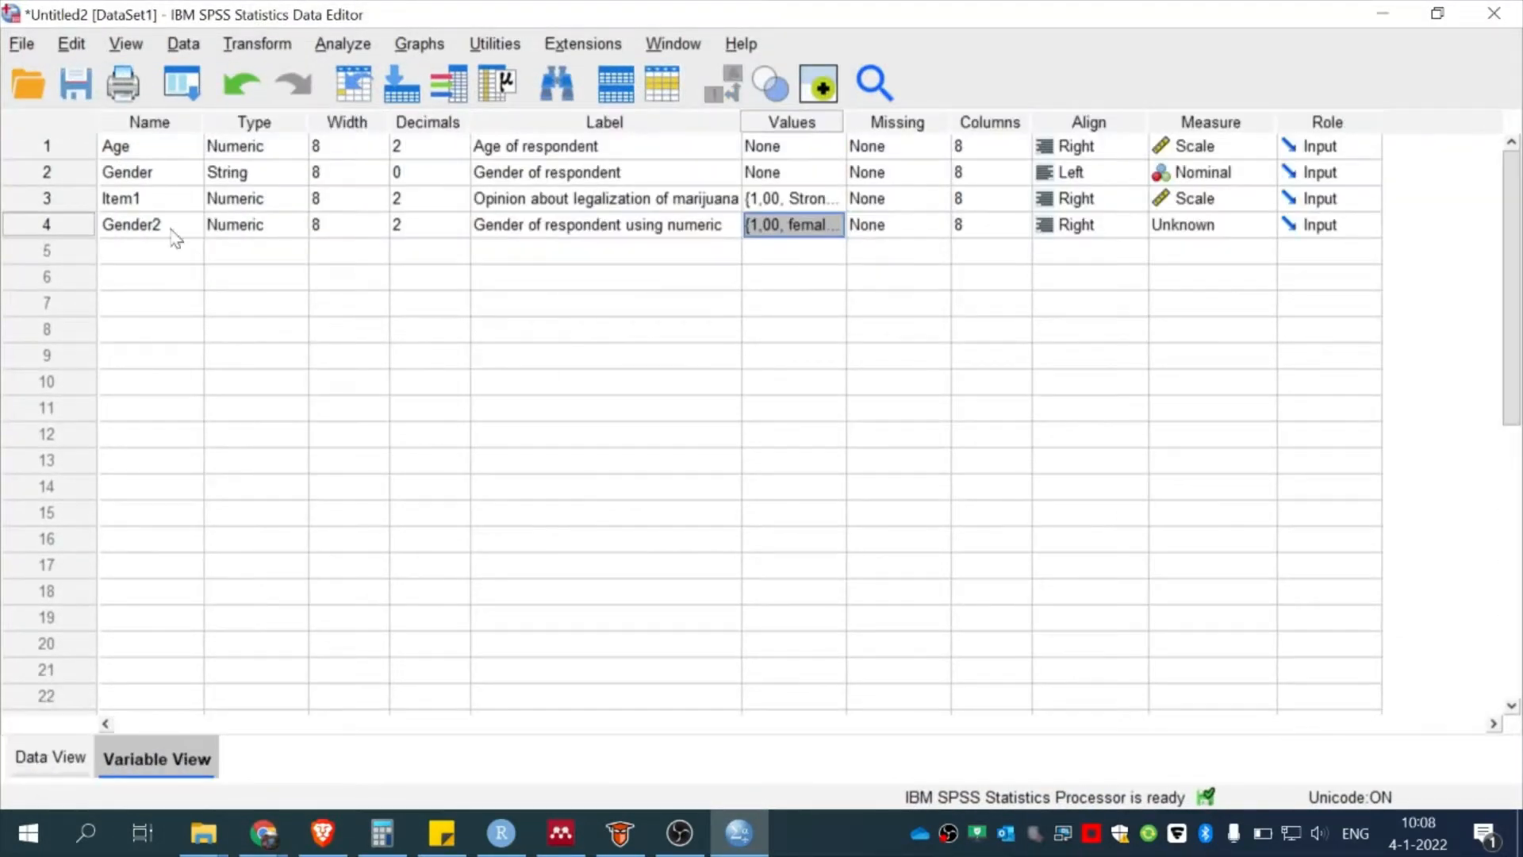
double_click(126, 225)
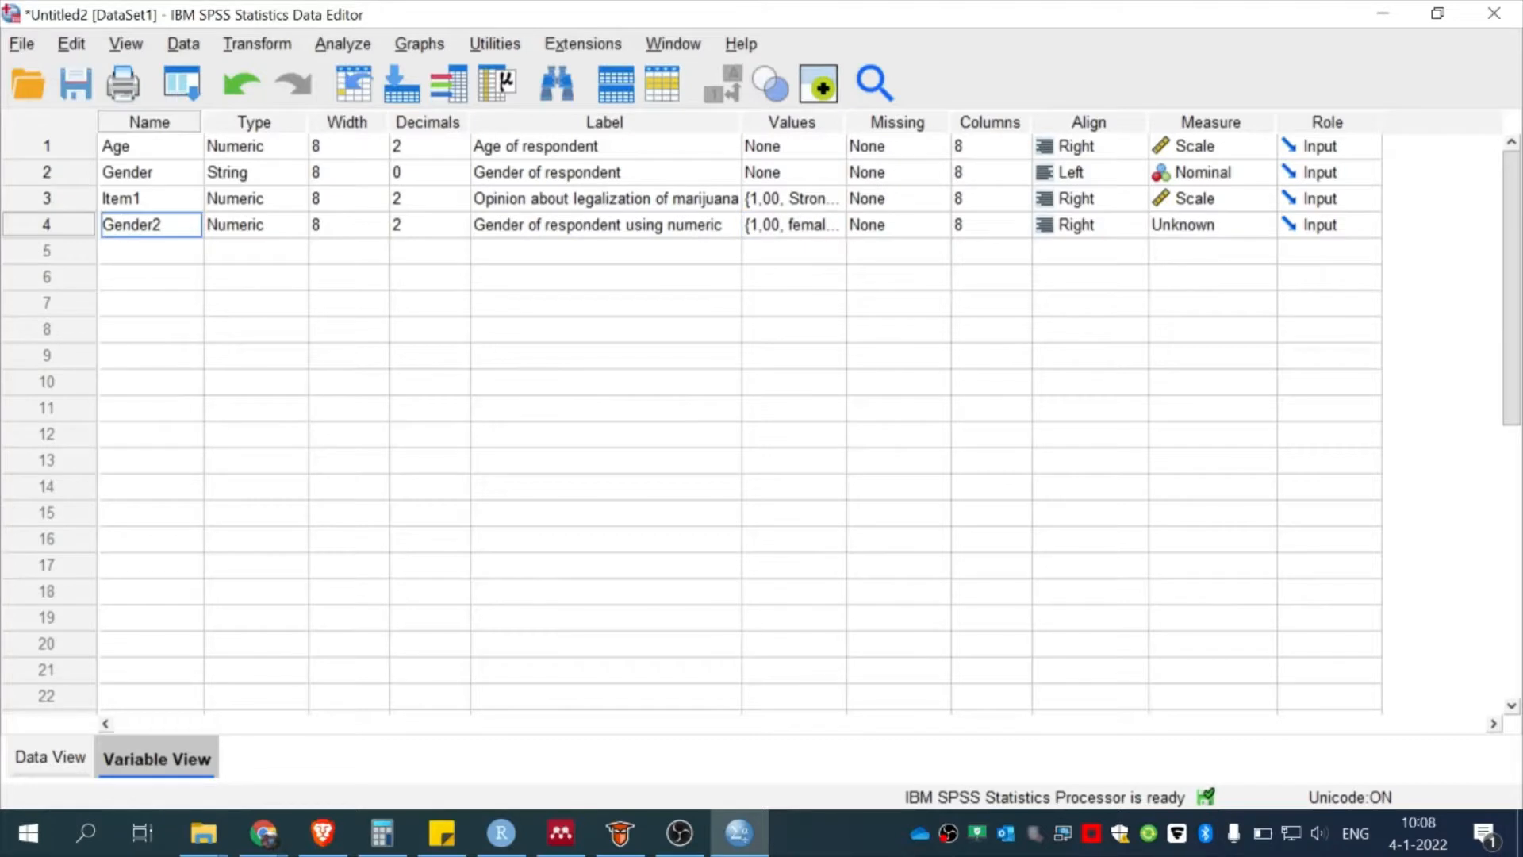
right_click(76, 226)
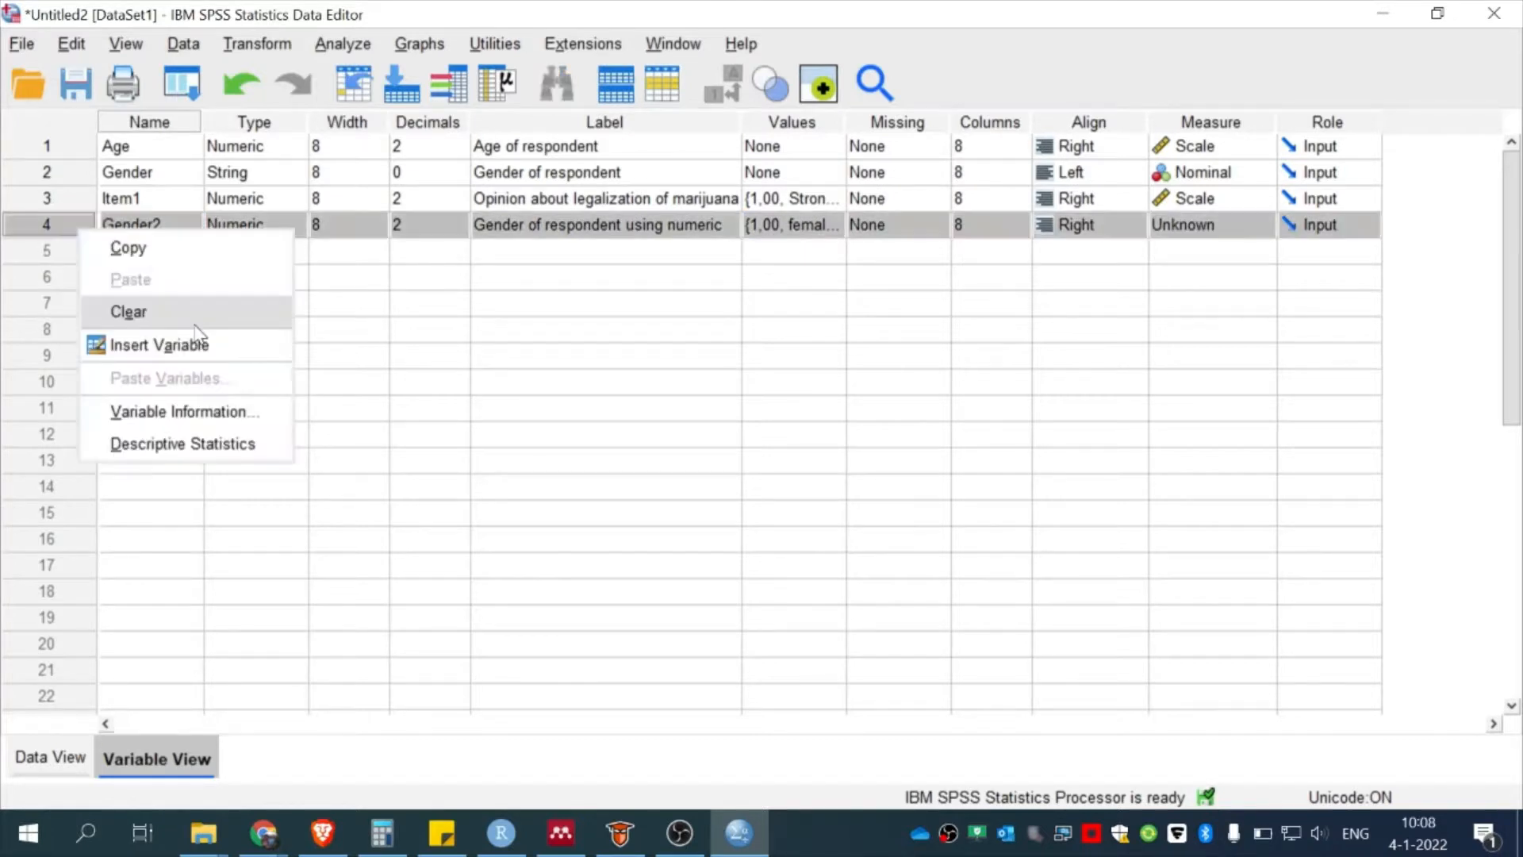
click(449, 383)
click(174, 275)
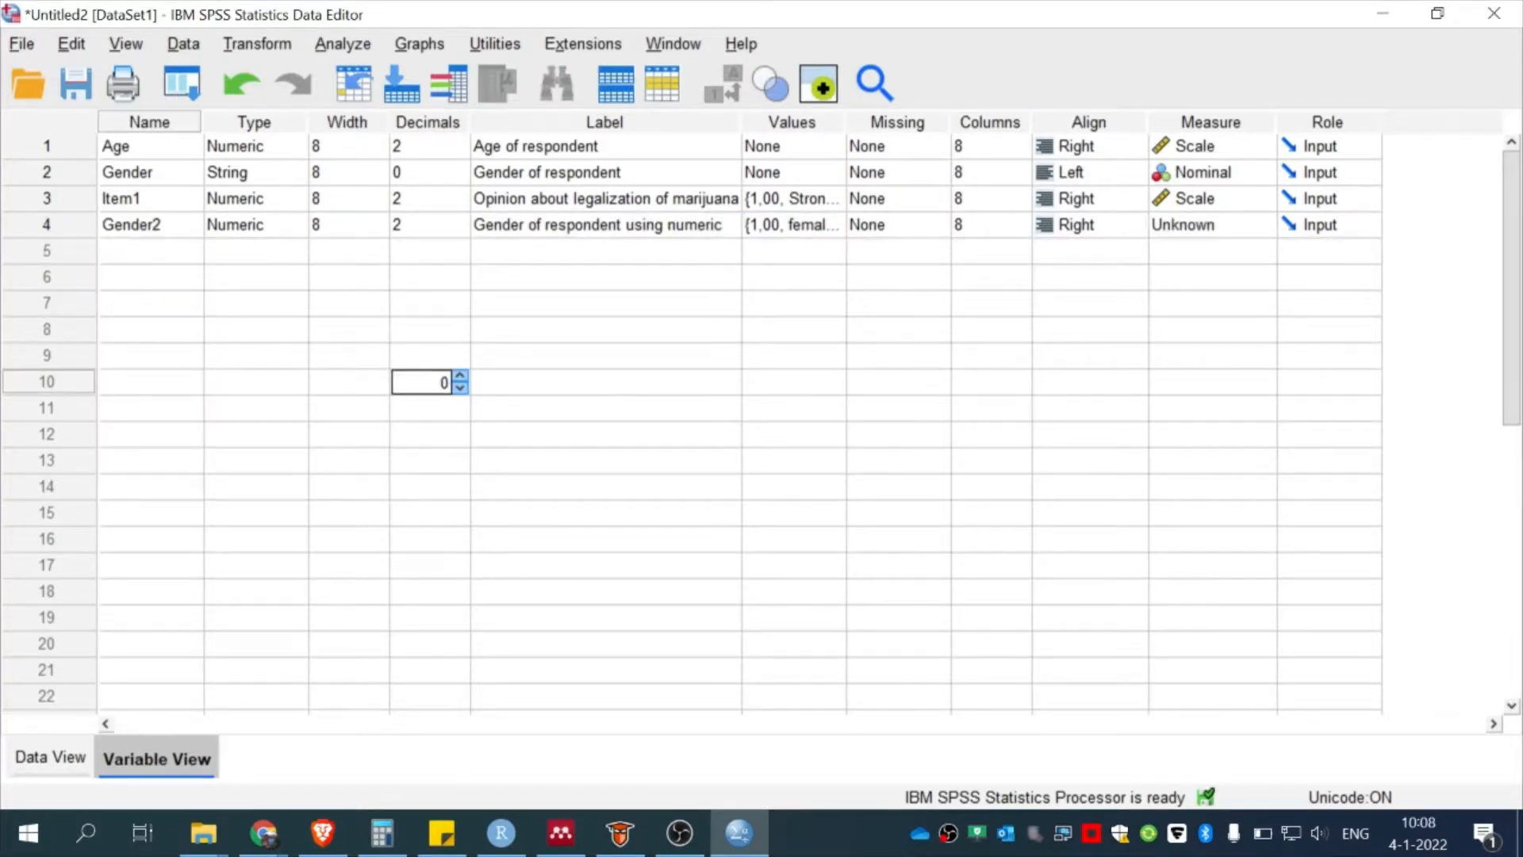
Return to the case data and delete the entire first case
click(54, 756)
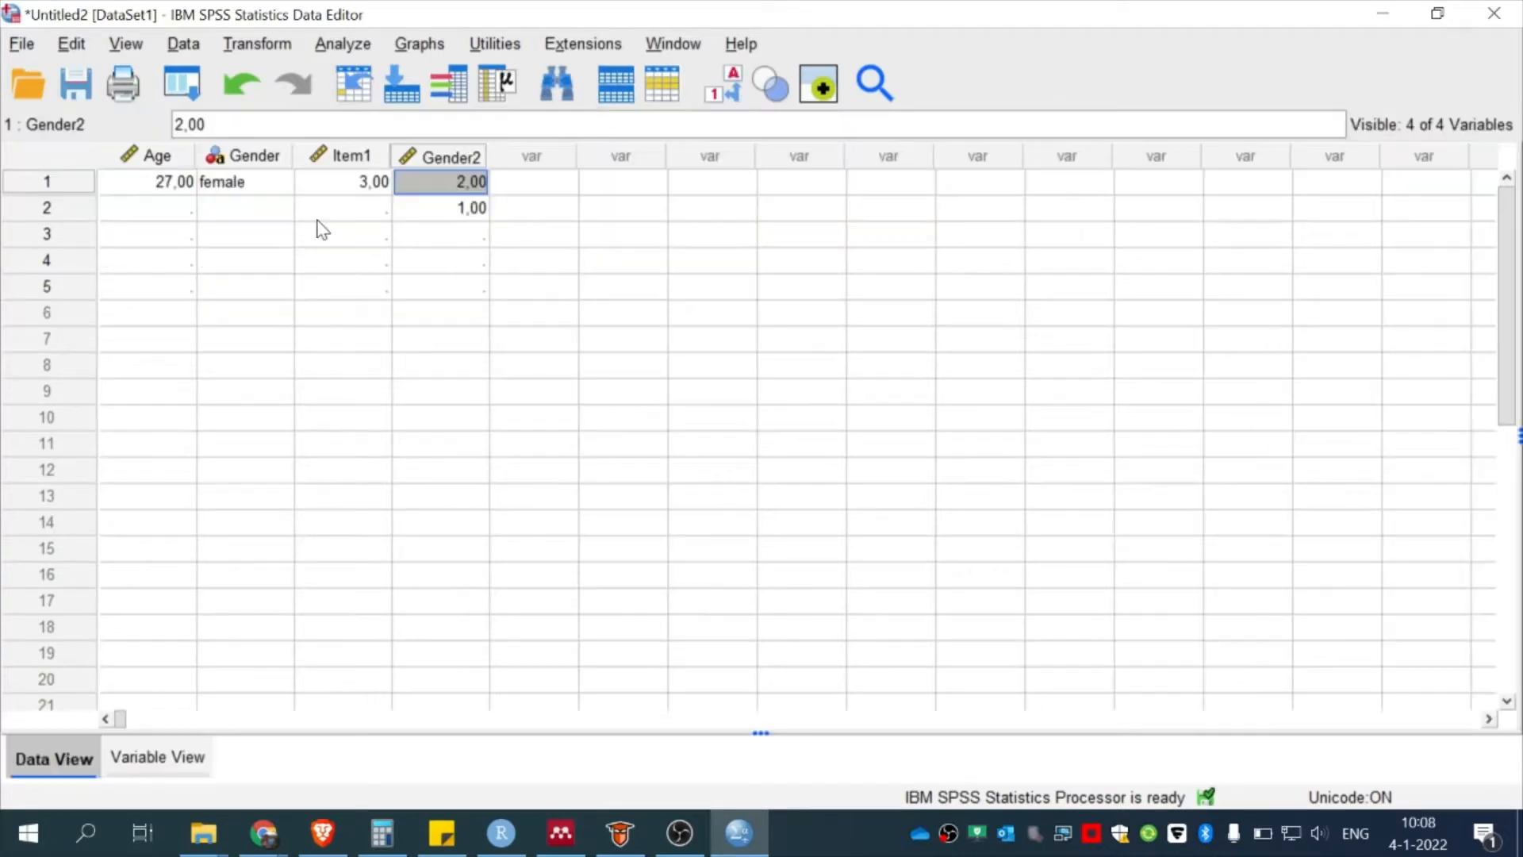
click(62, 184)
right_click(60, 184)
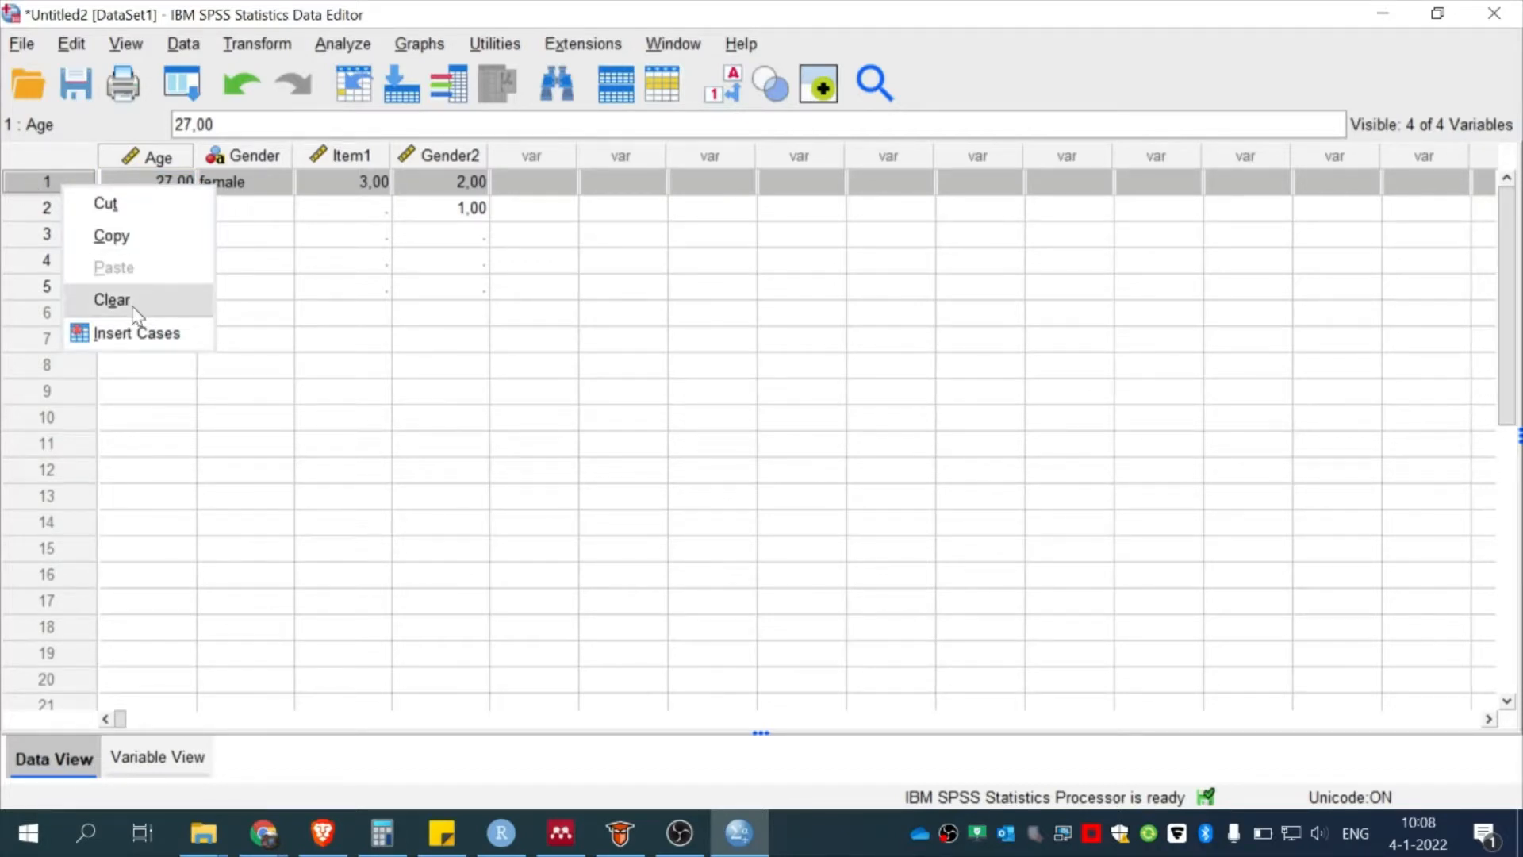
click(133, 307)
Delete all remaining example cases, leaving the four variables defined without data
right_click(59, 182)
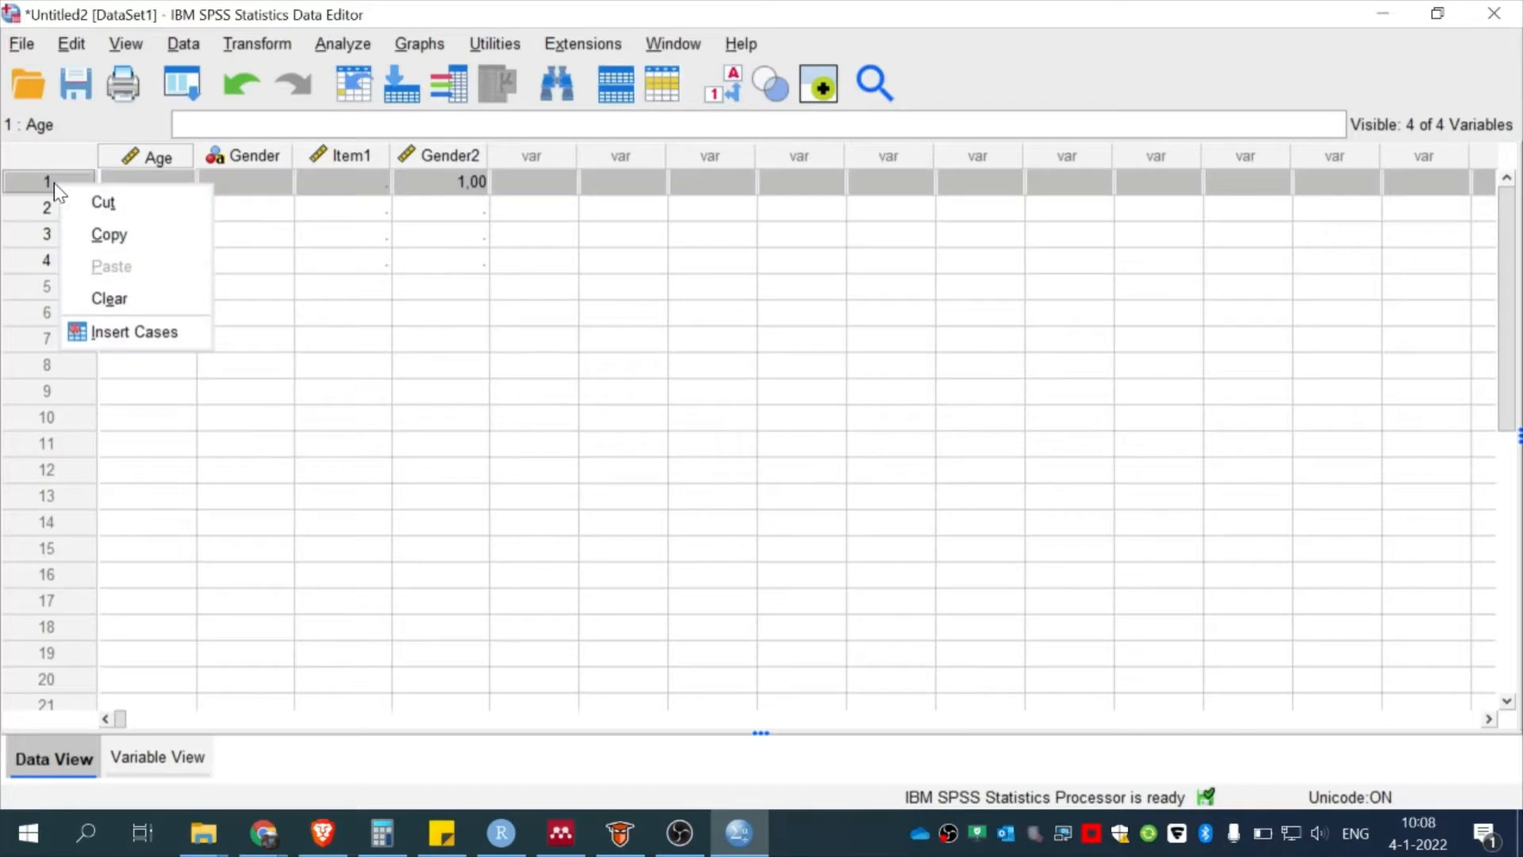
mouse_move(51, 182)
mouse_down()
mouse_move(46, 287)
mouse_move(56, 188)
mouse_up()
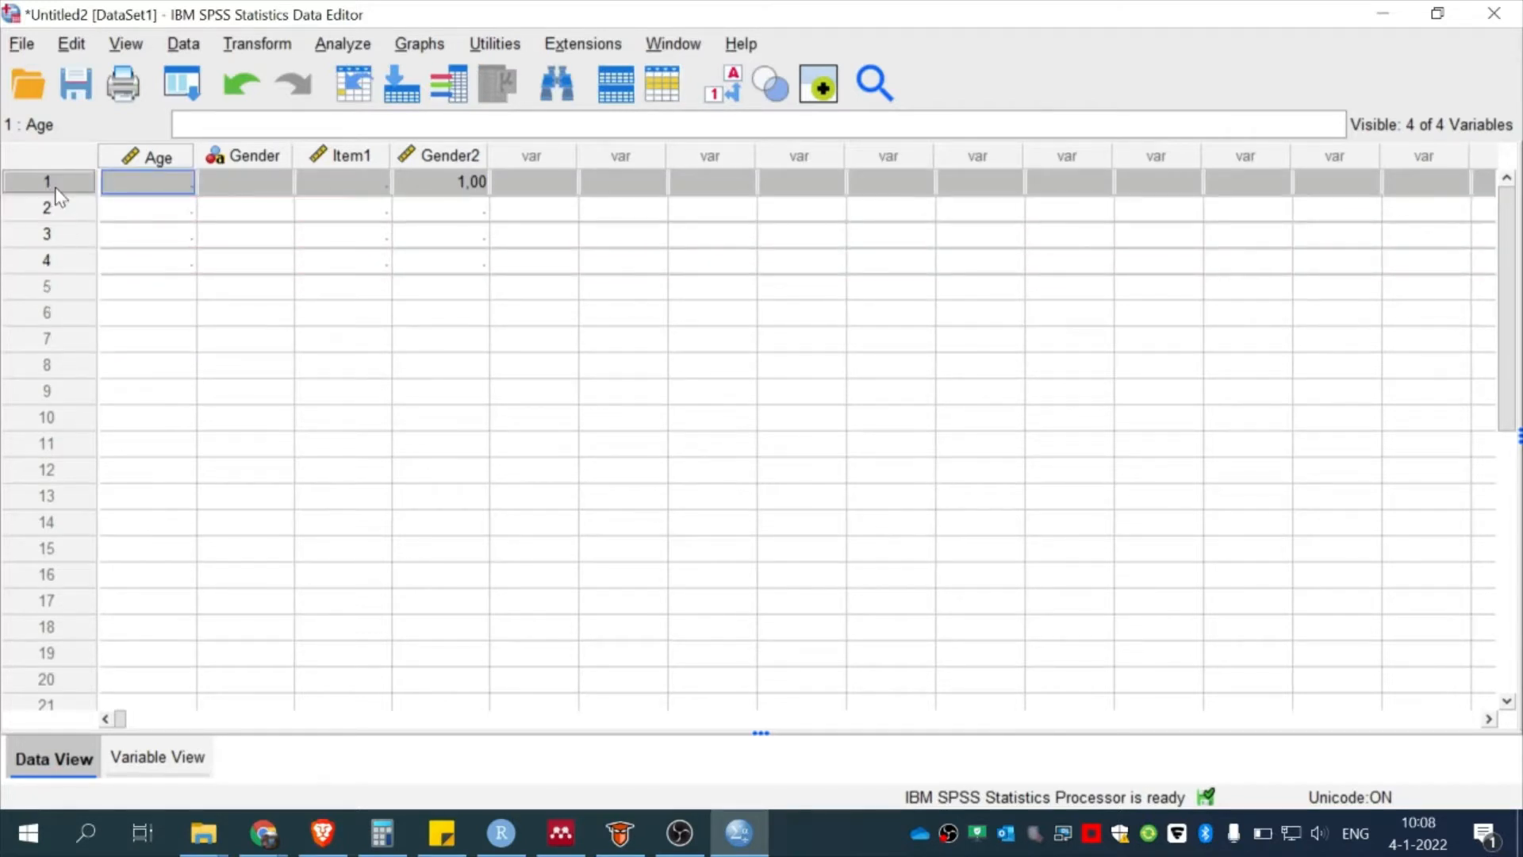
key(shift+Down)
key(shift+Down)
key(shift+Down)
key(shift+Down)
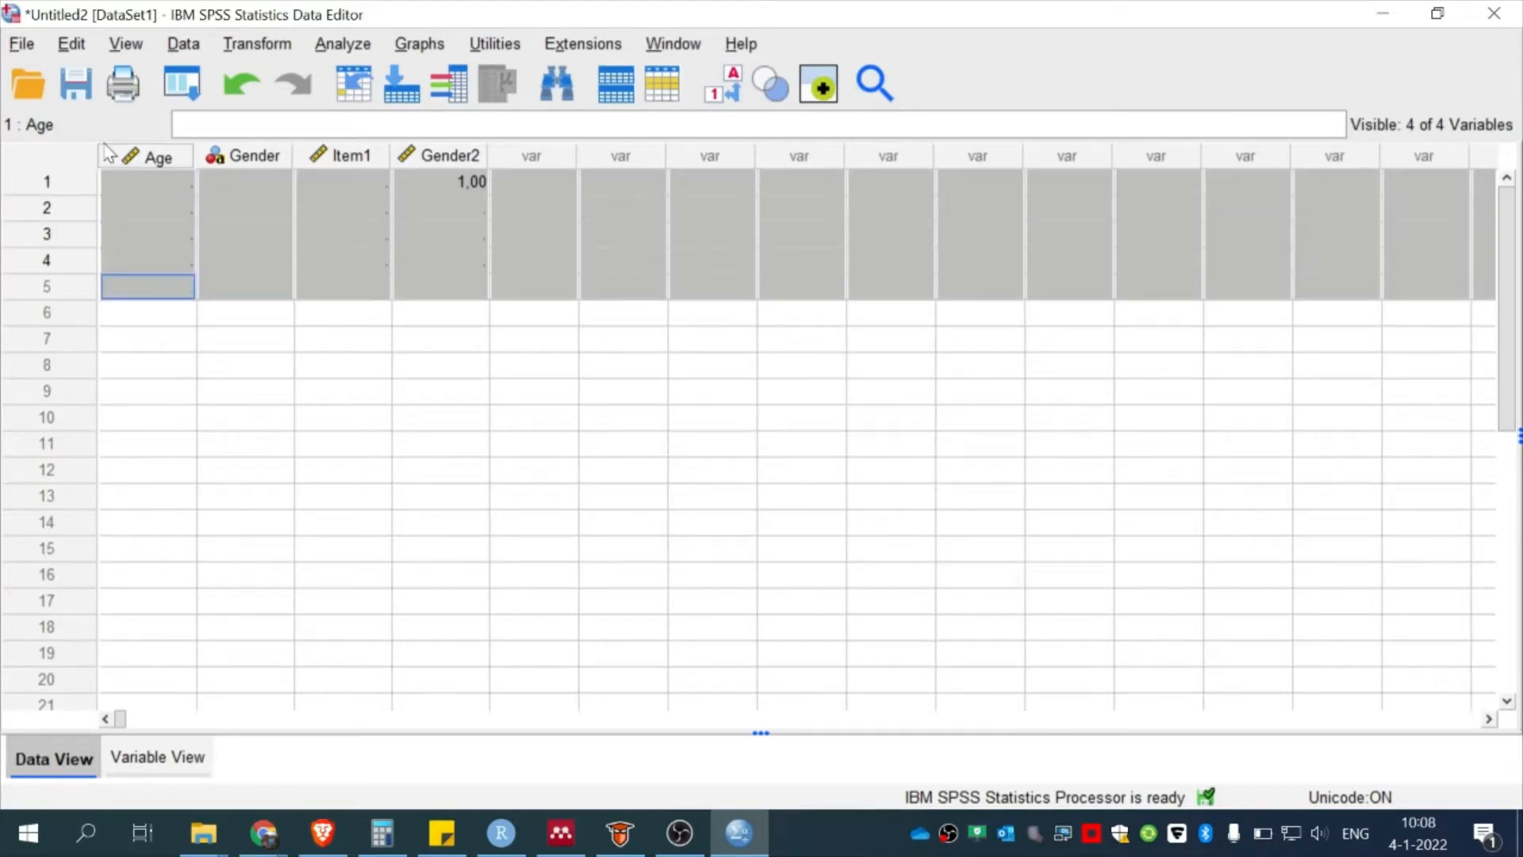
right_click(146, 178)
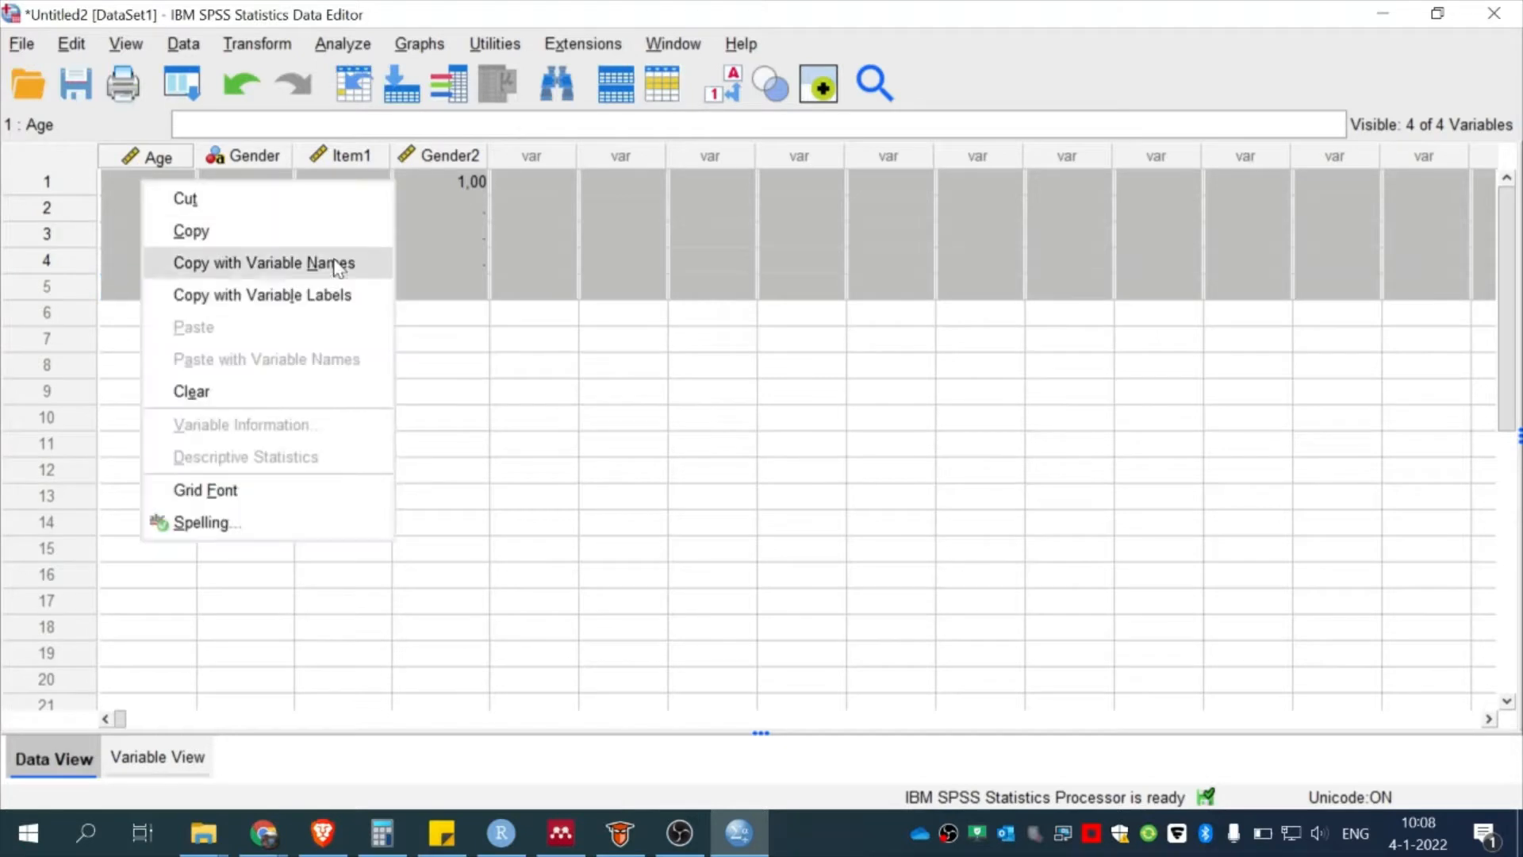
click(310, 392)
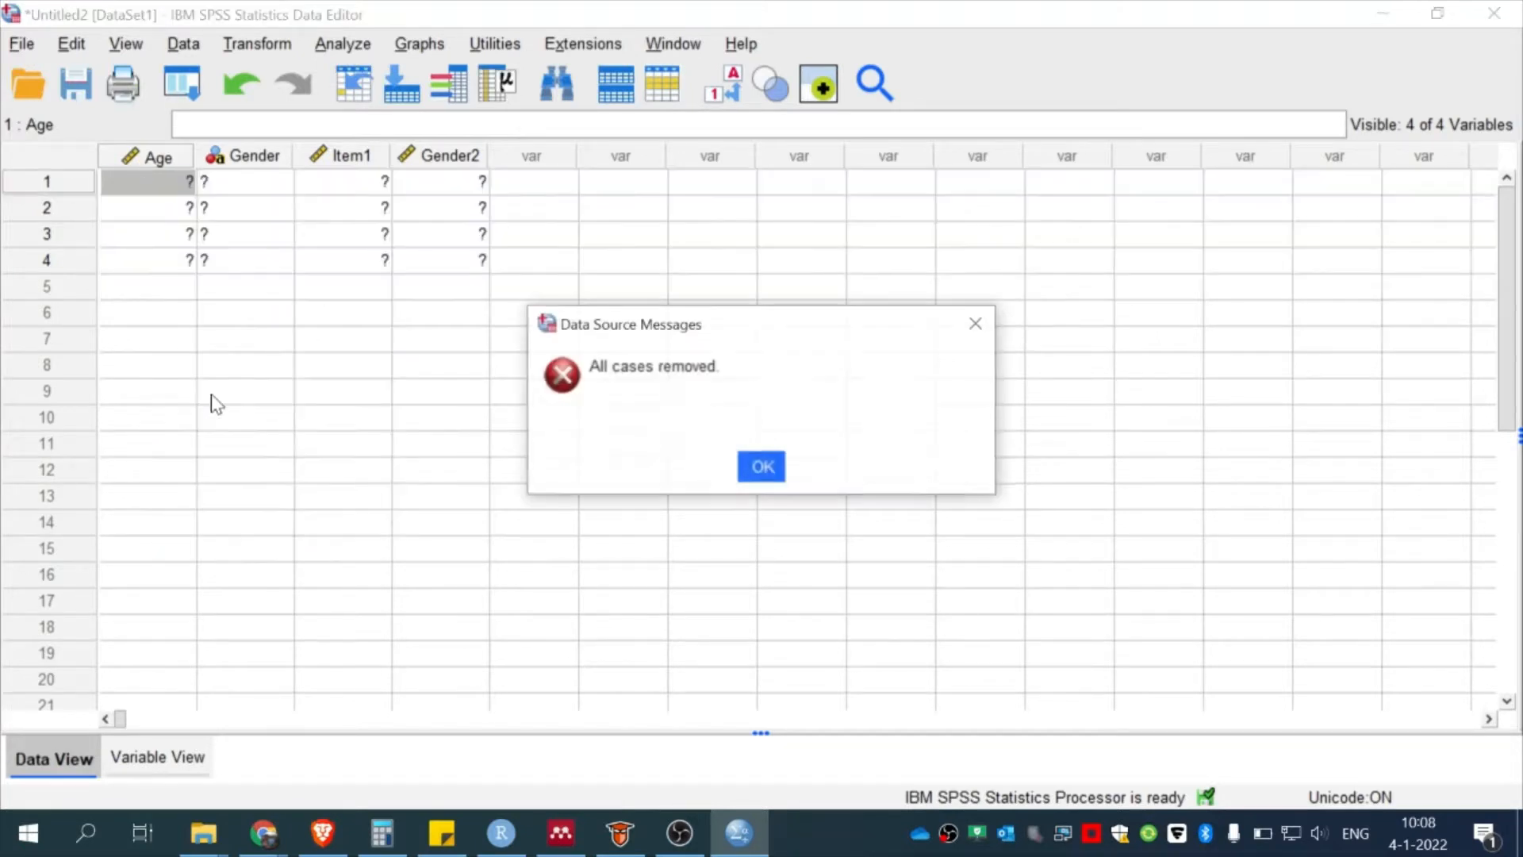
click(766, 467)
click(230, 290)
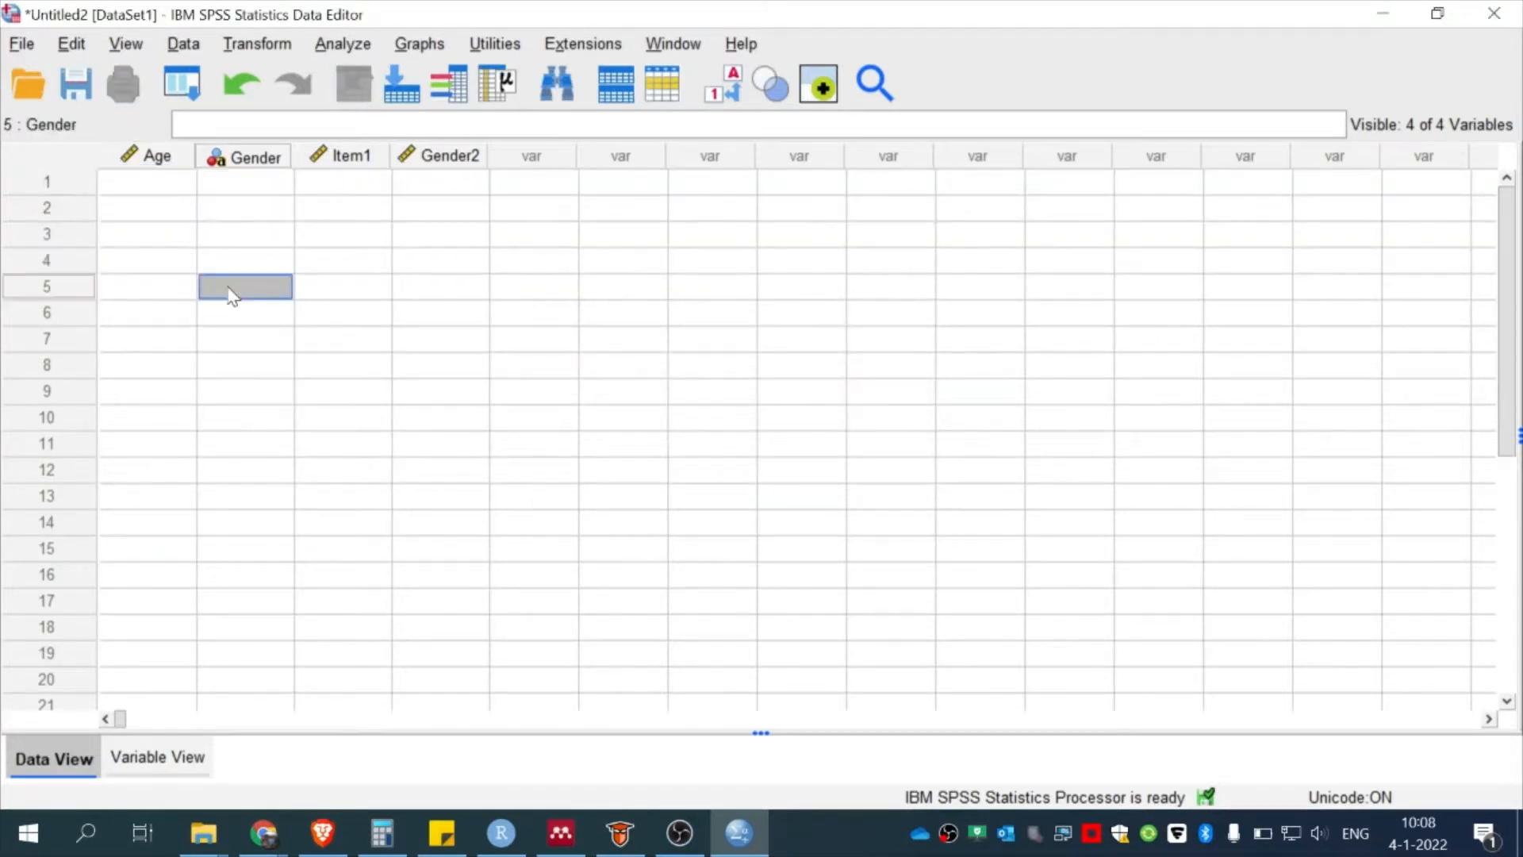
Enter a trial value of 1 for Age in the first case and clear that value again
click(150, 187)
key(Down)
key(Down)
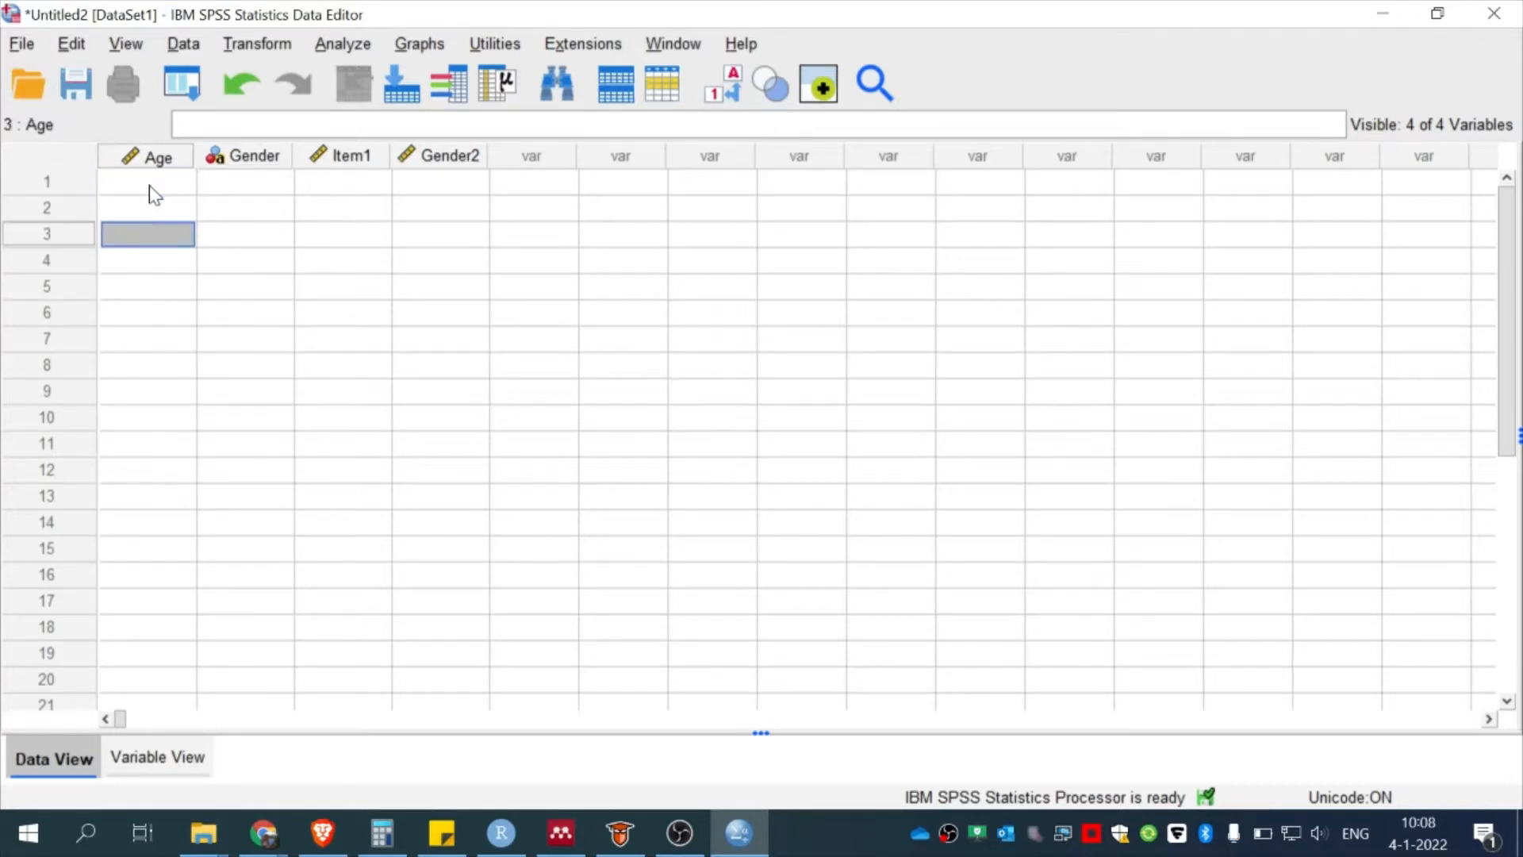
key(Up)
key(Up)
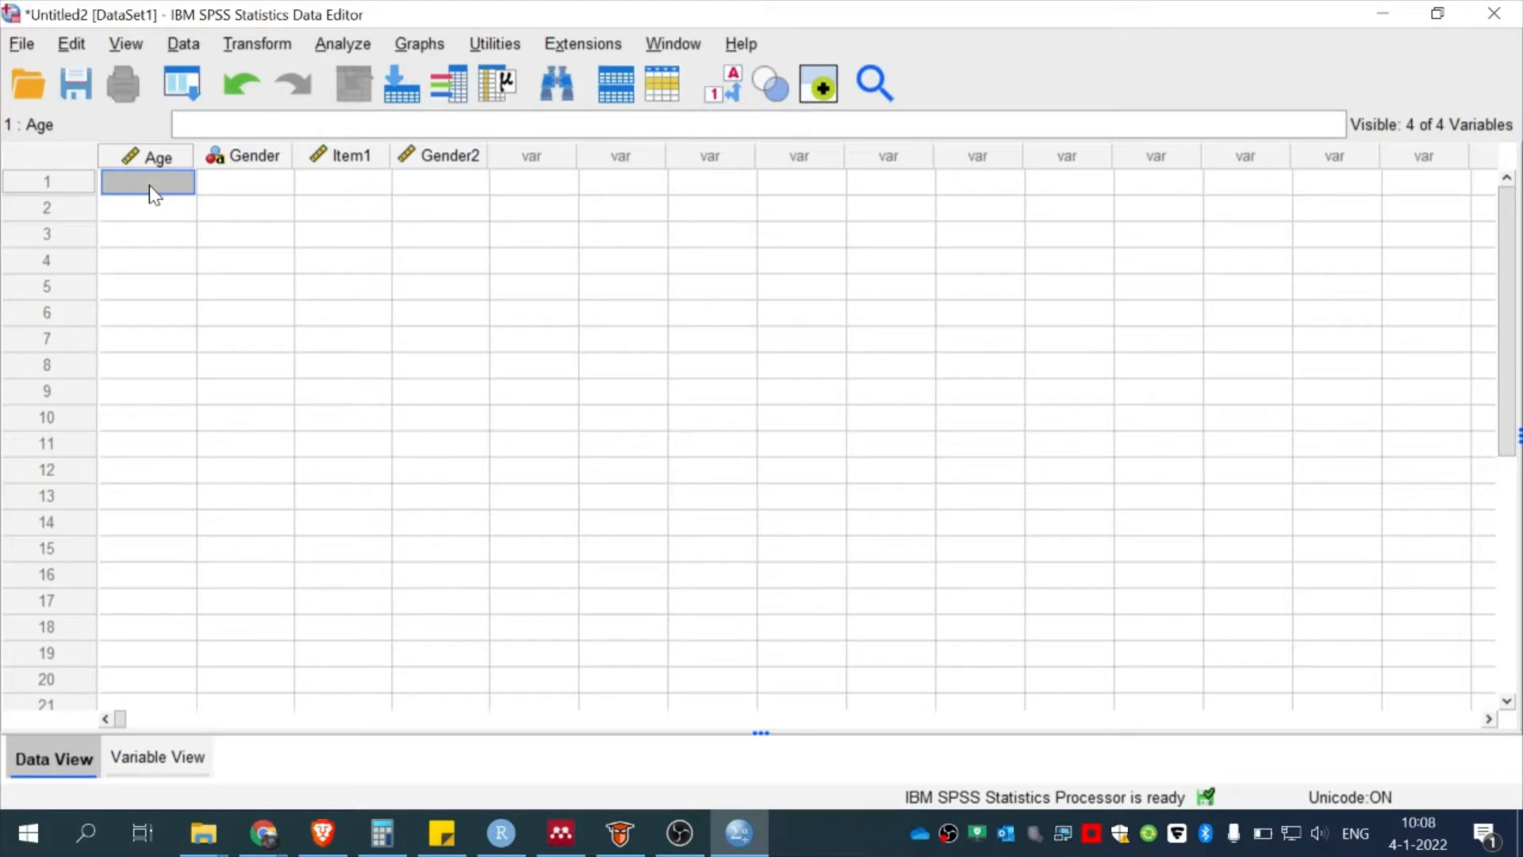
text(1)
key(Return)
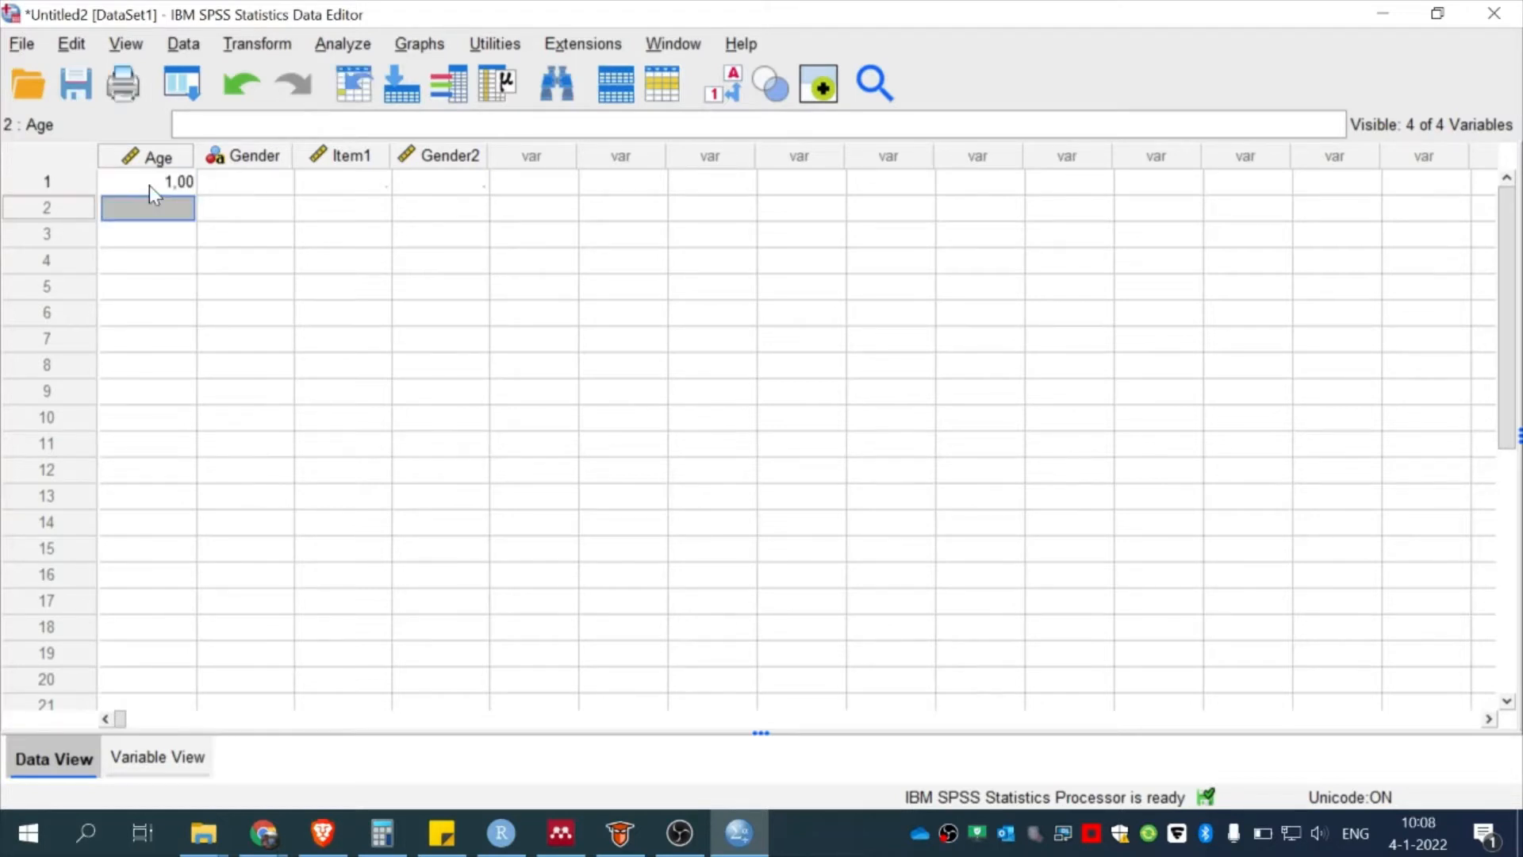
key(Up)
key(Delete)
key(Down)
key(Down)
key(Down)
key(Up)
key(Up)
key(Up)
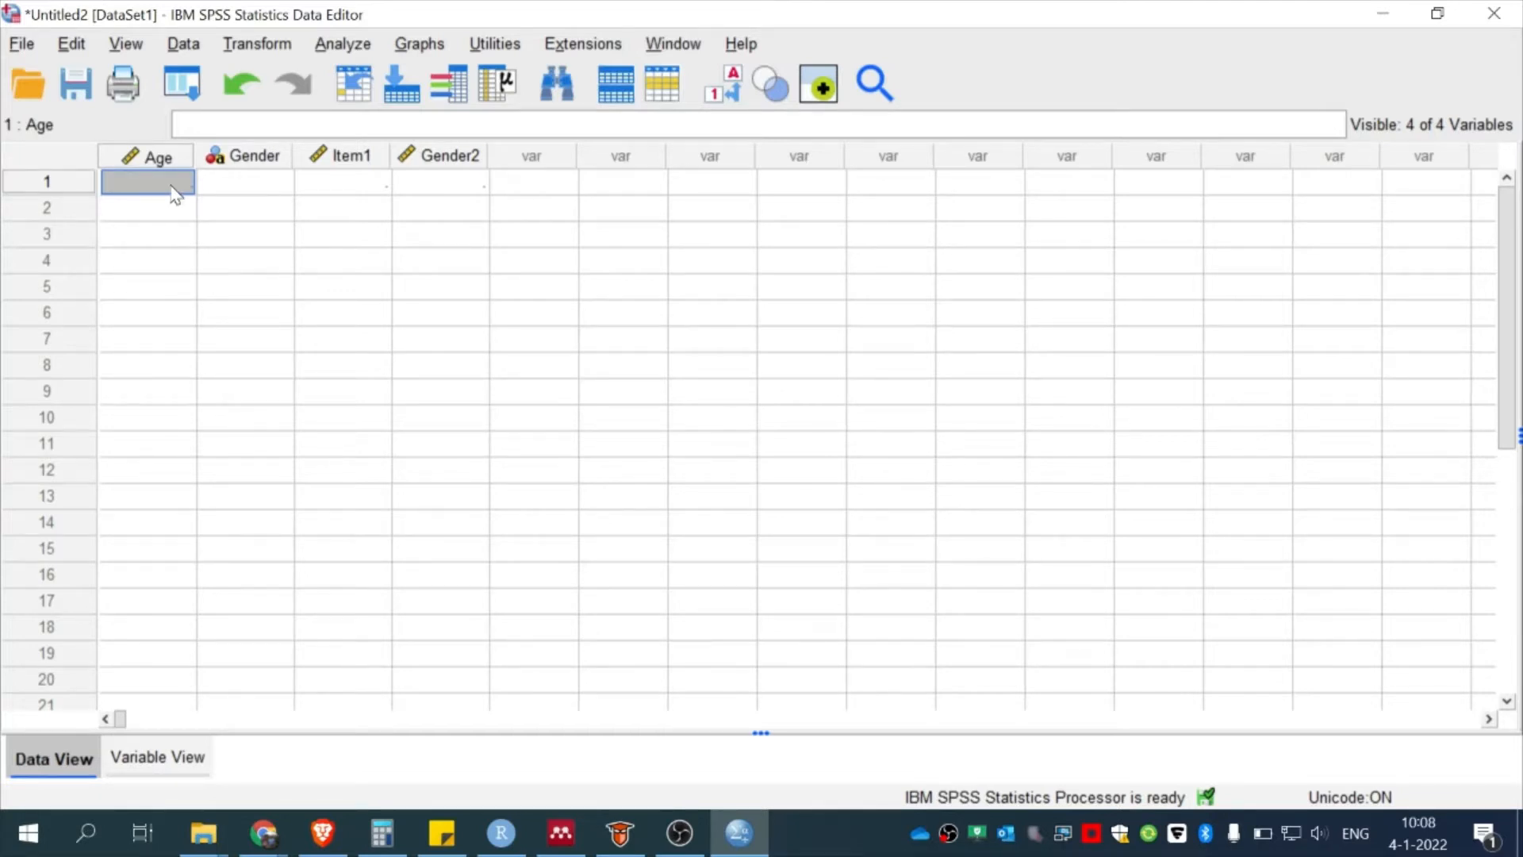
key(Down)
key(Up)
key(Down)
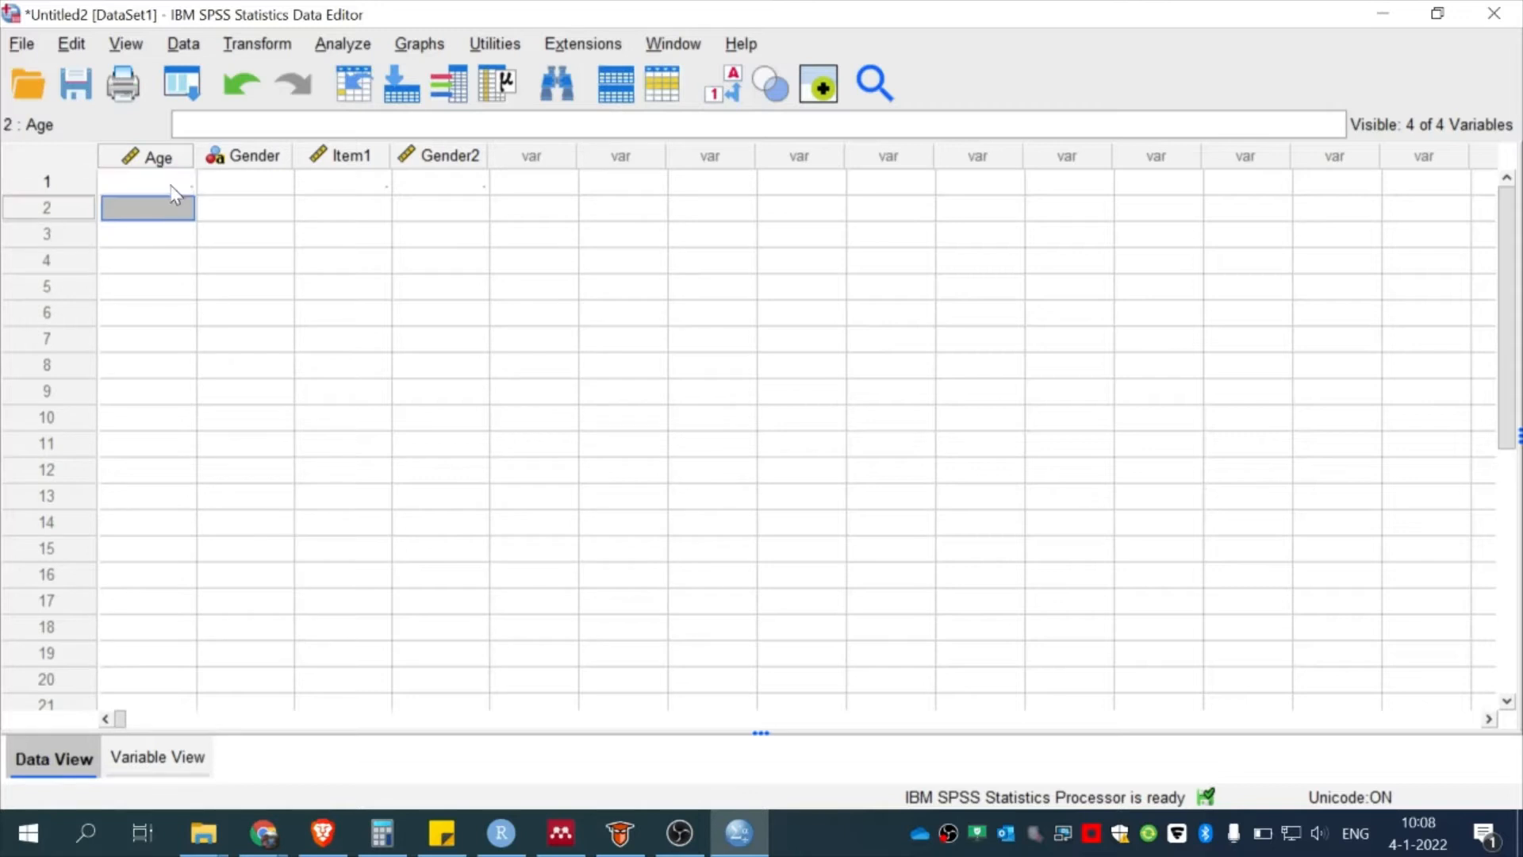
Delete the empty first case left in the dataset
click(73, 184)
right_click(73, 184)
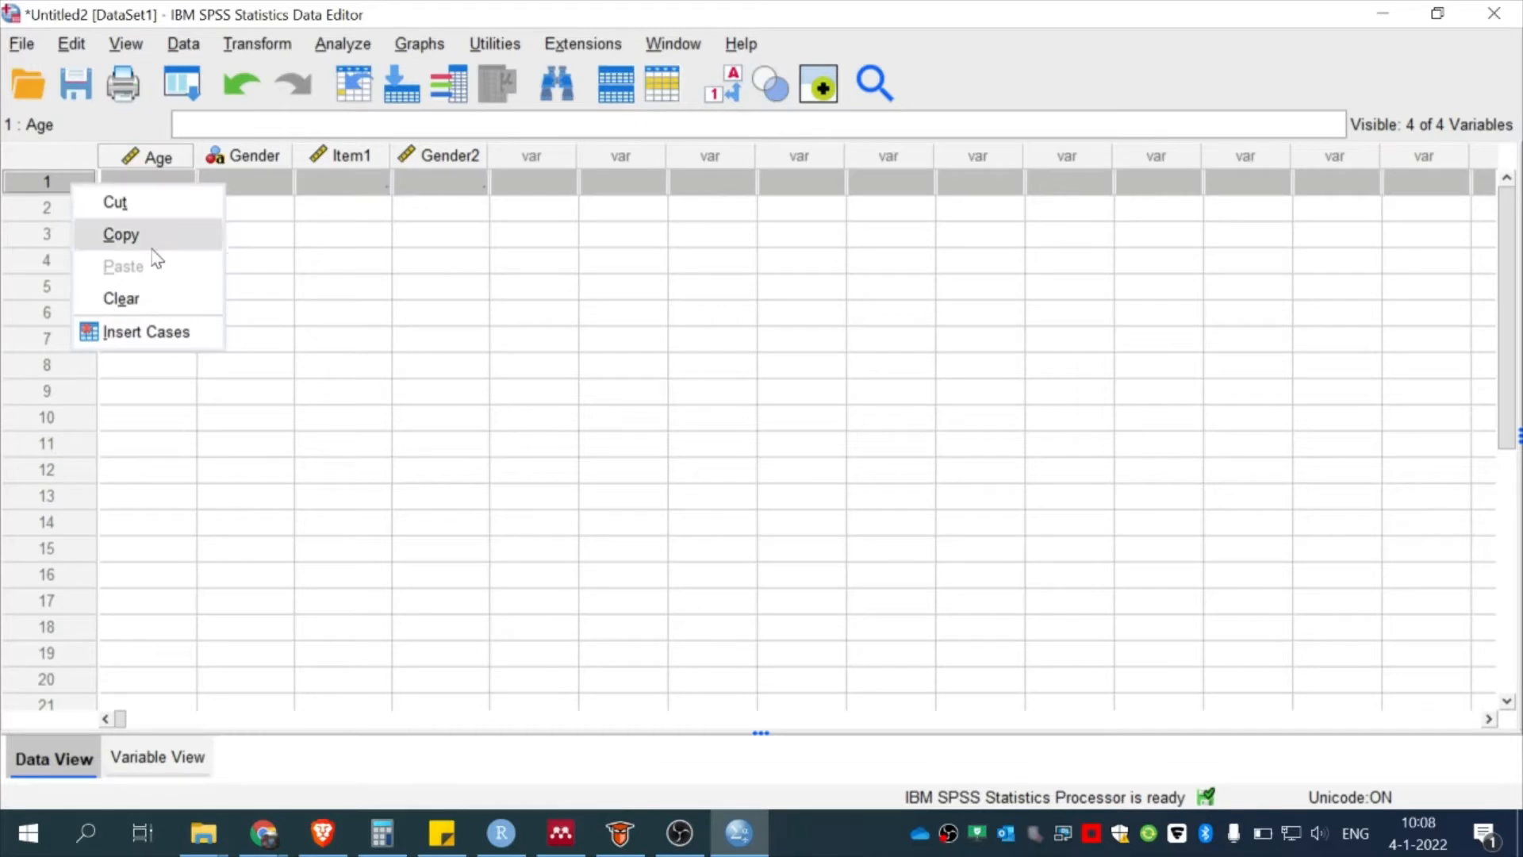
click(126, 298)
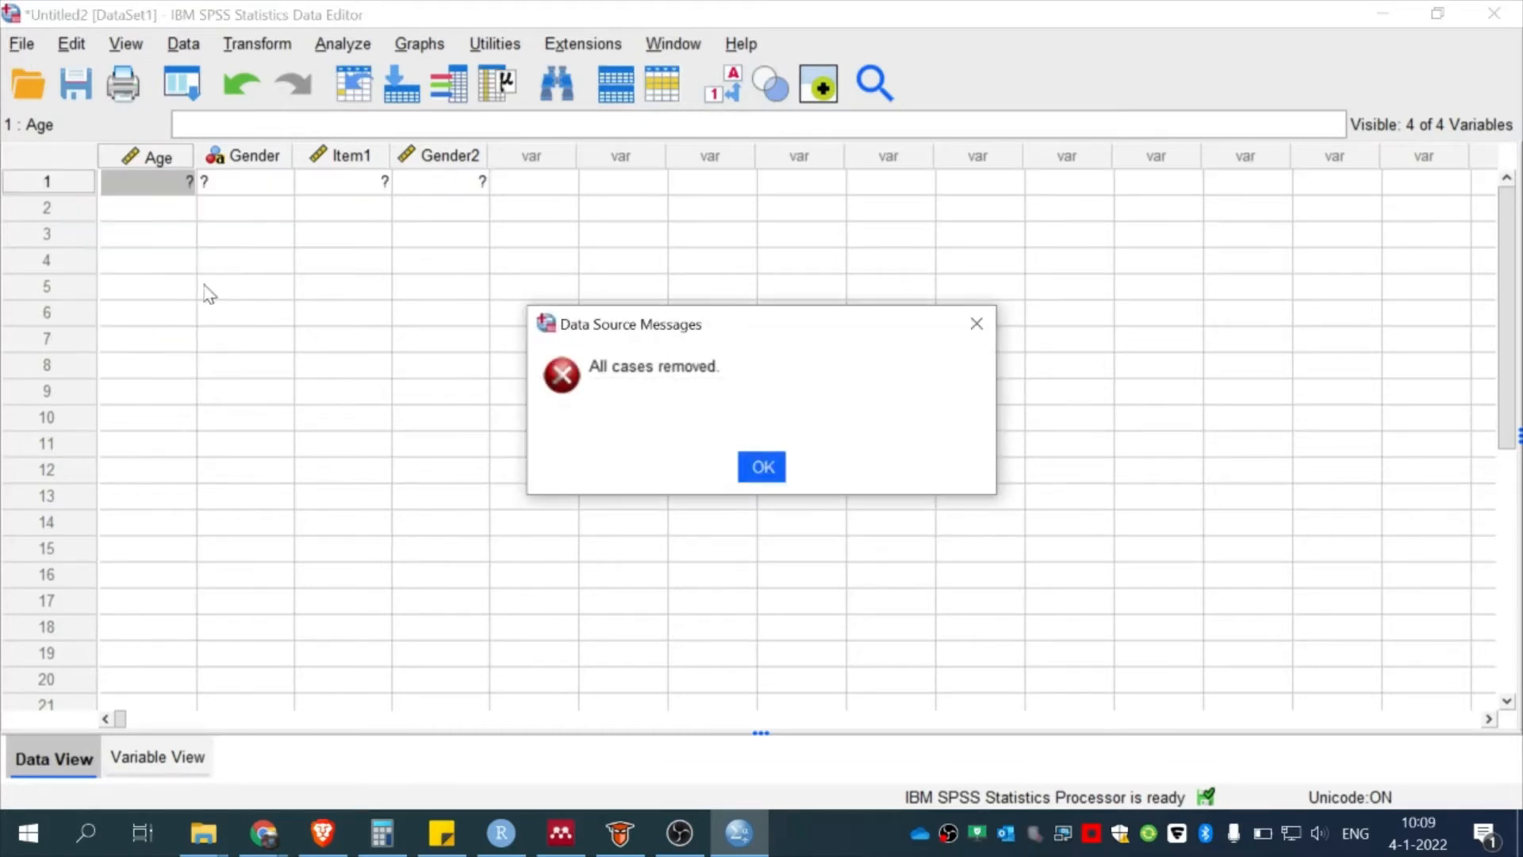
click(765, 468)
click(278, 286)
click(150, 187)
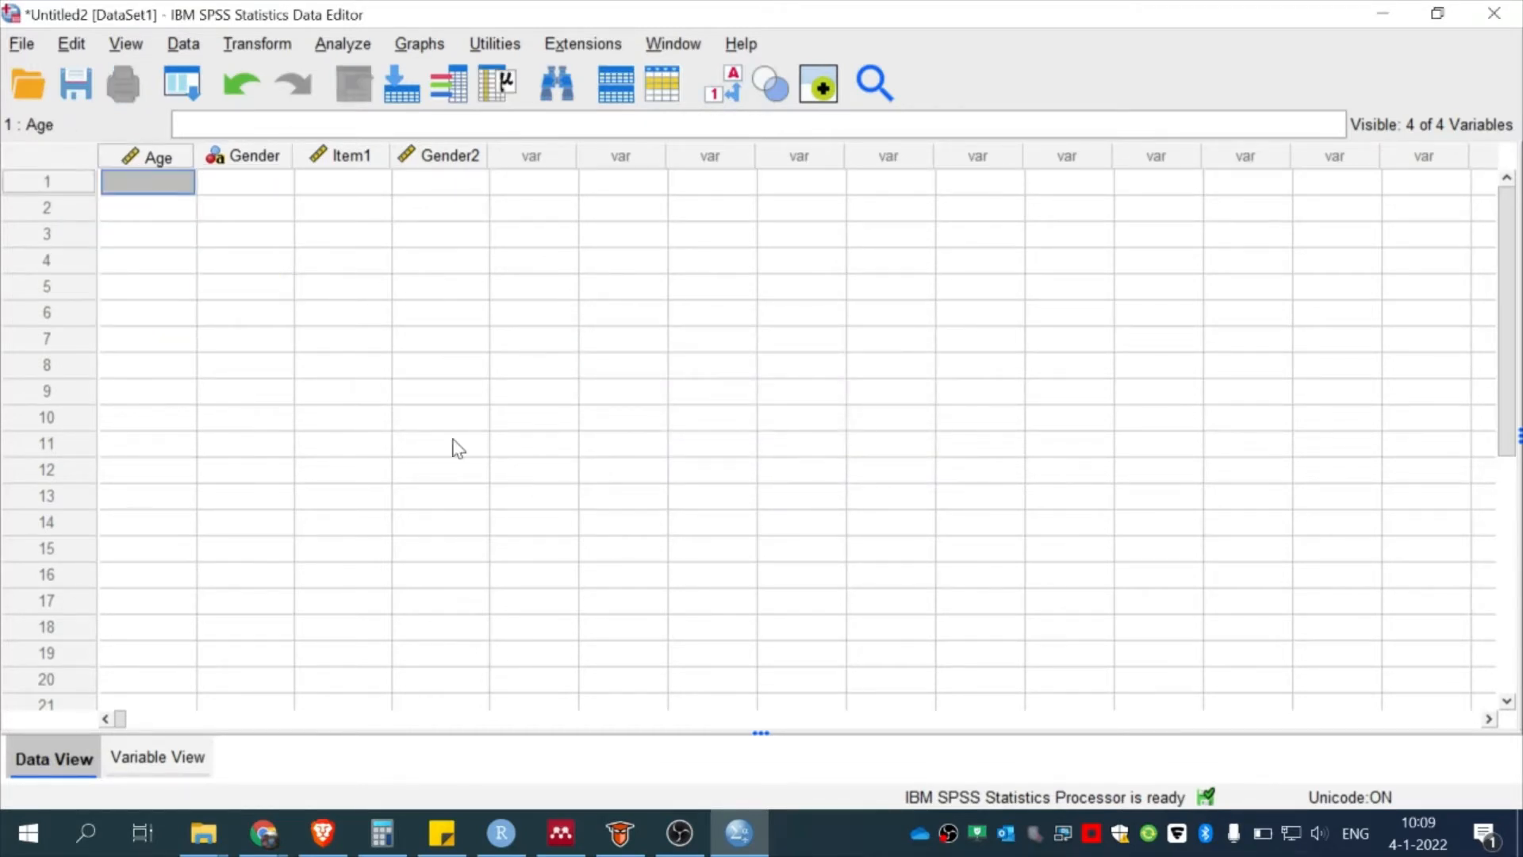
Copy the Gender responses B2:B5 from the Google Sheets response spreadsheet and paste them into the SPSS Gender variable from case 1
click(263, 832)
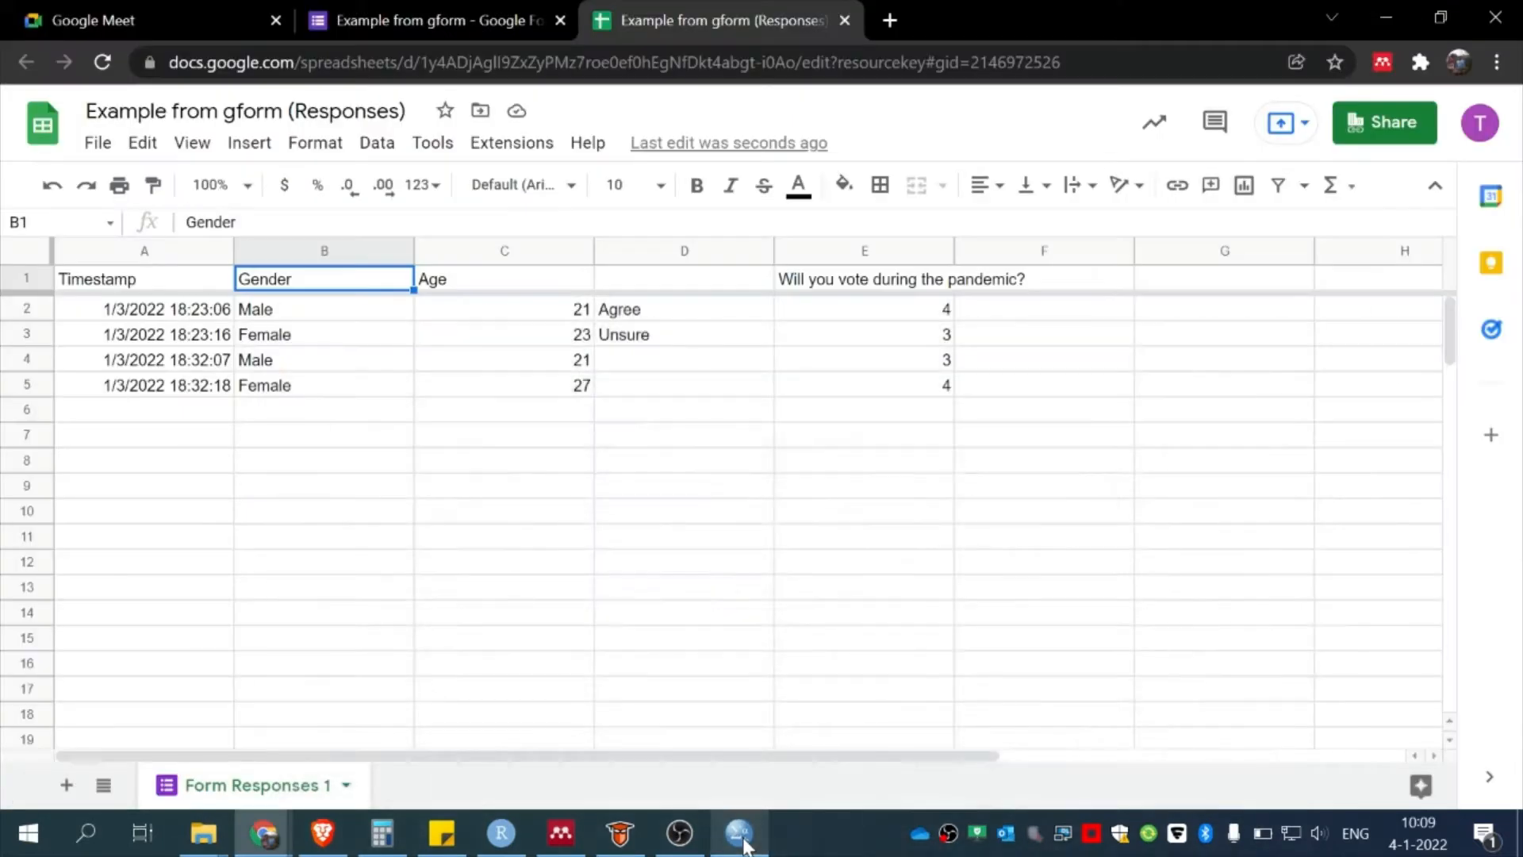
click(289, 314)
key(shift+Down)
key(shift+Down)
key(shift+Down)
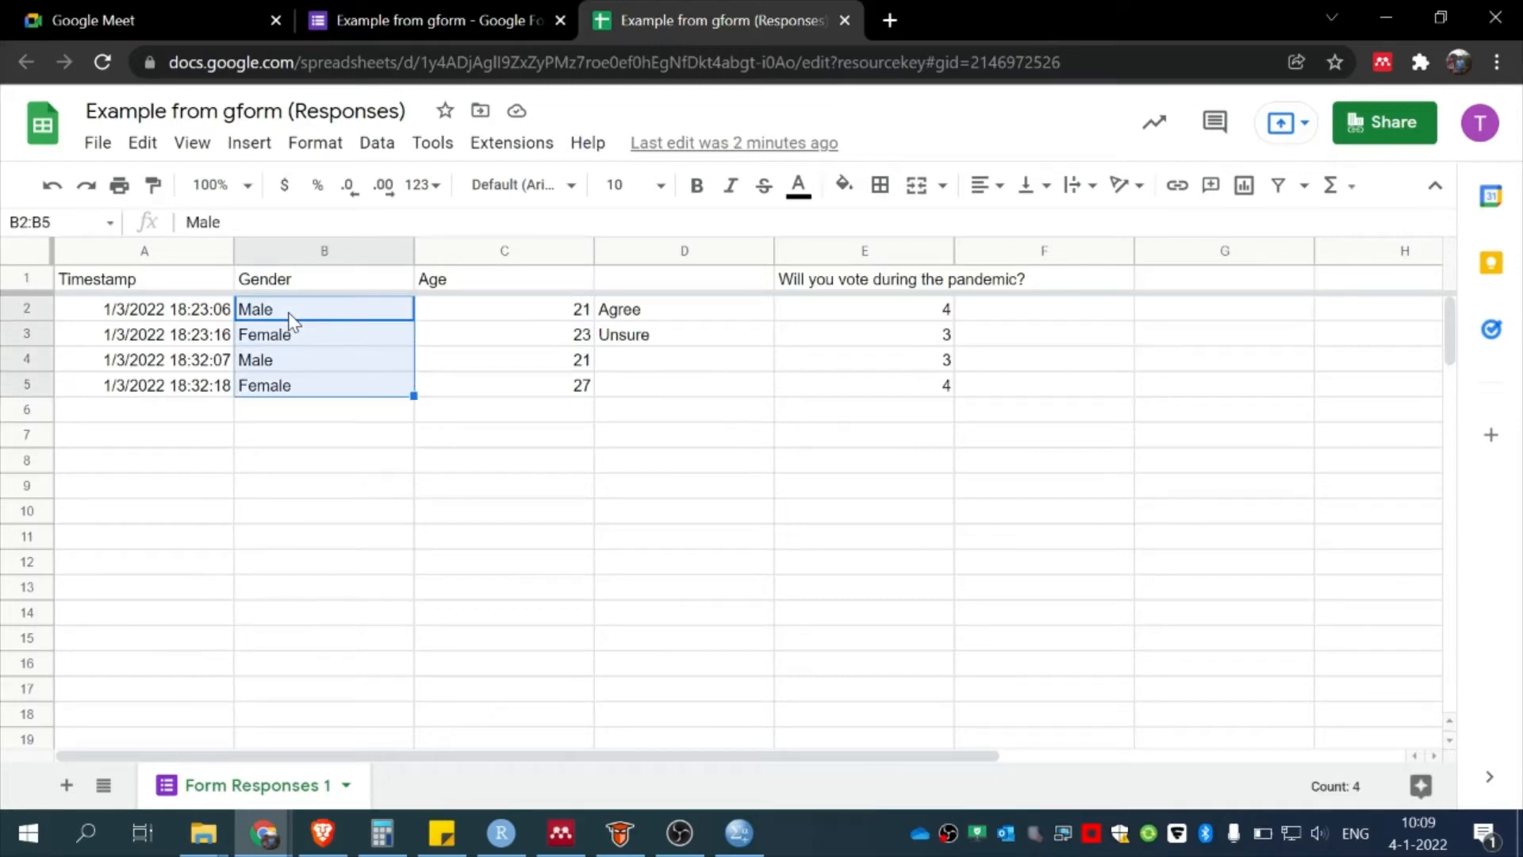
key(ctrl+c)
click(739, 832)
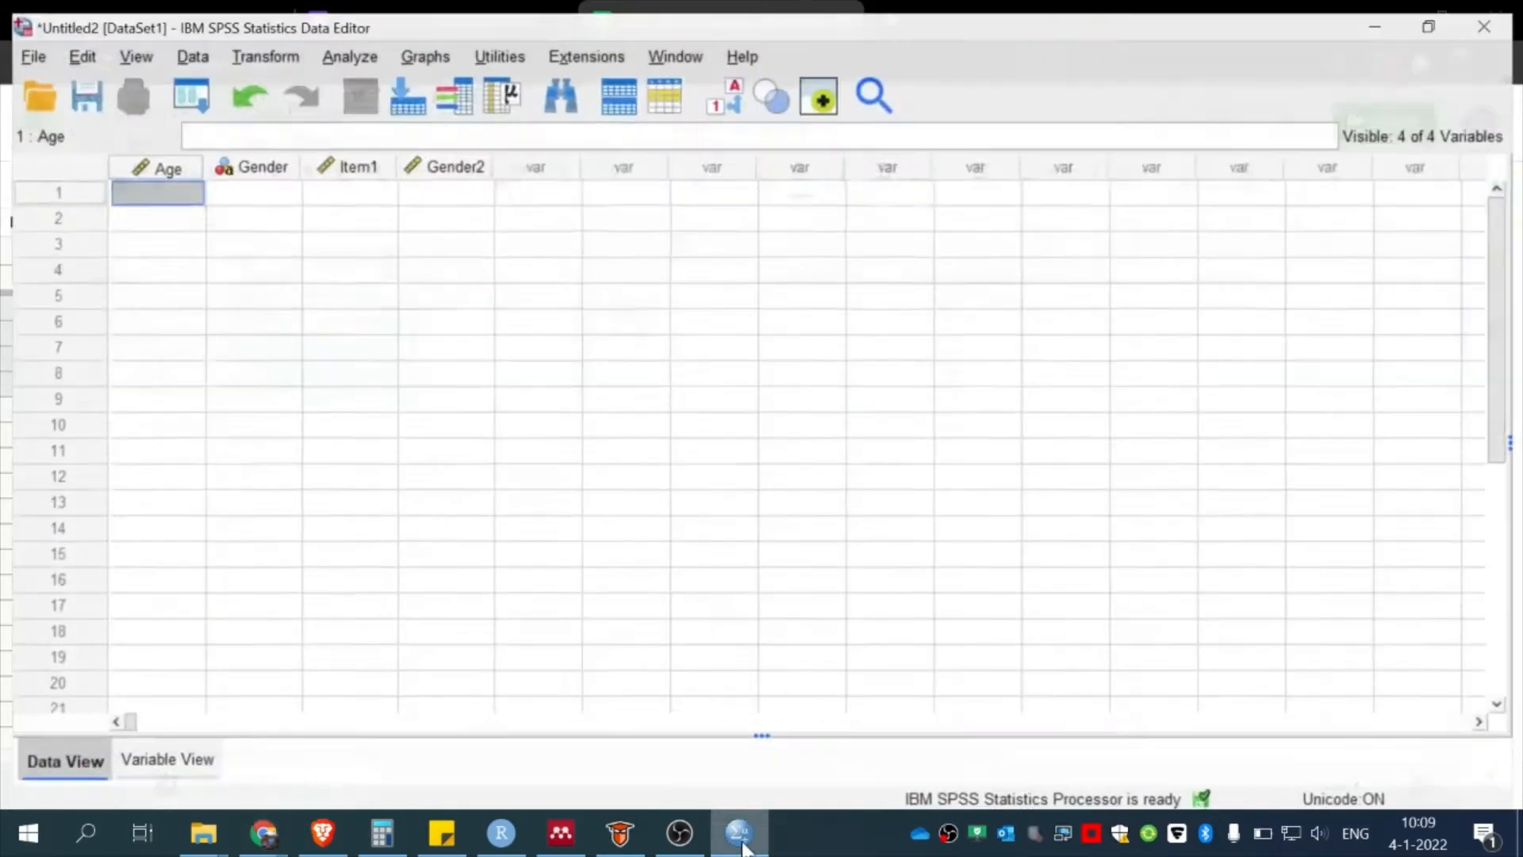
right_click(270, 183)
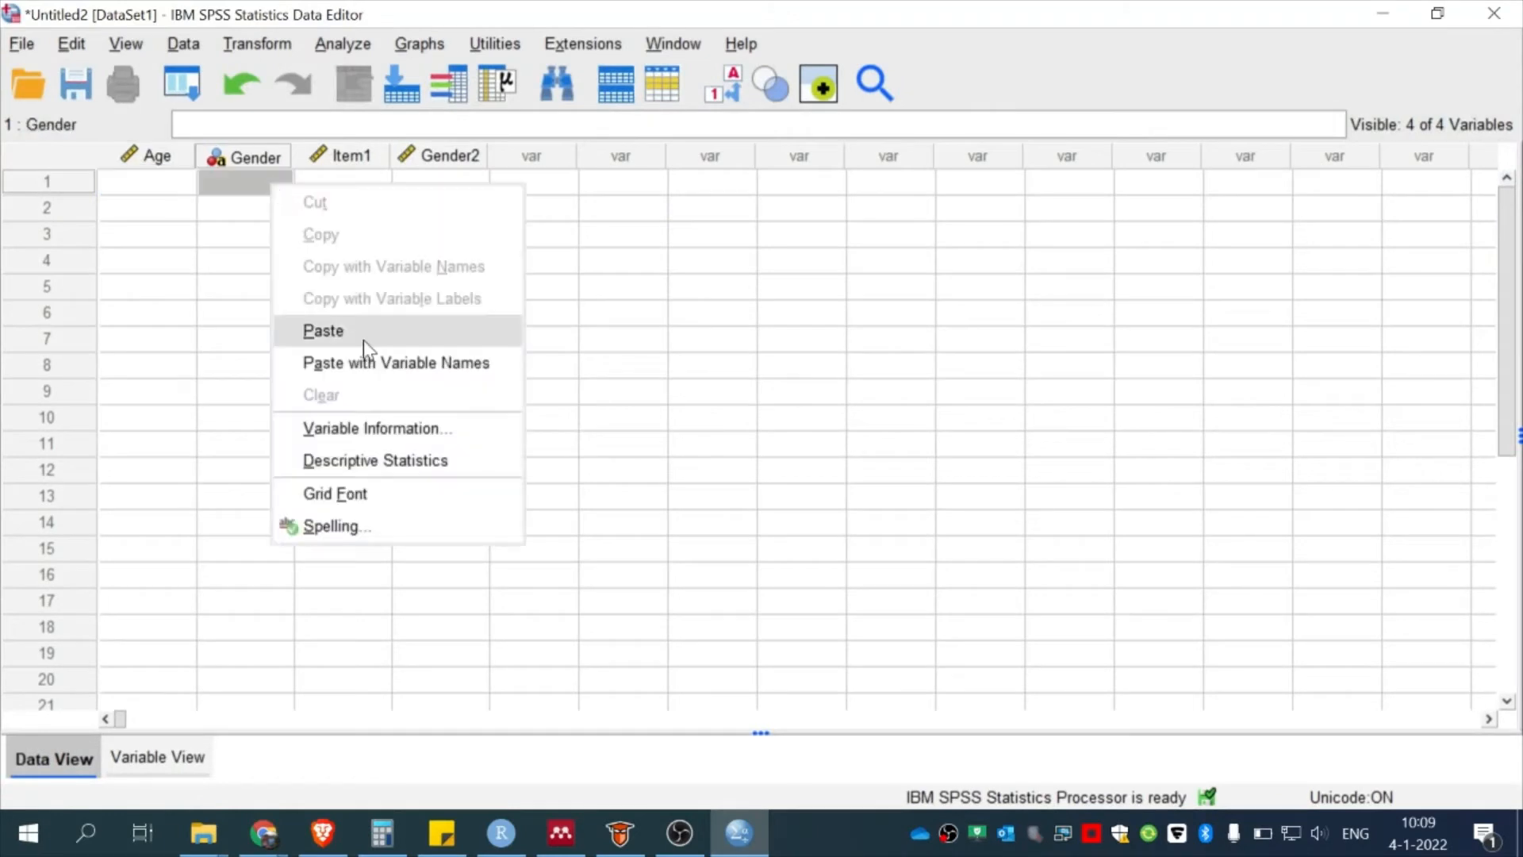
click(323, 331)
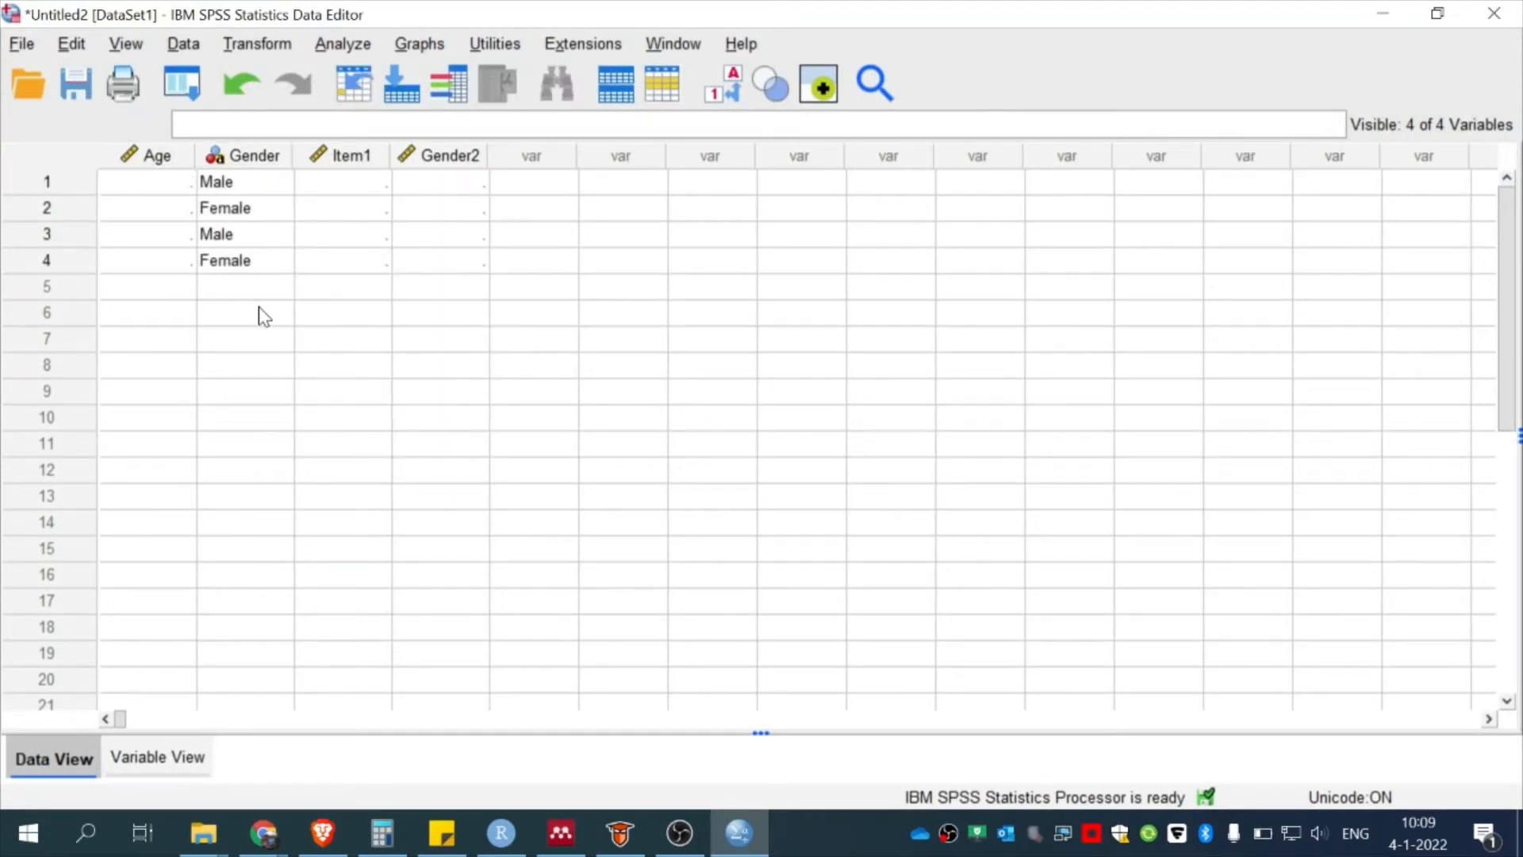
Copy the Age responses C2:C5 from the Google Sheets response spreadsheet and paste them into the SPSS Age variable from case 1
click(741, 843)
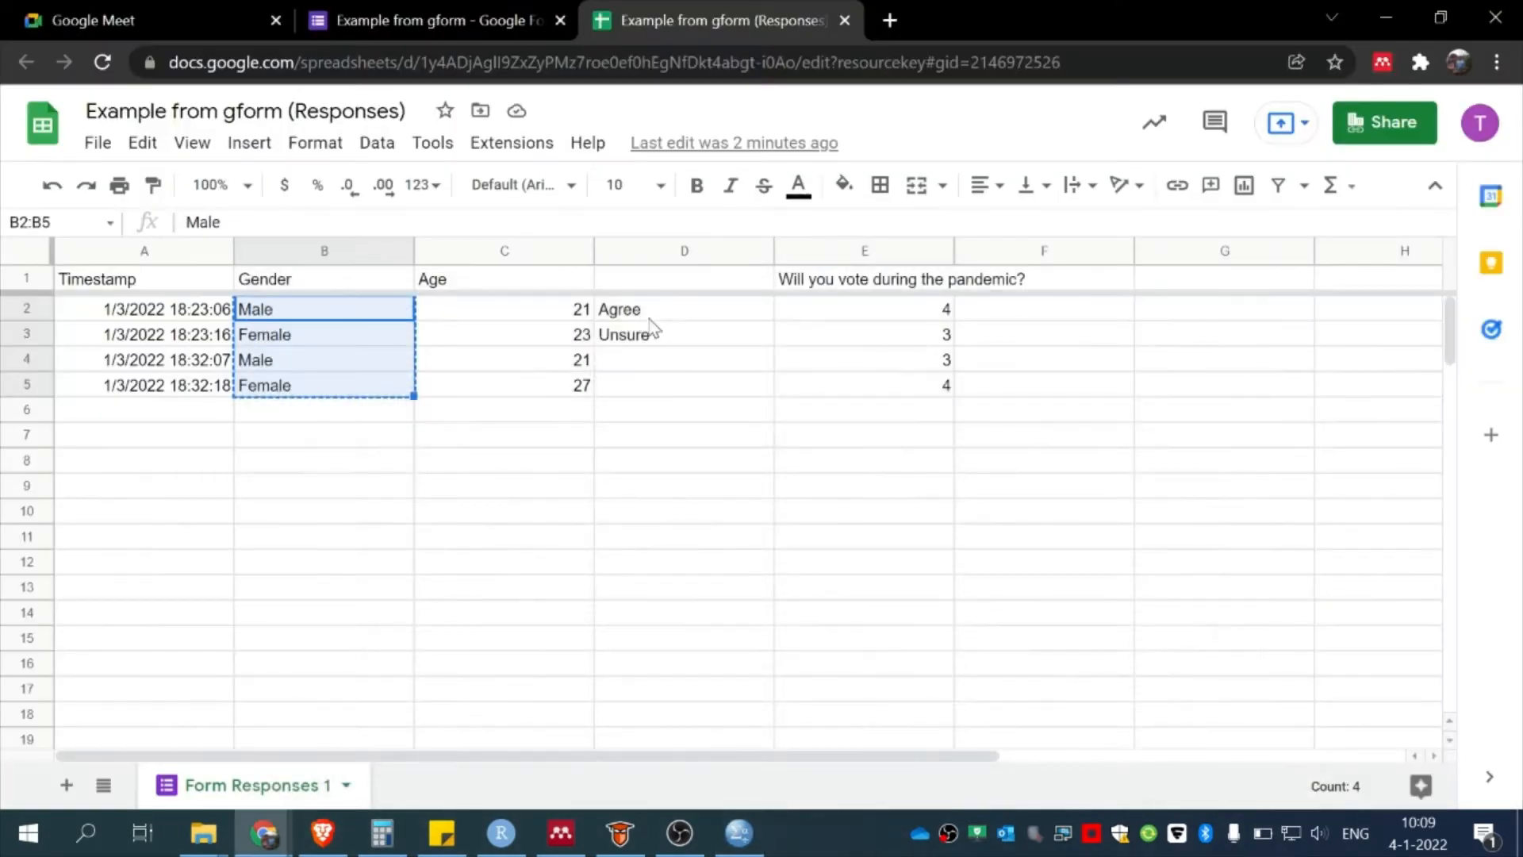
click(575, 321)
drag(575, 321, 577, 386)
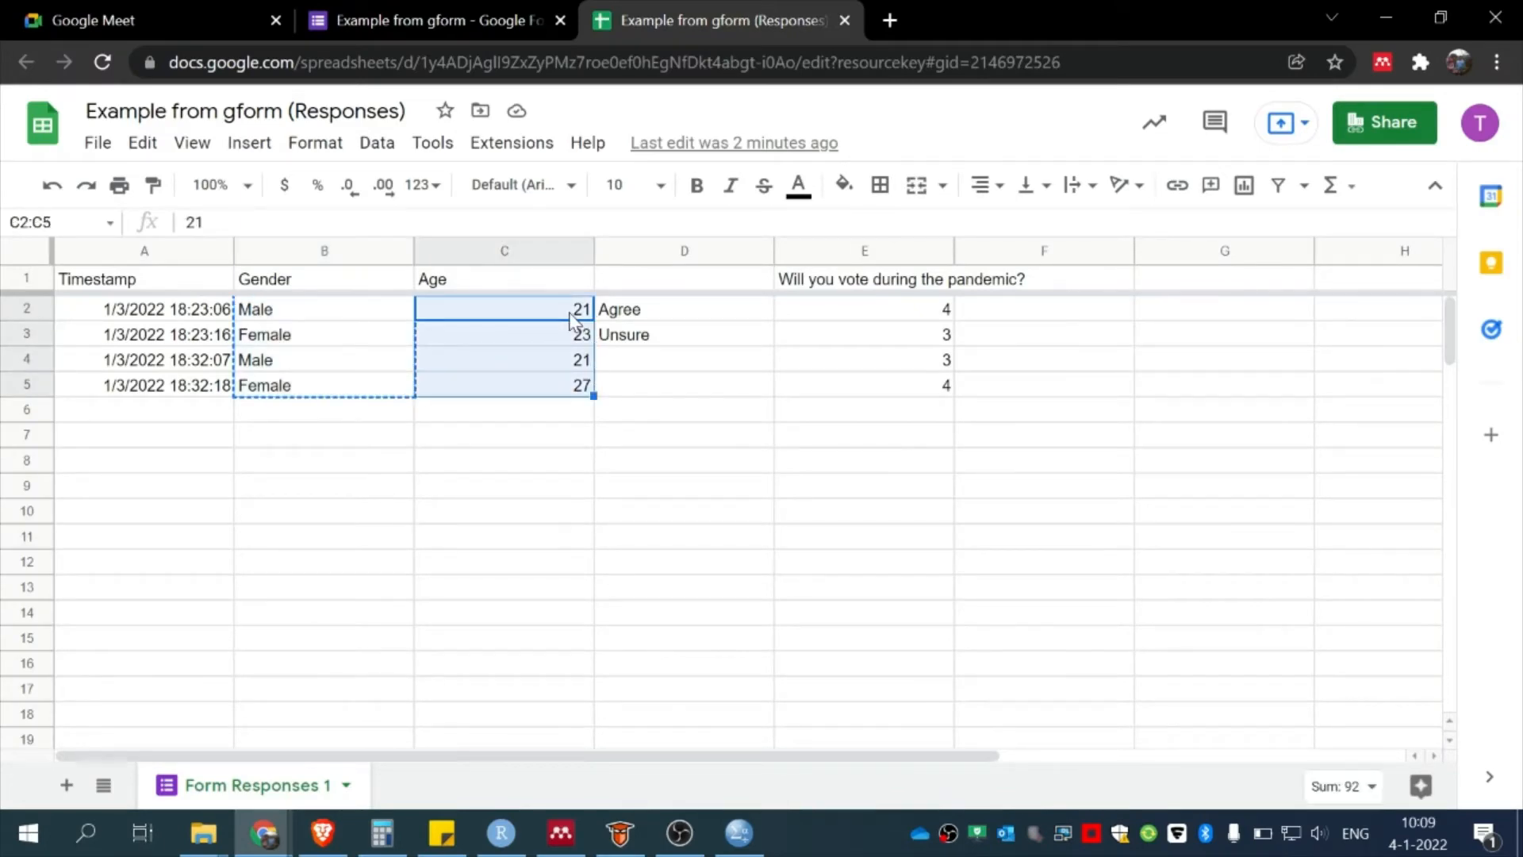
key(ctrl+c)
click(740, 837)
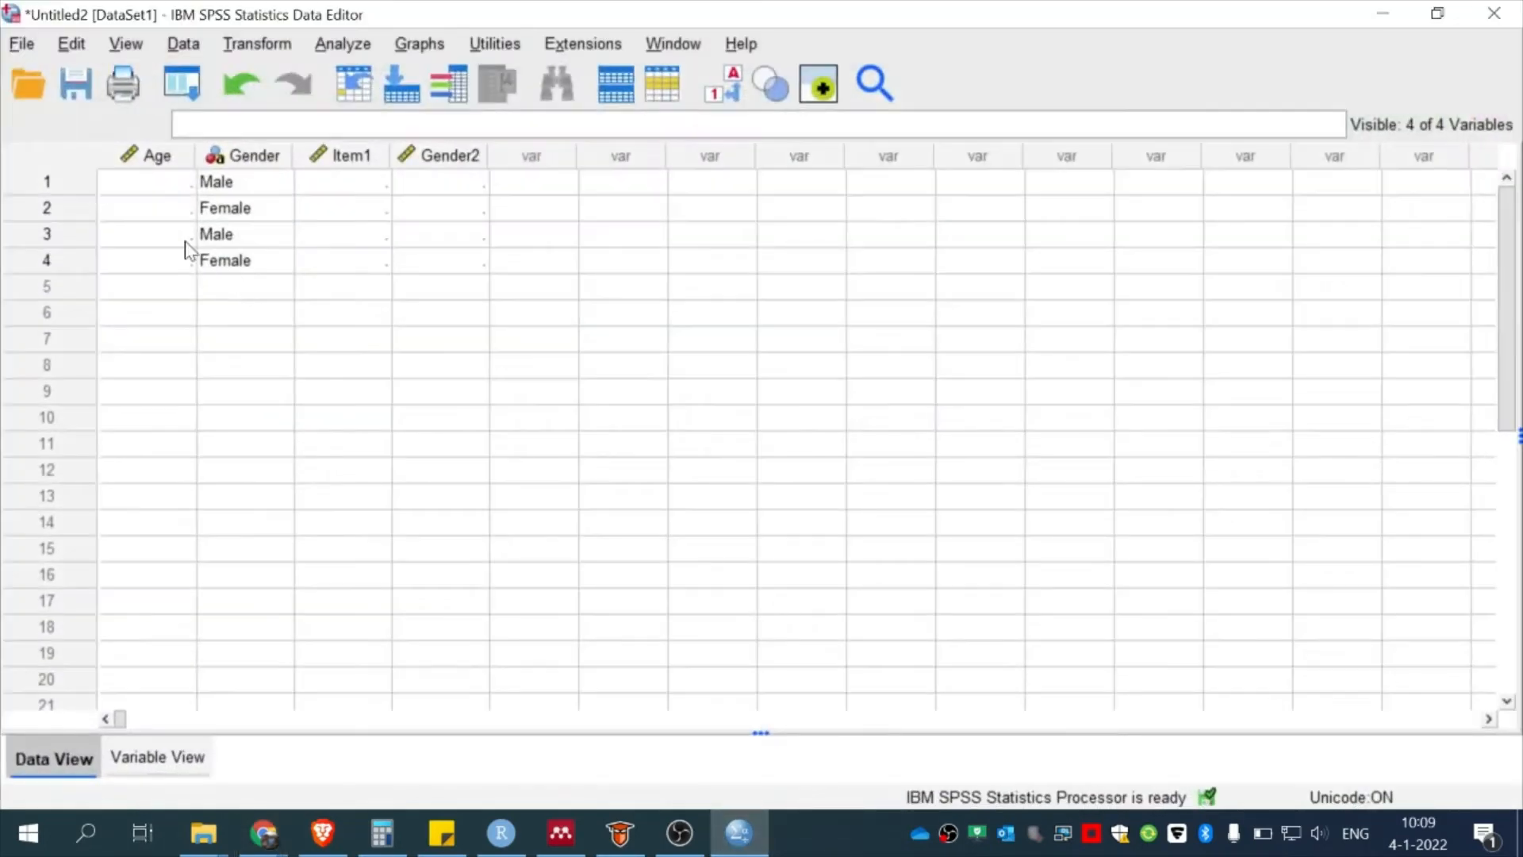
click(151, 184)
key(ctrl+v)
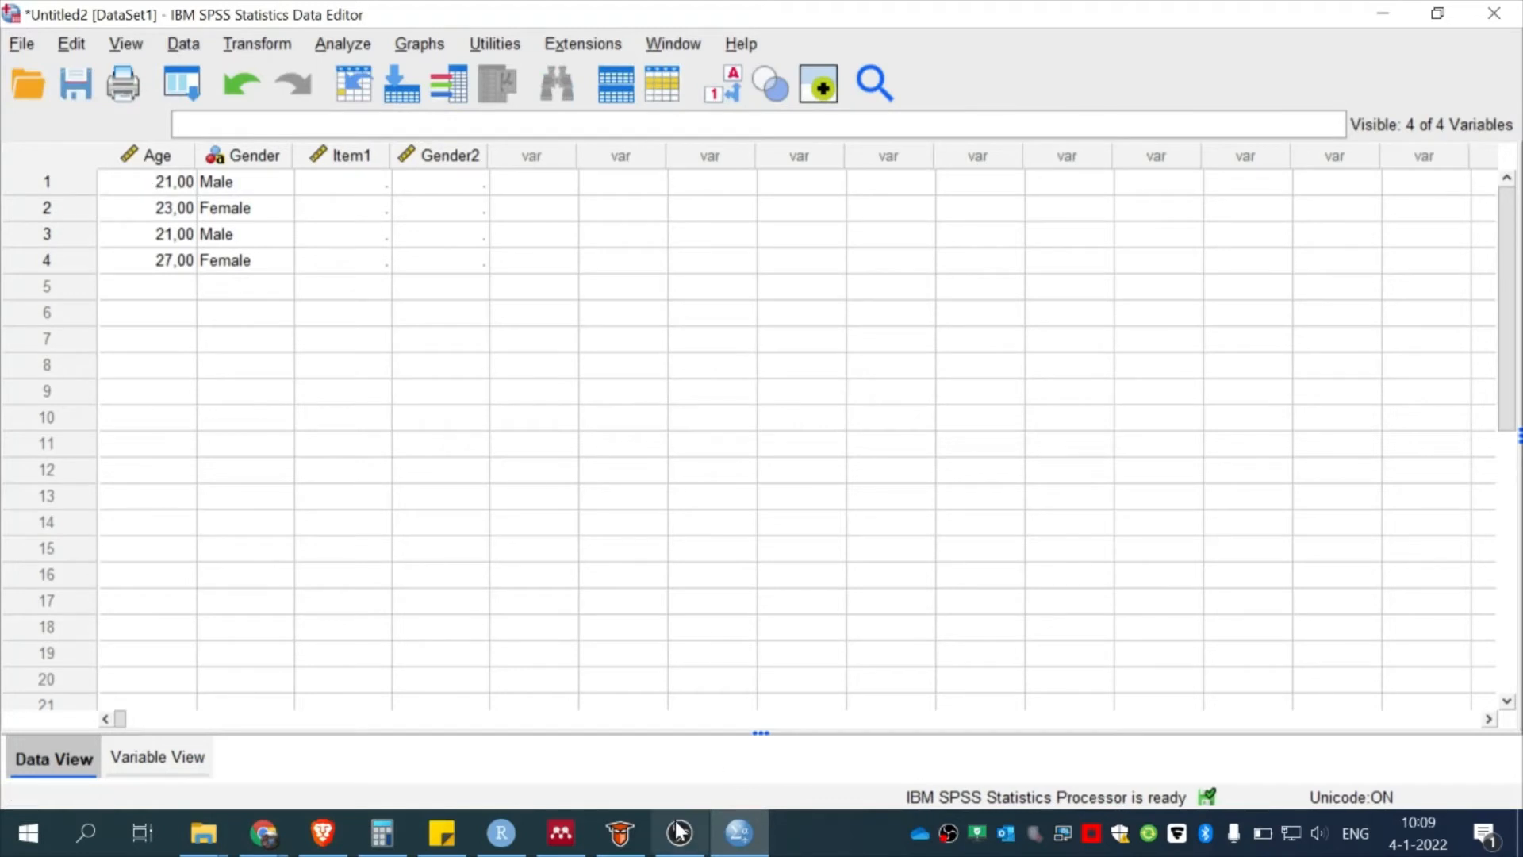
Copy the coded voting answers E2:E5 from the Google Sheets response spreadsheet and paste them into the SPSS Item1 variable from case 1
click(740, 833)
click(922, 316)
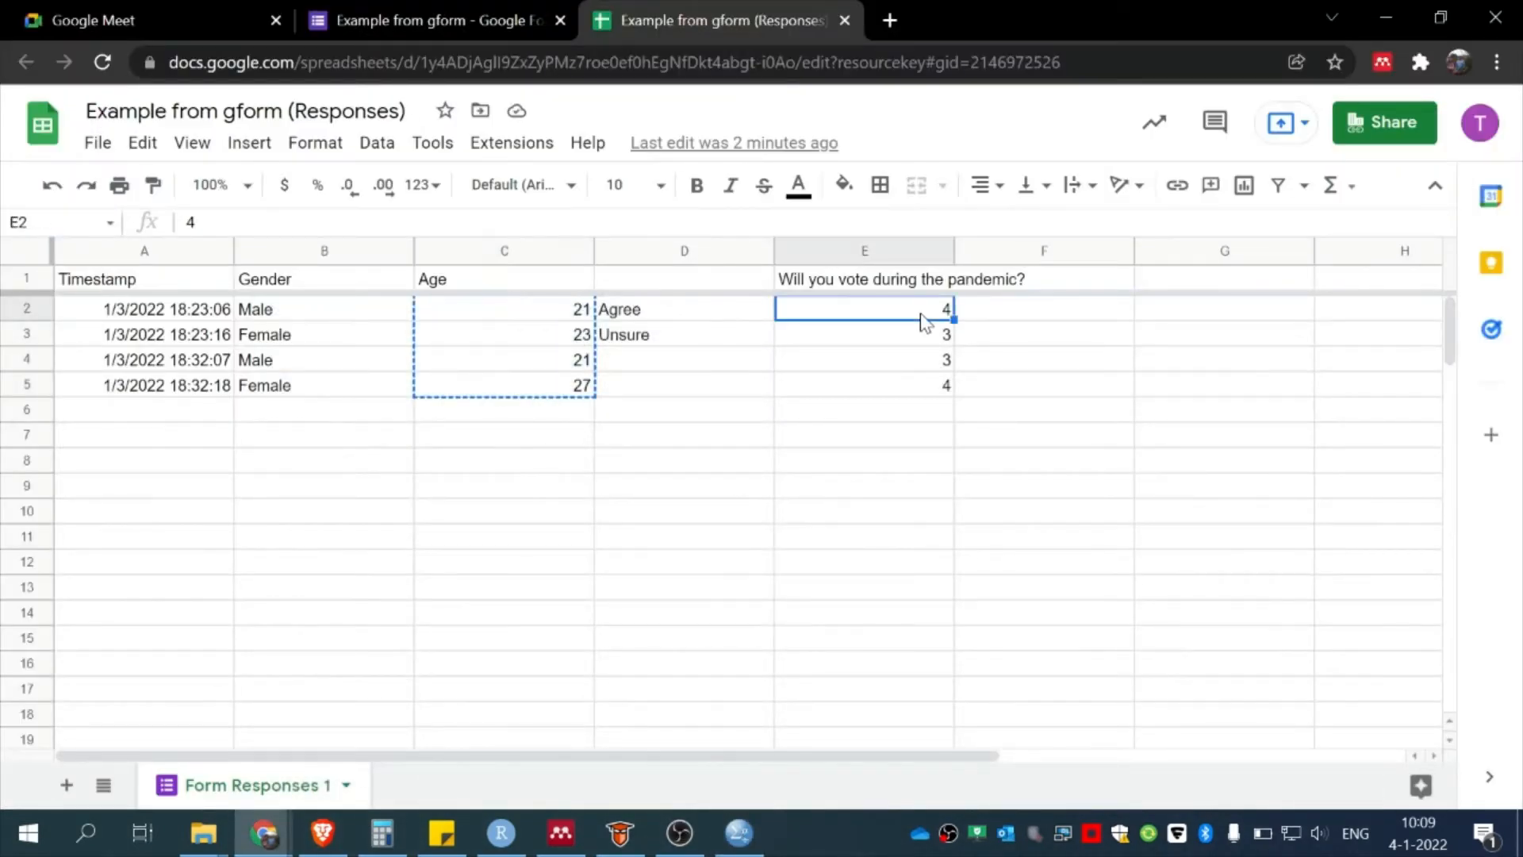
key(shift+Down)
key(shift+Down)
key(shift+Down)
key(ctrl+c)
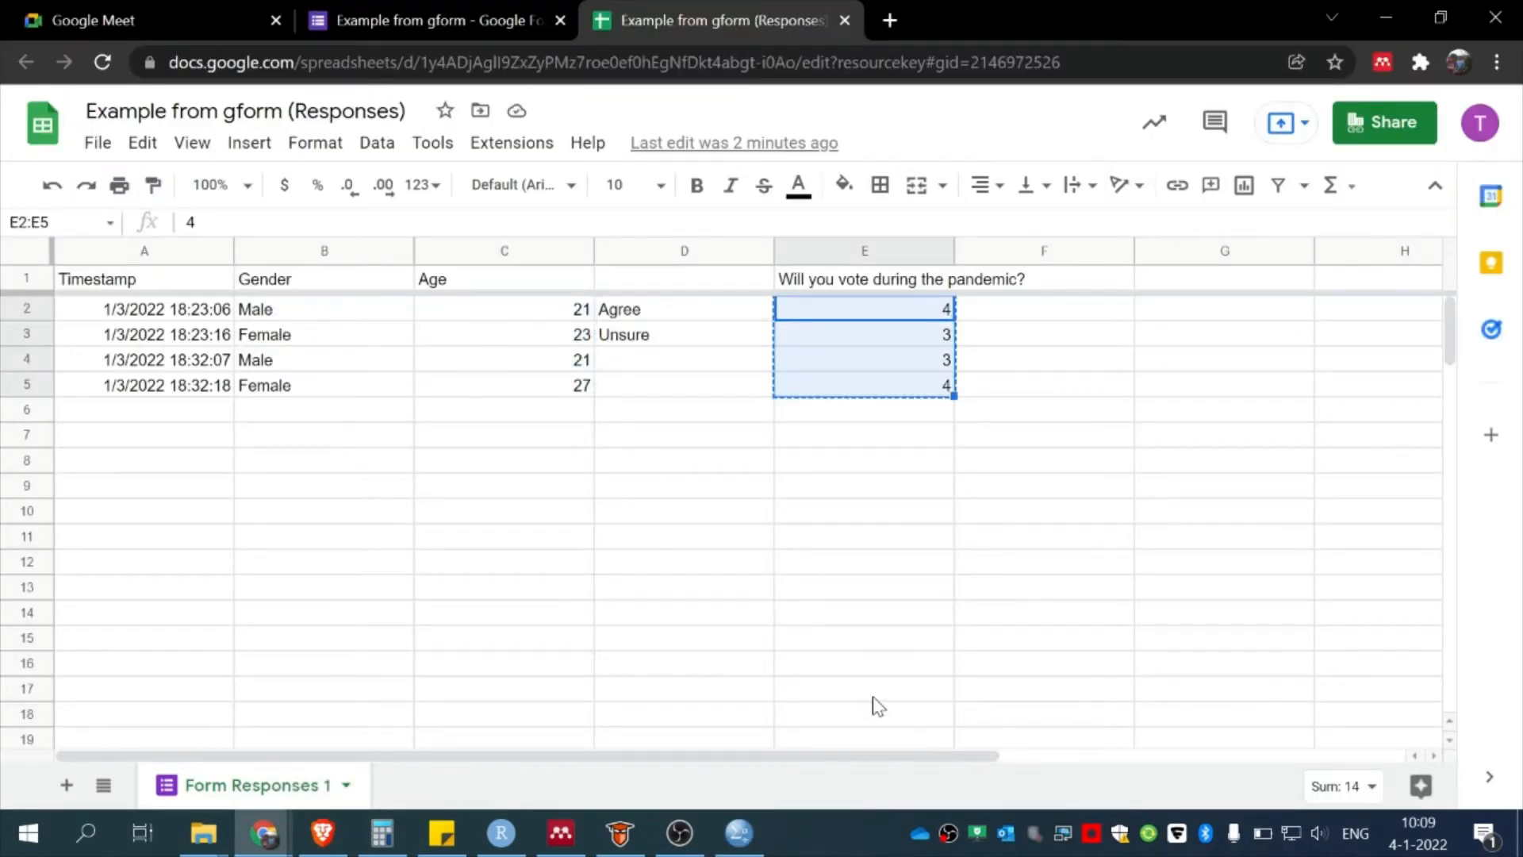
click(740, 833)
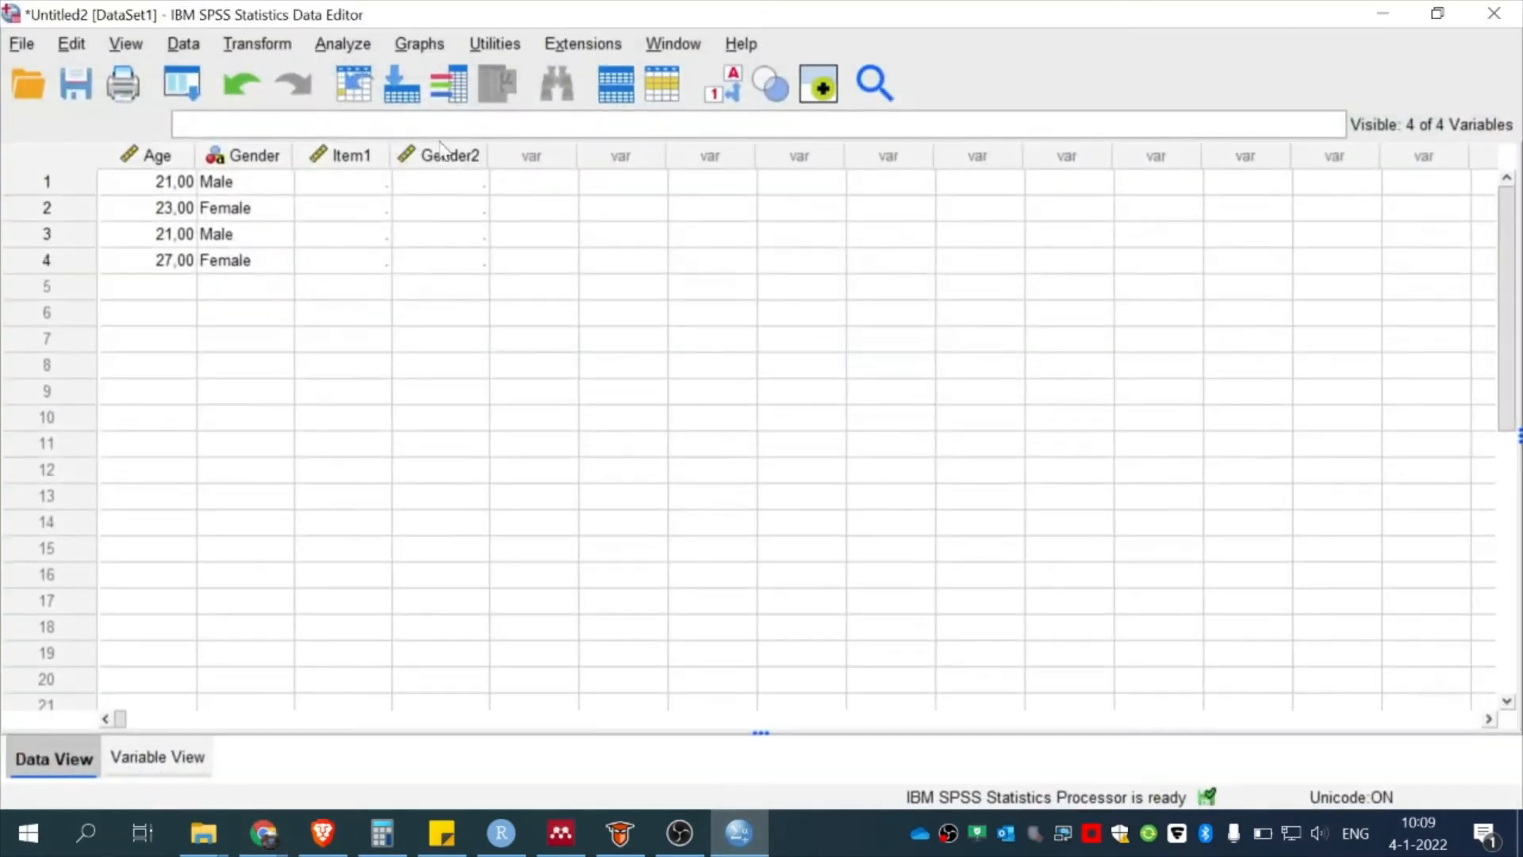
click(358, 184)
key(ctrl+v)
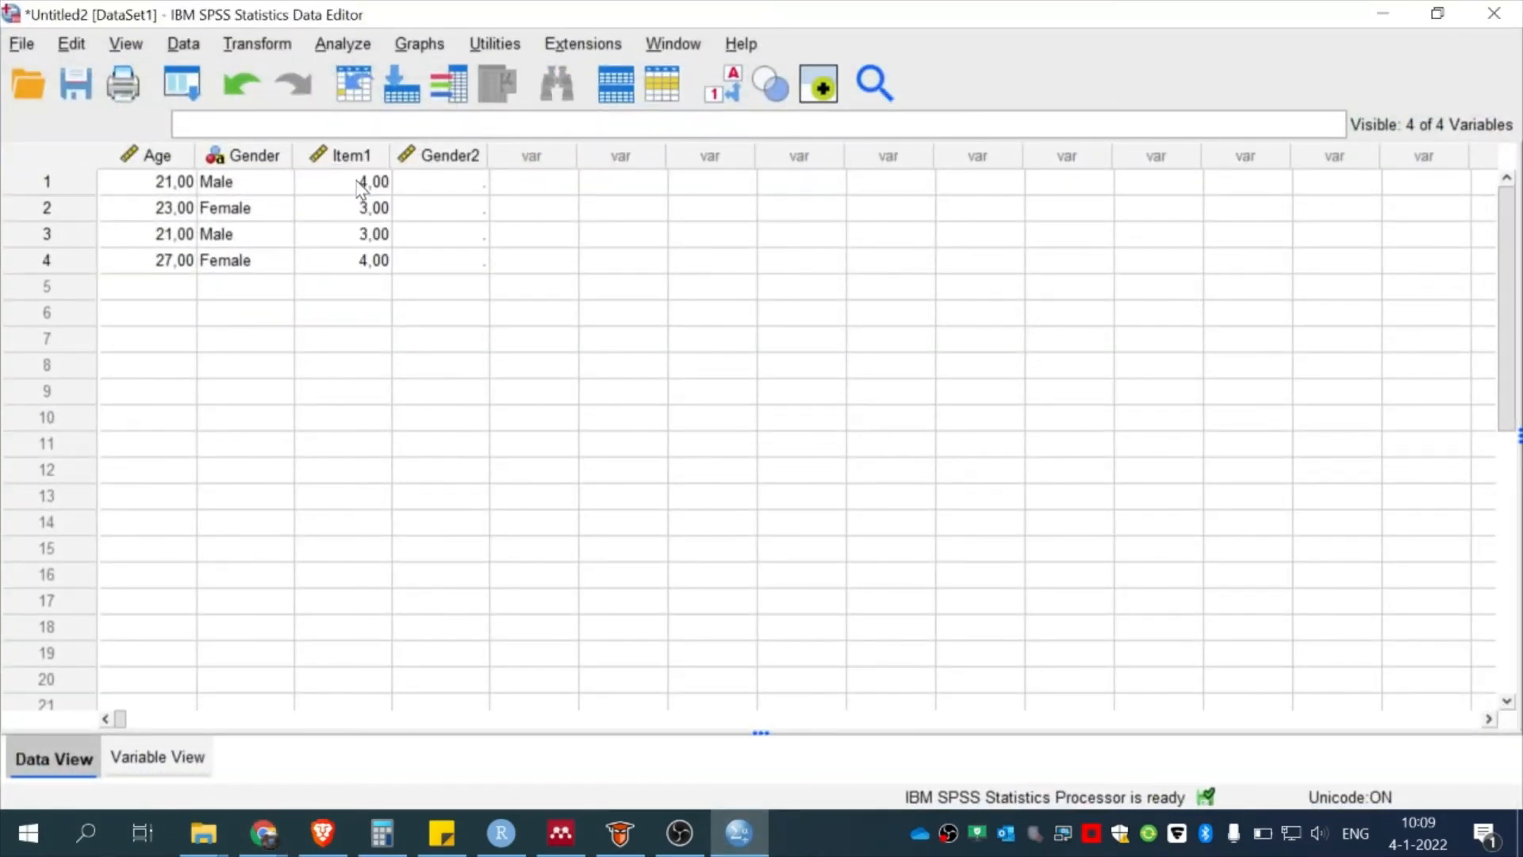
Code Gender2 for cases 1 to 4 as 2, 1, 2 and 1, matching the Gender text with male as 2 and female as 1
click(423, 184)
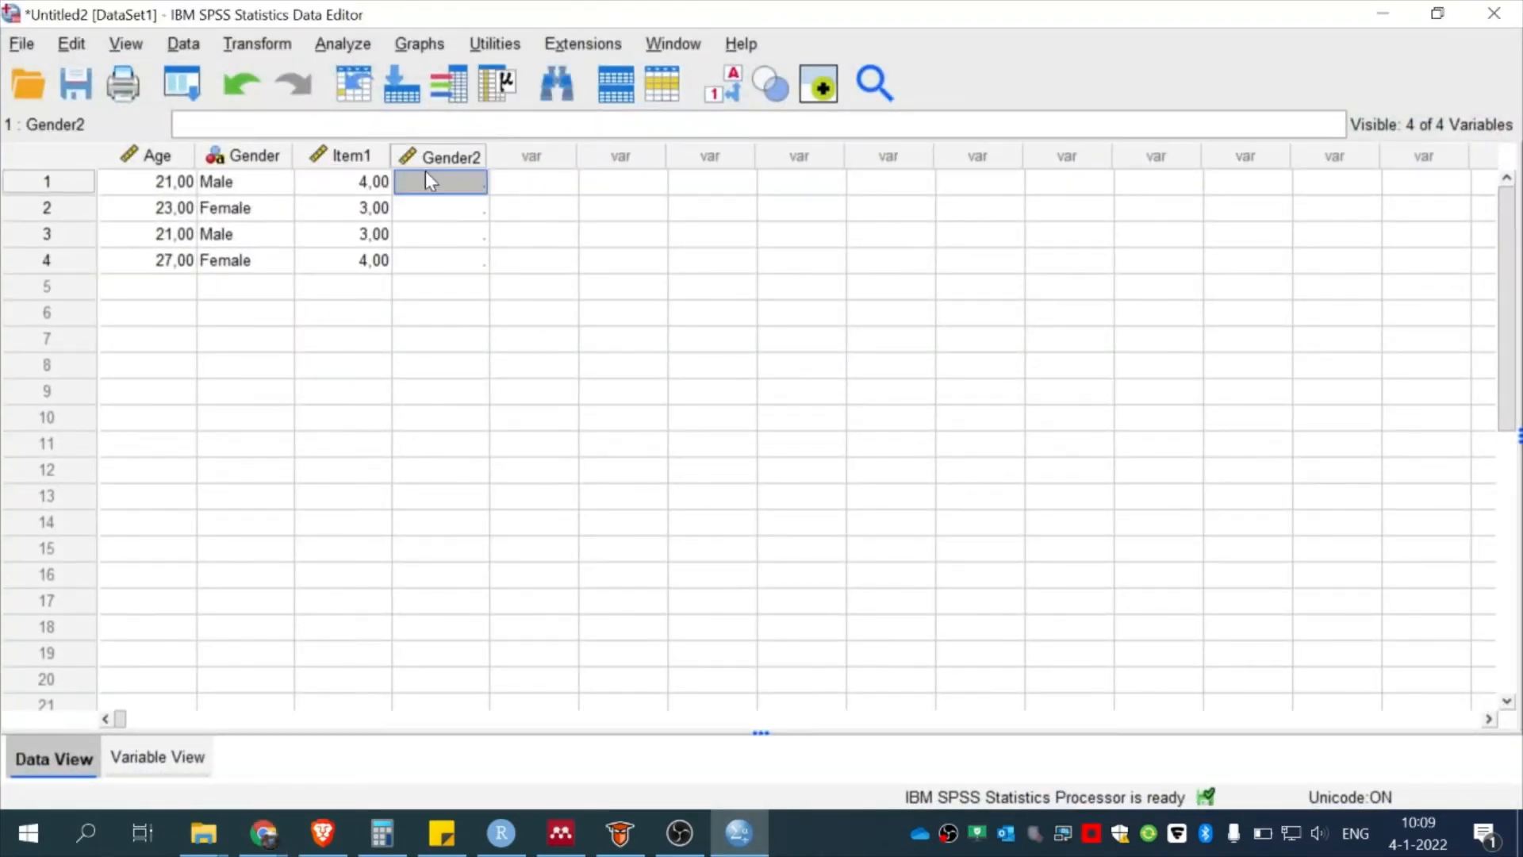
text(2)
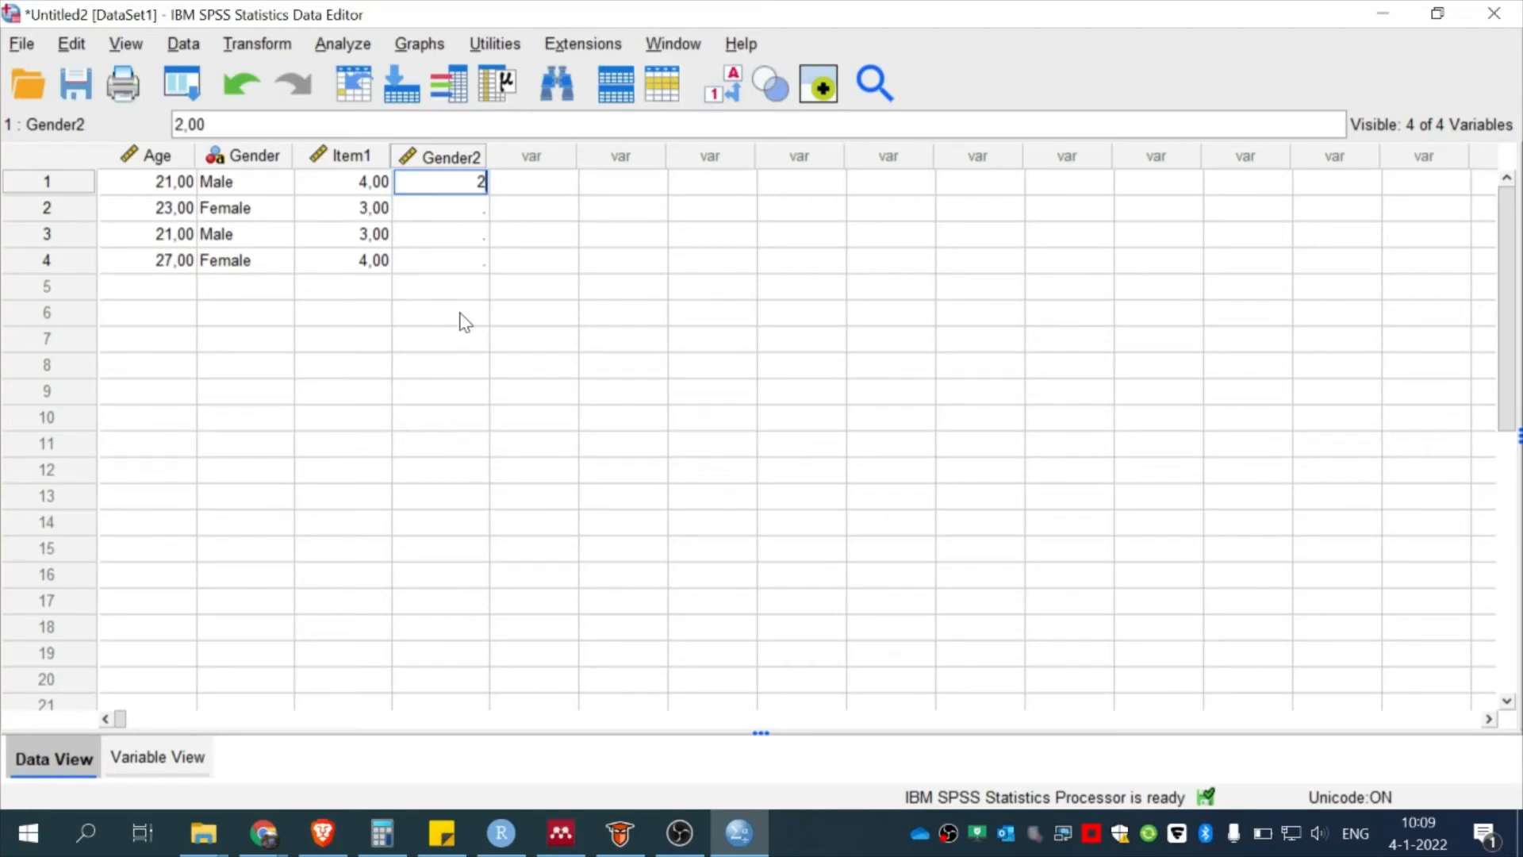
key(Return)
text(1)
key(Return)
text(2)
key(Return)
text(1)
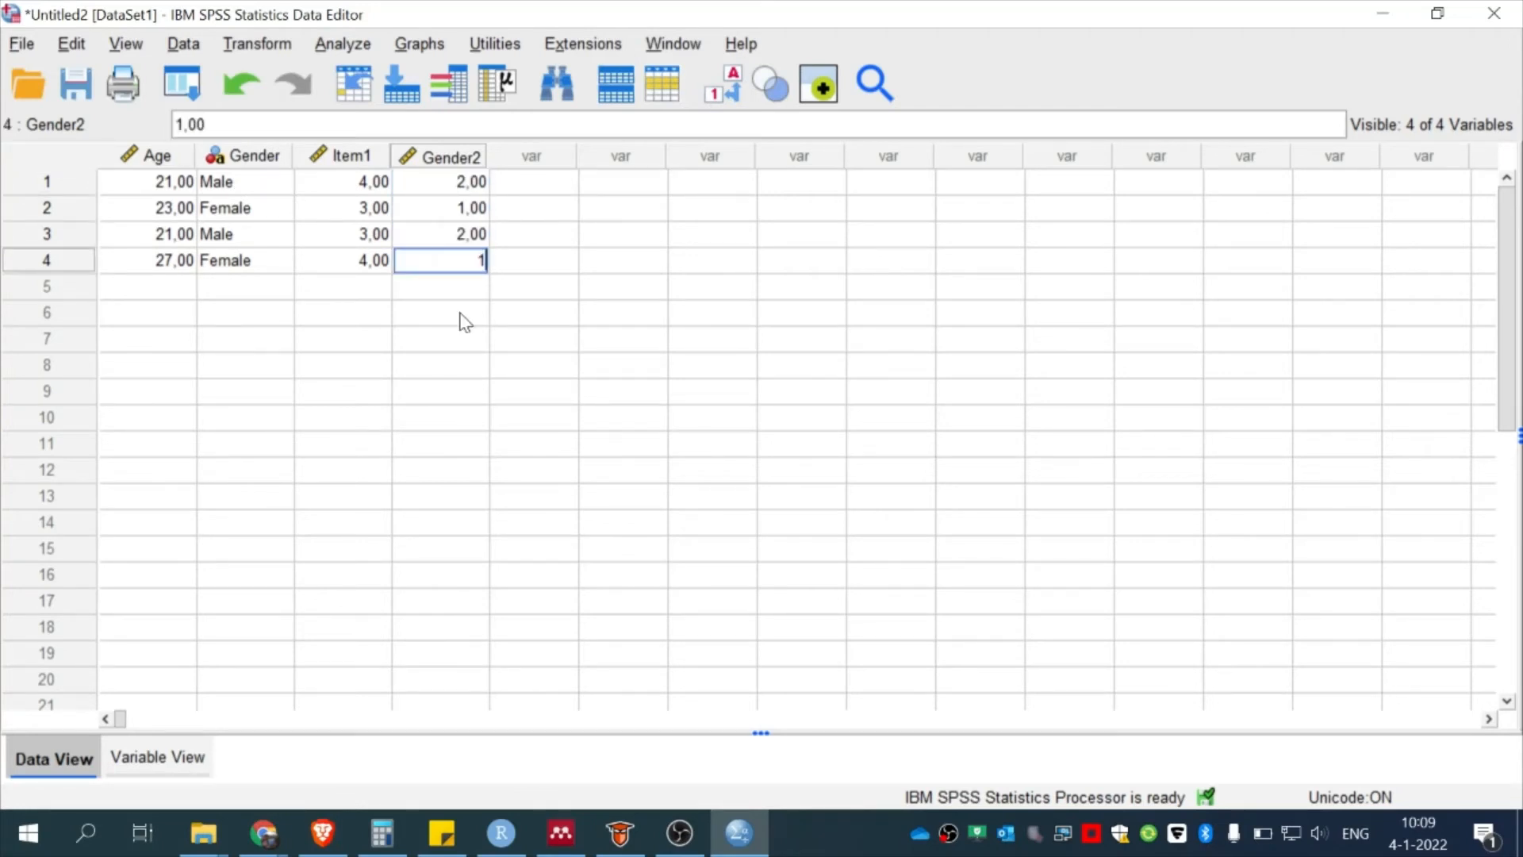
key(Return)
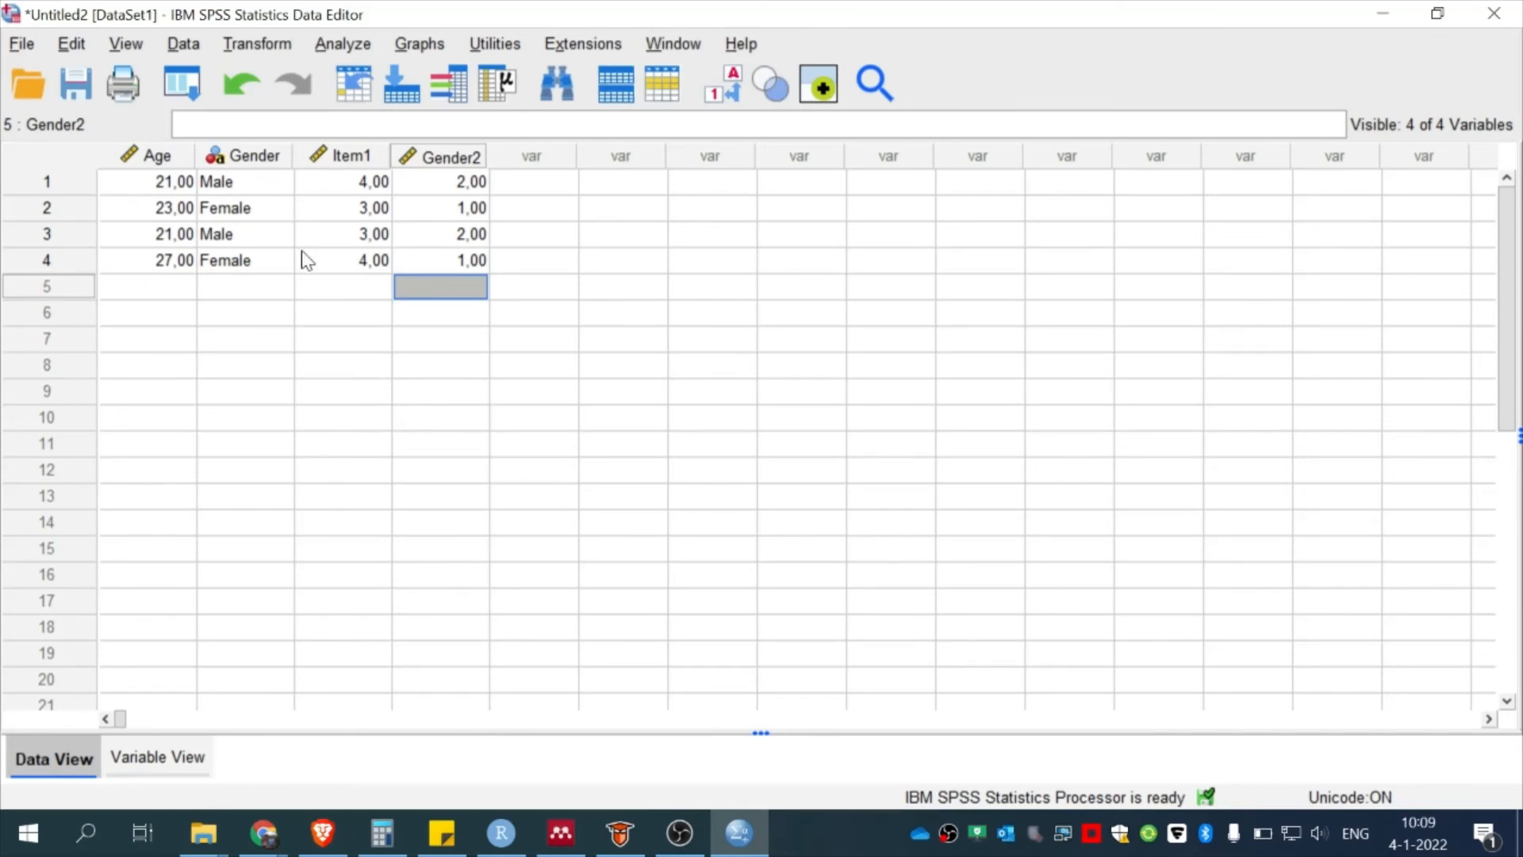
click(378, 397)
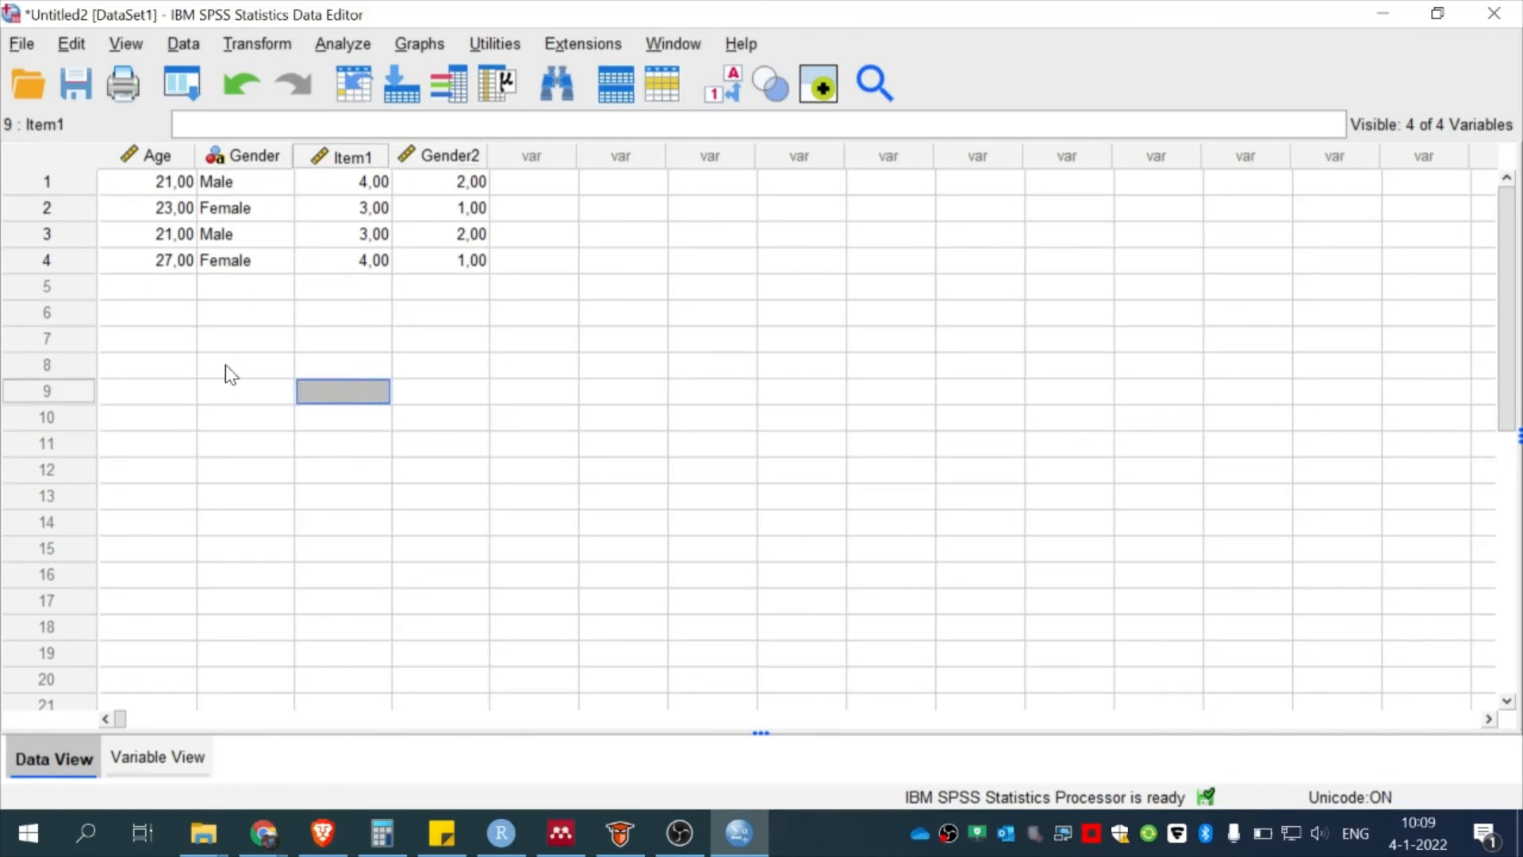